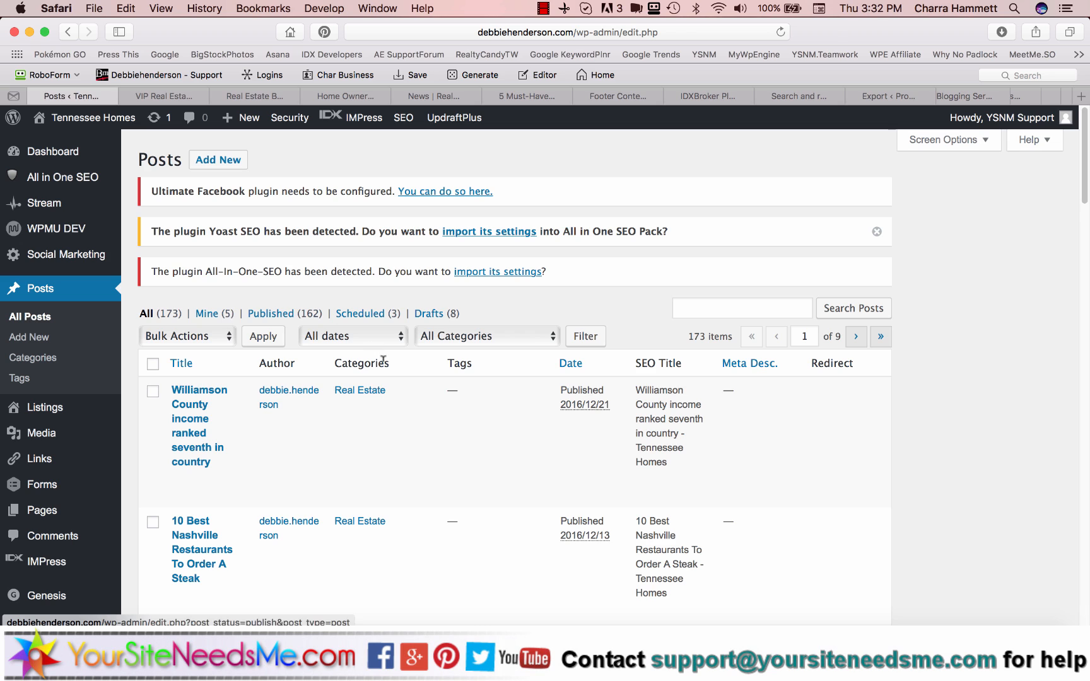
# Look over the existing posts and start a new blank post on the Tennessee Homes site
pyautogui.scroll(-5, 383, 358)
pyautogui.scroll(-5, 383, 358)
pyautogui.scroll(10, 389, 355)
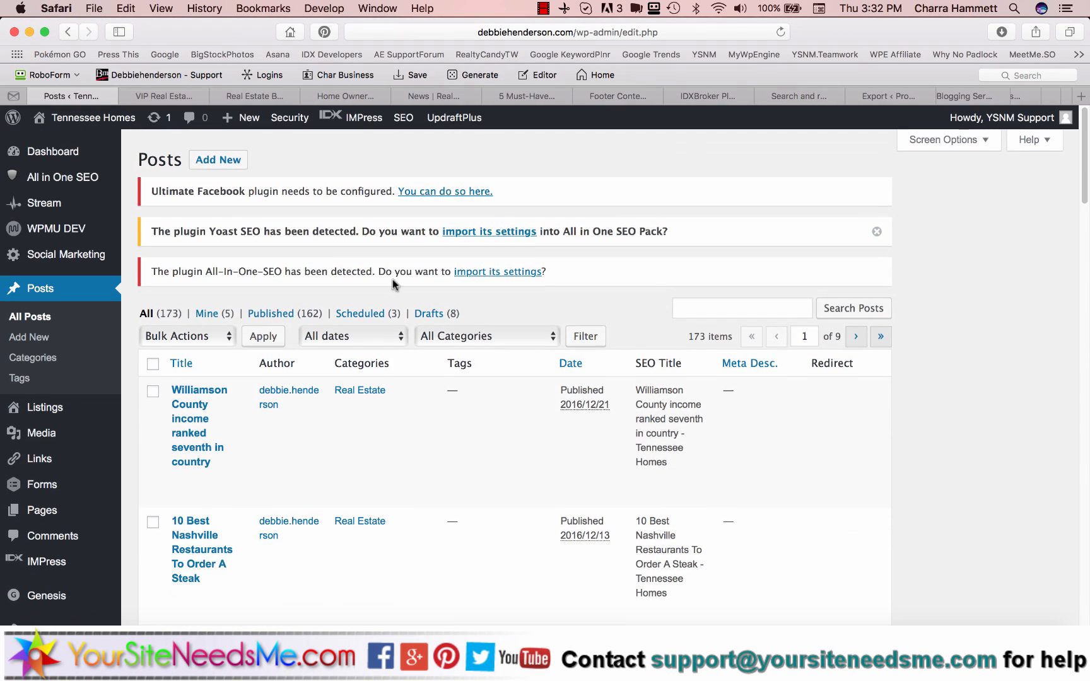
pyautogui.click(38, 337)
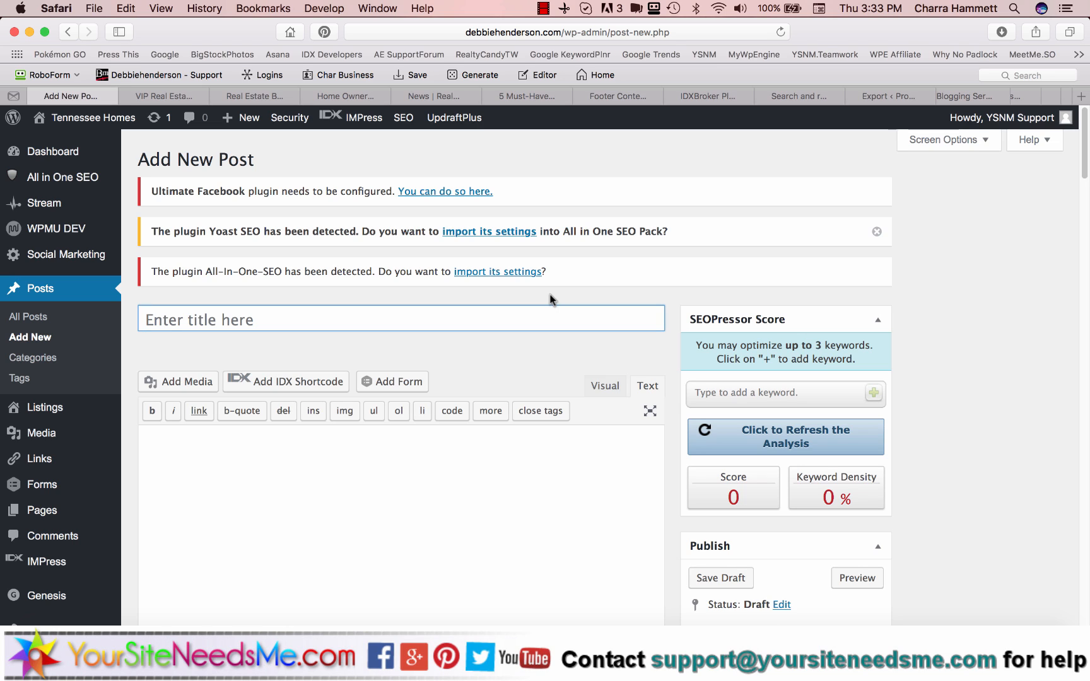
# Switch to the VIP Real Estate Center page on yoursiteneedsme.com and examine its resource lists, especially the Blogging Tools section
pyautogui.click(165, 97)
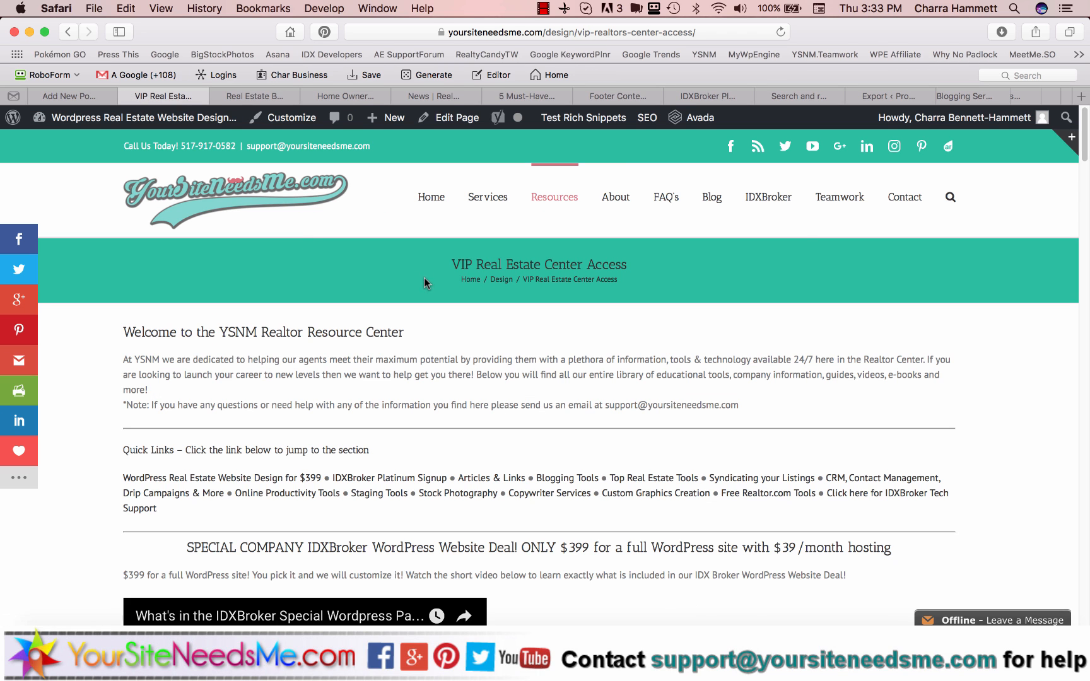
pyautogui.moveTo(559, 197)
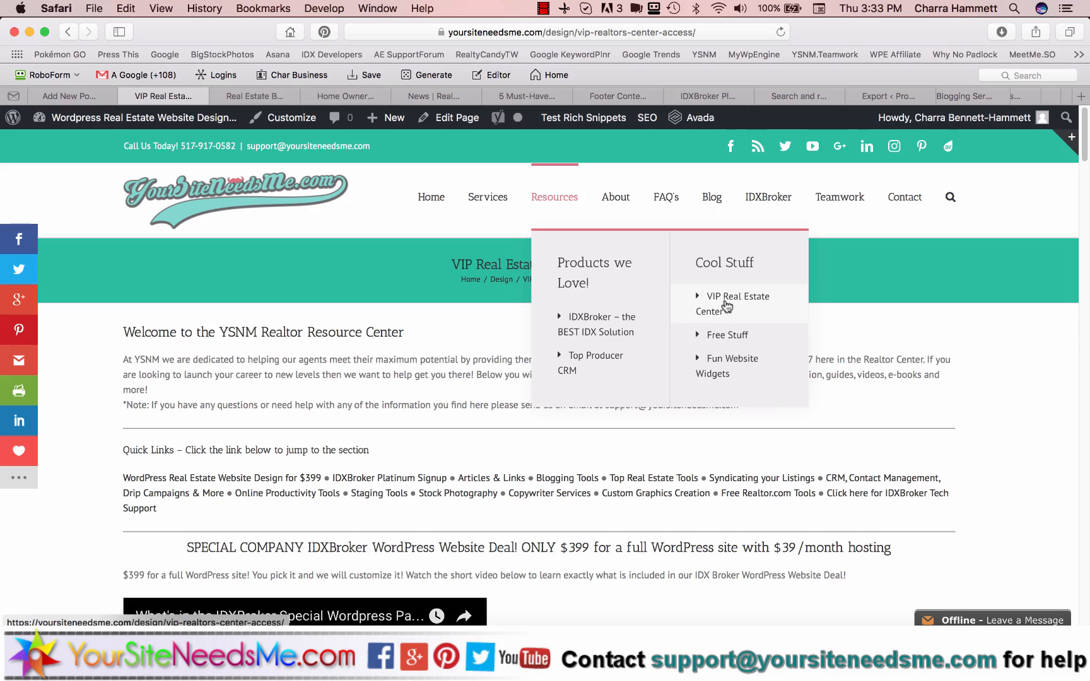
pyautogui.scroll(-15, 528, 443)
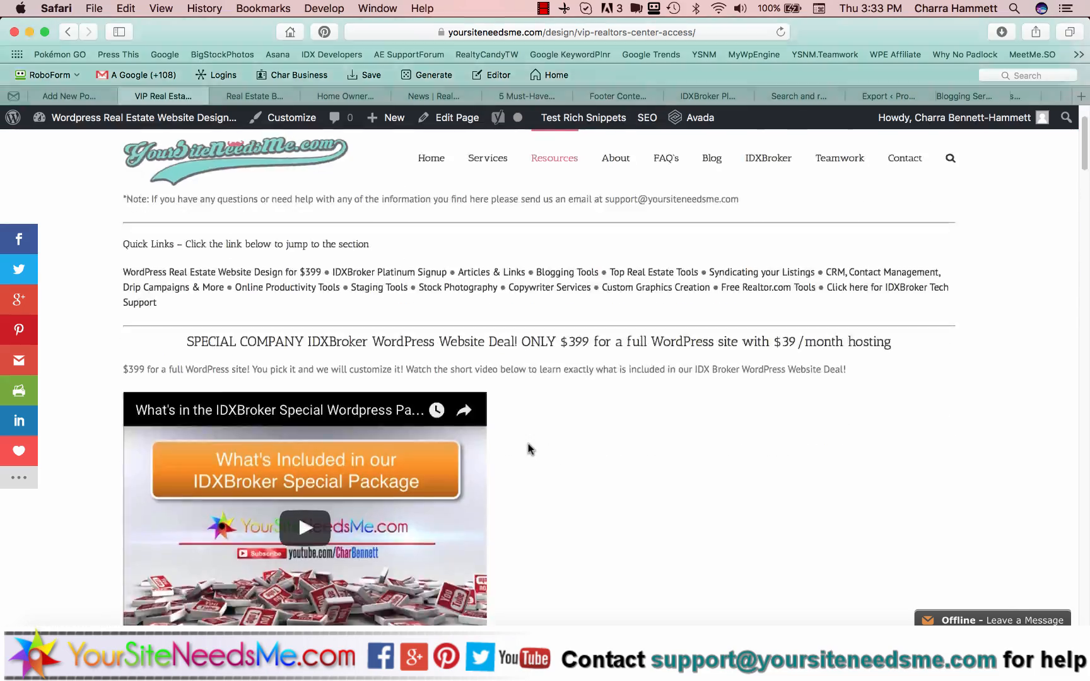
pyautogui.scroll(-20, 528, 443)
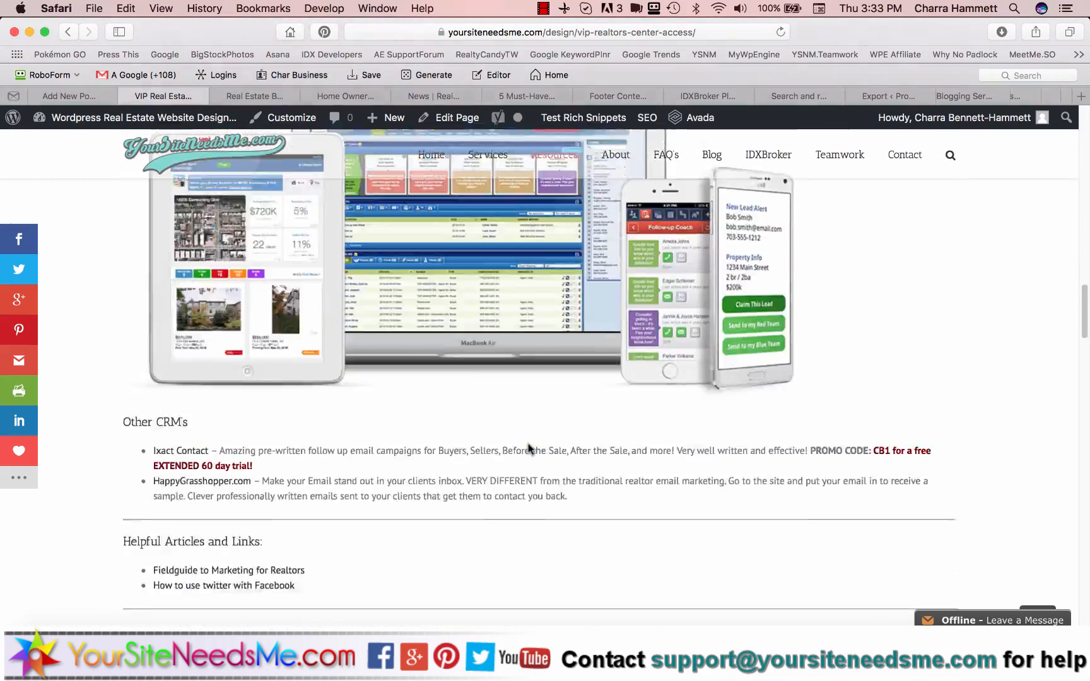
pyautogui.scroll(-20, 528, 444)
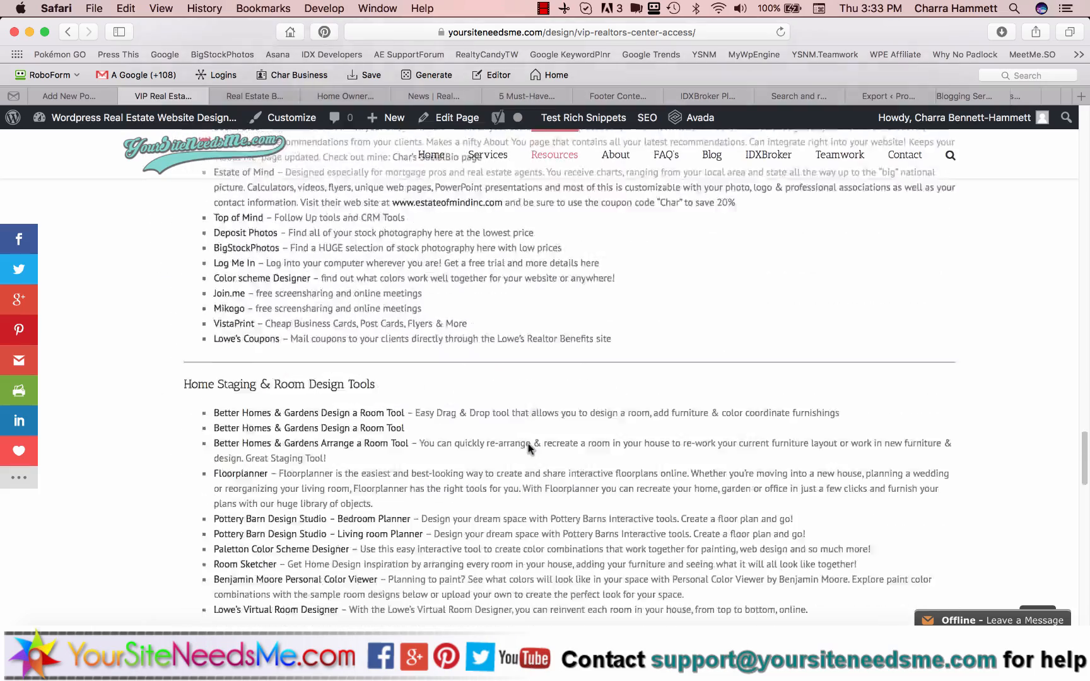
pyautogui.scroll(-9, 528, 444)
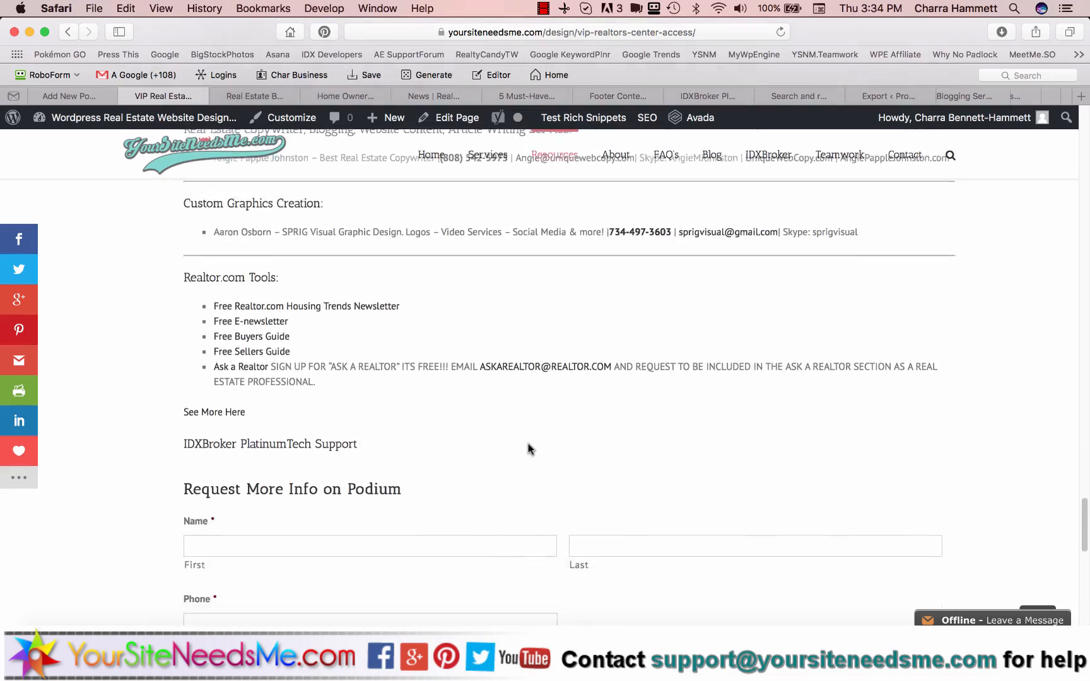
pyautogui.scroll(15, 528, 443)
pyautogui.scroll(20, 528, 448)
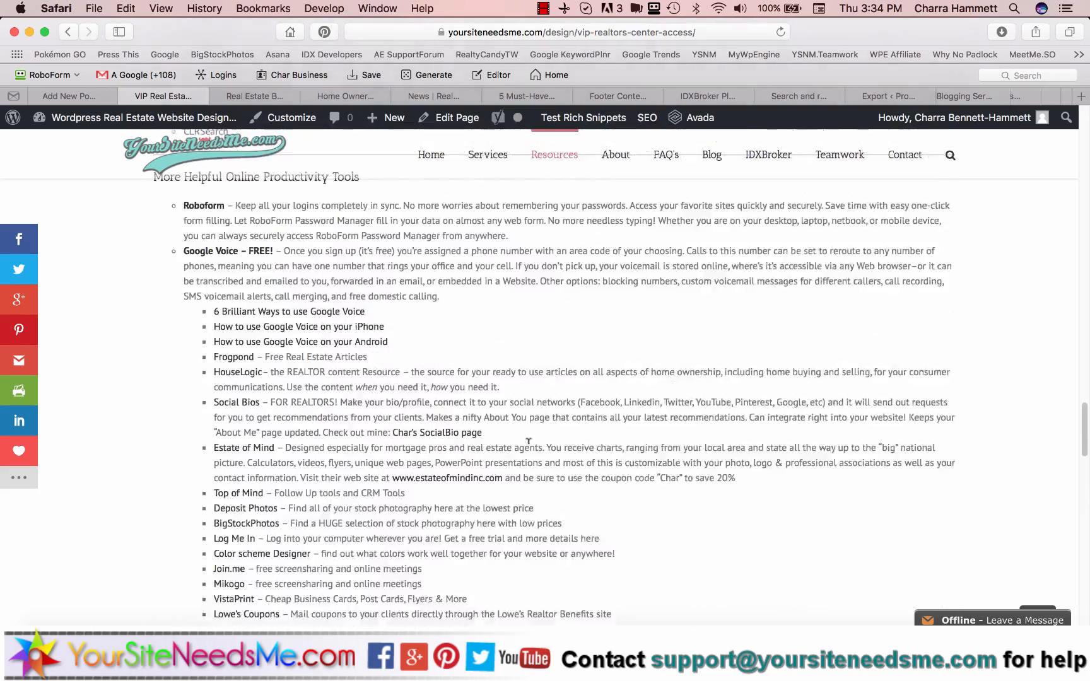
pyautogui.scroll(8, 528, 444)
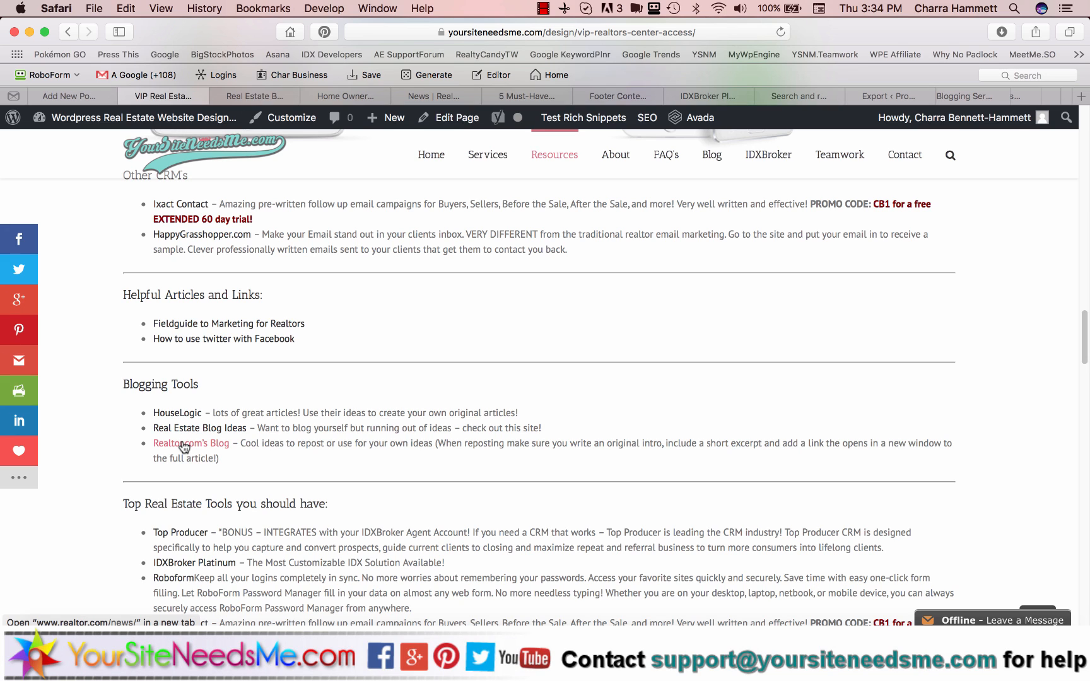
# Switch to RealEstateBlogIdeas.com and survey its headline sections, from Real Estate and Home & Garden to Current Events and Canada
pyautogui.click(272, 97)
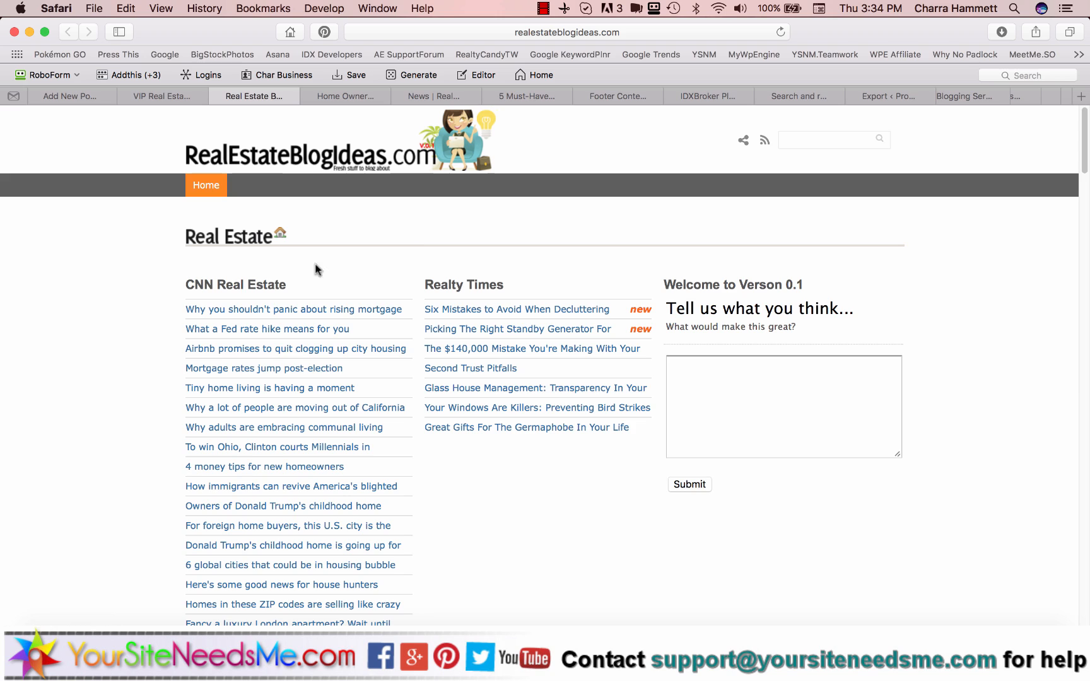
pyautogui.scroll(-10, 451, 299)
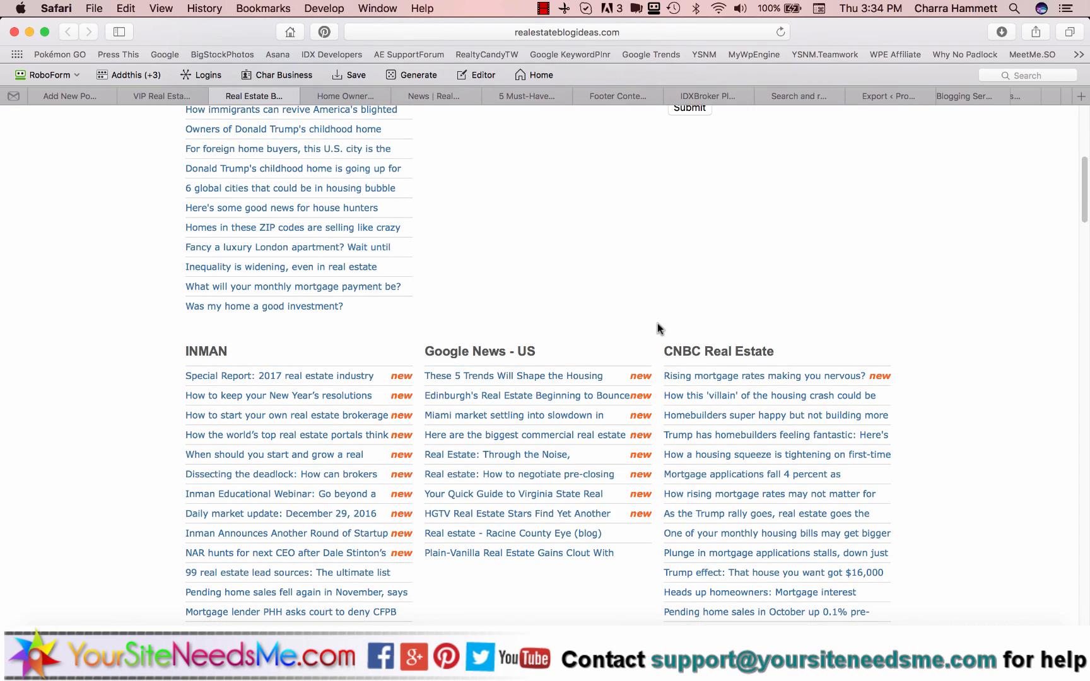
pyautogui.scroll(-8, 643, 341)
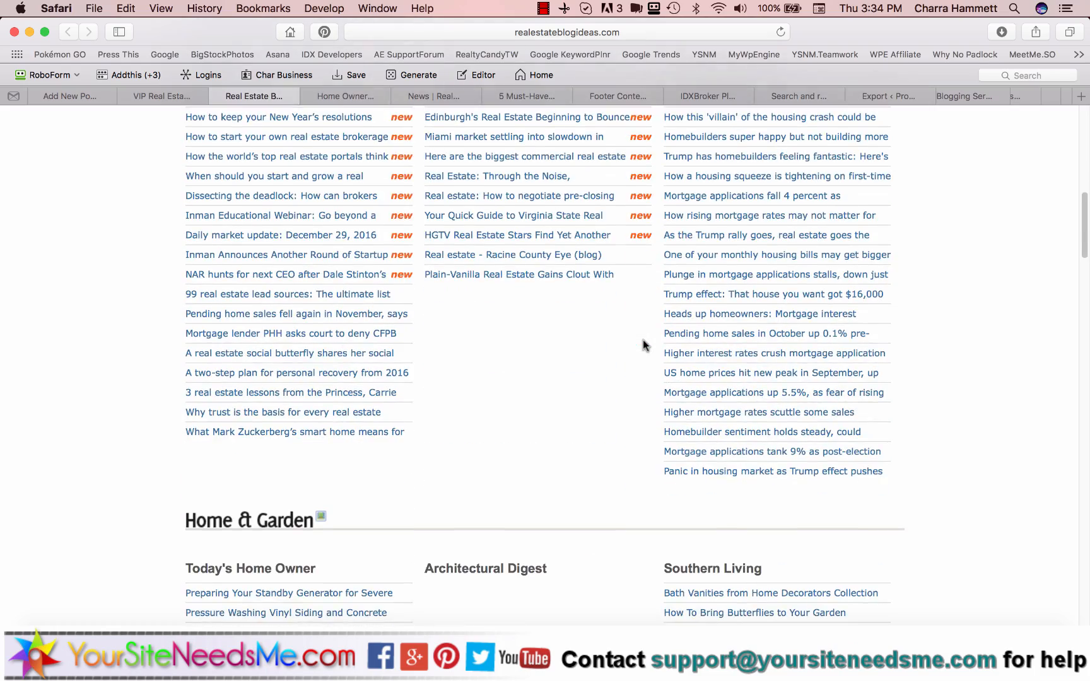
pyautogui.scroll(-6, 643, 344)
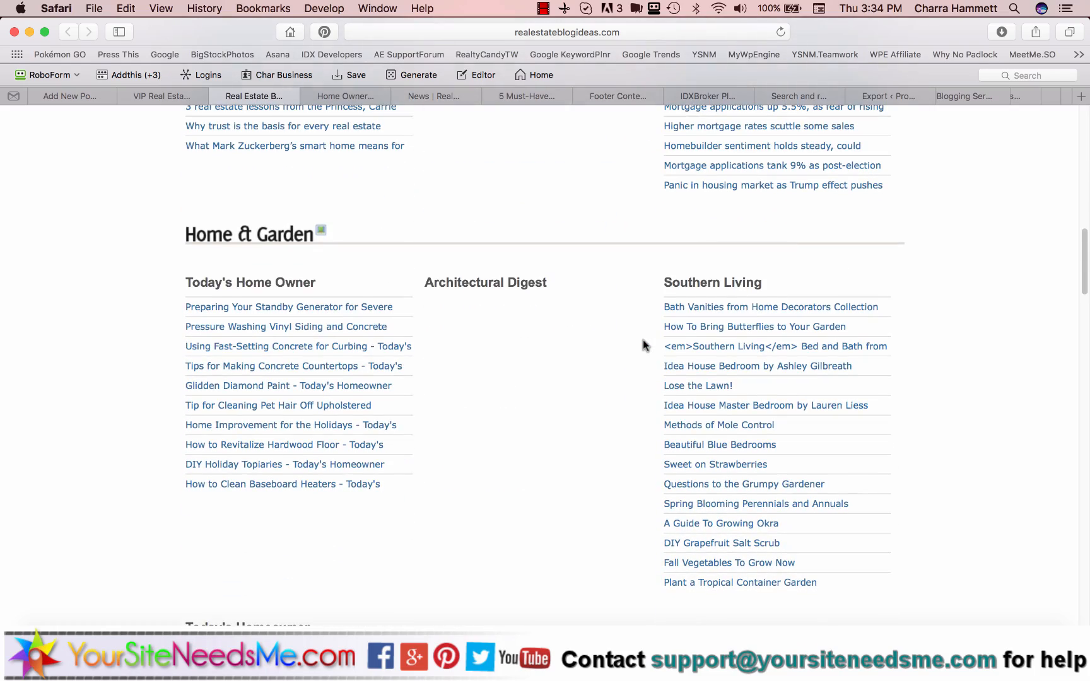
pyautogui.scroll(-10, 643, 344)
pyautogui.scroll(8, 643, 344)
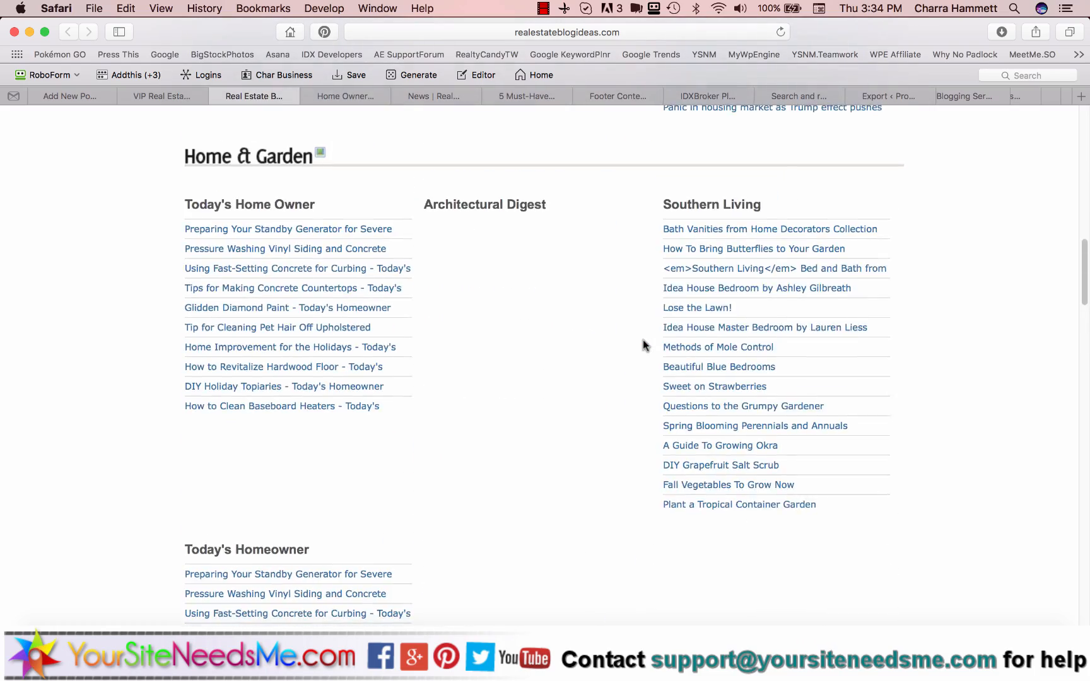
pyautogui.scroll(-20, 642, 344)
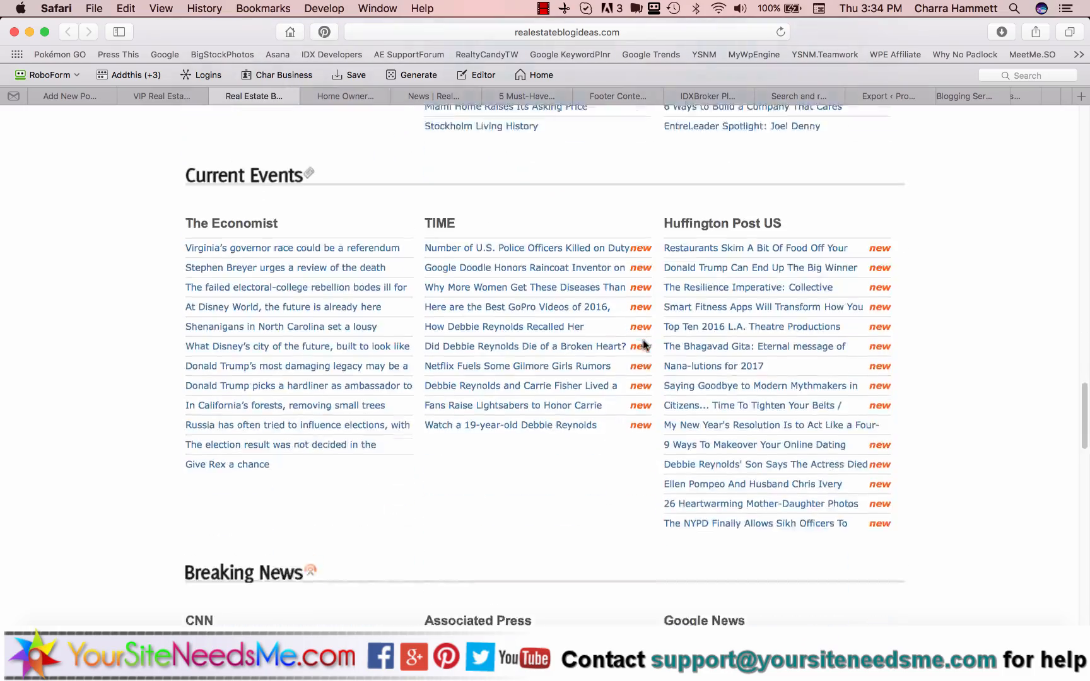
pyautogui.scroll(-14, 643, 344)
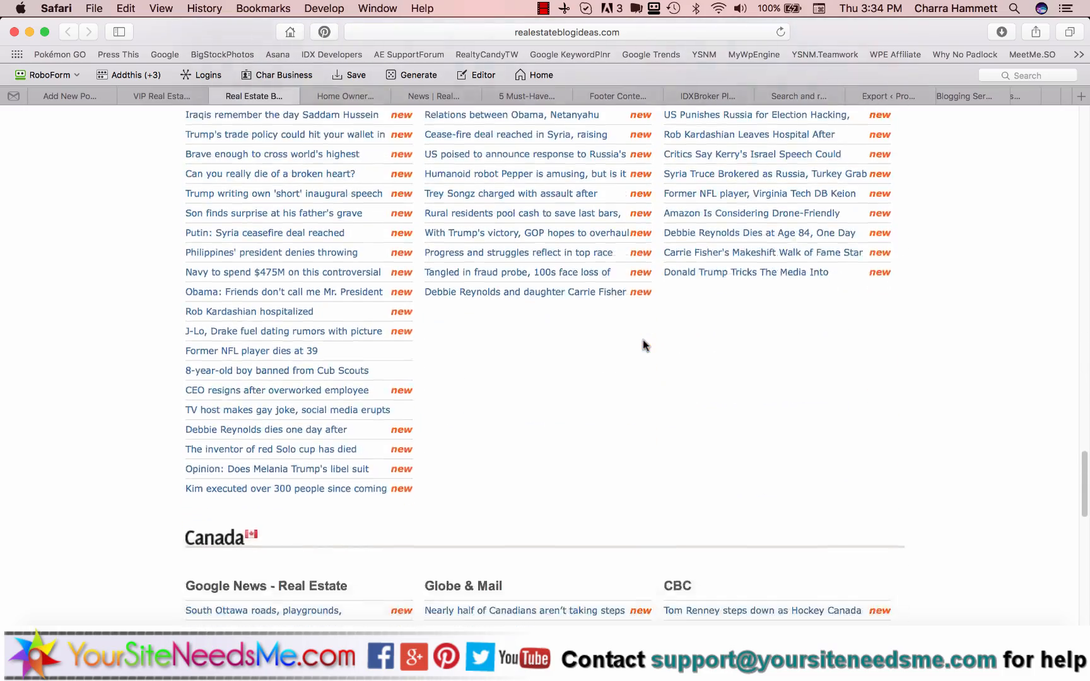
pyautogui.scroll(-7, 643, 344)
pyautogui.scroll(20, 642, 344)
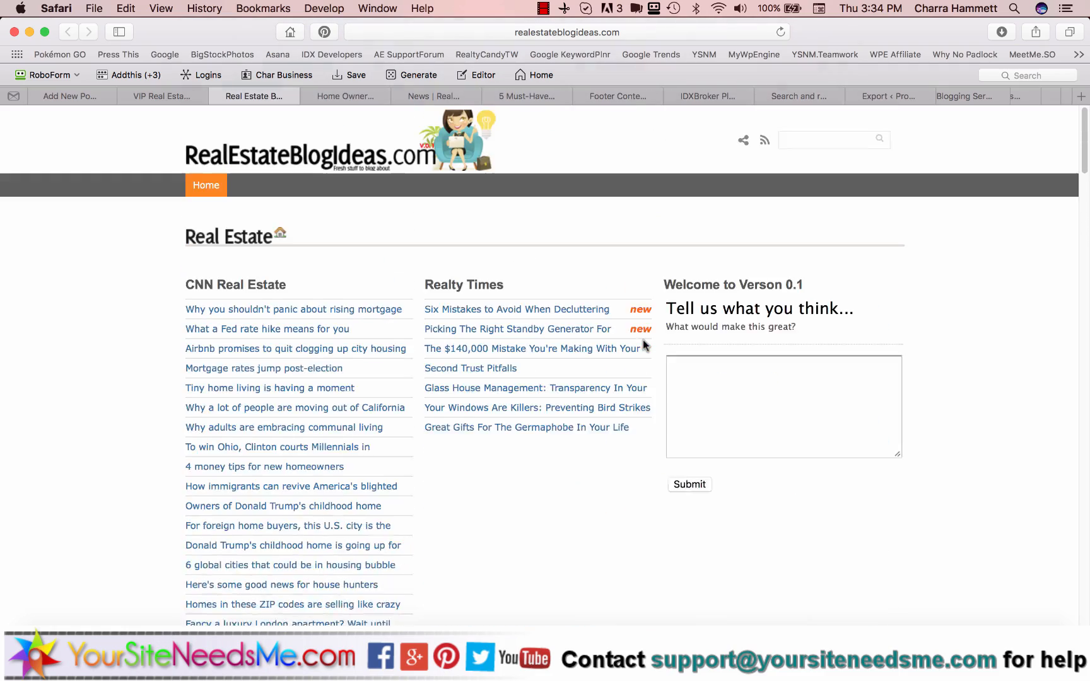
# Examine the CNN Real Estate and INMAN headlines on RealEstateBlogIdeas.com for possible blog topics
pyautogui.scroll(-5, 644, 343)
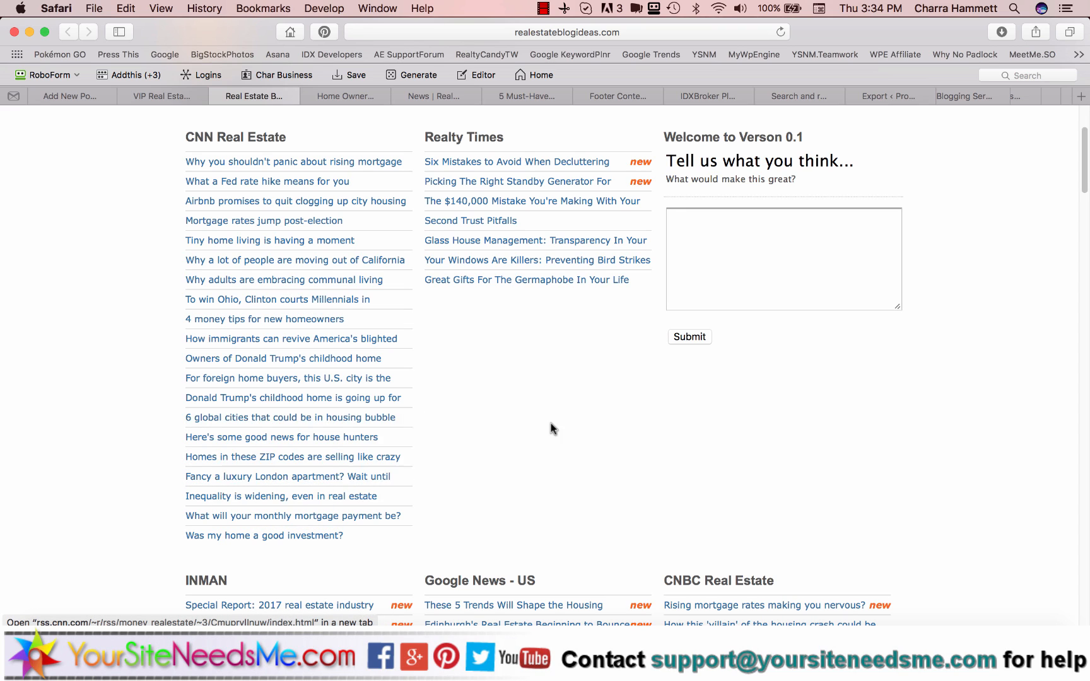
pyautogui.scroll(-5, 554, 430)
pyautogui.scroll(-2, 554, 430)
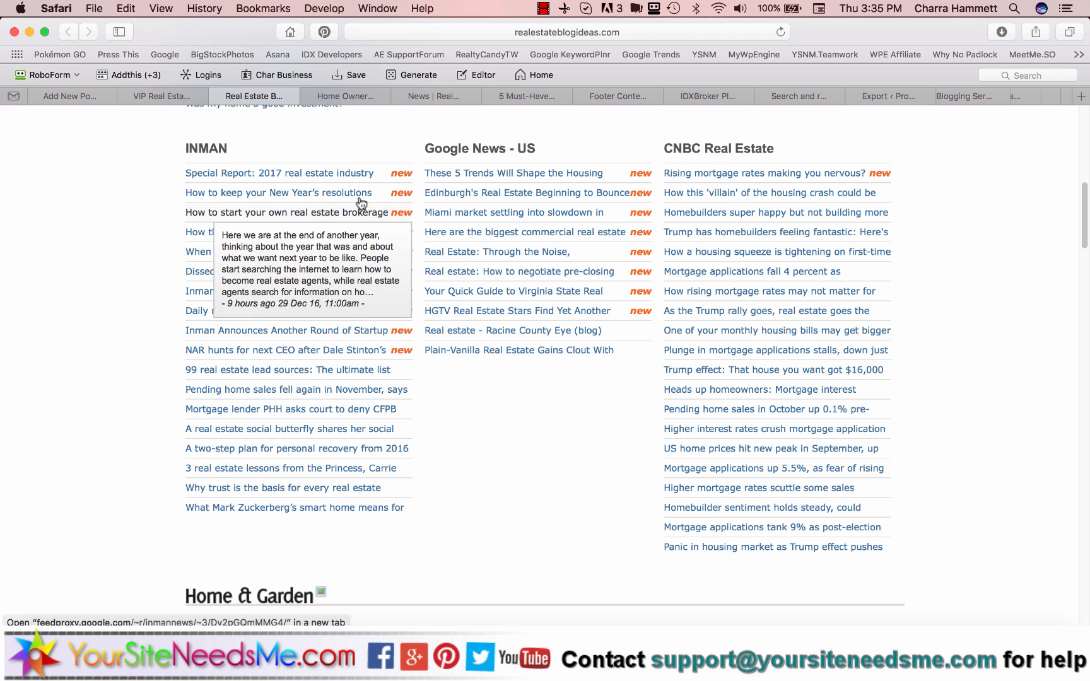
# Dismiss the free solutions pop-up on the HouseLogic site and examine its homepage articles and homeowner tips
pyautogui.click(361, 97)
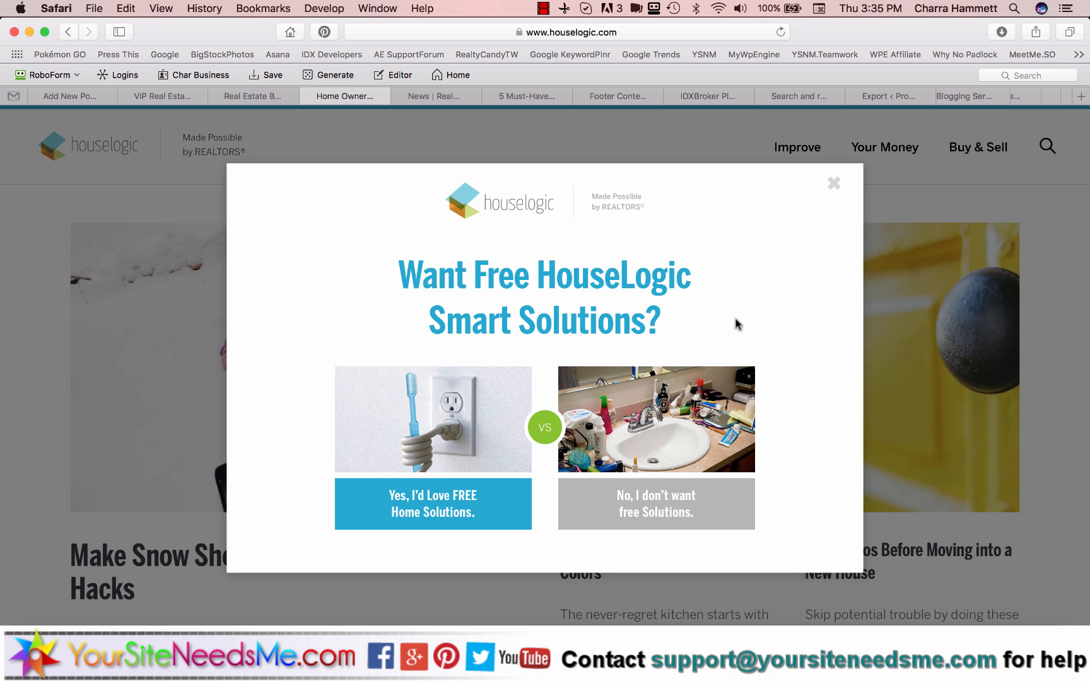
pyautogui.click(836, 184)
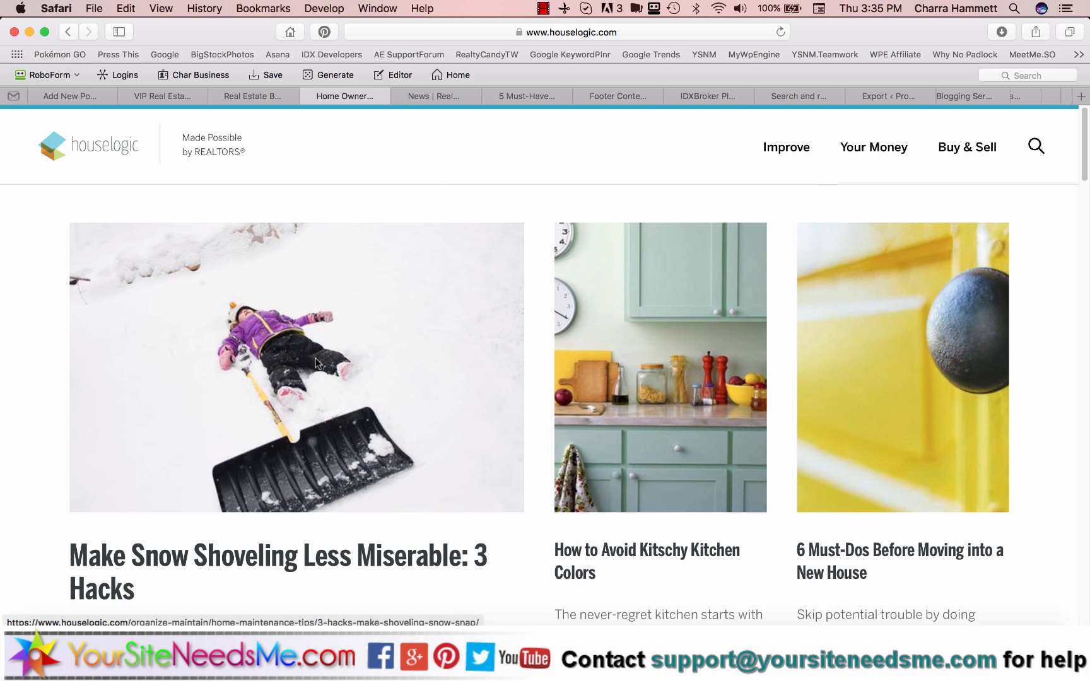
pyautogui.scroll(-5, 317, 363)
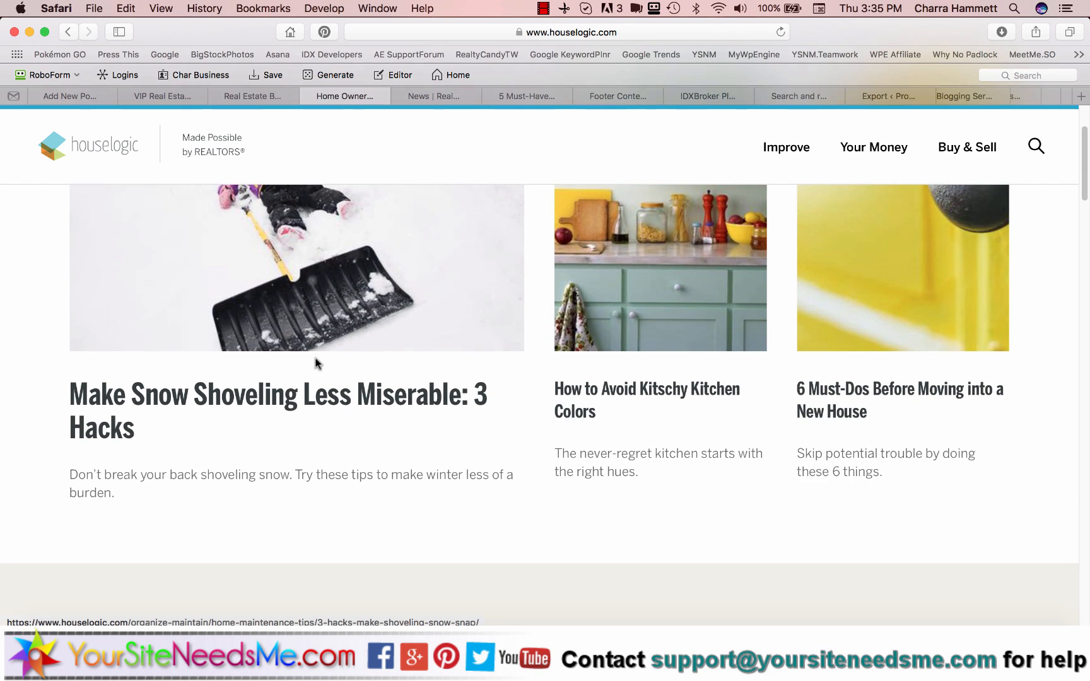
pyautogui.scroll(3, 707, 405)
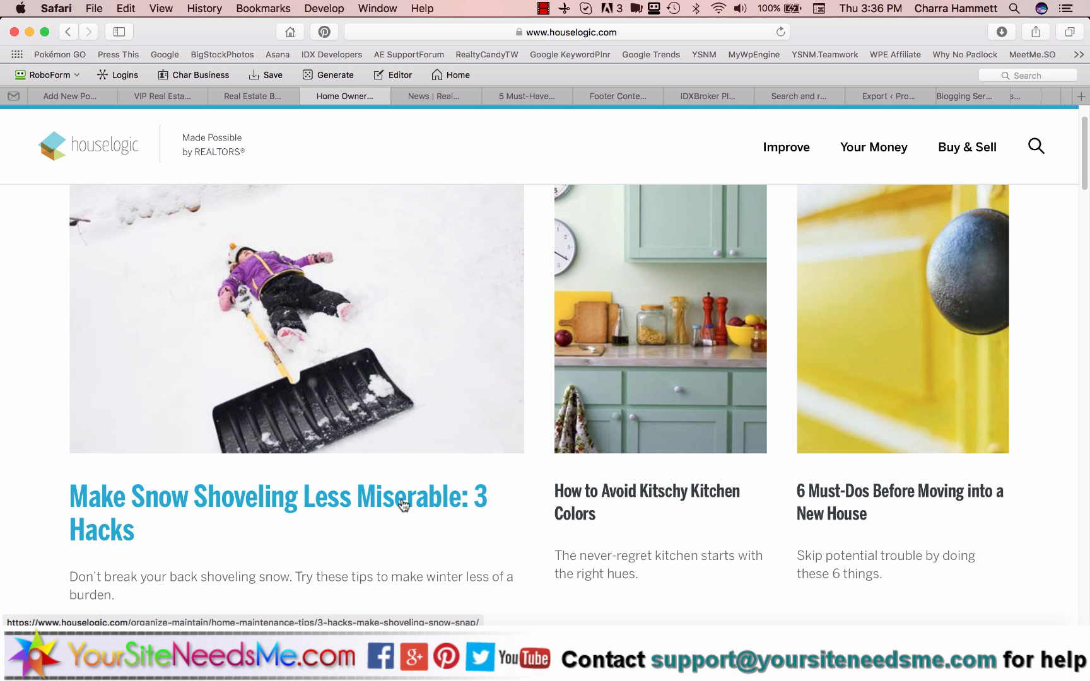
pyautogui.scroll(-5, 402, 502)
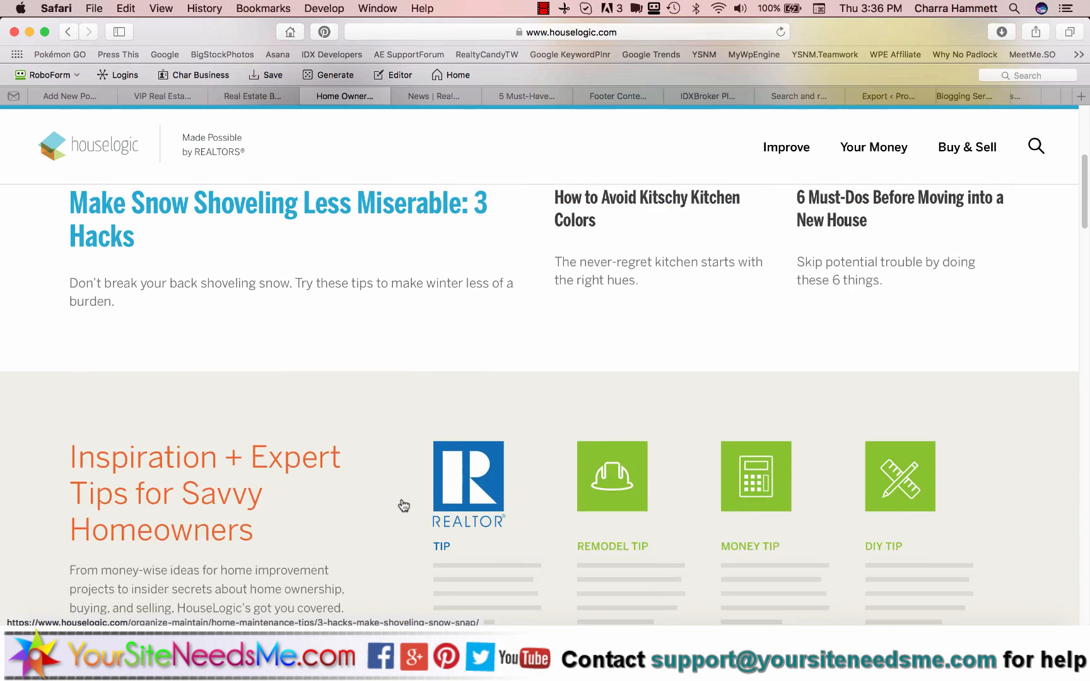
pyautogui.scroll(6, 402, 502)
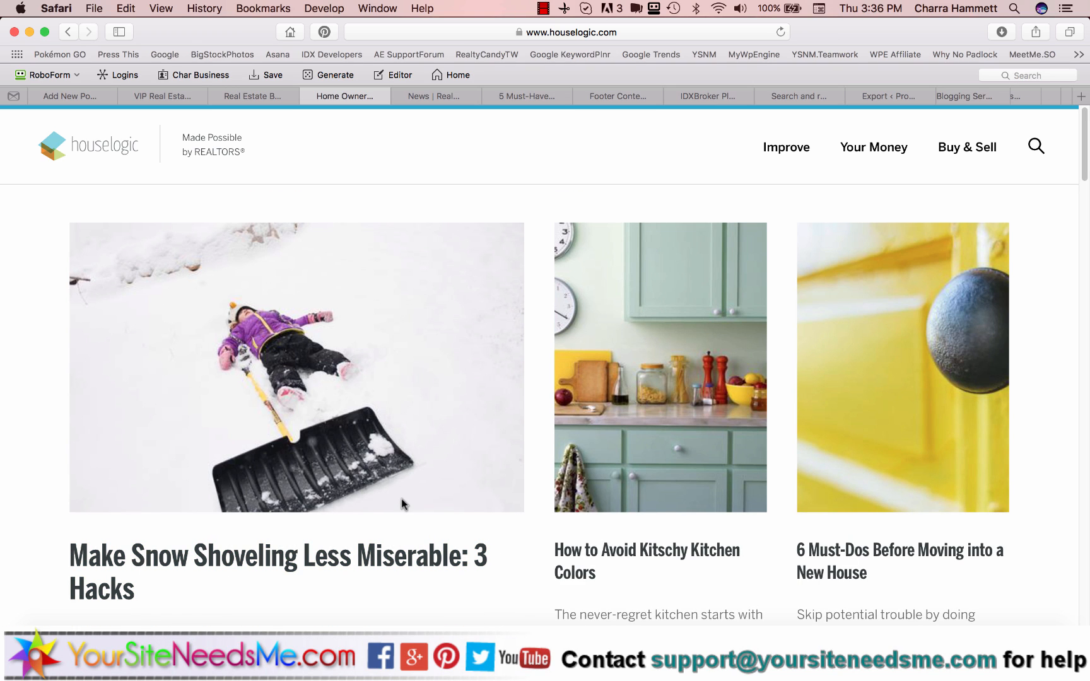
pyautogui.scroll(-5, 402, 502)
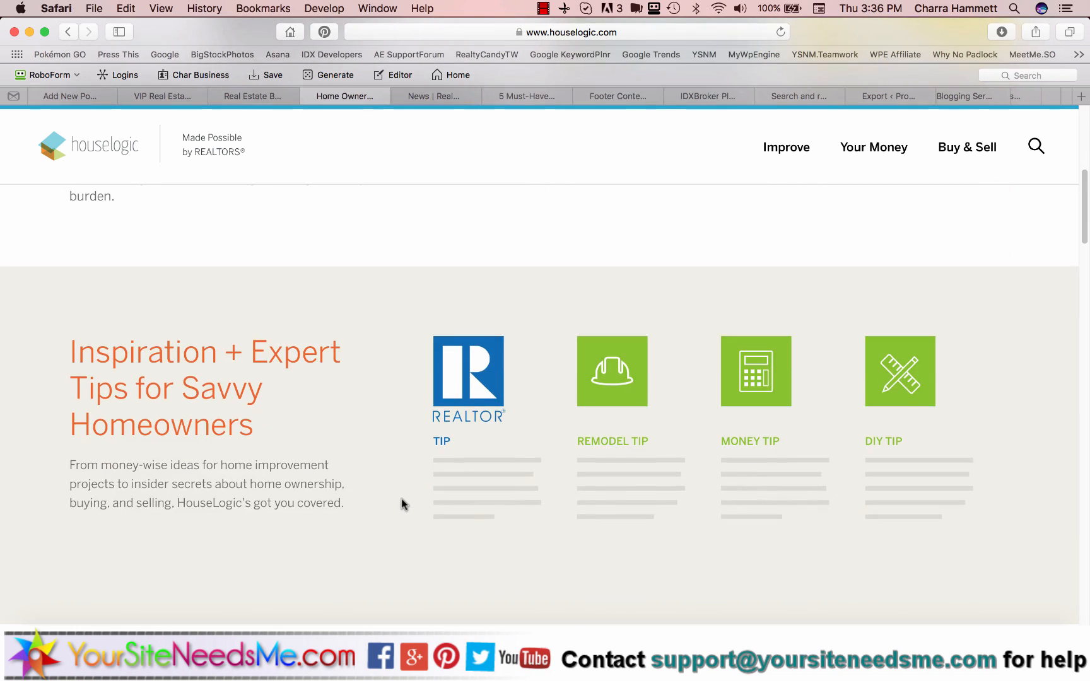
pyautogui.scroll(4, 402, 503)
pyautogui.scroll(3, 404, 504)
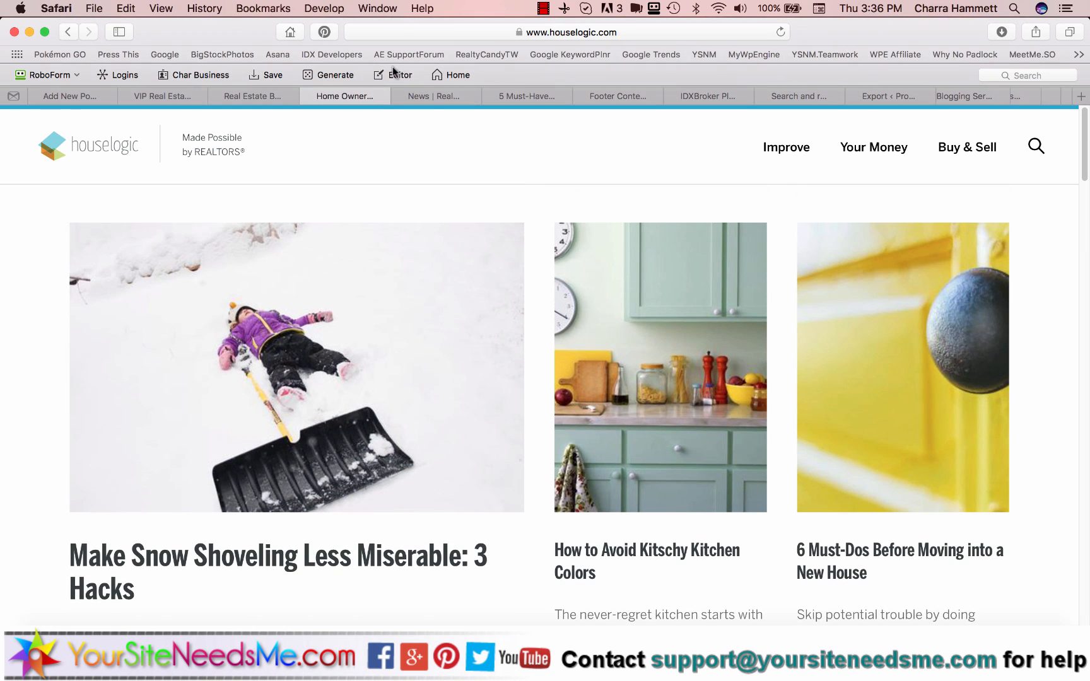
# Switch to the realtor.com News & Advice page and examine its latest articles
pyautogui.click(431, 97)
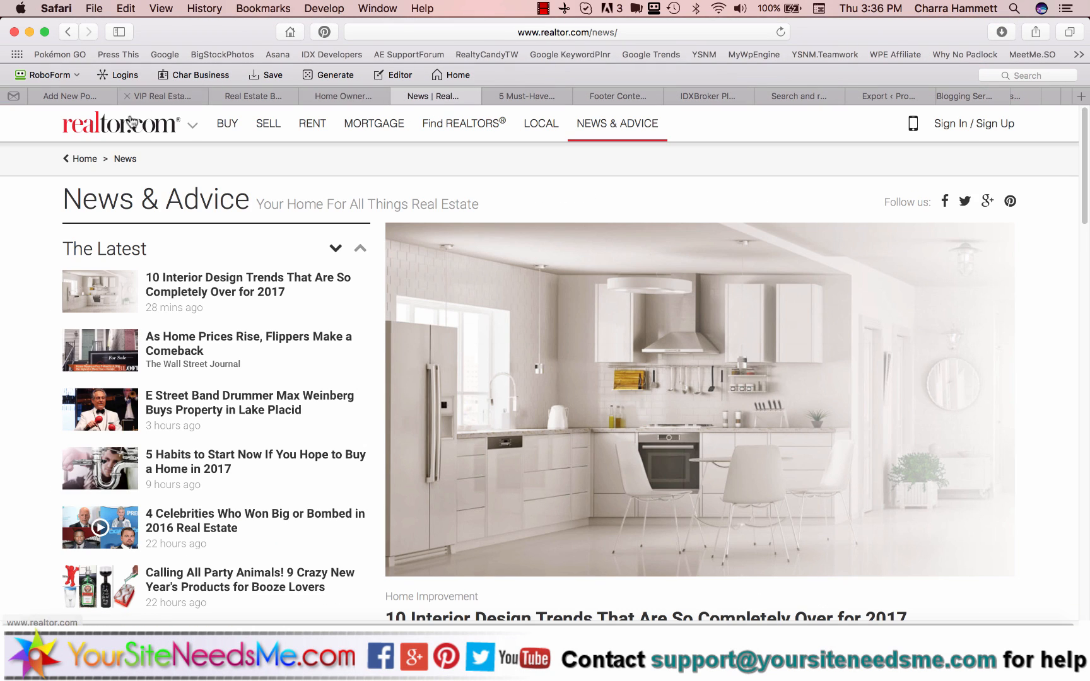
pyautogui.moveTo(610, 133)
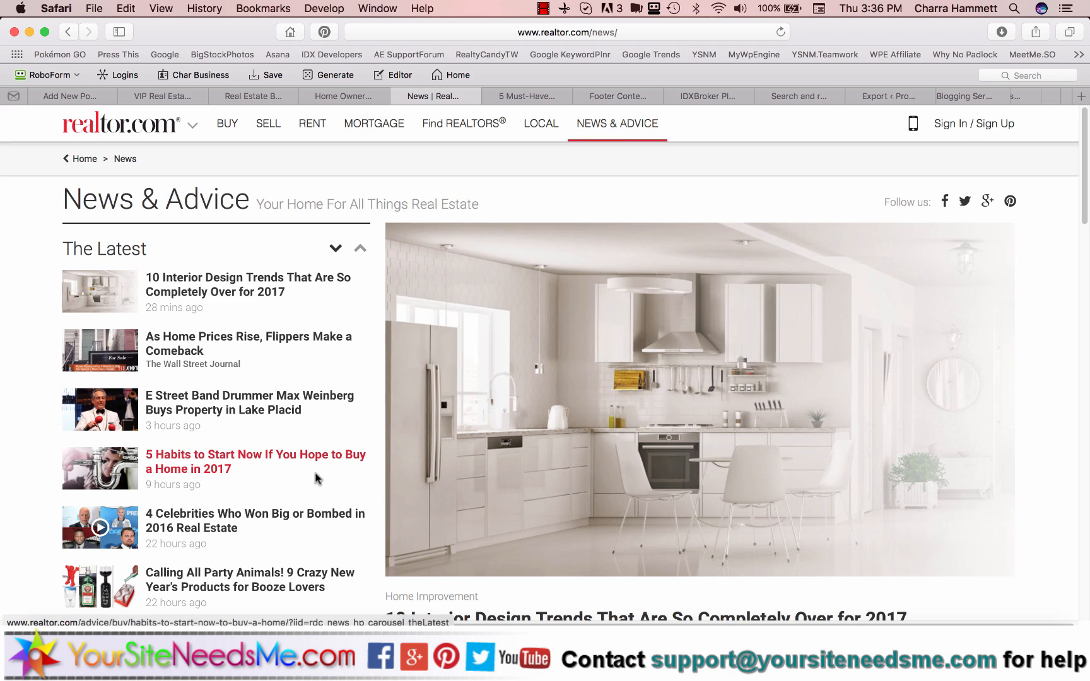
pyautogui.scroll(-5, 281, 461)
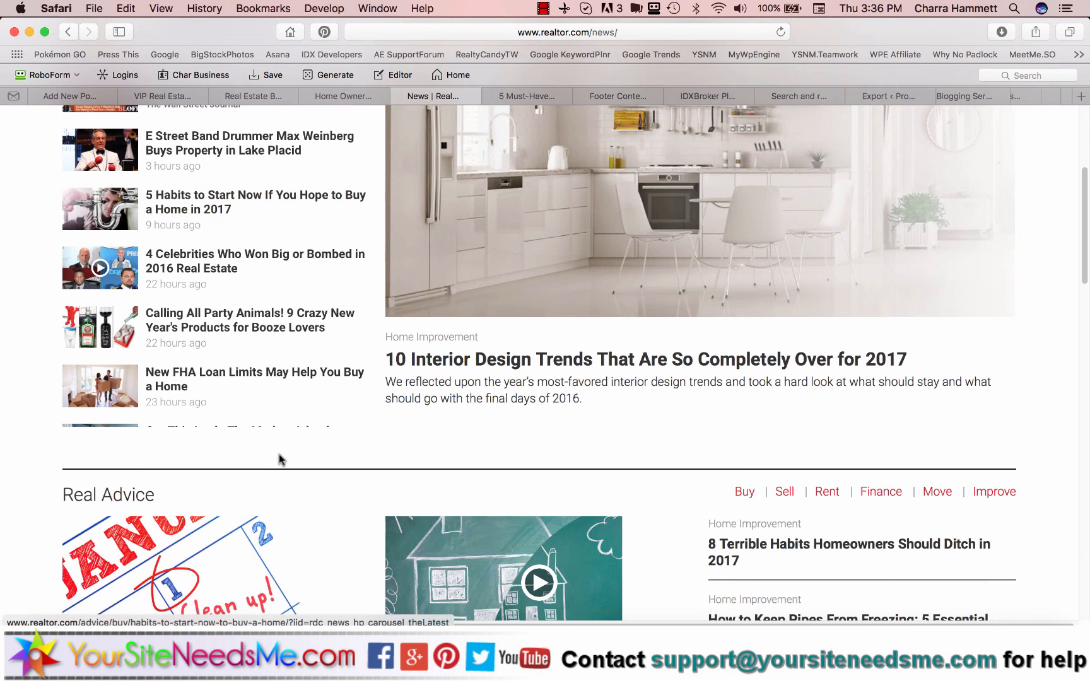
pyautogui.scroll(4, 281, 459)
pyautogui.scroll(2, 281, 460)
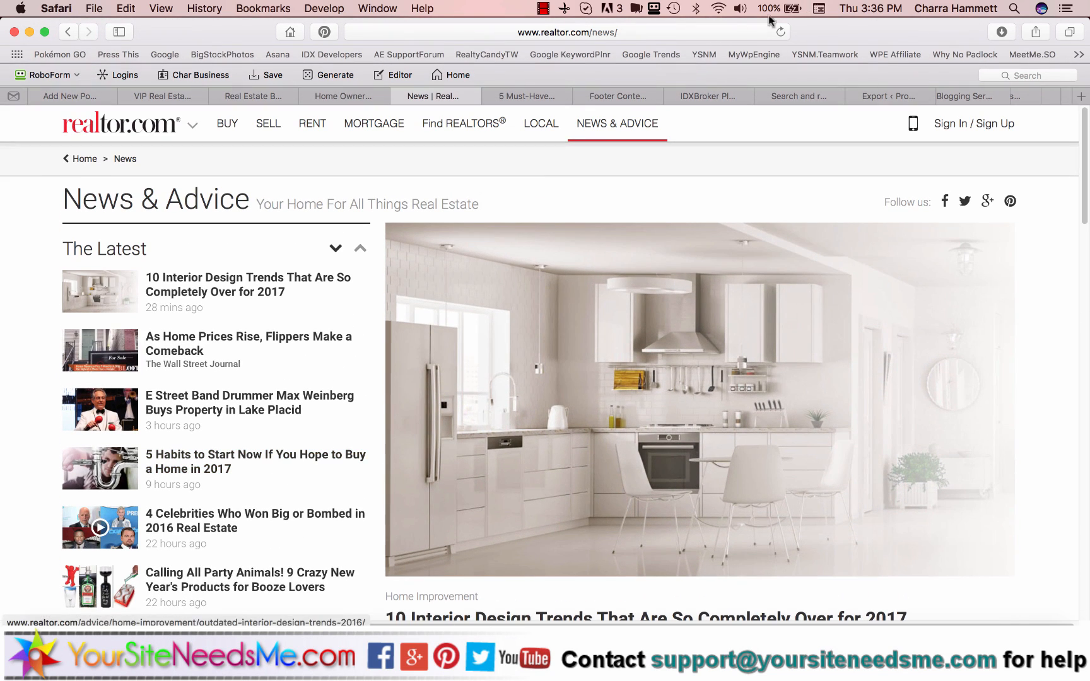
# Search the web for "trulia ask a question"
pyautogui.click(696, 31)
pyautogui.press('BackSpace')
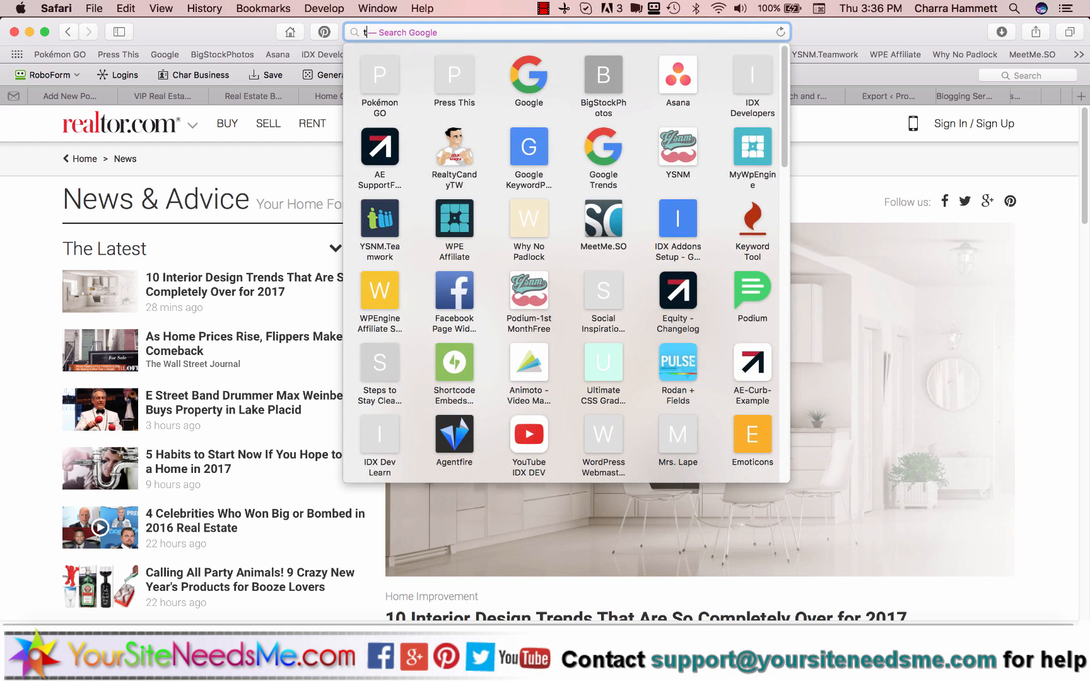
pyautogui.write('trulia')
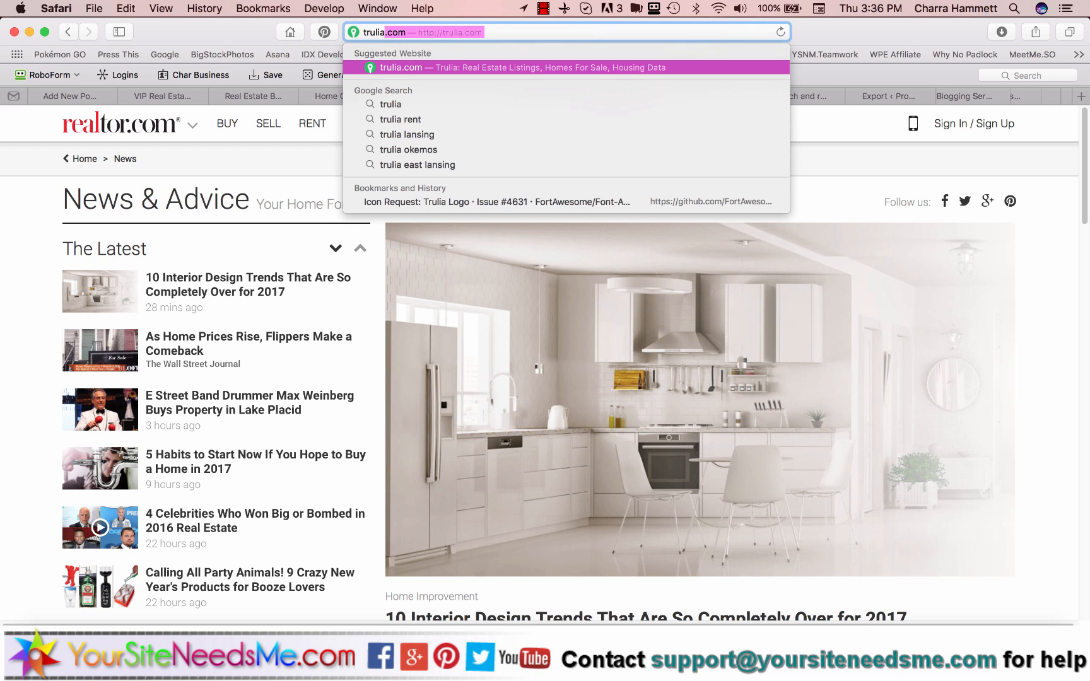
pyautogui.write(' ask a questio')
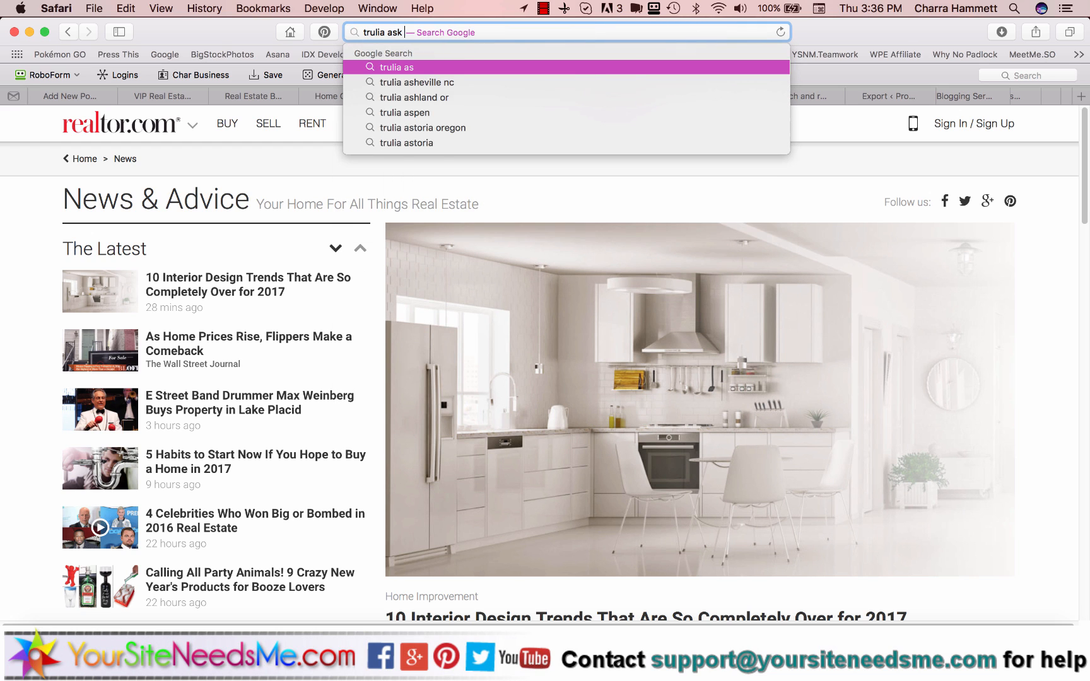
pyautogui.write('n')
pyautogui.press('Return')
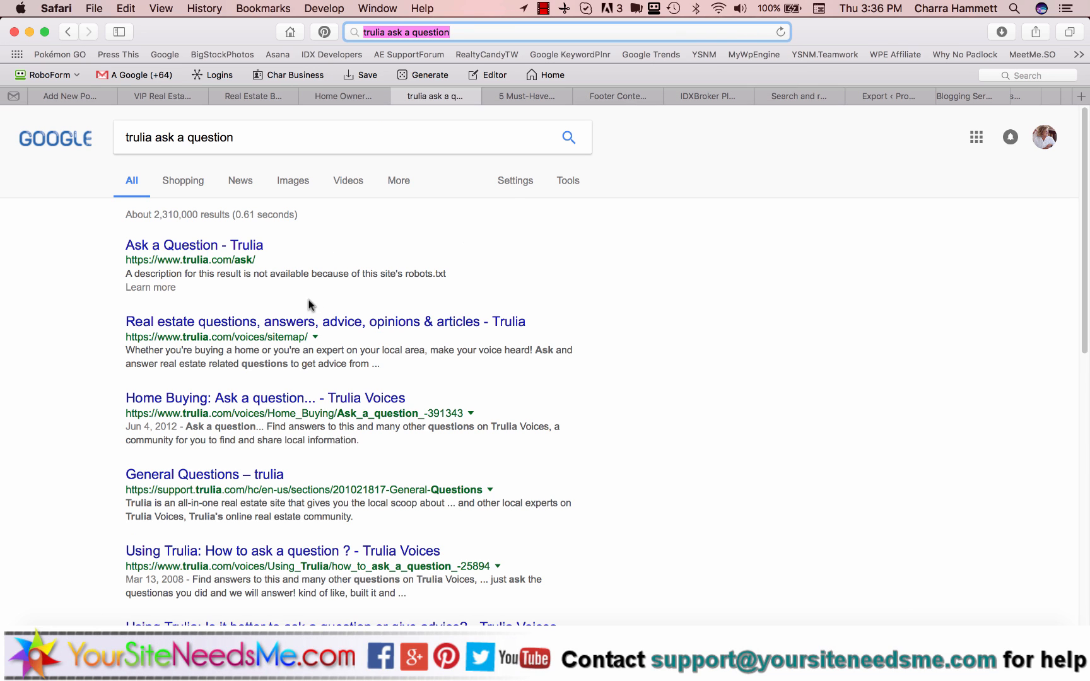
# Open Trulia's Ask a Question page, look it over, and return to the search results
pyautogui.click(241, 247)
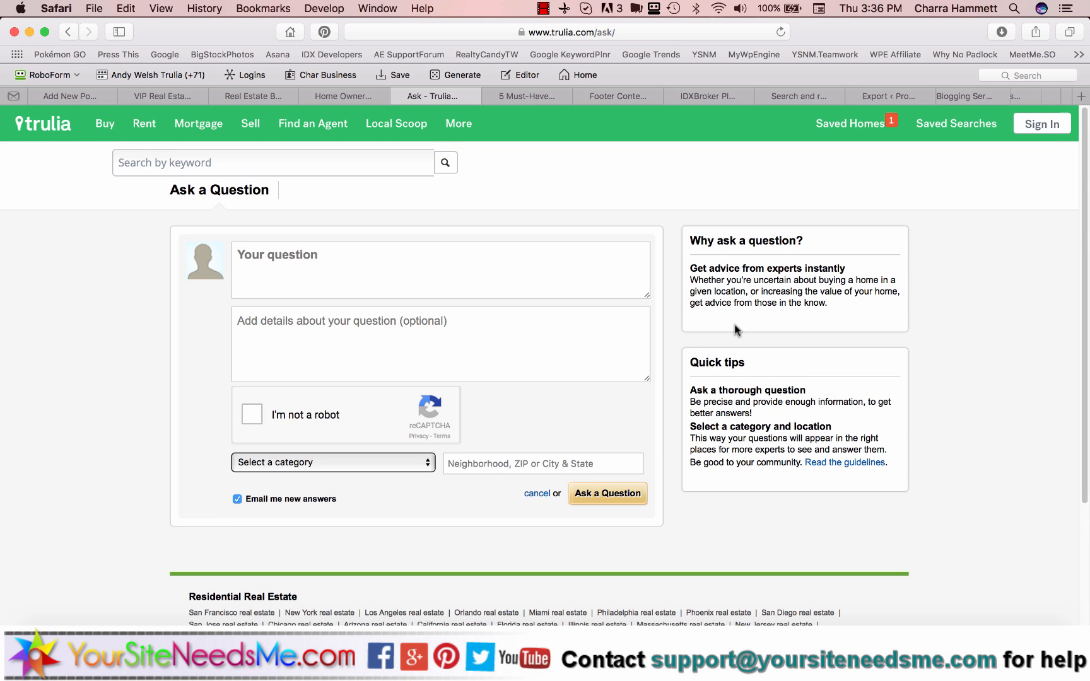
pyautogui.scroll(-5, 735, 329)
pyautogui.scroll(5, 735, 330)
pyautogui.click(67, 32)
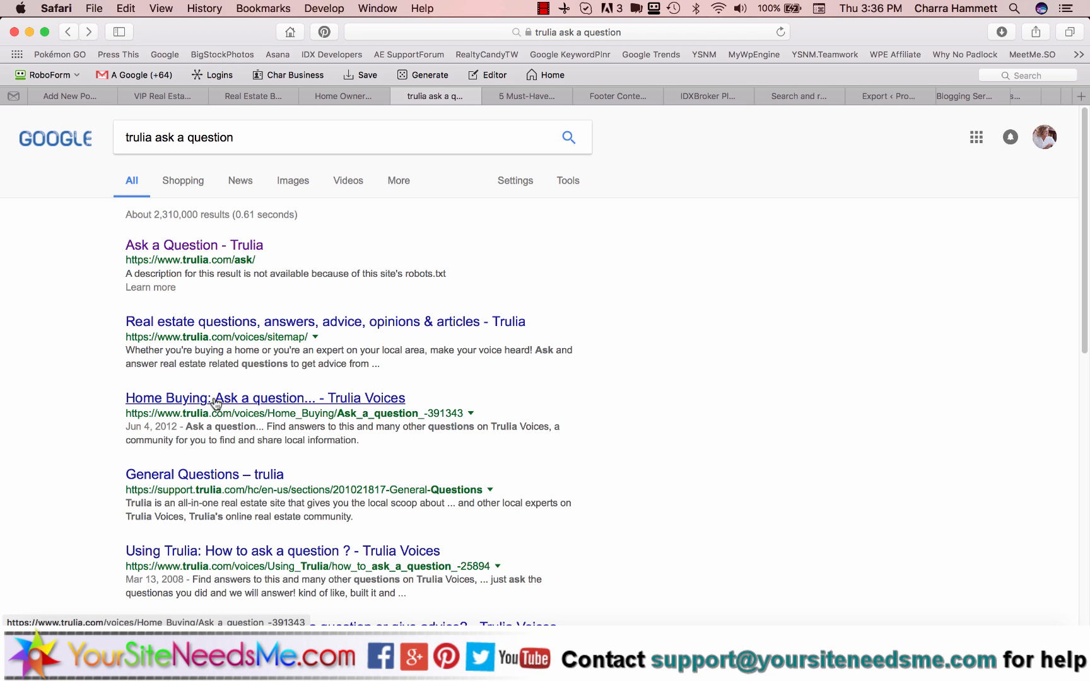
pyautogui.click(214, 394)
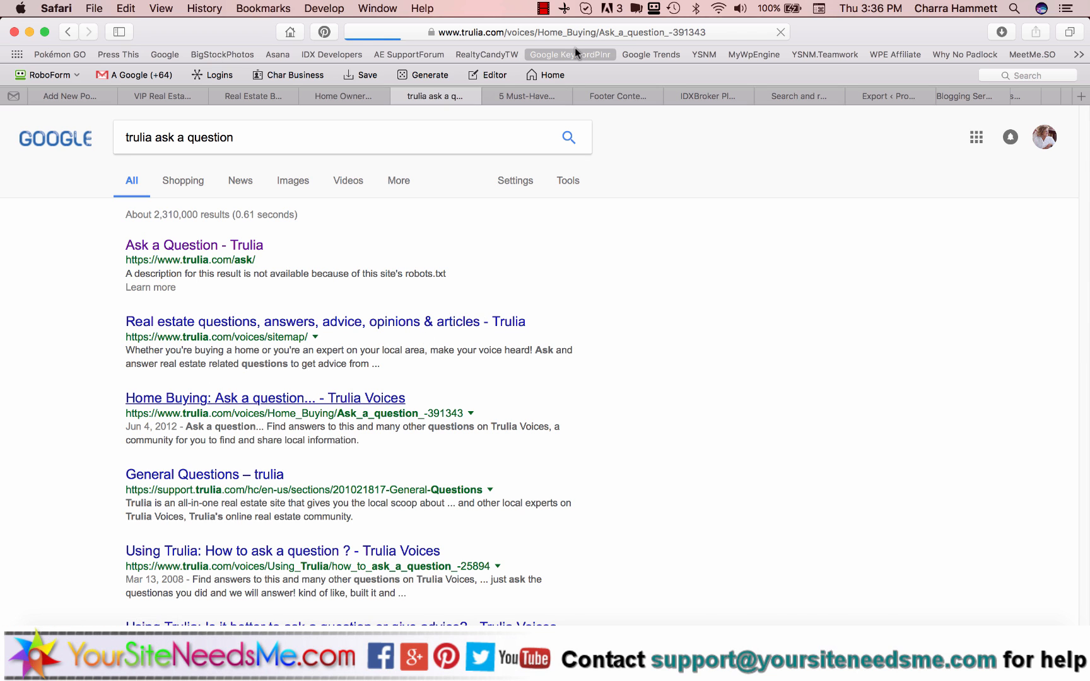
pyautogui.click(543, 30)
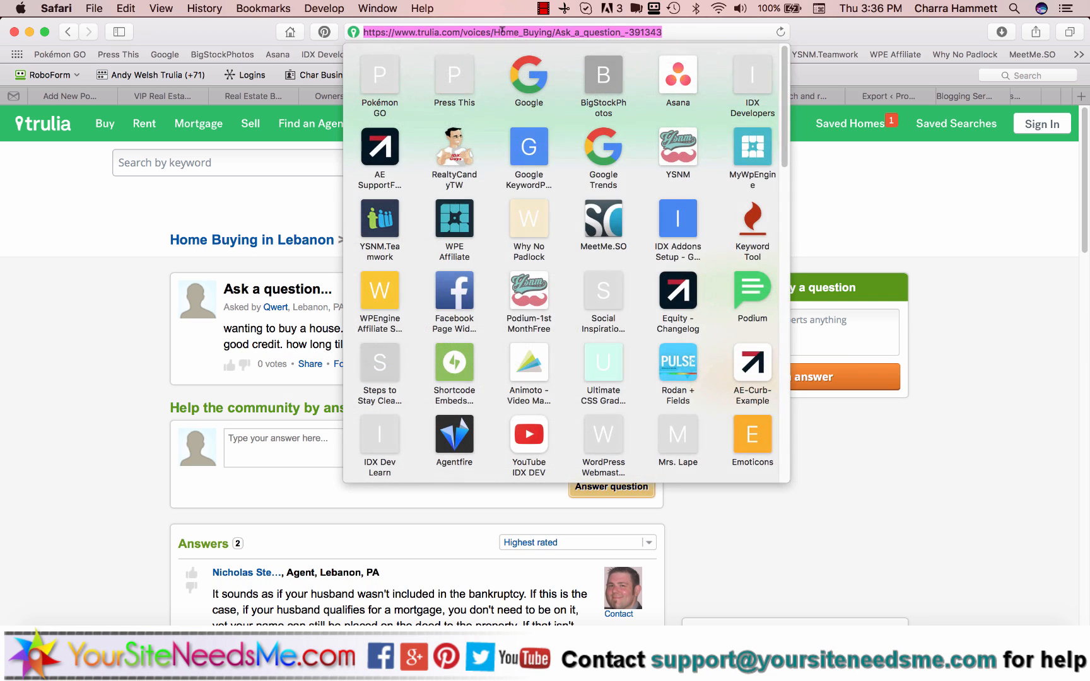
pyautogui.moveTo(493, 31); pyautogui.dragTo(663, 32)
pyautogui.press('BackSpace')
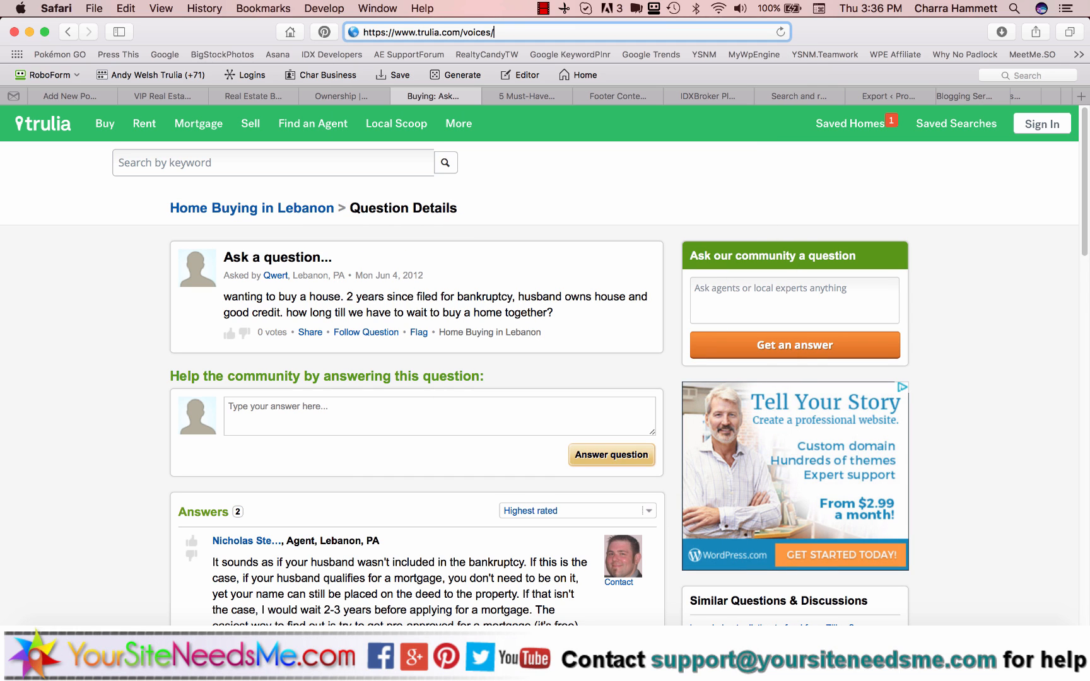
pyautogui.press('Return')
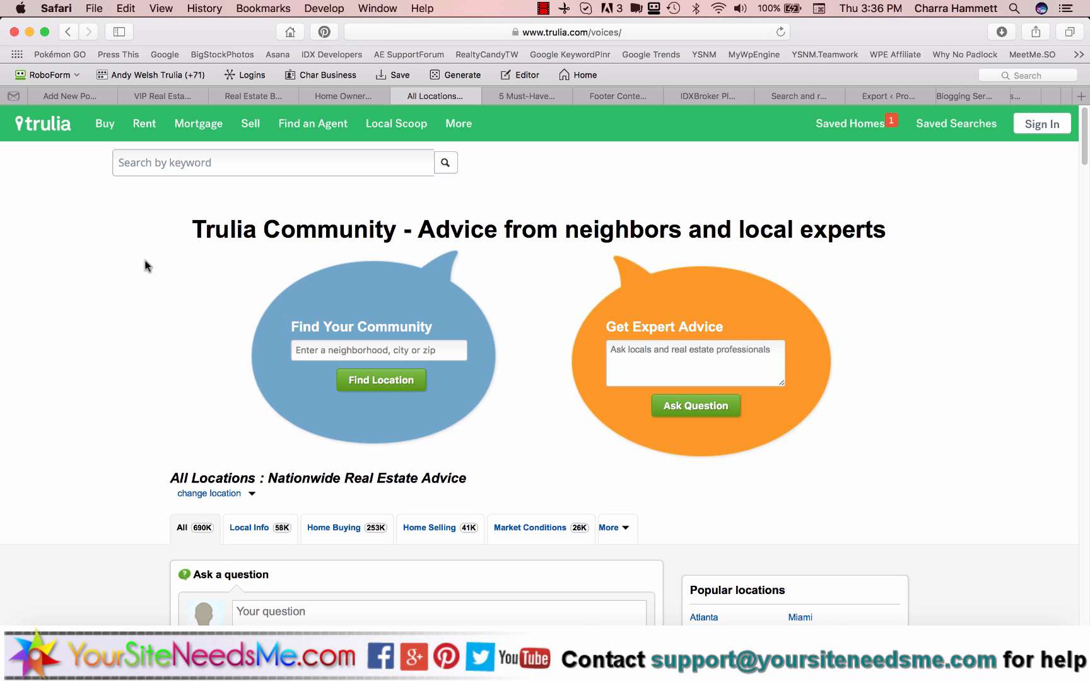
# Examine the recent activity on the Trulia Community page for buyer, seller and renter questions usable as blog topics
pyautogui.scroll(-10, 135, 342)
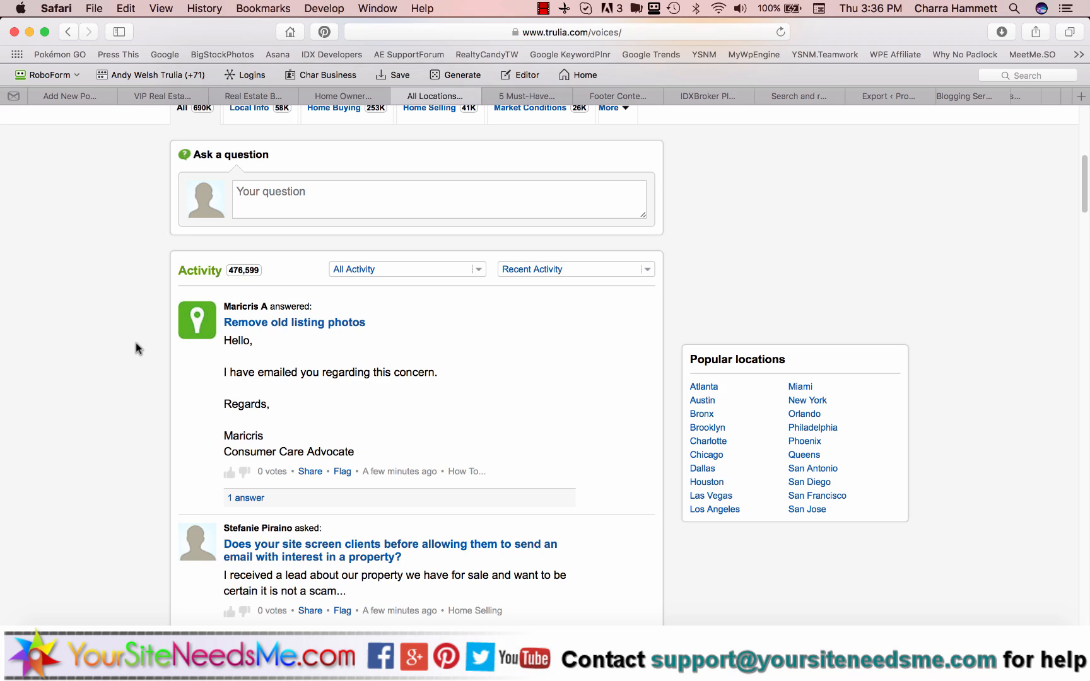
pyautogui.scroll(-8, 136, 342)
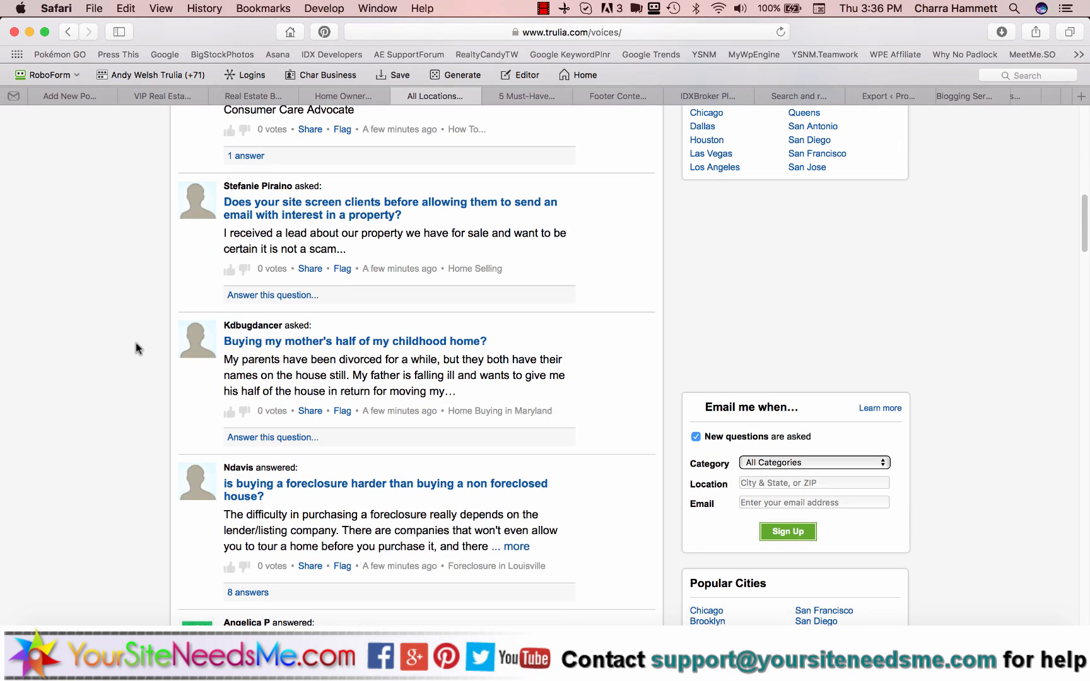
pyautogui.scroll(-6, 135, 343)
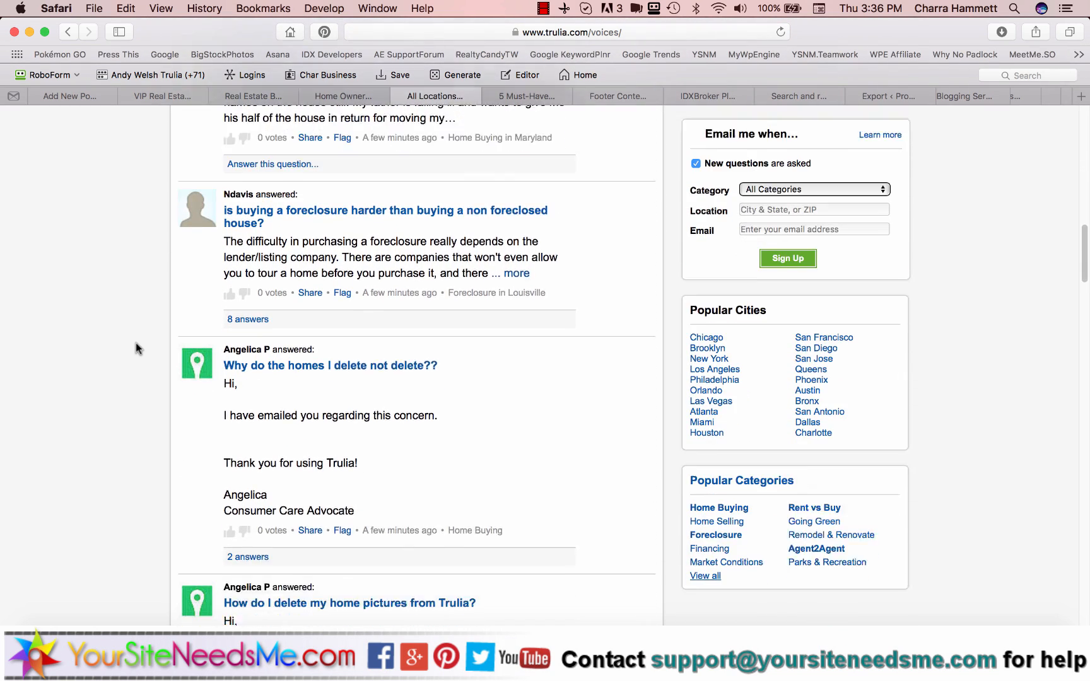
pyautogui.scroll(-1, 136, 343)
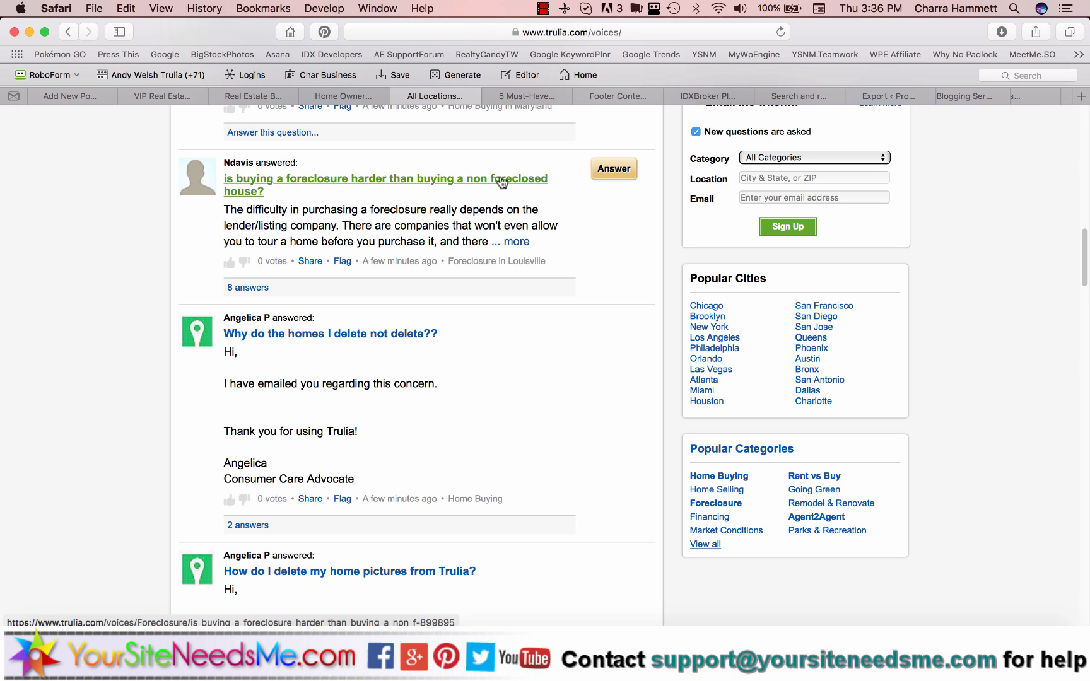
pyautogui.scroll(-3, 255, 224)
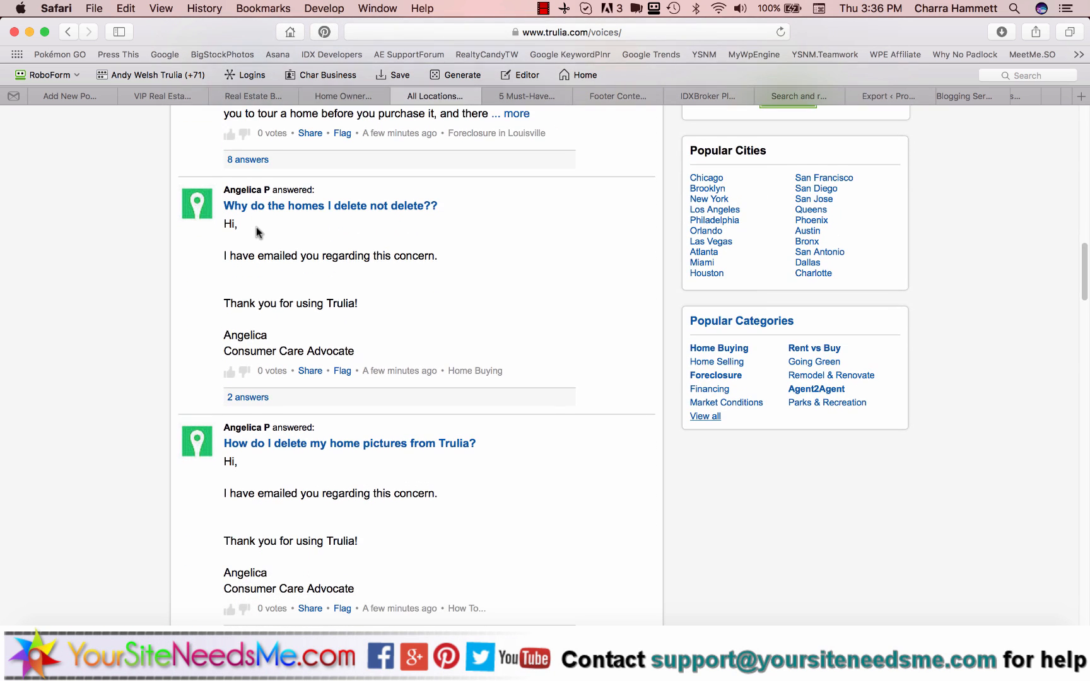
pyautogui.scroll(-6, 256, 227)
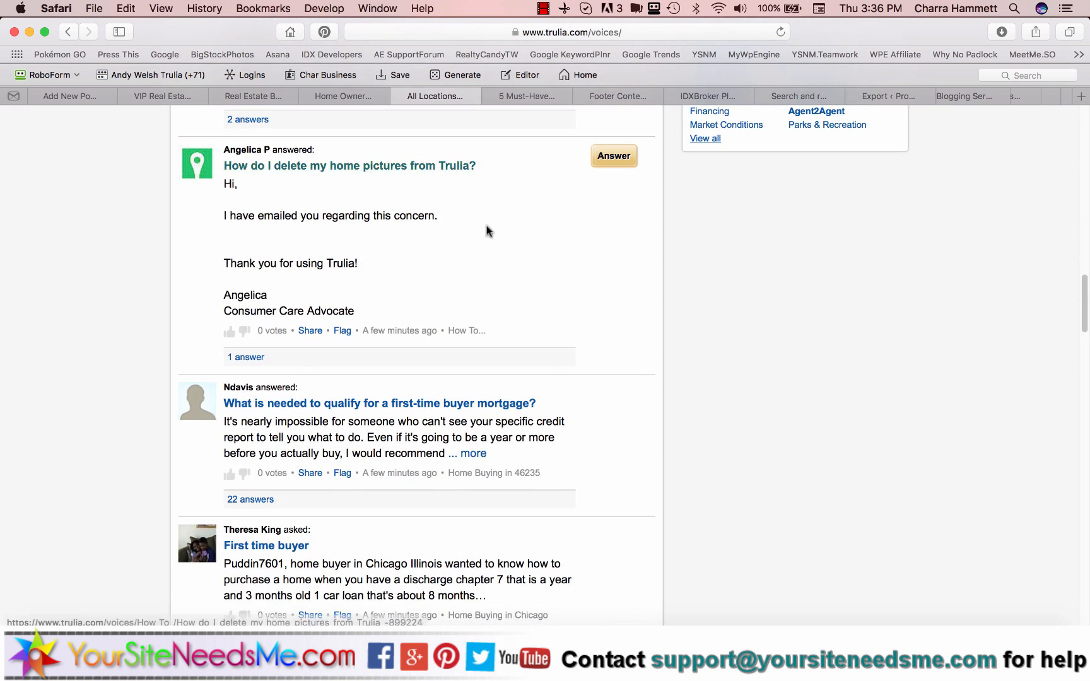
pyautogui.scroll(-4, 485, 315)
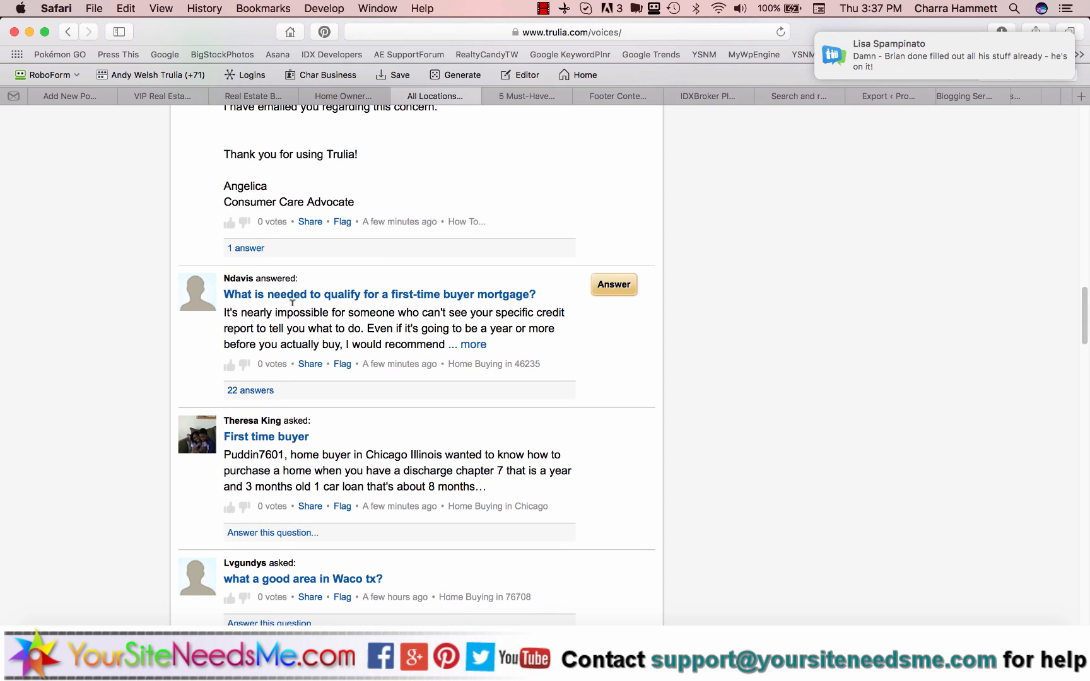
pyautogui.scroll(-4, 285, 443)
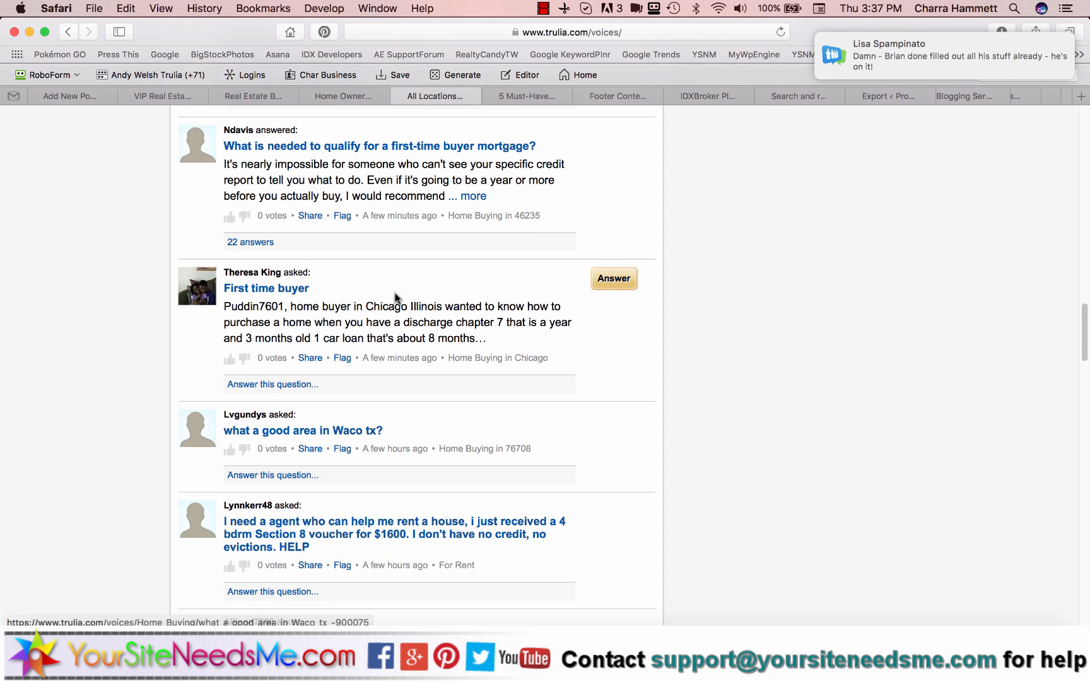
pyautogui.scroll(-6, 396, 296)
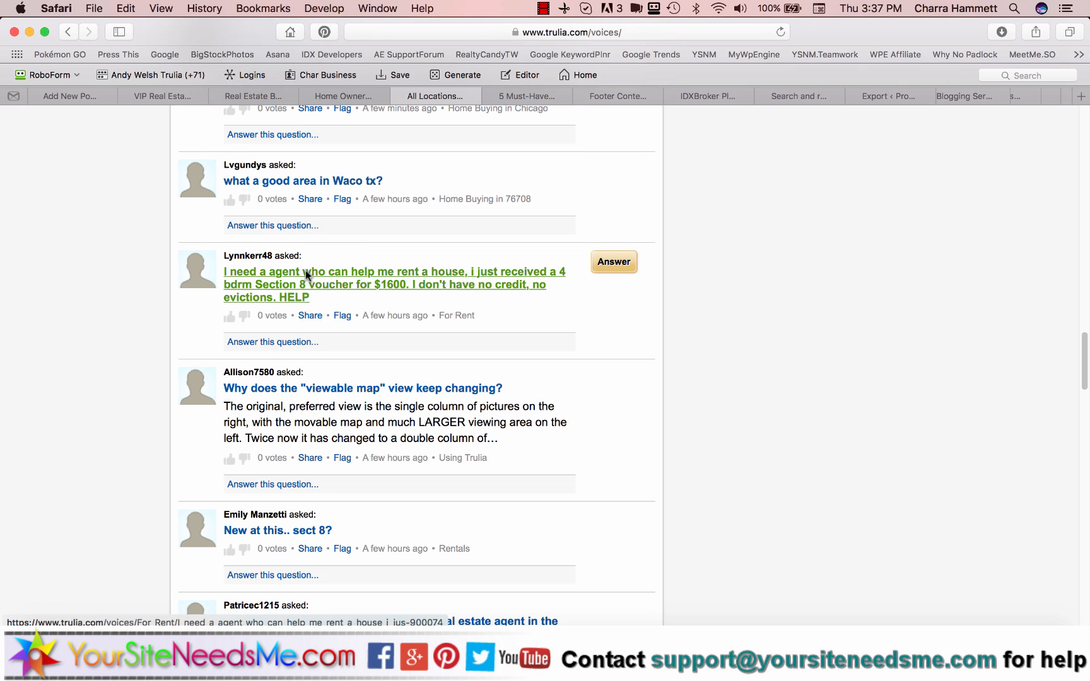
pyautogui.scroll(-6, 306, 270)
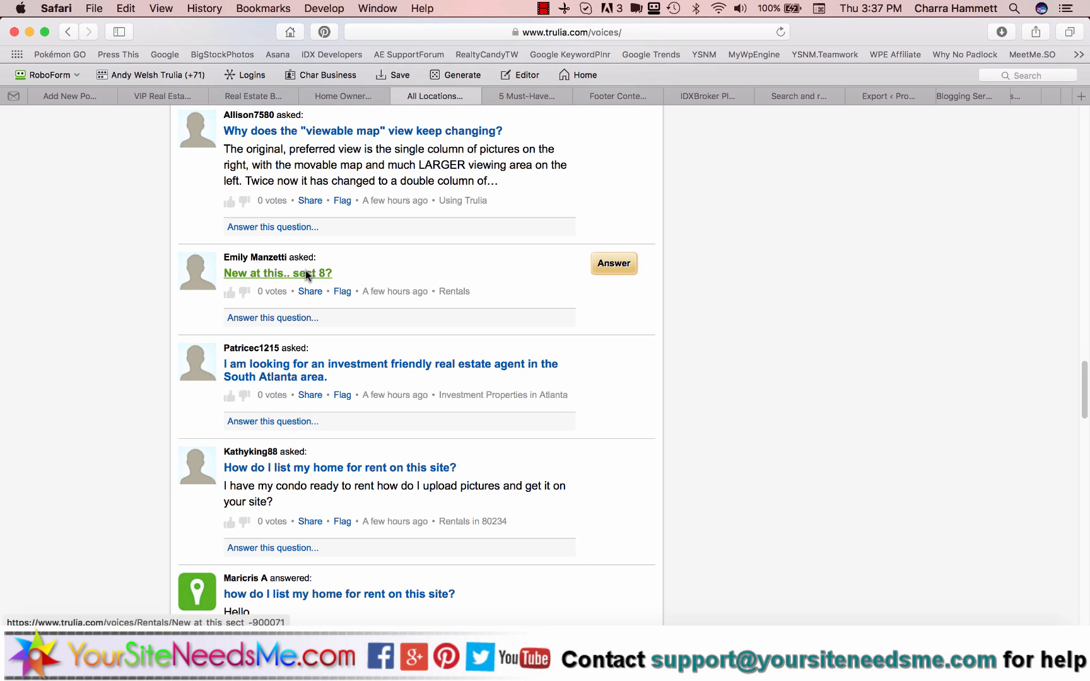
pyautogui.scroll(20, 306, 270)
pyautogui.click(64, 31)
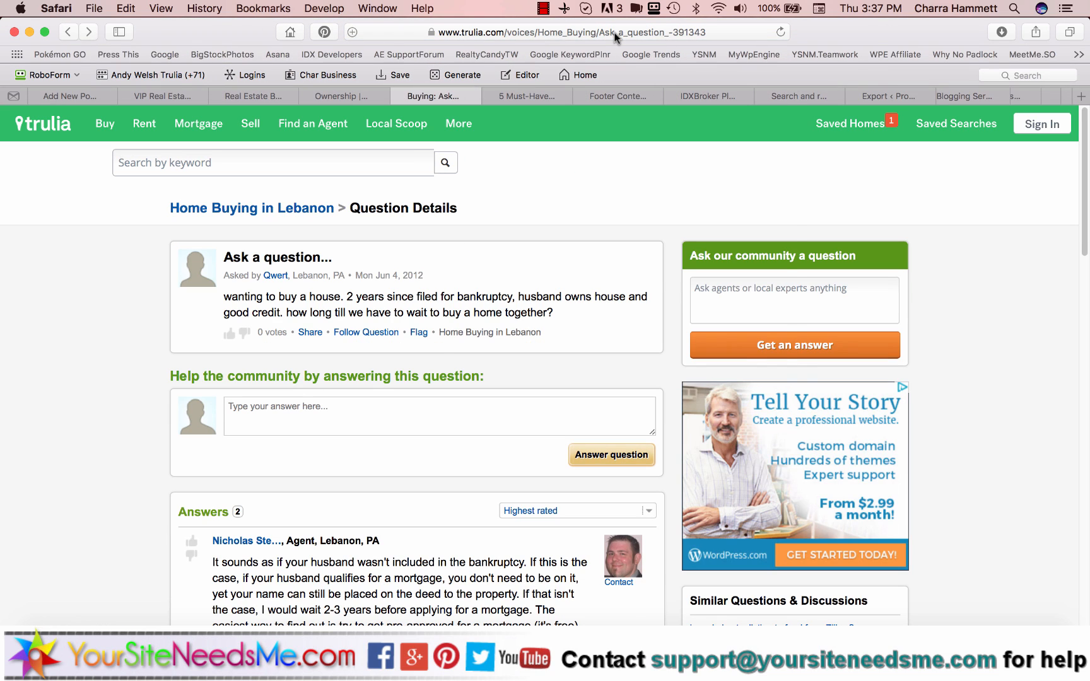
pyautogui.click(615, 36)
pyautogui.click(271, 215)
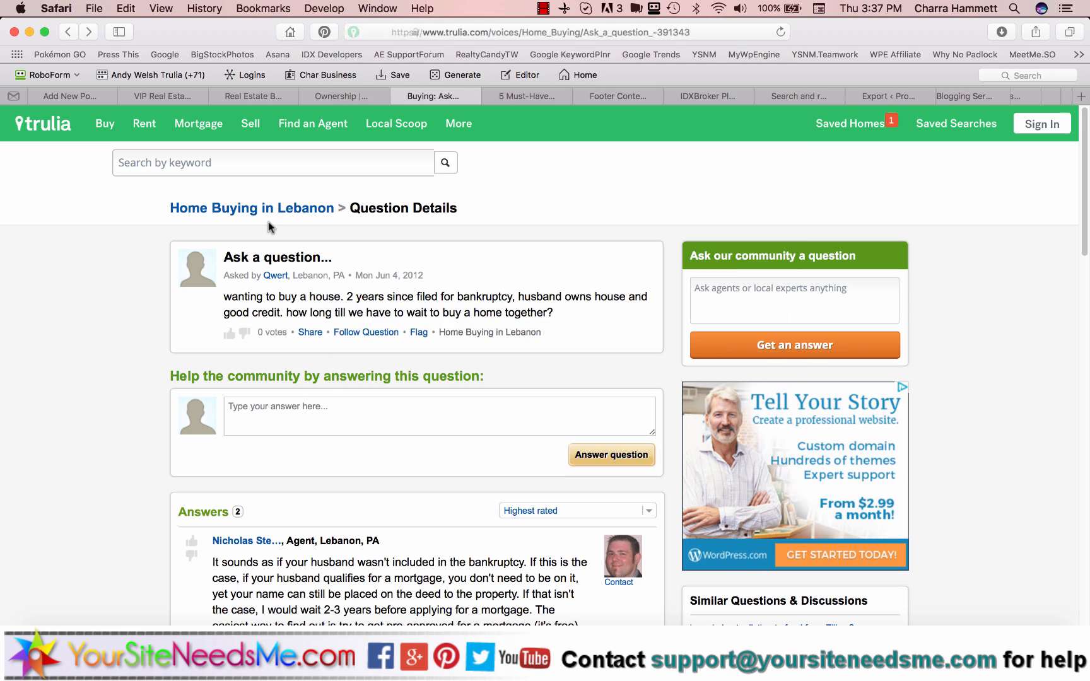
pyautogui.click(586, 34)
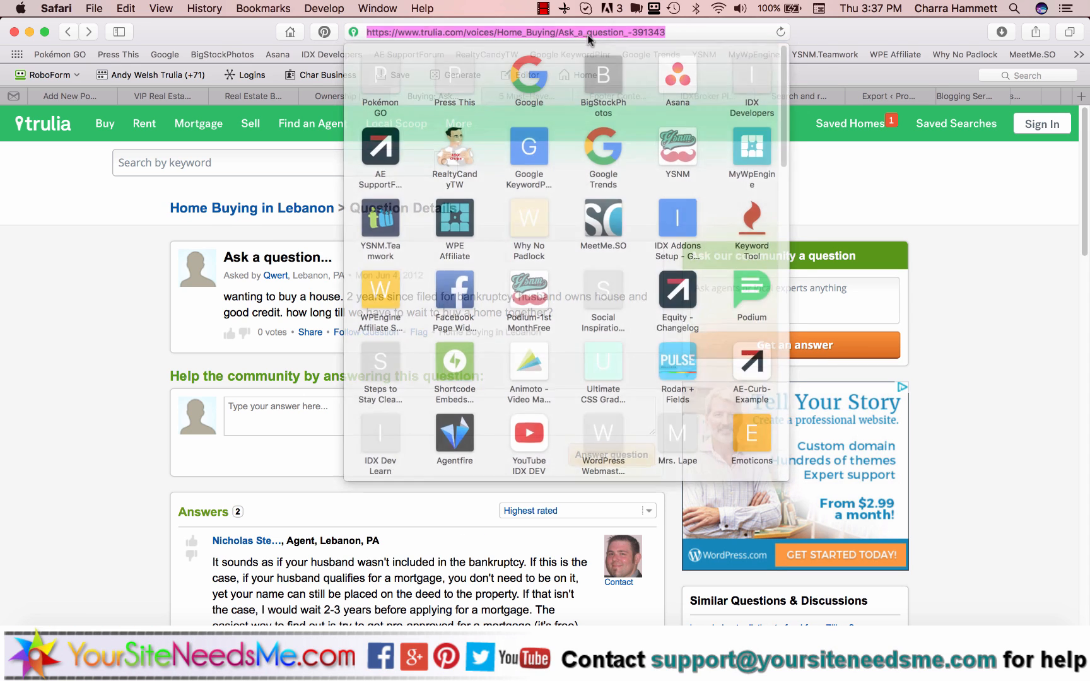
pyautogui.press('Right')
pyautogui.press('BackSpace')
pyautogui.press('BackSpace')
pyautogui.press('BackSpace')
pyautogui.press('BackSpace')
pyautogui.press('BackSpace')
pyautogui.press('BackSpace')
pyautogui.press('BackSpace')
pyautogui.press('BackSpace')
pyautogui.press('BackSpace')
pyautogui.press('BackSpace')
pyautogui.press('BackSpace')
pyautogui.press('BackSpace')
pyautogui.press('BackSpace')
pyautogui.press('BackSpace')
pyautogui.press('BackSpace')
pyautogui.press('BackSpace')
pyautogui.press('BackSpace')
pyautogui.press('BackSpace')
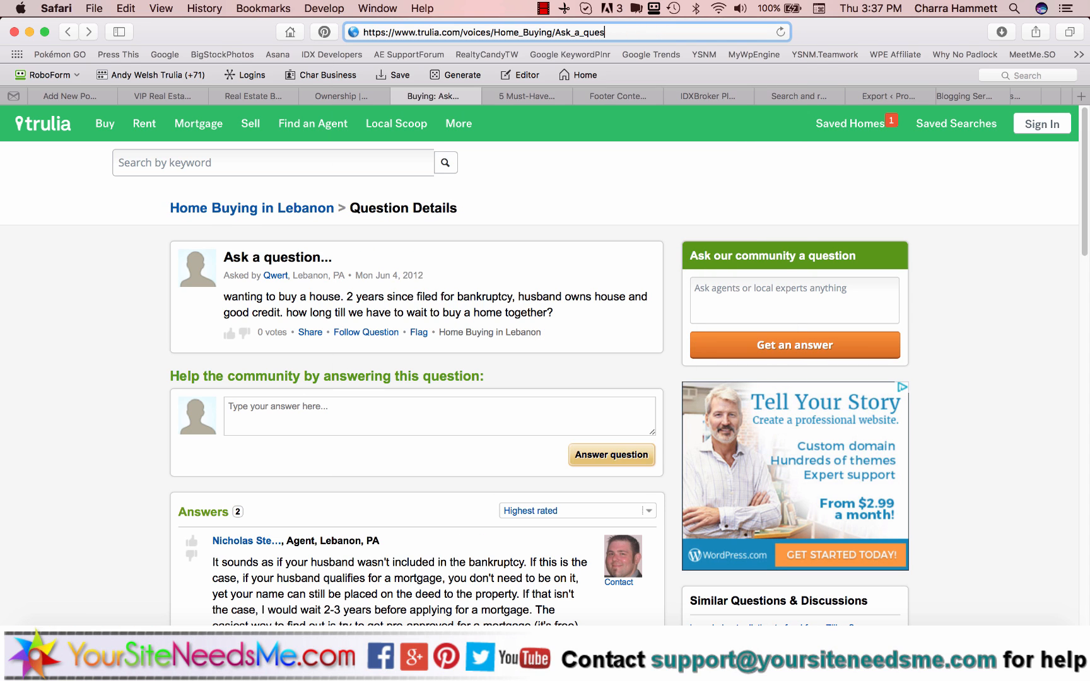
pyautogui.press('Return')
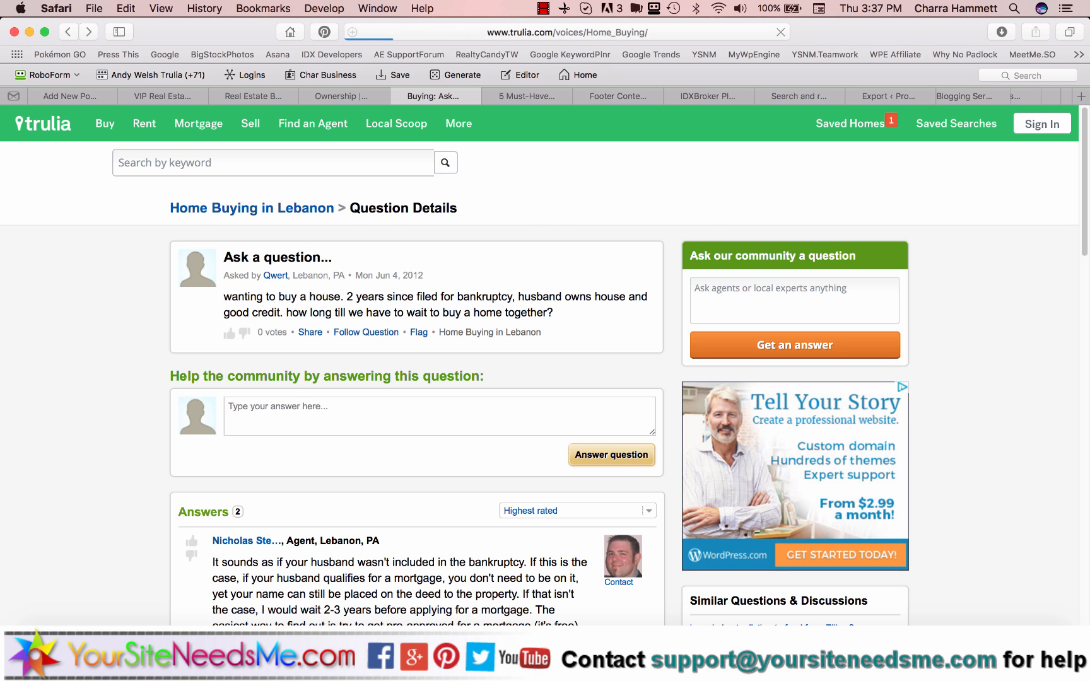
pyautogui.scroll(-1, 168, 250)
pyautogui.scroll(-3, 168, 249)
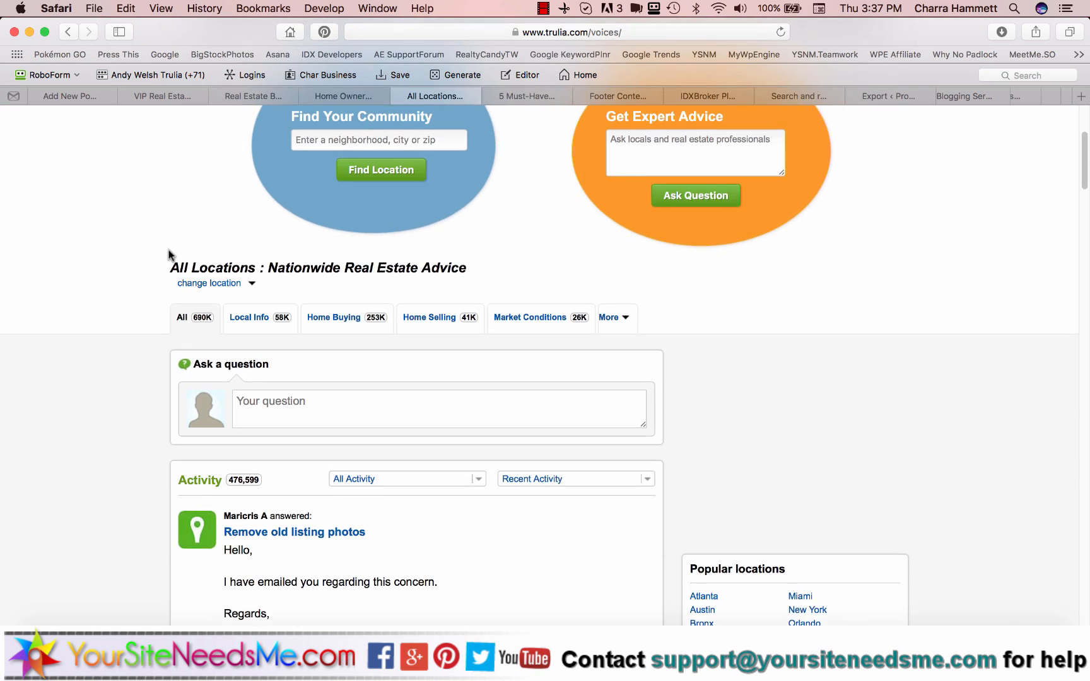
pyautogui.scroll(5, 168, 249)
pyautogui.moveTo(444, 133)
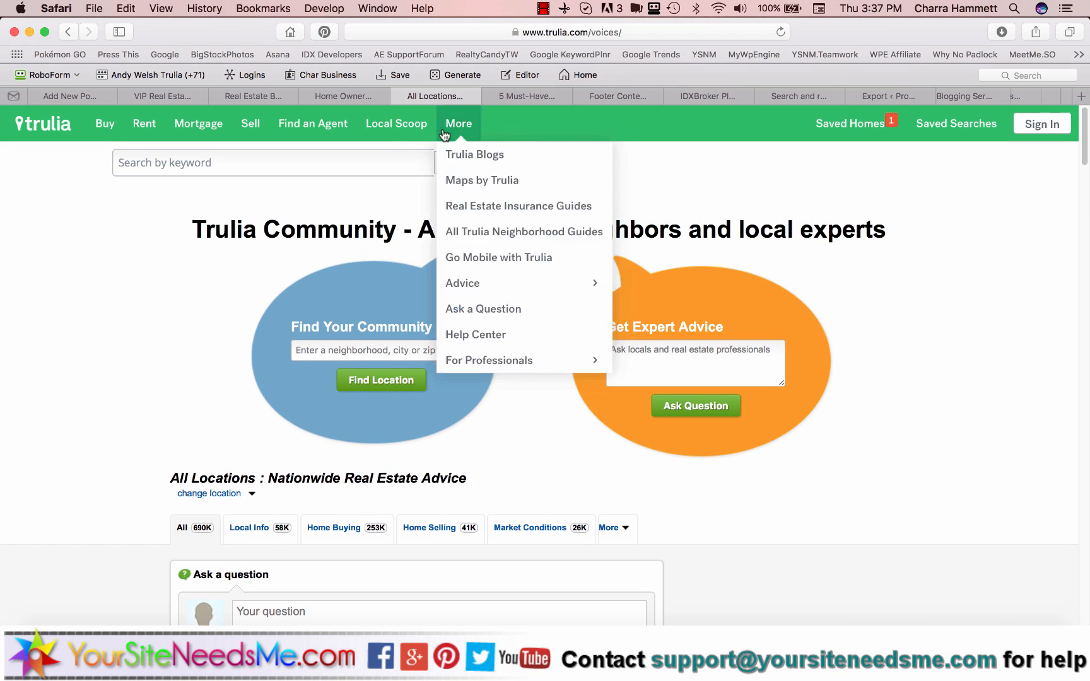
# Close the Trulia, HouseLogic, Real Estate Blog Ideas and VIP Real Estate Center pages
pyautogui.click(398, 96)
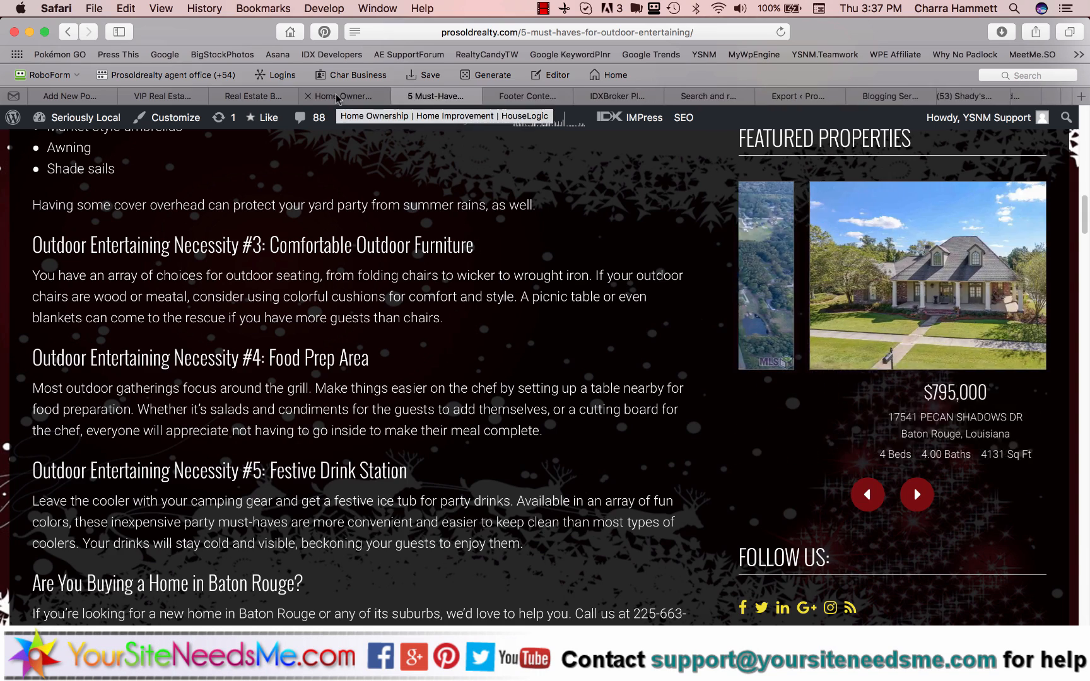
pyautogui.click(313, 95)
pyautogui.click(312, 96)
pyautogui.click(260, 95)
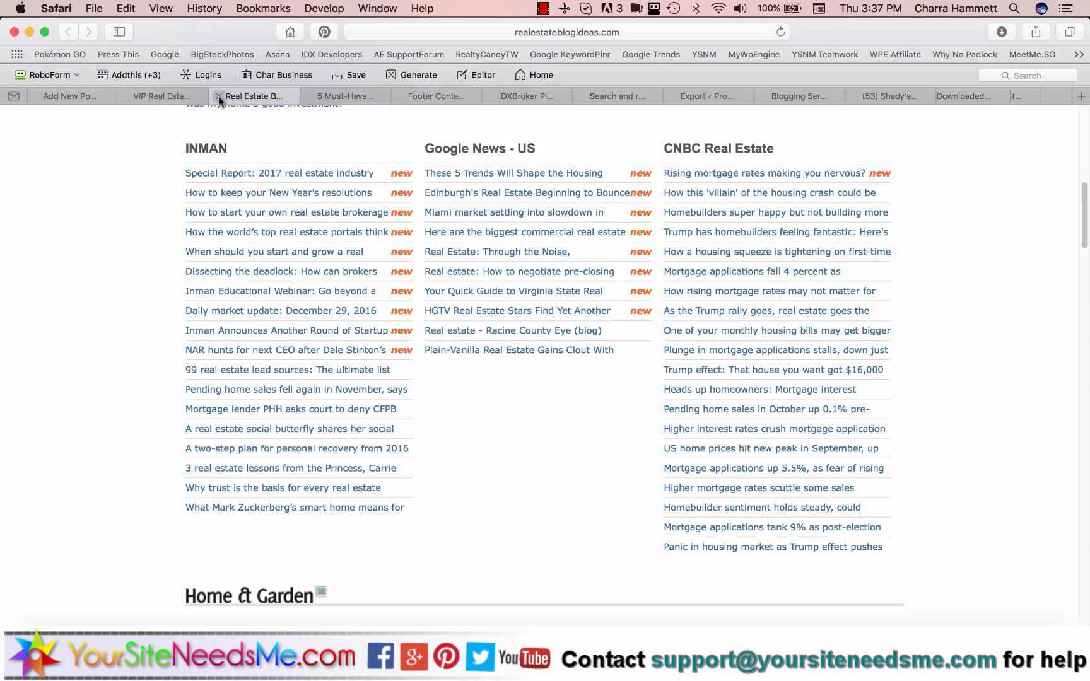
pyautogui.click(218, 96)
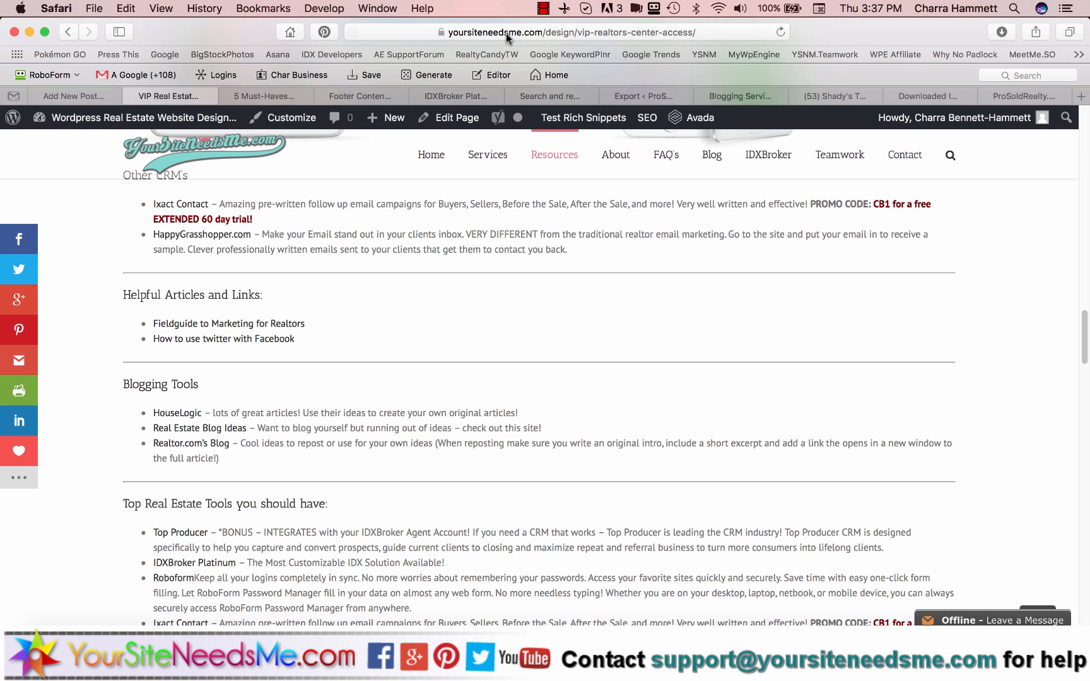
pyautogui.moveTo(559, 159)
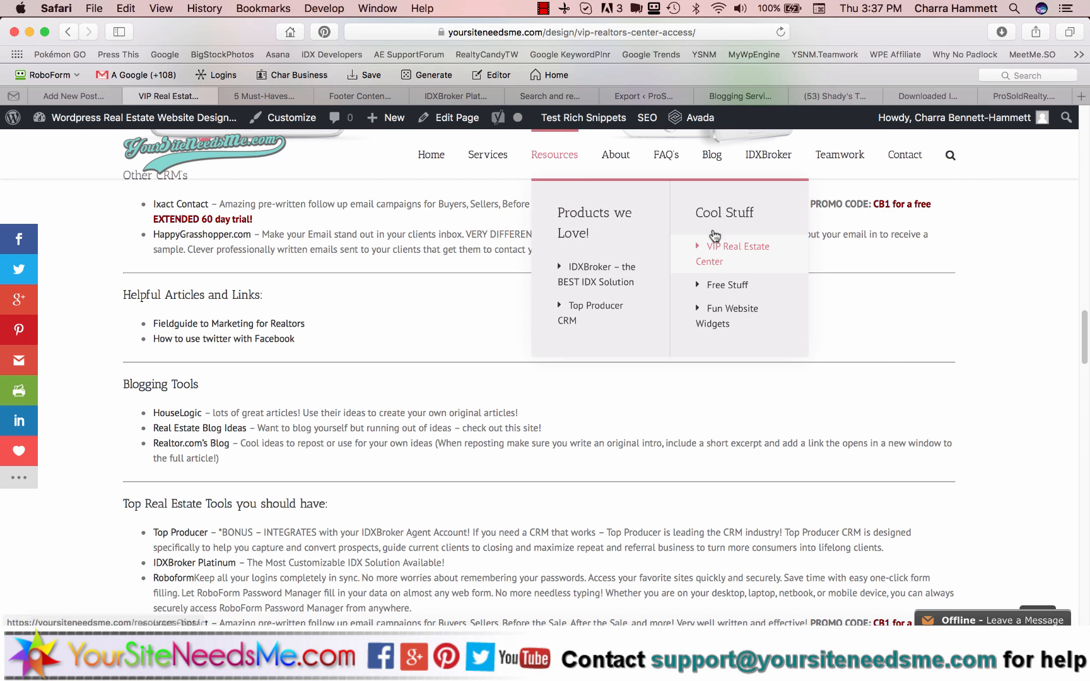
pyautogui.click(131, 96)
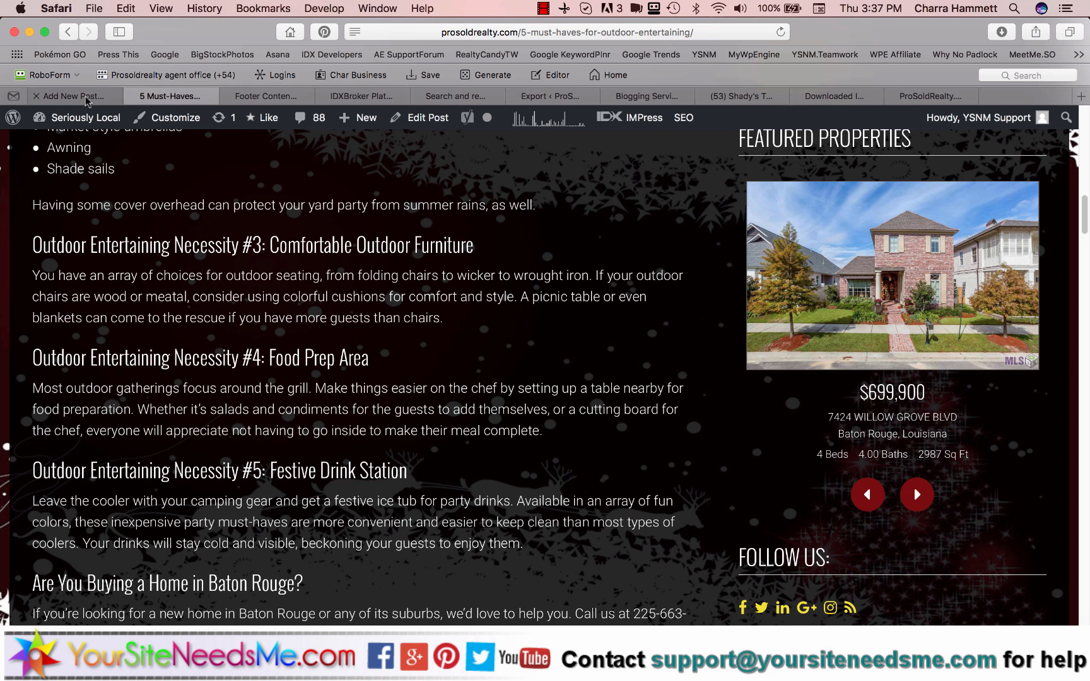
# Return to the new post being drafted and title it "What's so Great about living in Westhaven?"
pyautogui.click(87, 98)
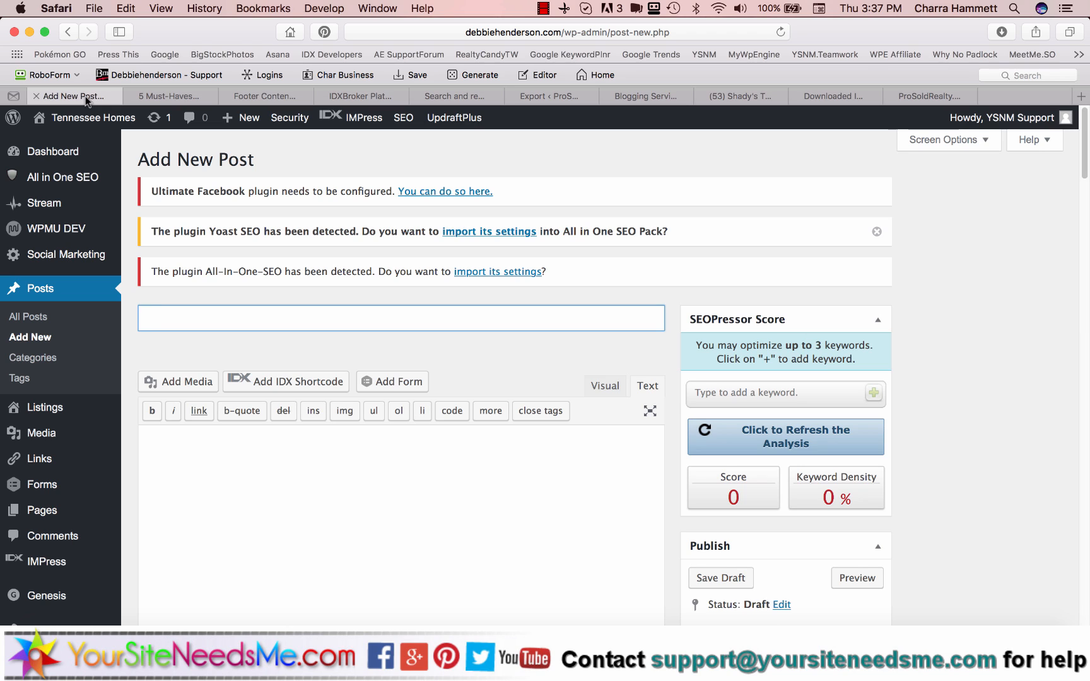
pyautogui.write('Westhaven Homes')
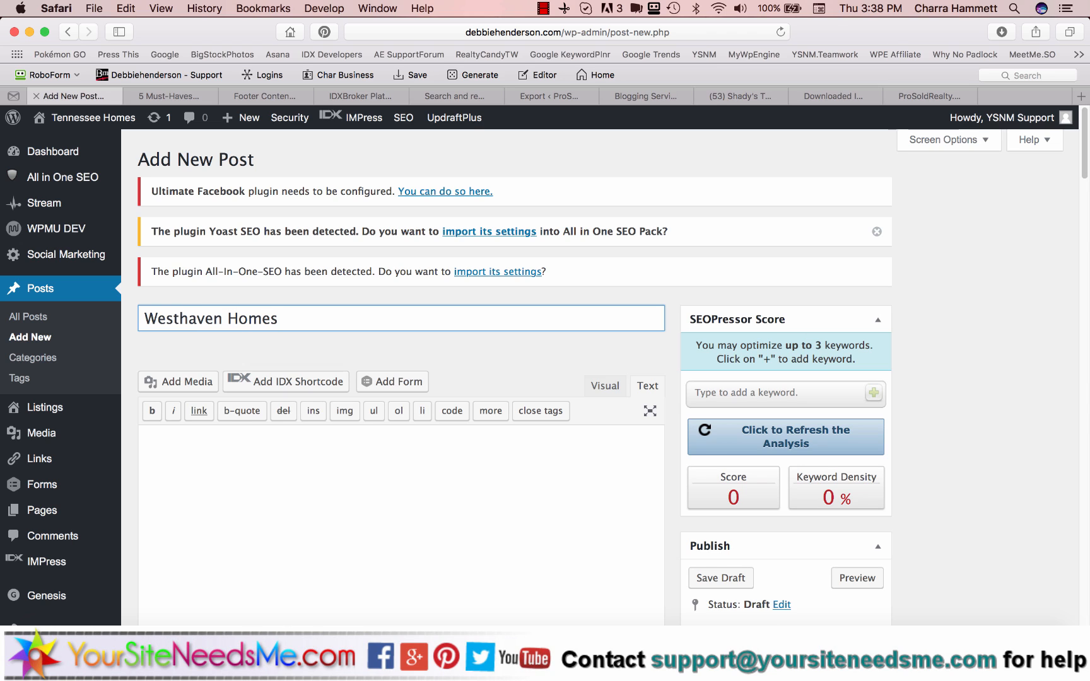
pyautogui.press('super+Left')
pyautogui.write('What')
pyautogui.write("'s so Great ab")
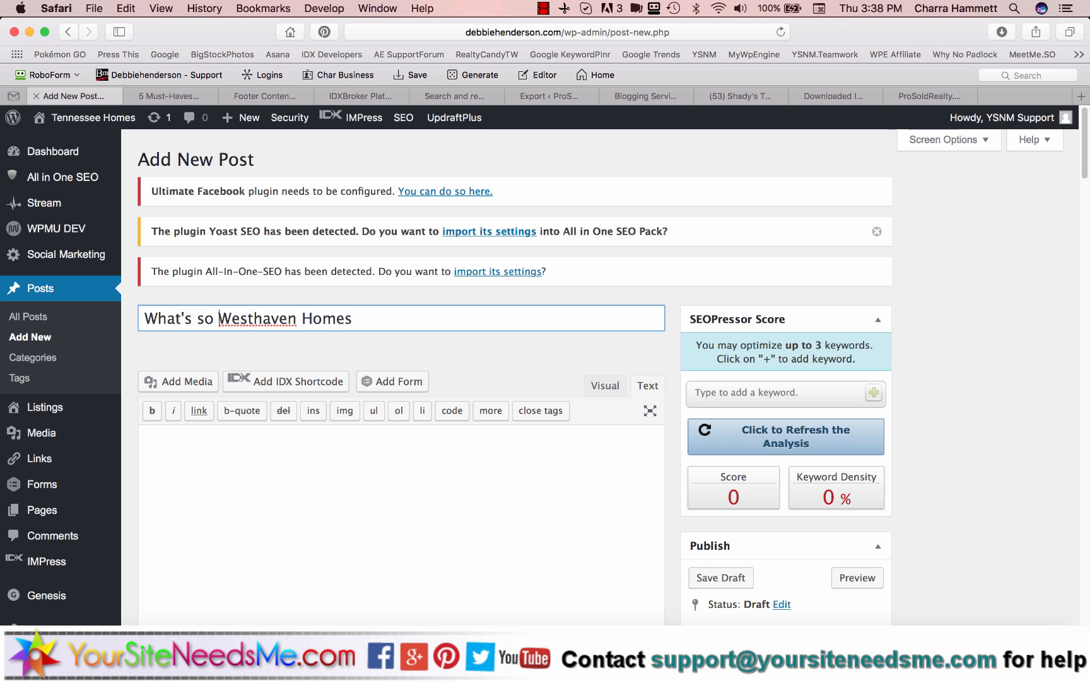
pyautogui.write('out living in')
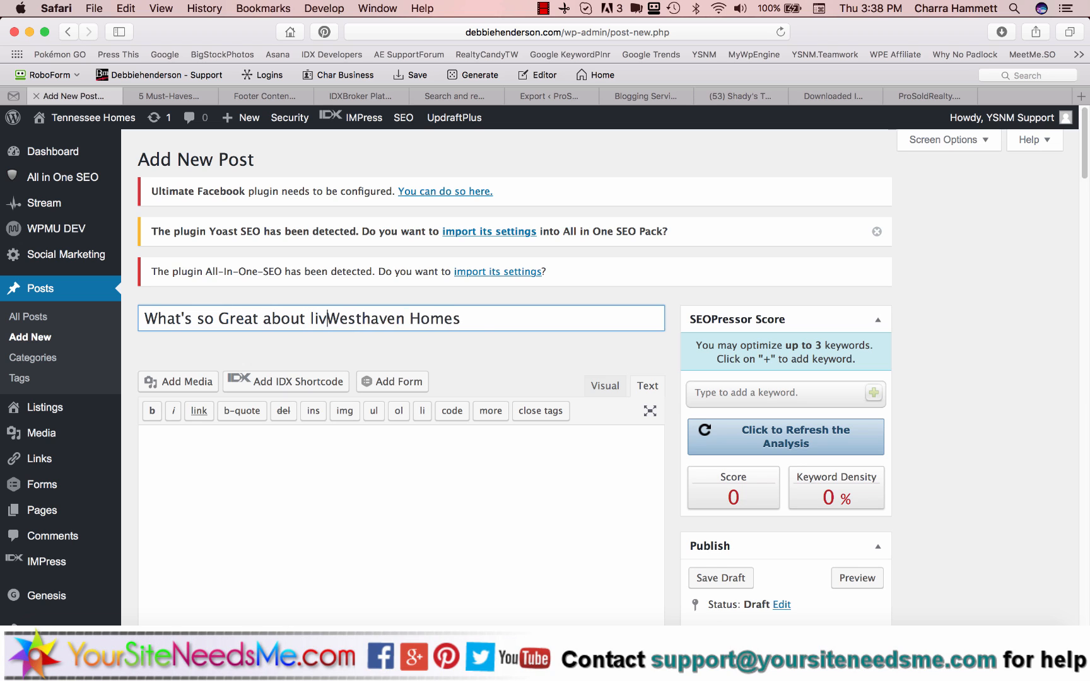
pyautogui.press('BackSpace')
pyautogui.press('BackSpace')
pyautogui.press('BackSpace')
pyautogui.press('BackSpace')
pyautogui.press('BackSpace')
pyautogui.press('BackSpace')
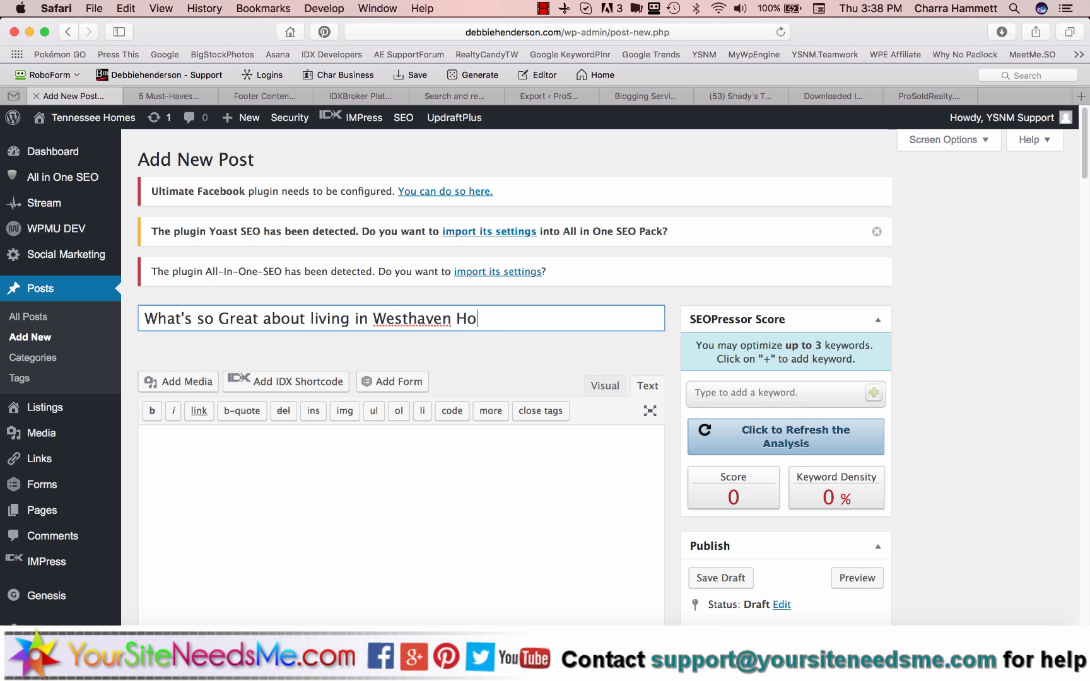
pyautogui.write('?')
# Reword the post title to "What's so great about buying a Home in Westhaven?"
pyautogui.moveTo(371, 319); pyautogui.dragTo(310, 318)
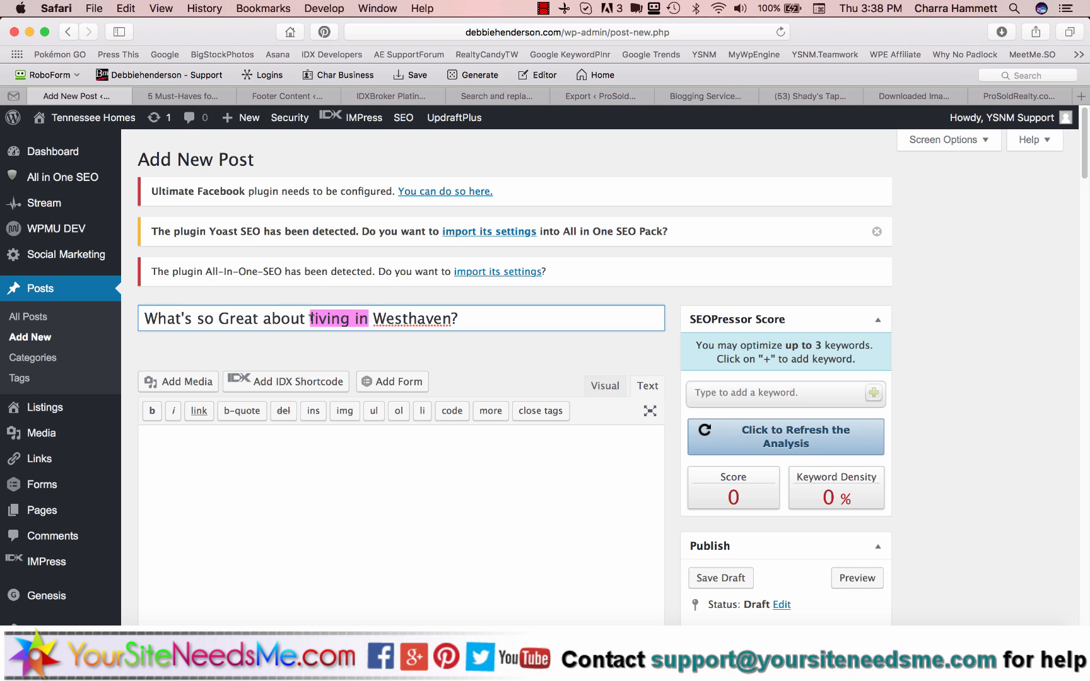
pyautogui.write('buying a Home in')
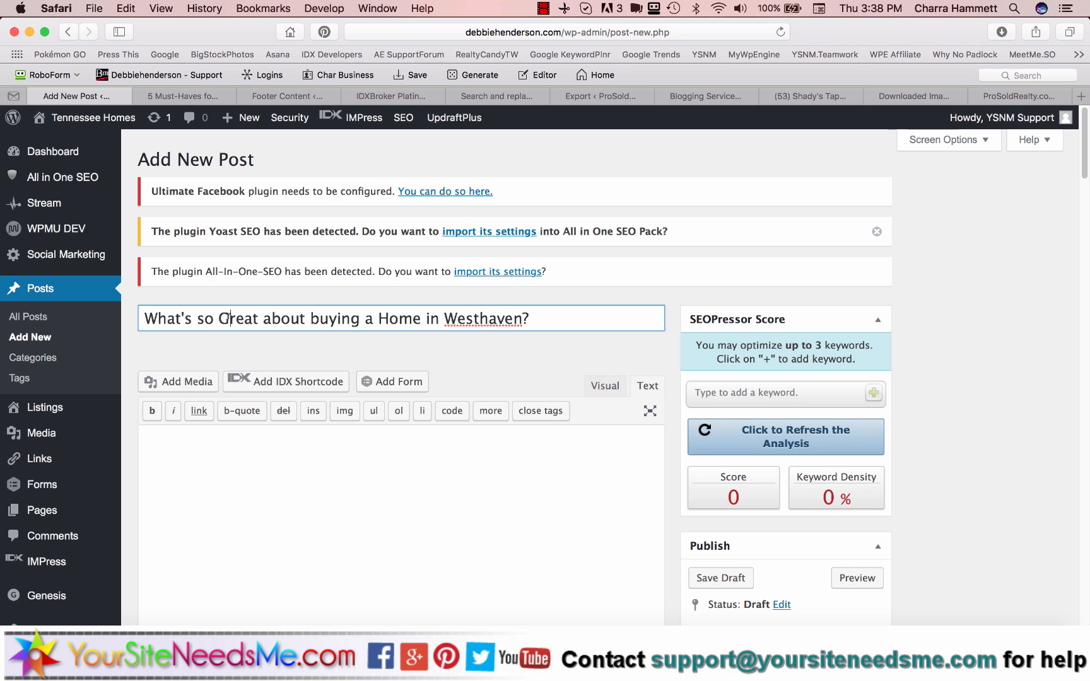
pyautogui.press('BackSpace')
pyautogui.write('g')
pyautogui.click(333, 479)
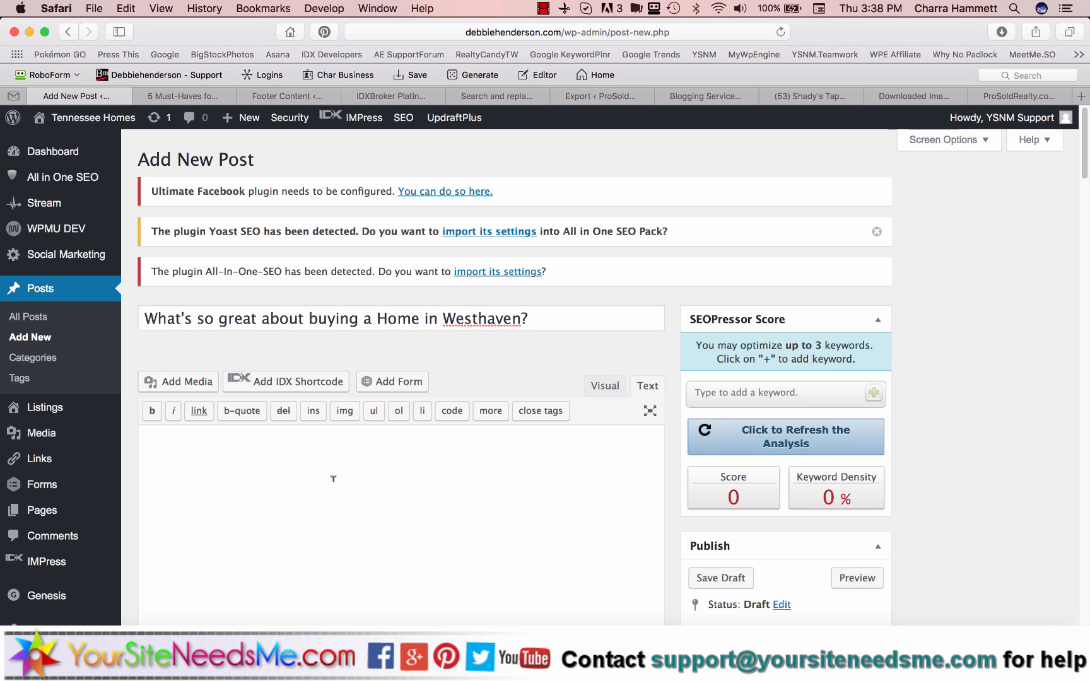
pyautogui.moveTo(376, 319); pyautogui.dragTo(521, 318)
pyautogui.click(446, 458)
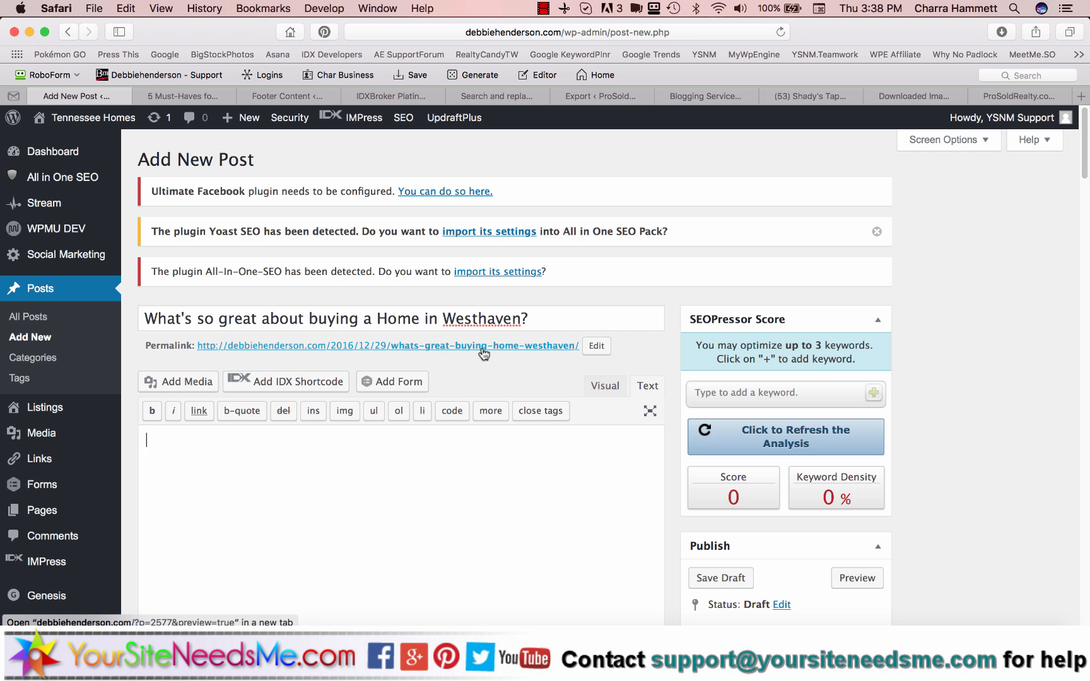
# Switch the post body to visual editing and insert a "Lorem ipsum dolor sit amet" placeholder paragraph
pyautogui.click(602, 386)
pyautogui.scroll(-5, 668, 360)
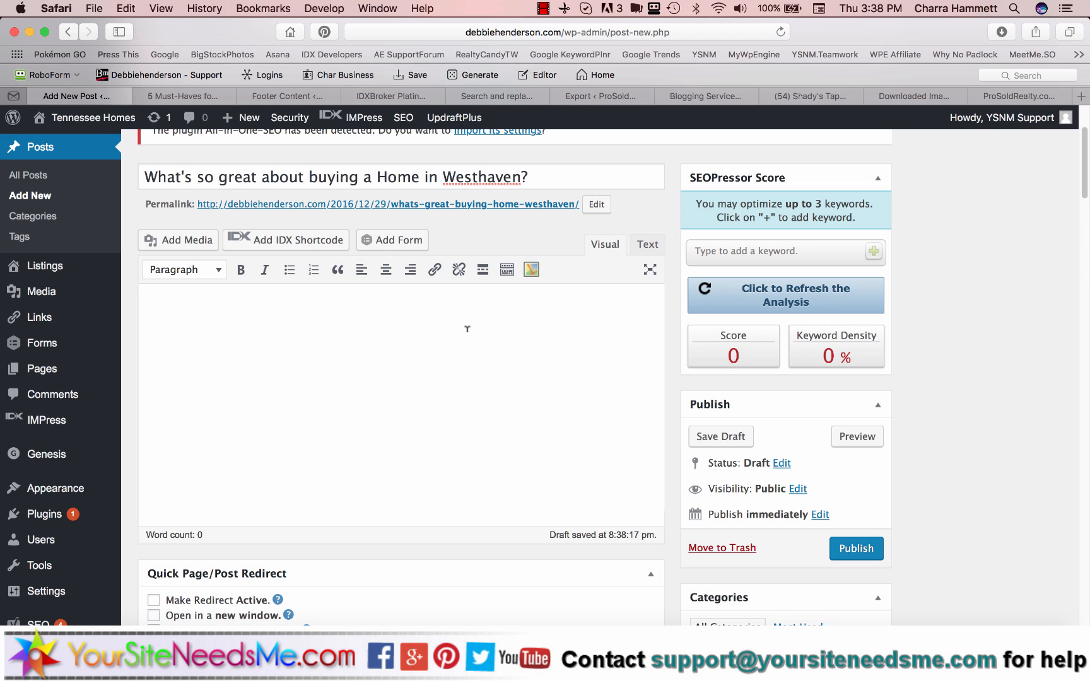
pyautogui.click(468, 329)
pyautogui.press('super+Tab')
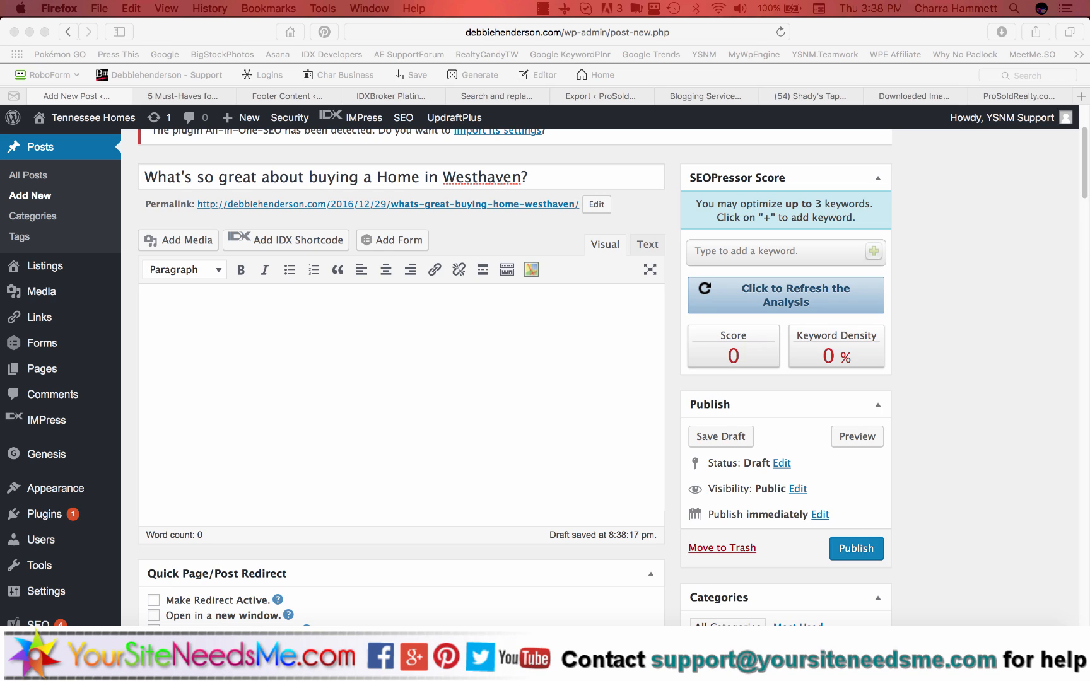
pyautogui.click(251, 339)
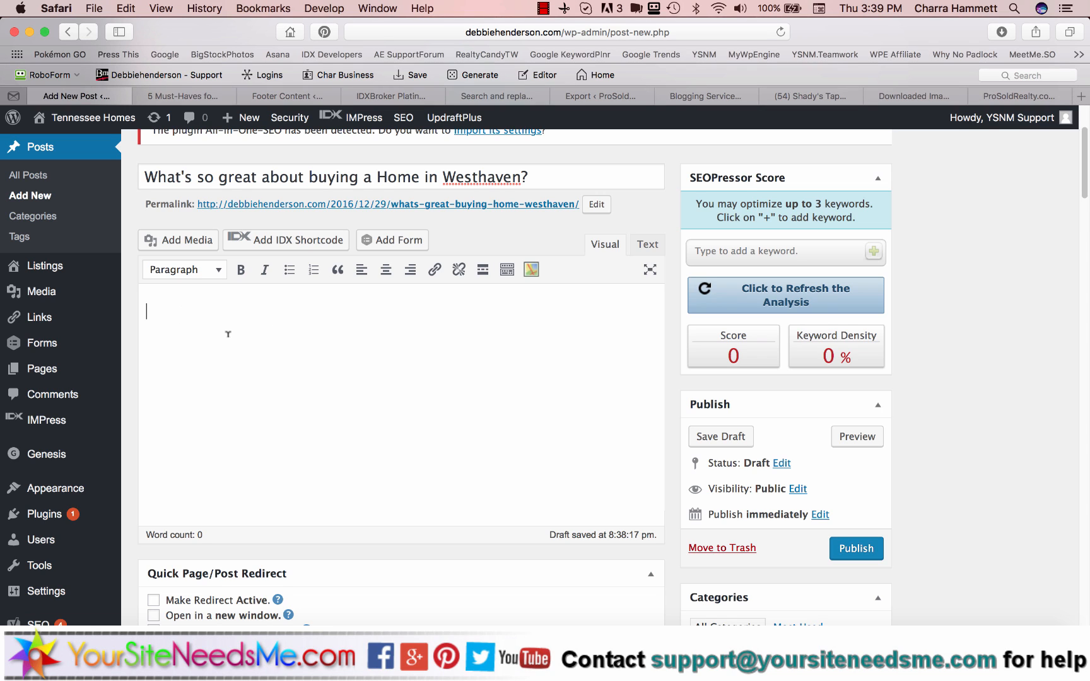
pyautogui.write('Lorem ipsum dolor sit amet, mollis moderatius ut sed, primis maiestatis in per. Ad duo modus interpretaris, ut facete pertinax suscipiantur eam, sea an voluptua officiis lobortis. Ei debet deseruisse sea, modus affert feugait eu nec. Pri ne accumsan neglegentur. Ius laboramus dissentias ad. Utinam soleat elaboraret et his, an delicata ocurreret maluisset duo. Mea mundi prompta et, qui delenit corrumpit conceptam eu.')
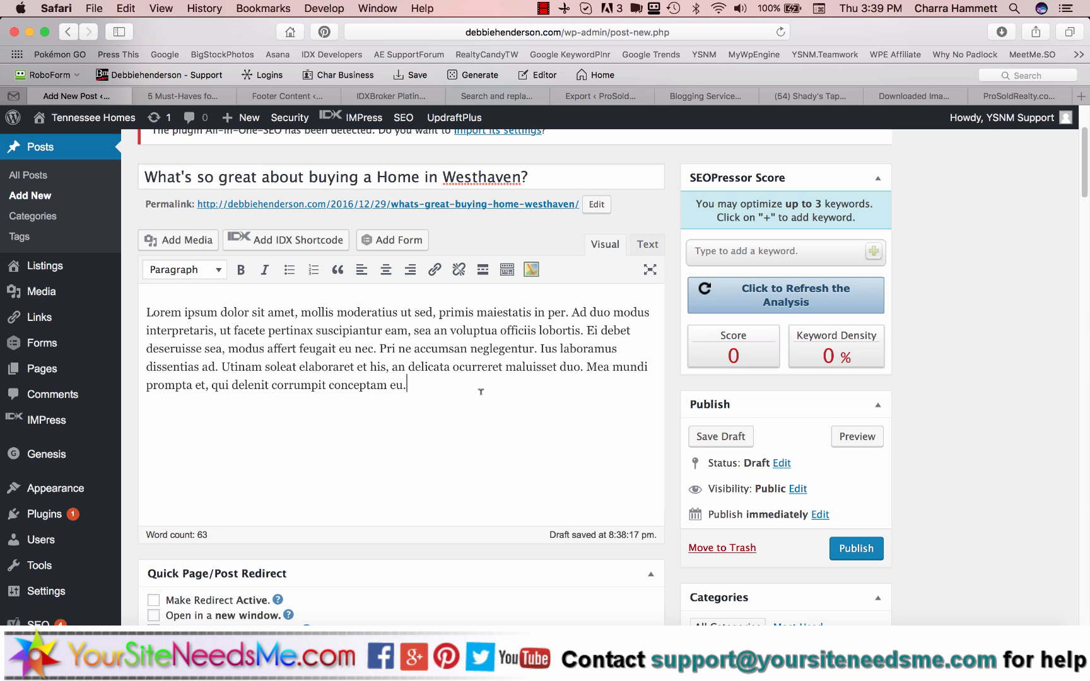
pyautogui.press('Return')
pyautogui.write('Some')
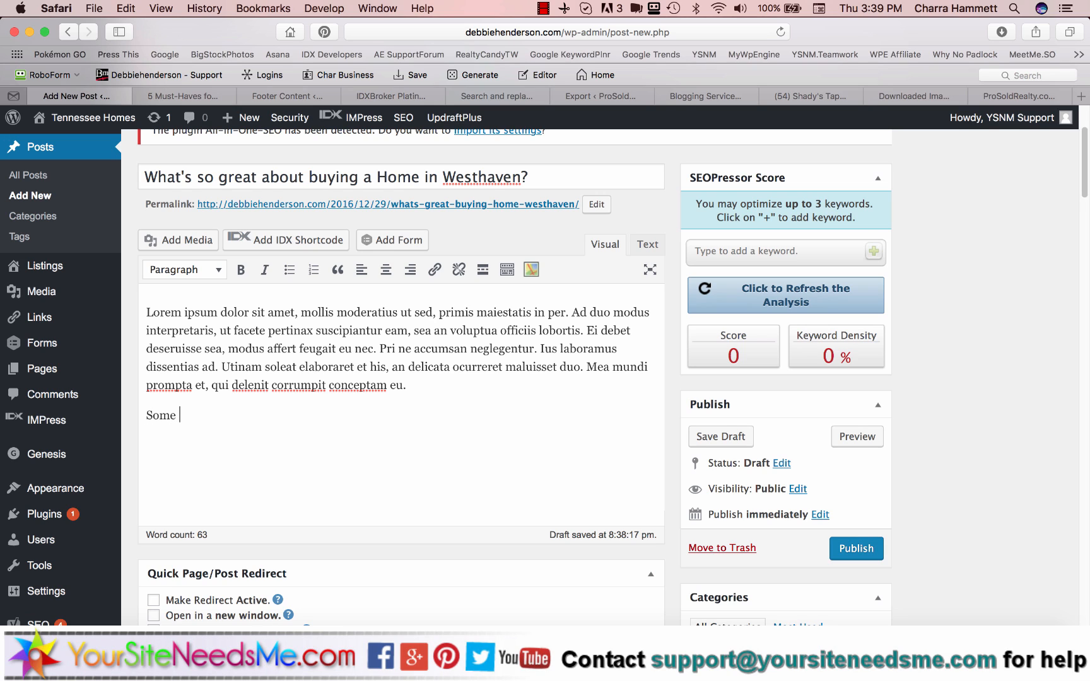
pyautogui.press('BackSpace')
pyautogui.press('BackSpace')
pyautogui.press('BackSpace')
pyautogui.press('BackSpace')
pyautogui.write('Why people like kiving')
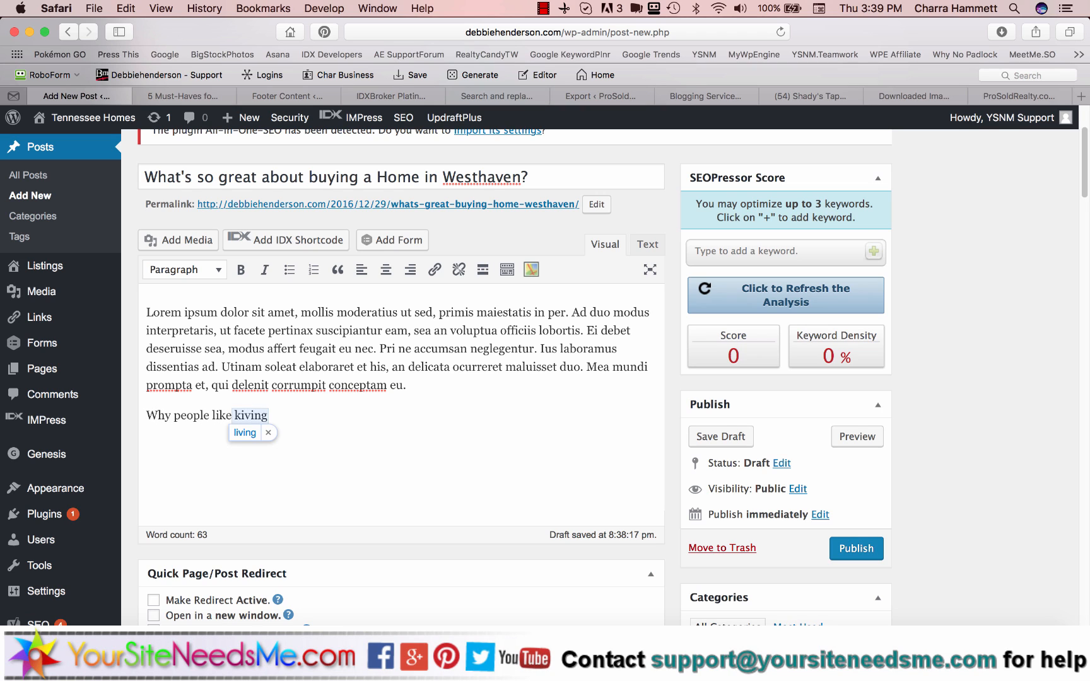
pyautogui.press('super+shift+Left')
# Write the line "Top reasons people buy homes in Westhaven:" below the placeholder paragraph
pyautogui.write('T')
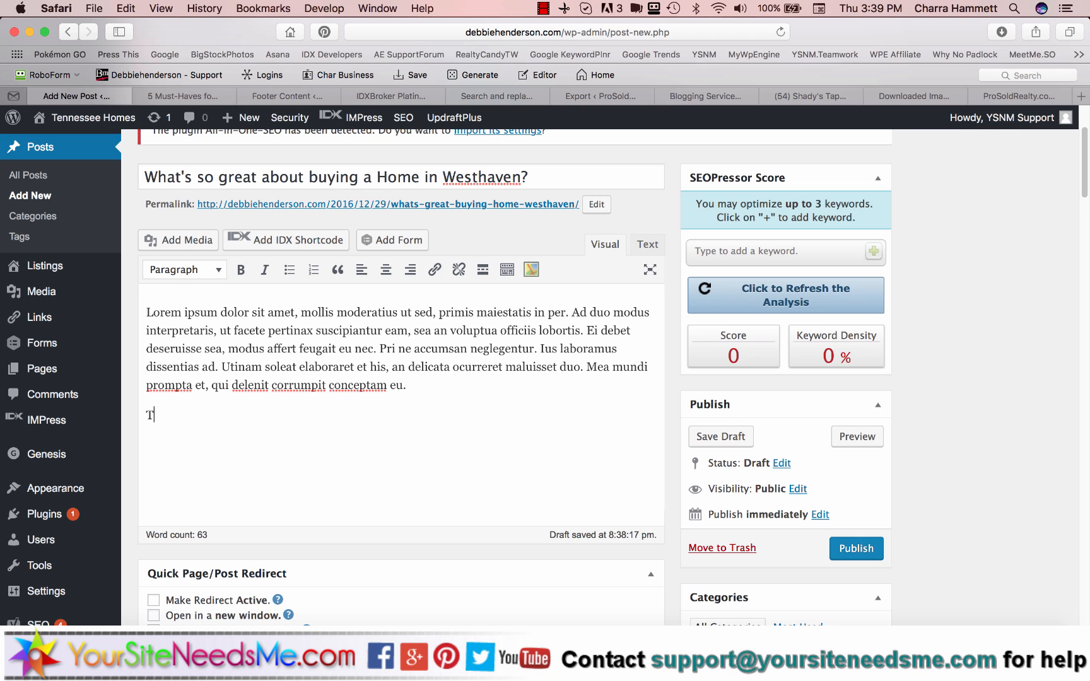
pyautogui.write('op reasons people buy')
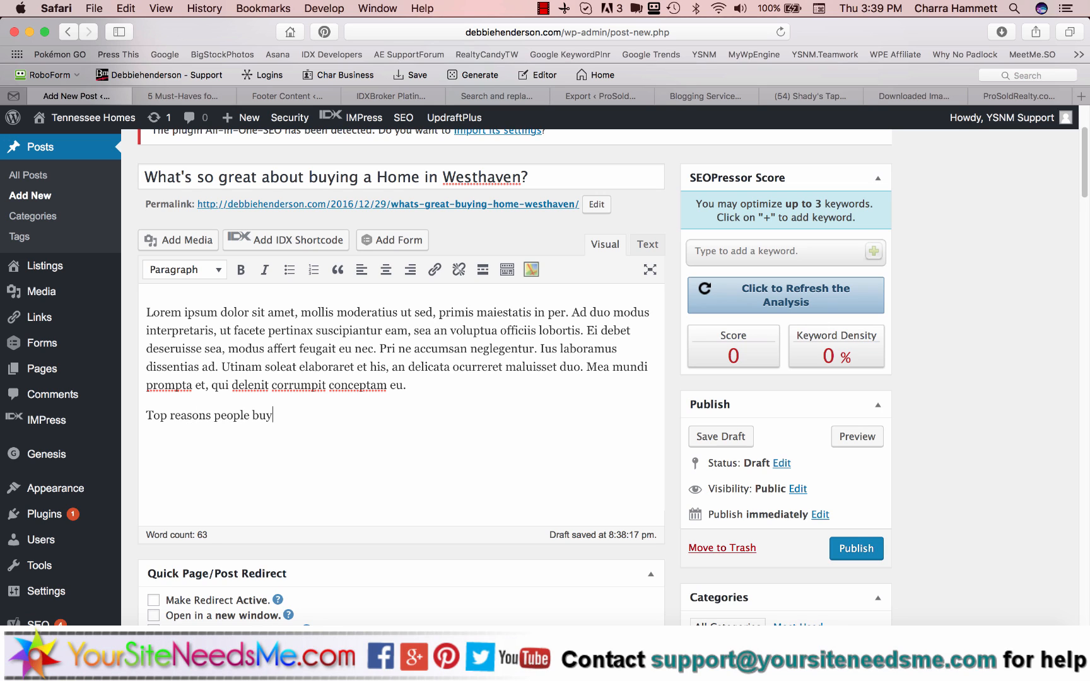
pyautogui.write(' homes in Westhaven:')
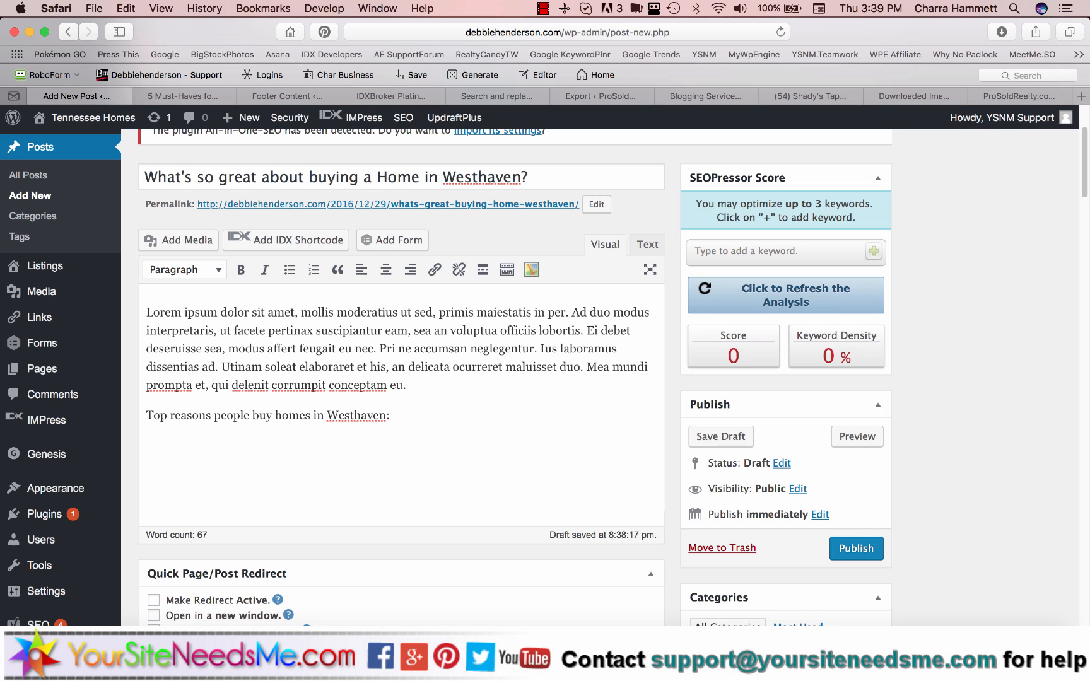
# Add a bulleted list under the top reasons line with the items Reason 1, Reason 2, Reason 3 and Reason 4
pyautogui.click(289, 270)
pyautogui.write('Reason 1')
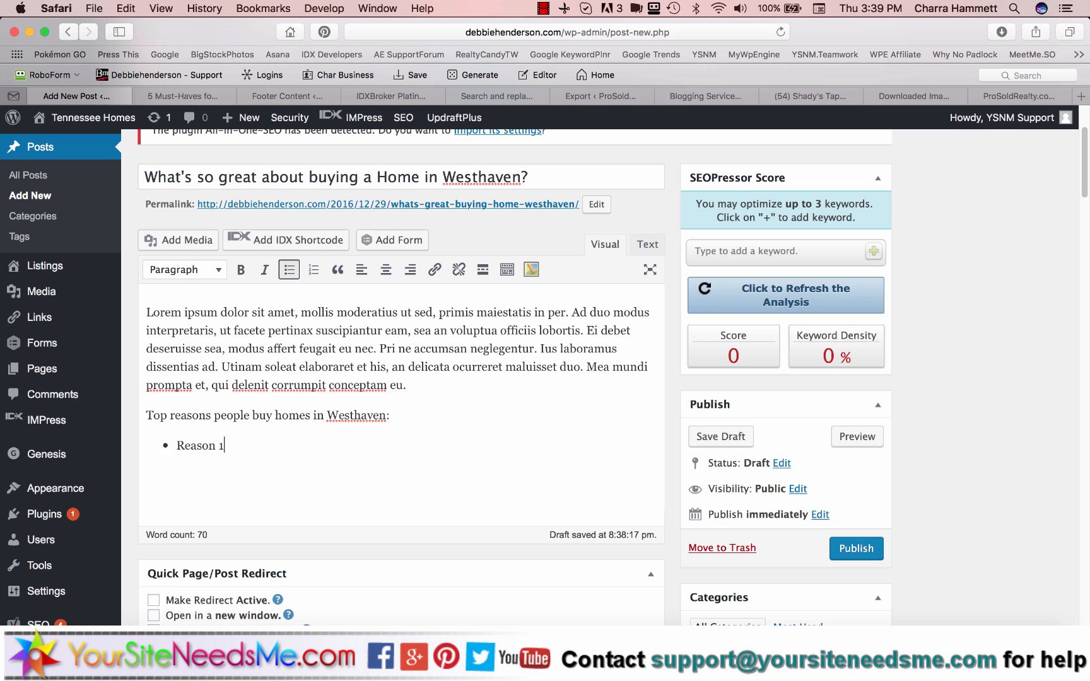
pyautogui.press('Return')
pyautogui.write('Reason 2')
pyautogui.press('Return')
pyautogui.write('Reason 3')
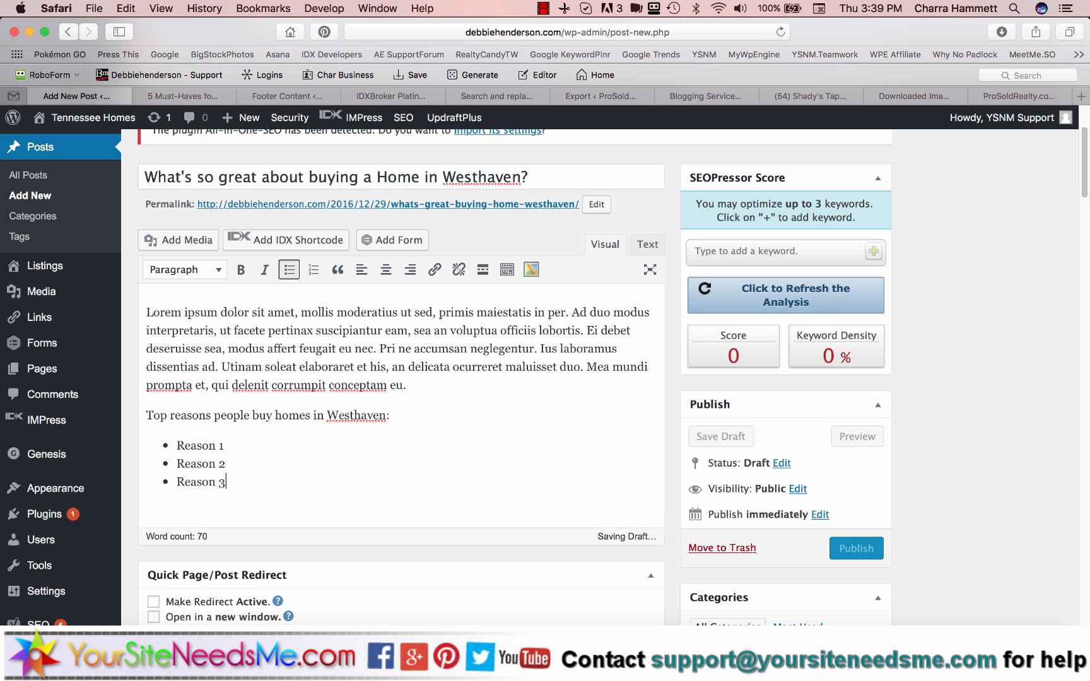
pyautogui.press('Return')
pyautogui.write('Reason 4')
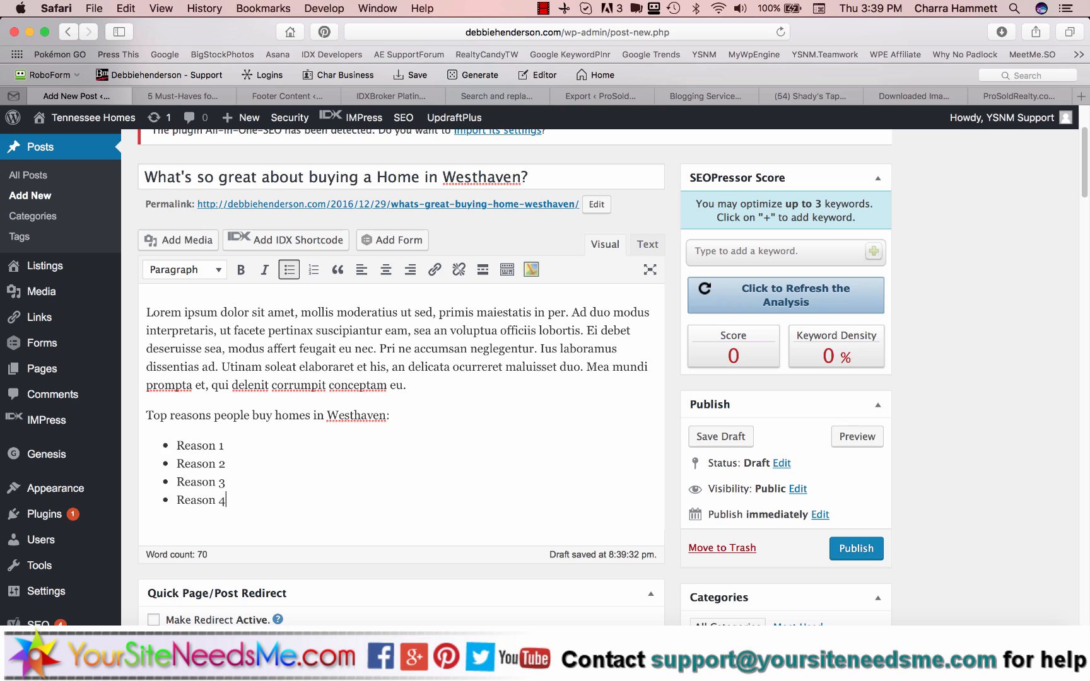
pyautogui.click(401, 407)
pyautogui.moveTo(410, 409); pyautogui.dragTo(140, 411)
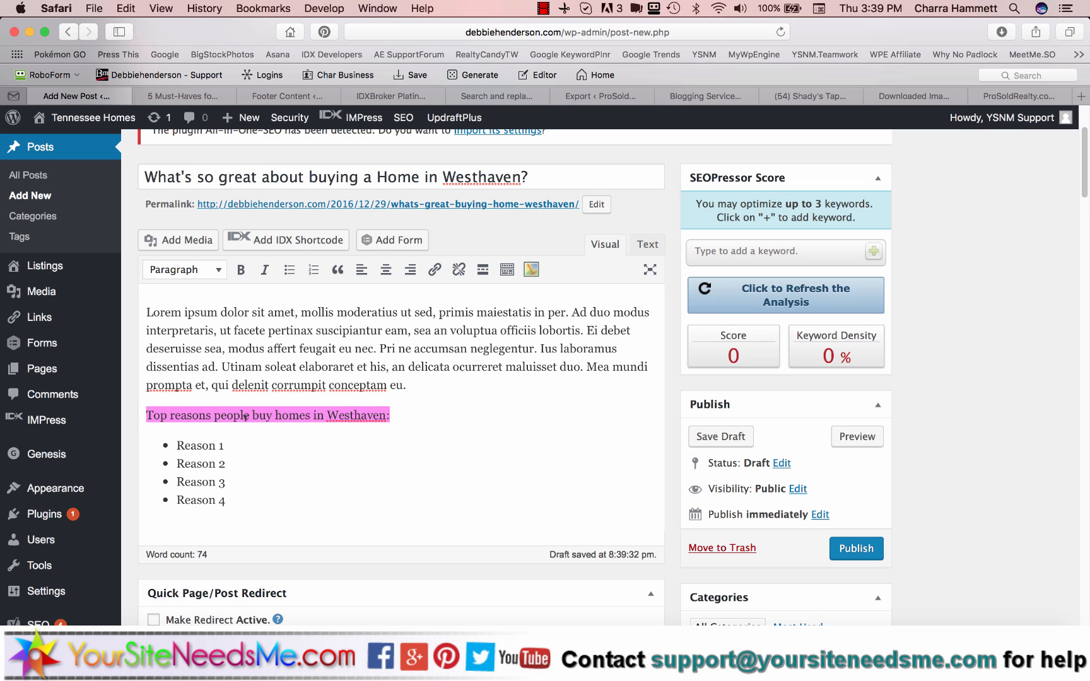
pyautogui.click(417, 380)
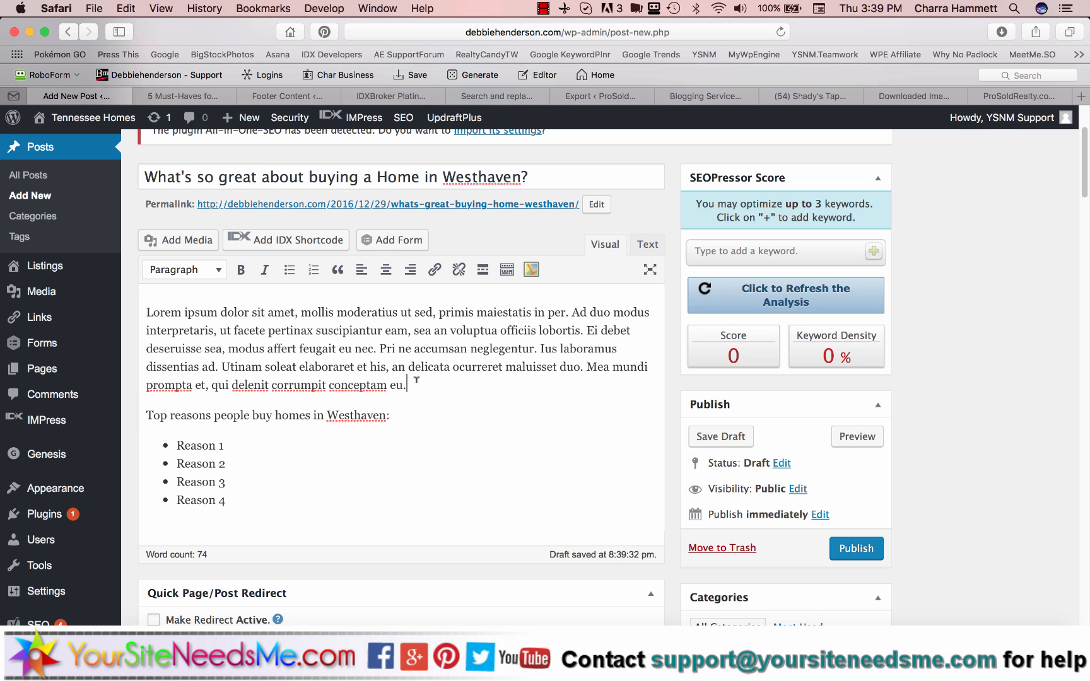
pyautogui.keyDown('shift'); pyautogui.click(590, 366); pyautogui.keyUp('shift')
pyautogui.press('super+c')
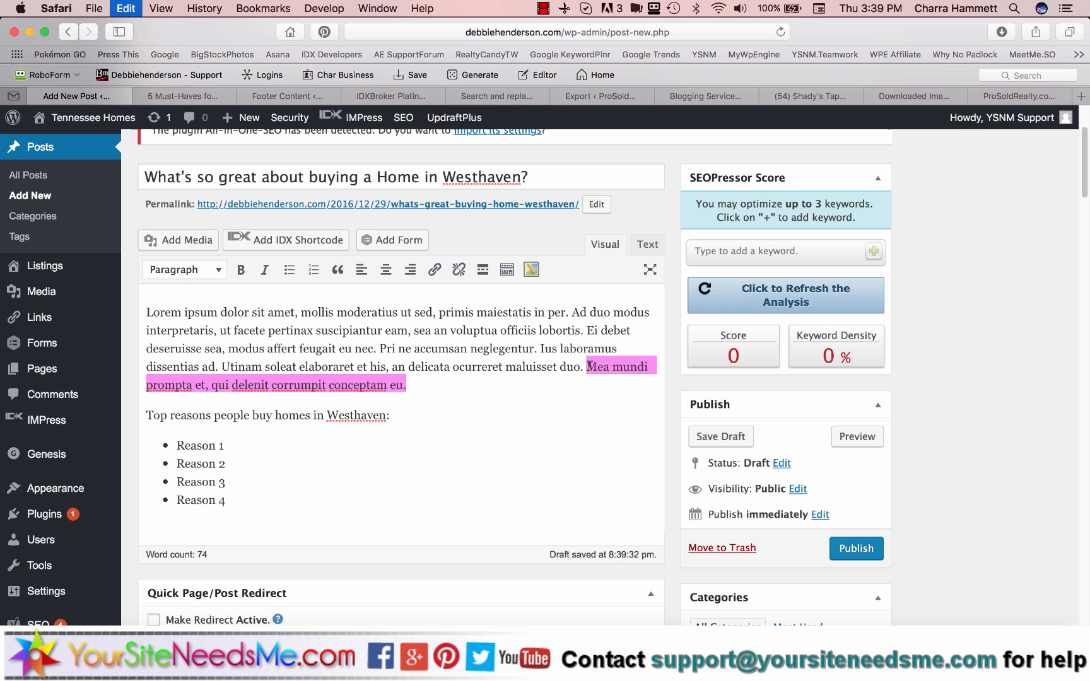
# Insert the sentence "Here are a few reasons people like to move to Westhaven." between the top reasons line and the bulleted list
pyautogui.click(451, 415)
pyautogui.press('Return')
pyautogui.write('Here are a f')
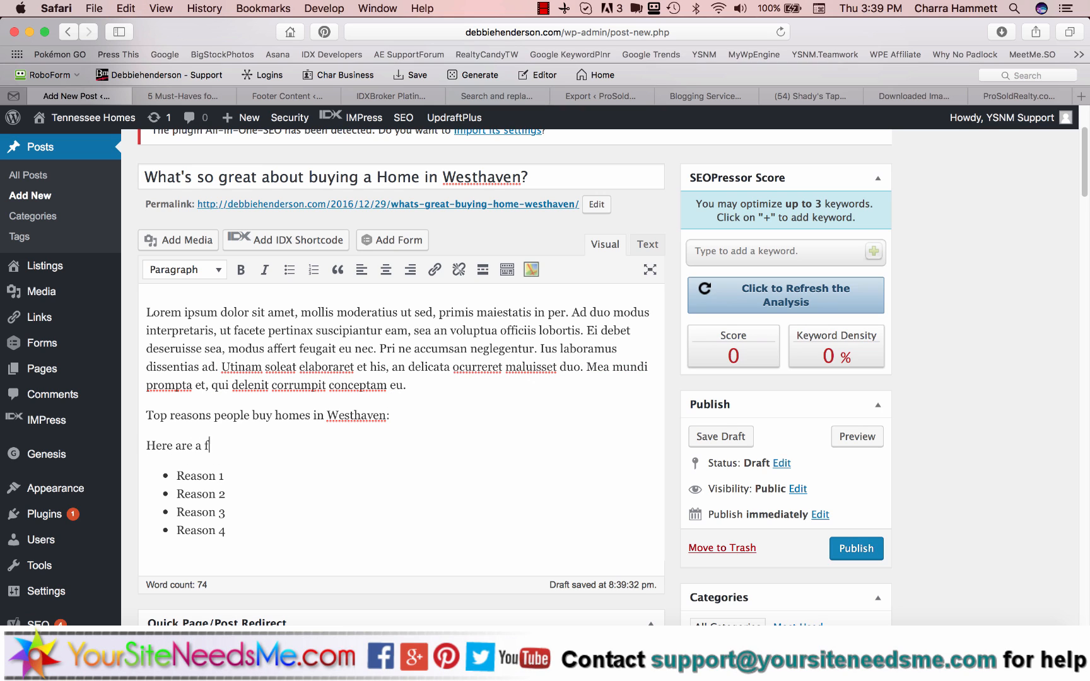
pyautogui.write('ew reasons people like to mo')
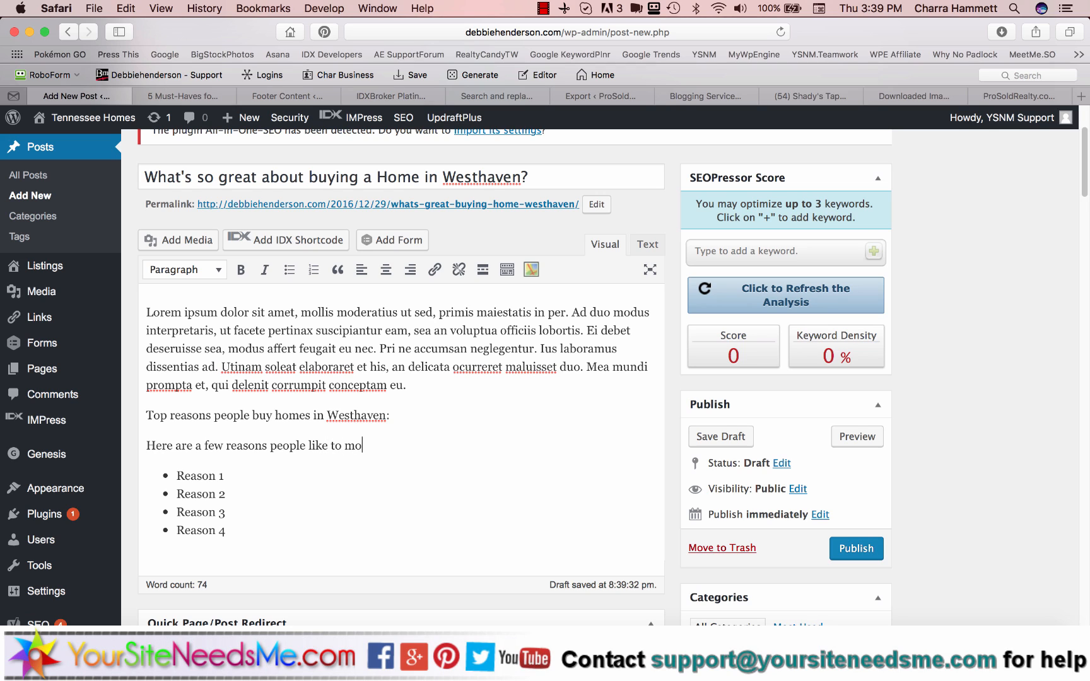
pyautogui.write('ve to Westhaven.')
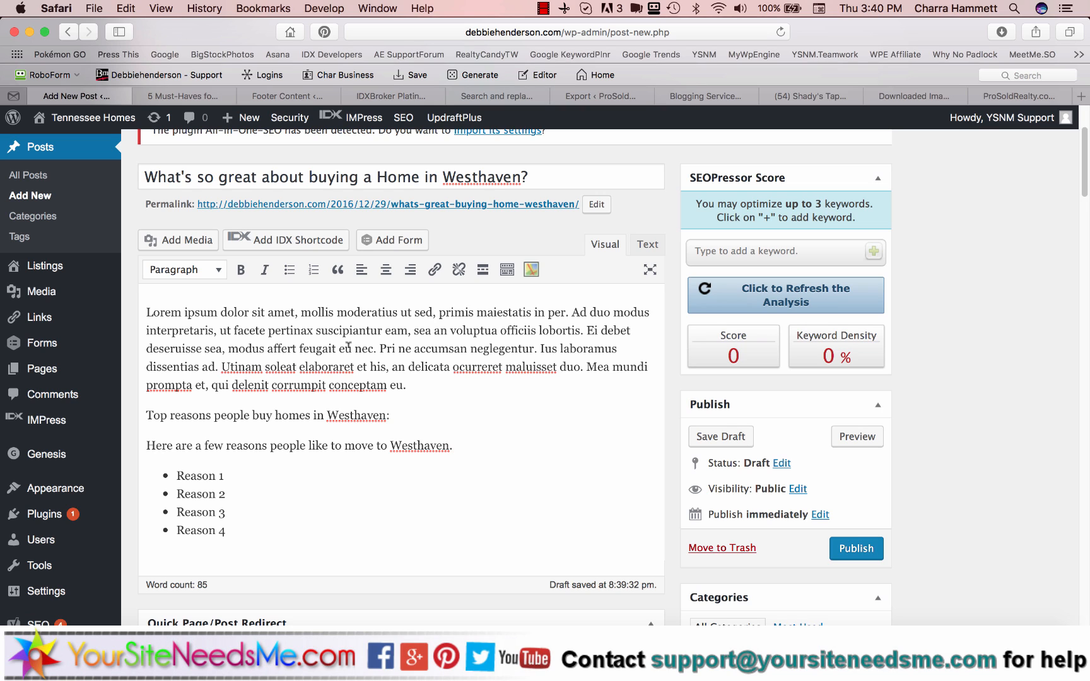
# Format the line "Top reasons people buy homes in Westhaven:" as Heading 2
pyautogui.click(420, 410)
pyautogui.moveTo(407, 412); pyautogui.dragTo(142, 416)
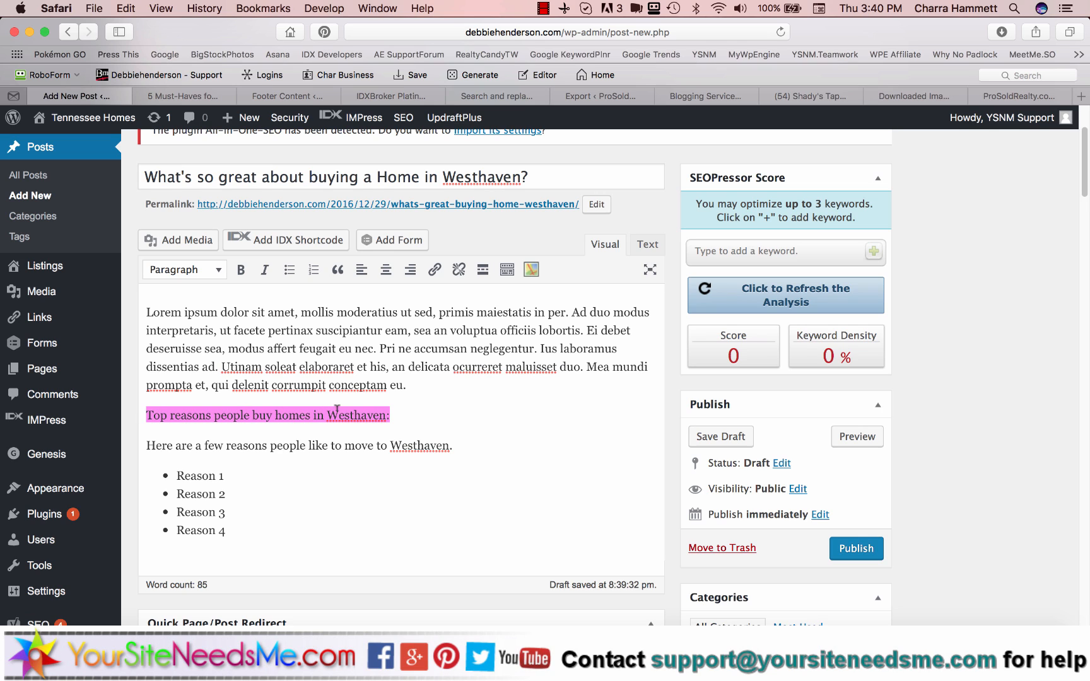
pyautogui.click(207, 275)
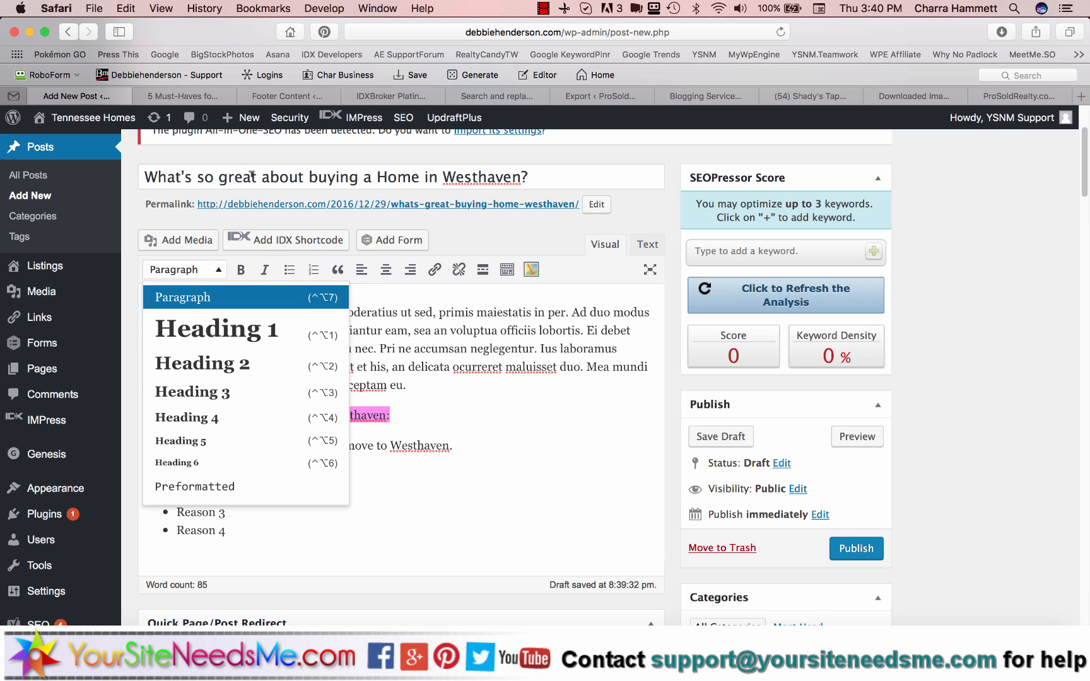
pyautogui.click(216, 361)
pyautogui.click(450, 433)
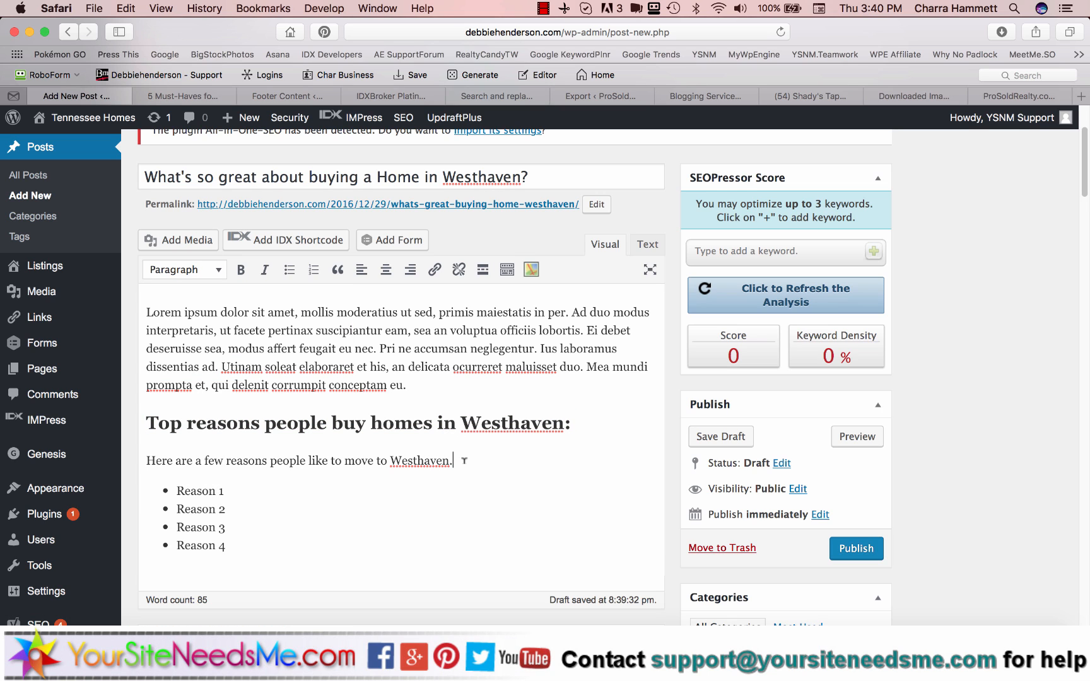
pyautogui.moveTo(464, 460); pyautogui.dragTo(149, 458)
pyautogui.click(231, 503)
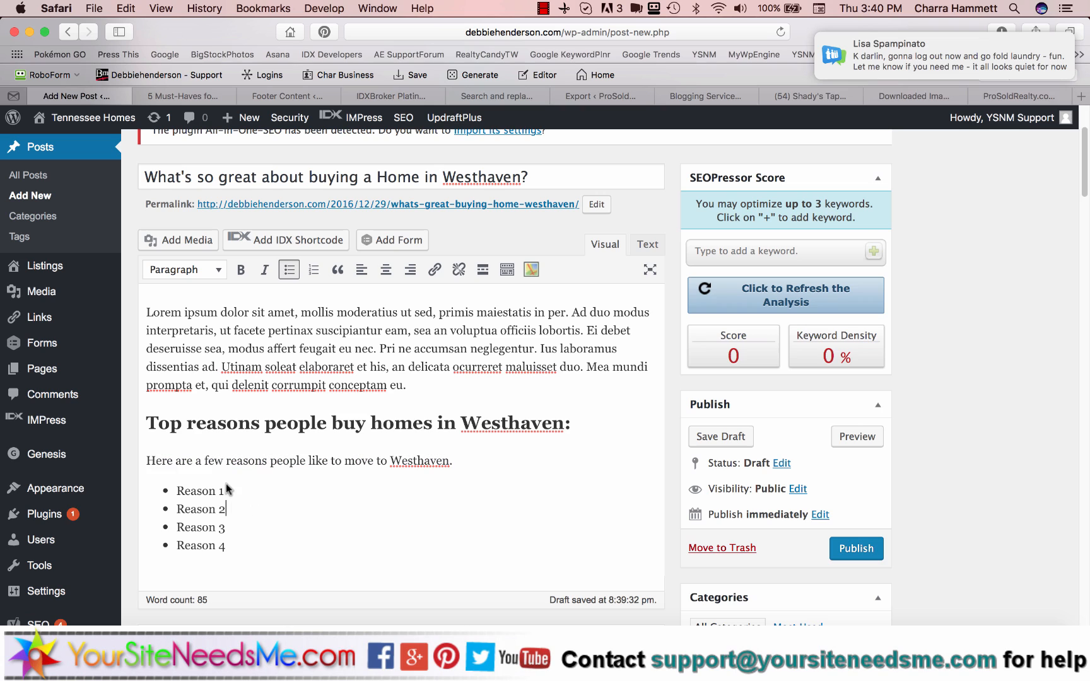
pyautogui.click(241, 492)
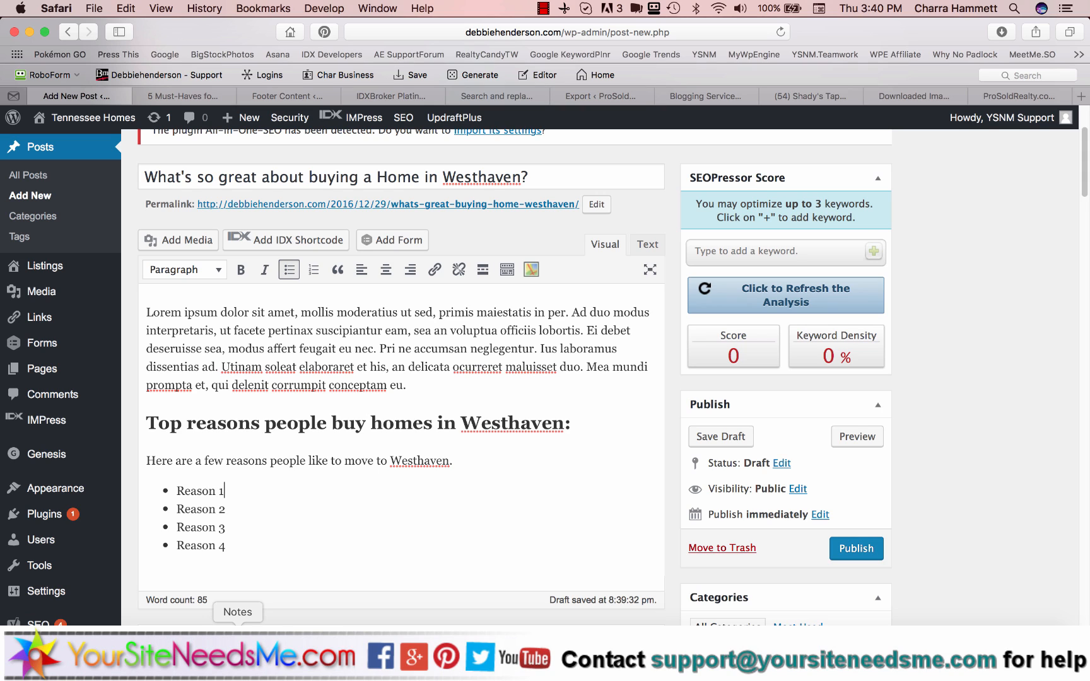
# Write the line "Get to know Westhaven Golf Course Community:" as a regular paragraph below the bulleted list
pyautogui.click(272, 549)
pyautogui.press('Return')
pyautogui.press('Return')
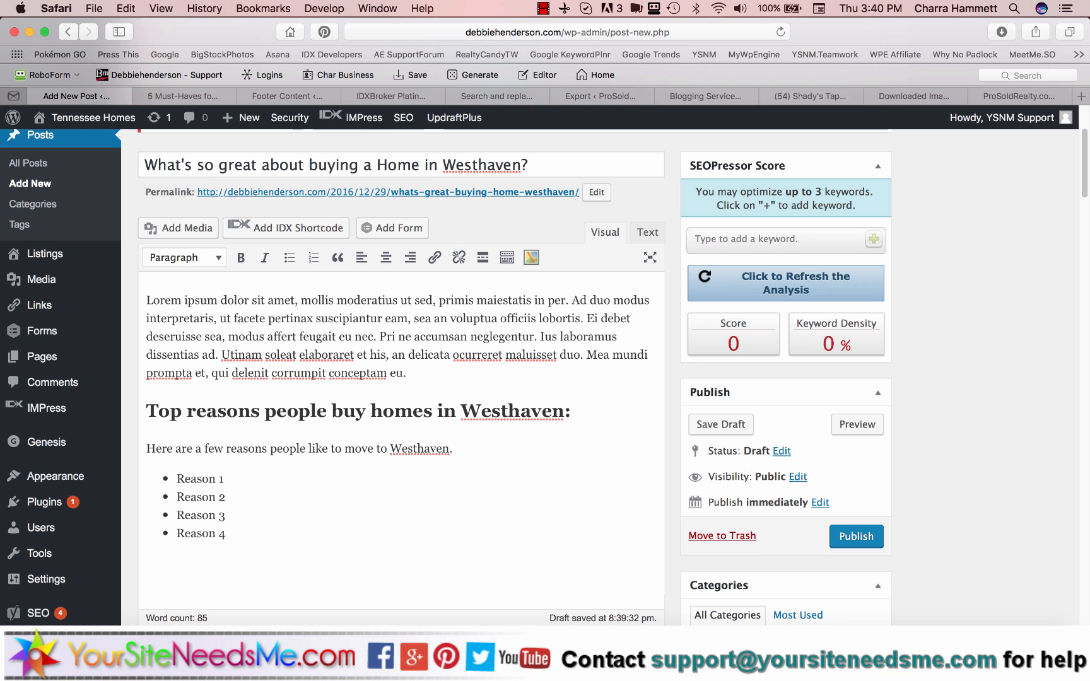
pyautogui.write('Get to kn')
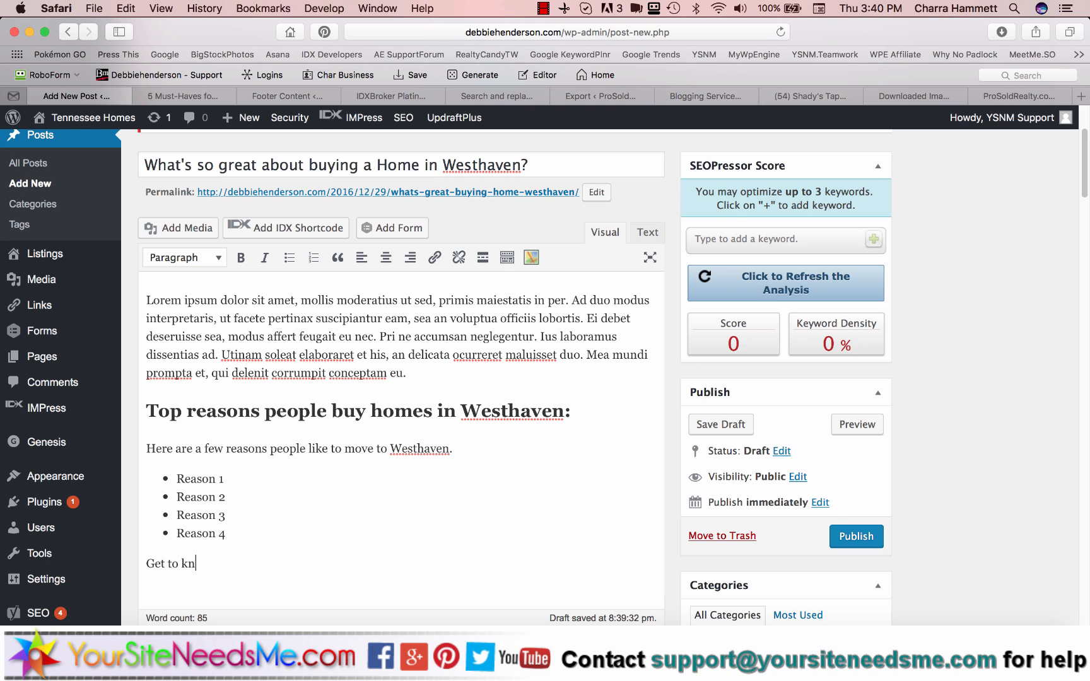
pyautogui.write('ow Westhaven Golf Cours')
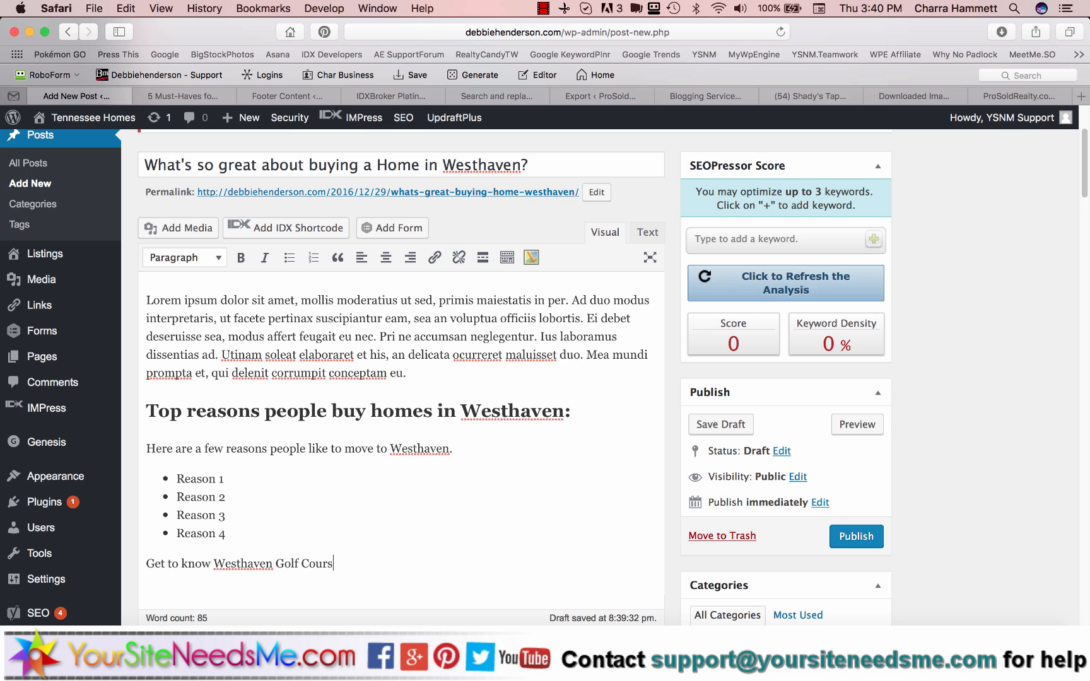
pyautogui.write('e Community:')
pyautogui.press('Return')
# Add the sentence "Watch the short video below to see Westhaven for yourself!" below the golf course community line
pyautogui.write('Watch the ')
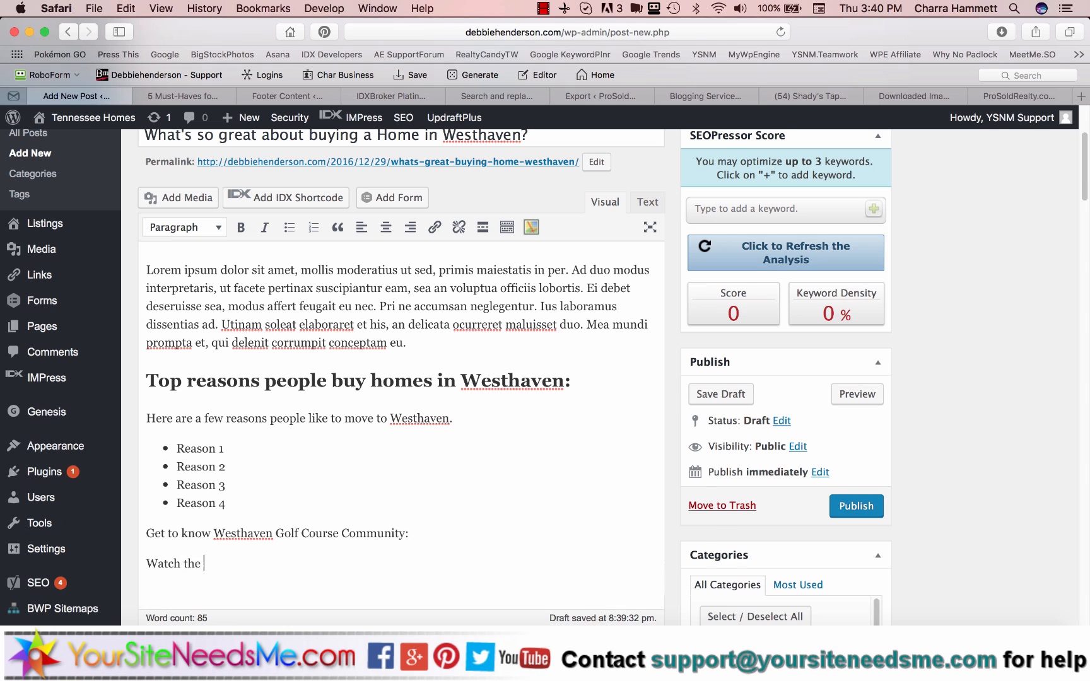
pyautogui.write('short video below to ')
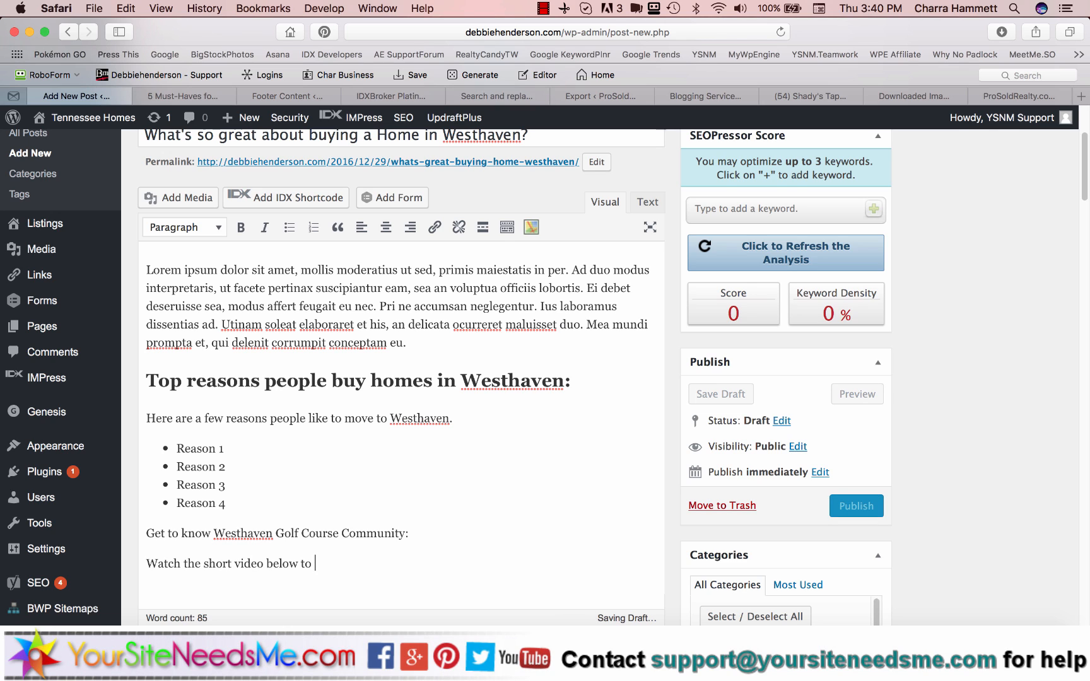
pyautogui.write('see Westh')
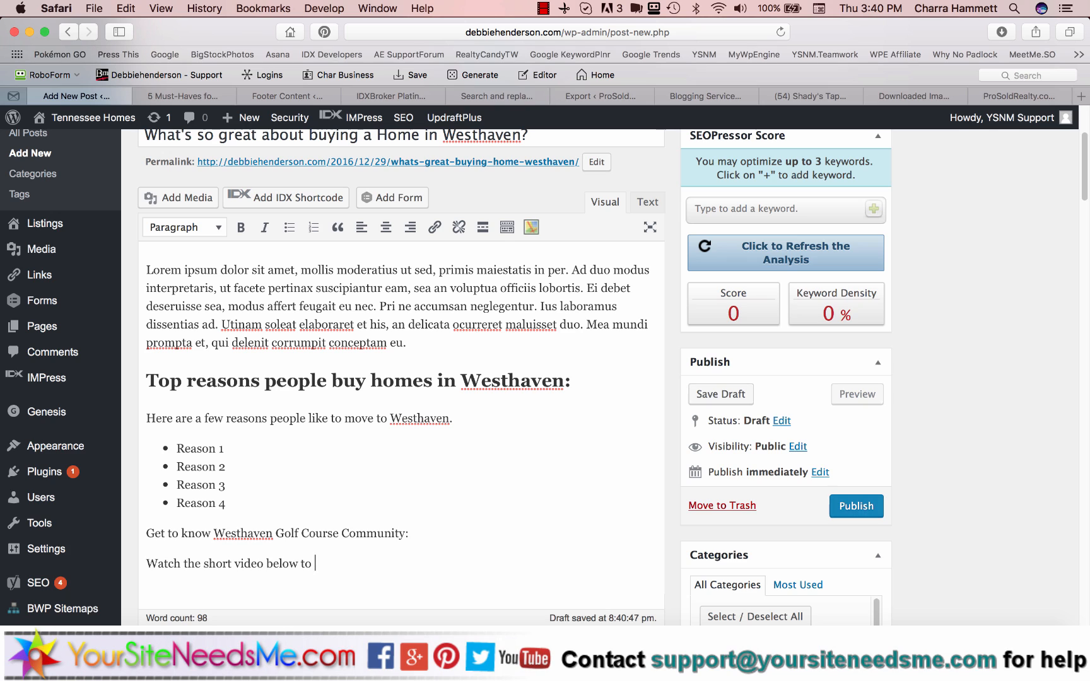
pyautogui.write('aven')
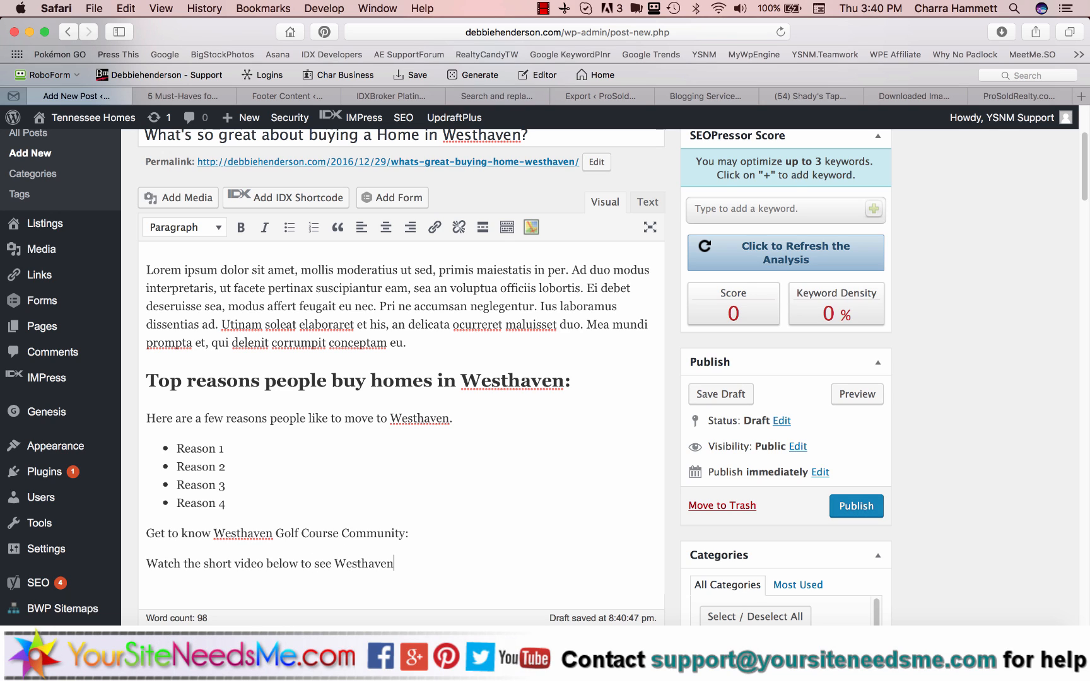
pyautogui.write(' for yourself!')
pyautogui.press('Return')
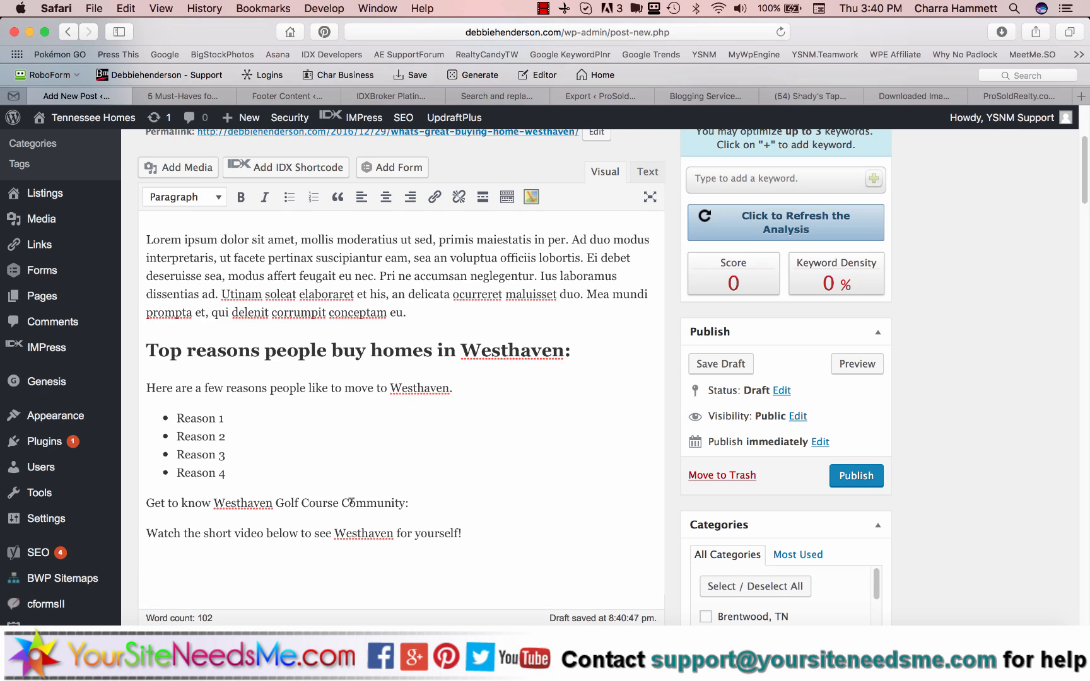
# Format the line "Get to know Westhaven Golf Course Community:" as Heading 3
pyautogui.moveTo(432, 499); pyautogui.dragTo(145, 502)
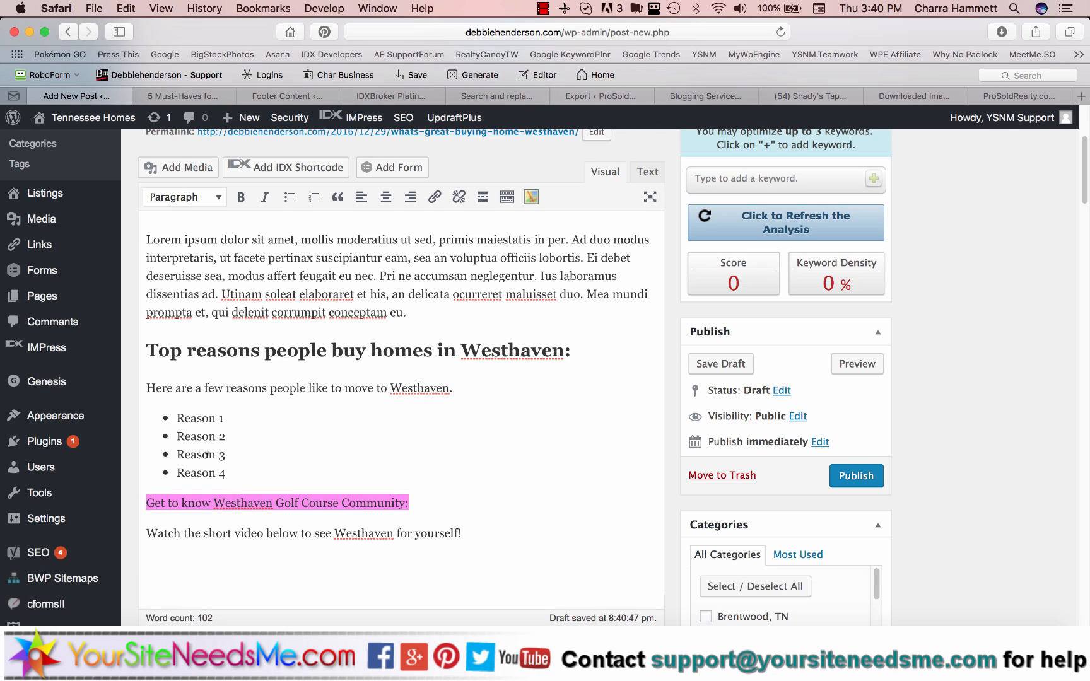
pyautogui.click(193, 197)
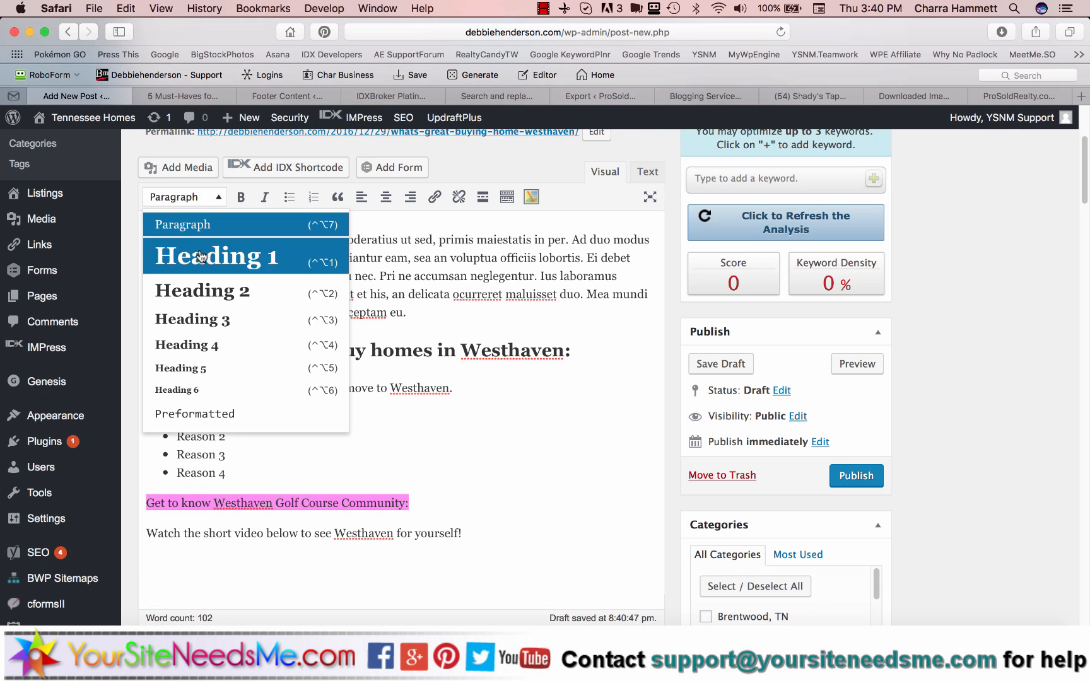
pyautogui.click(201, 317)
pyautogui.click(419, 415)
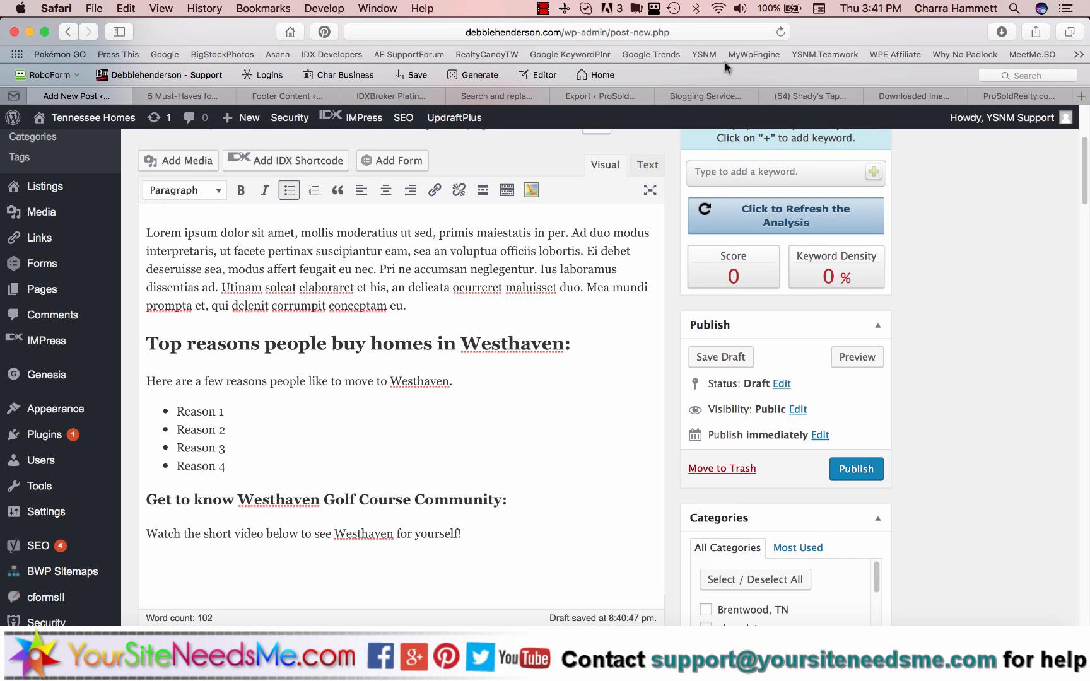
# Open YouTube in a new browser tab, keeping the post draft open
pyautogui.click(1081, 98)
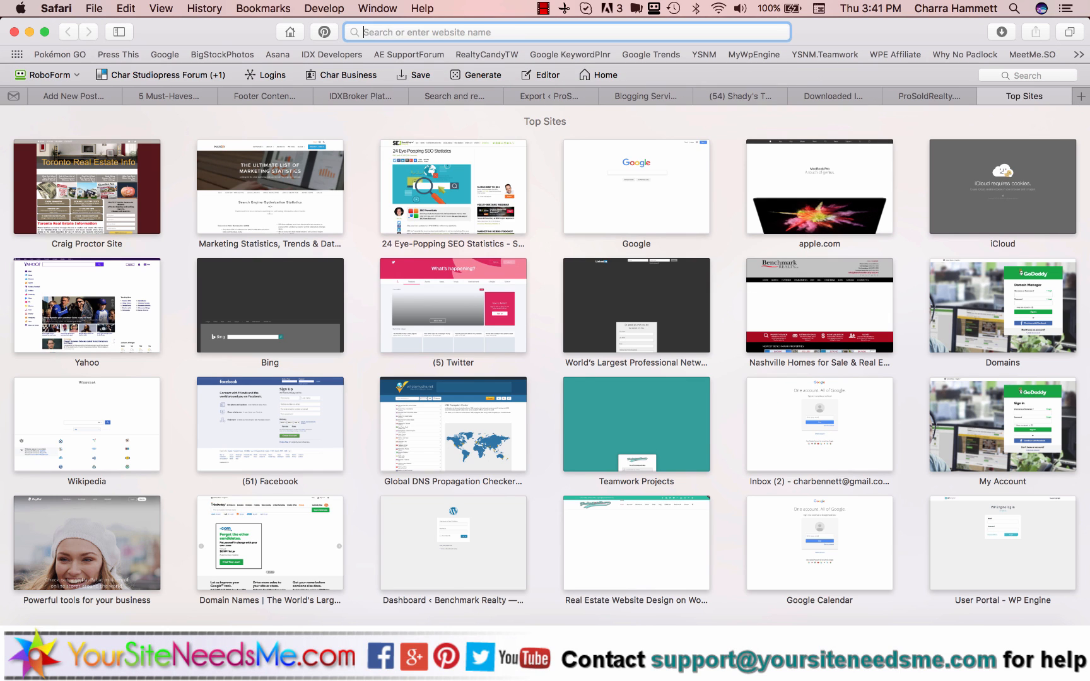
pyautogui.write('yourt')
pyautogui.press('BackSpace')
pyautogui.press('BackSpace')
pyautogui.write('t')
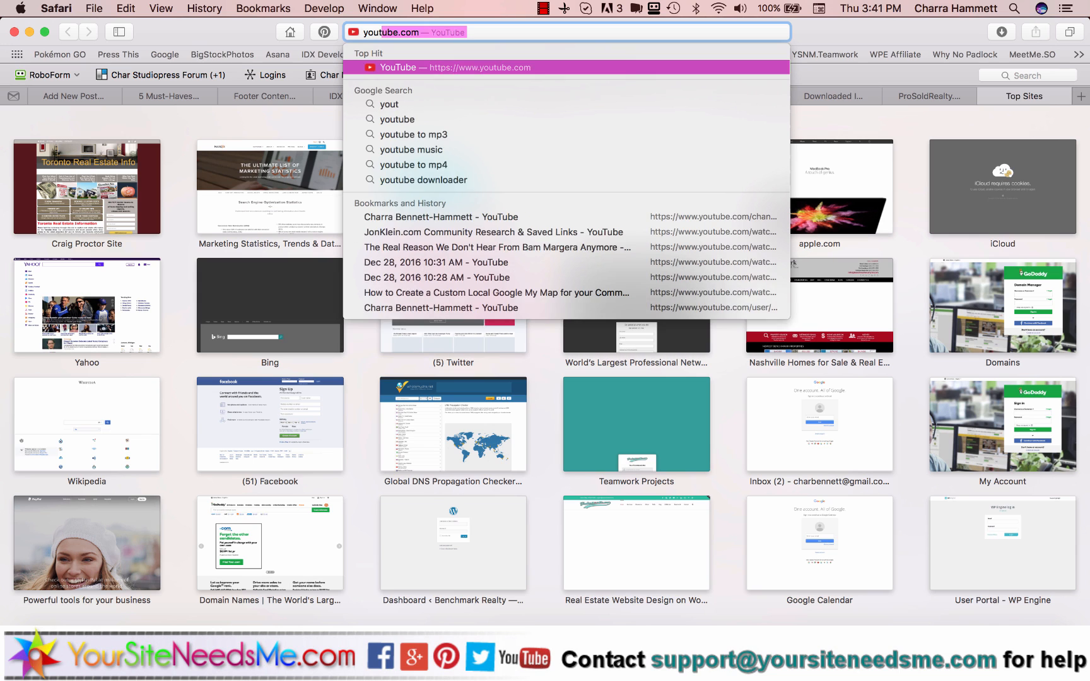
pyautogui.press('Return')
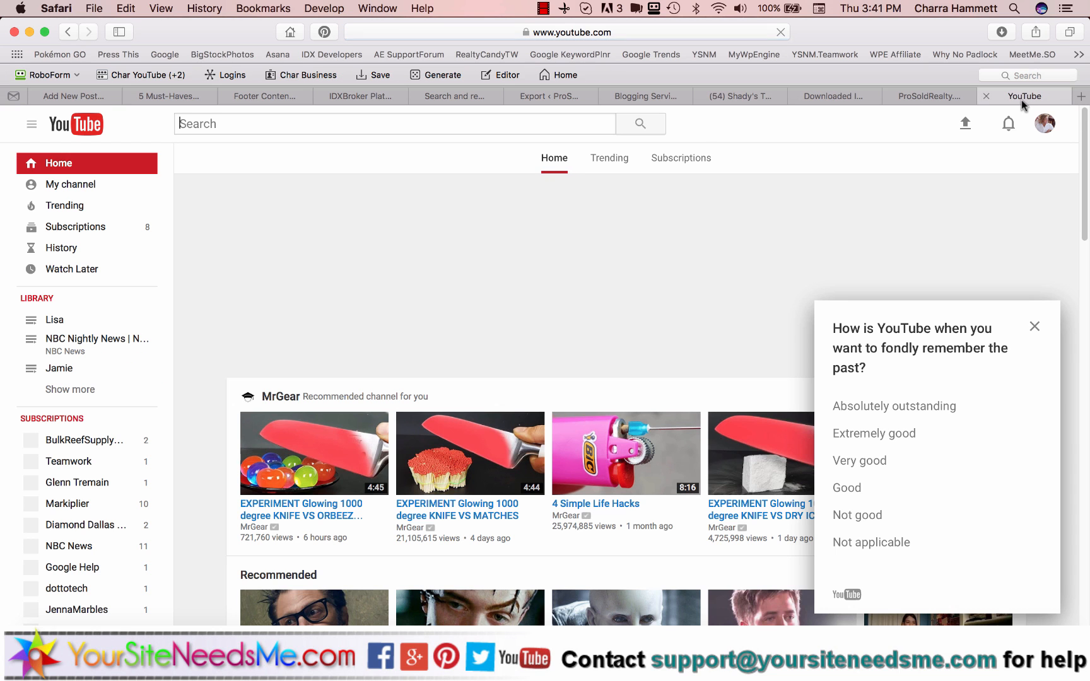
# Search YouTube for "westhaven golf club"
pyautogui.click(474, 122)
pyautogui.write('westhaven')
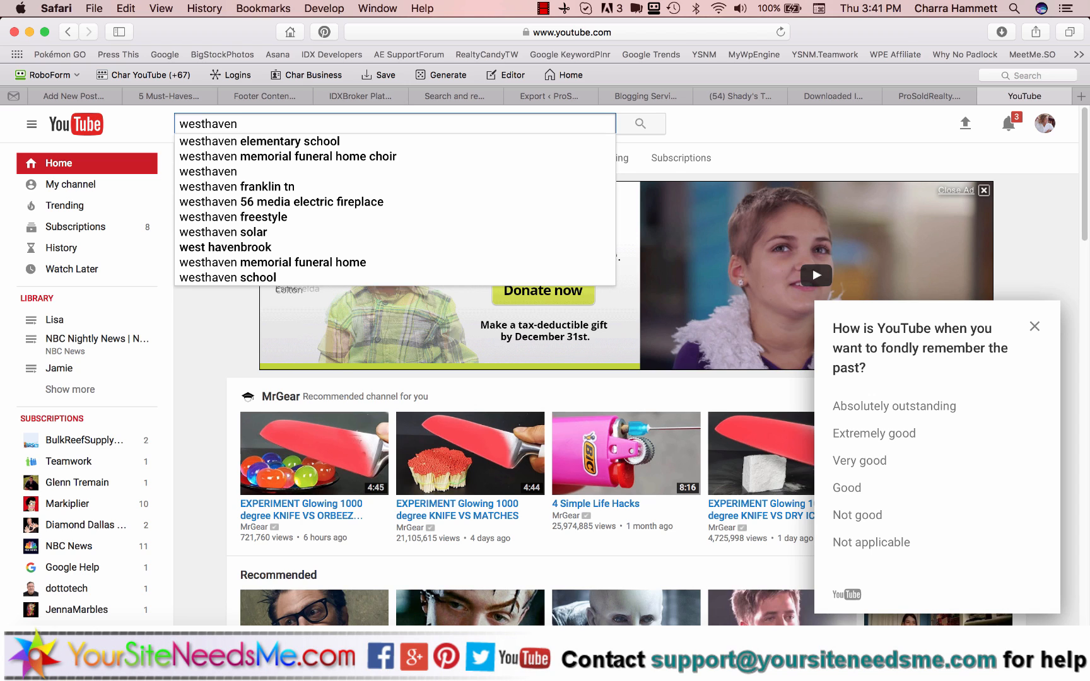
pyautogui.write(' golf')
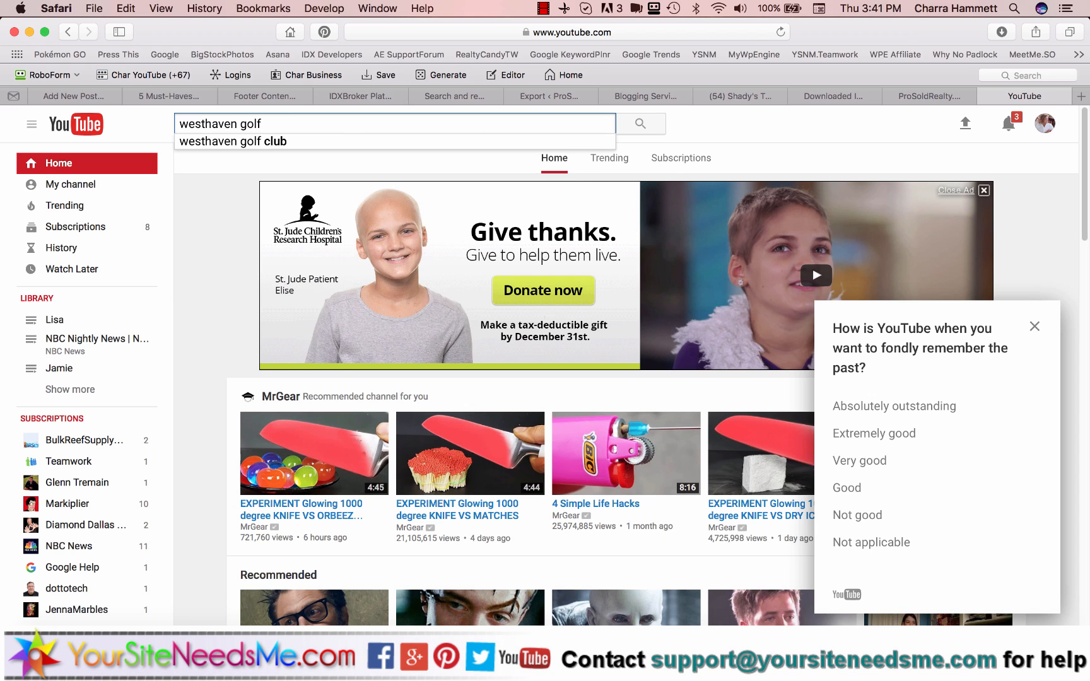
pyautogui.press('Down')
pyautogui.press('Return')
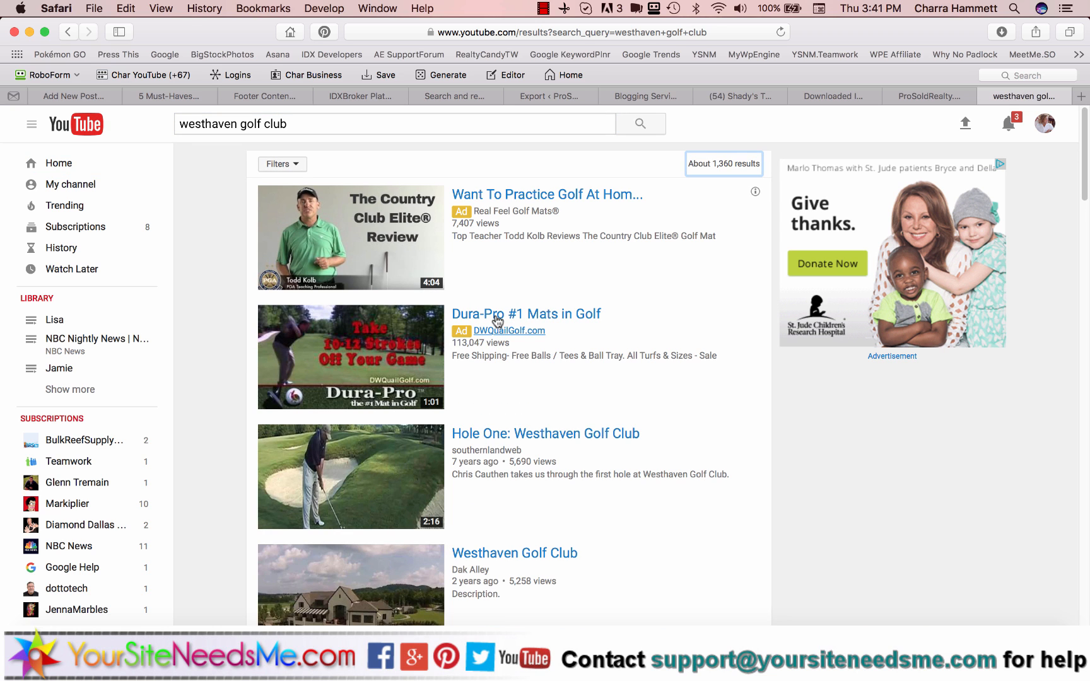
# Find the Westhaven Golf Club channel among the search results and open it
pyautogui.scroll(-5, 613, 362)
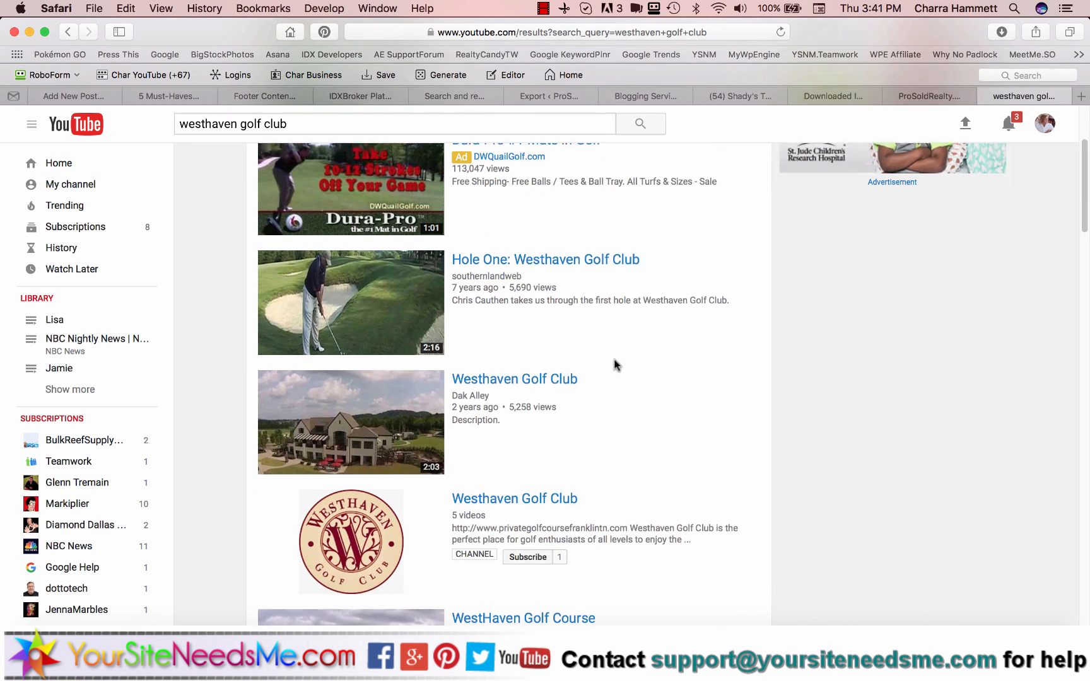
pyautogui.scroll(-4, 613, 367)
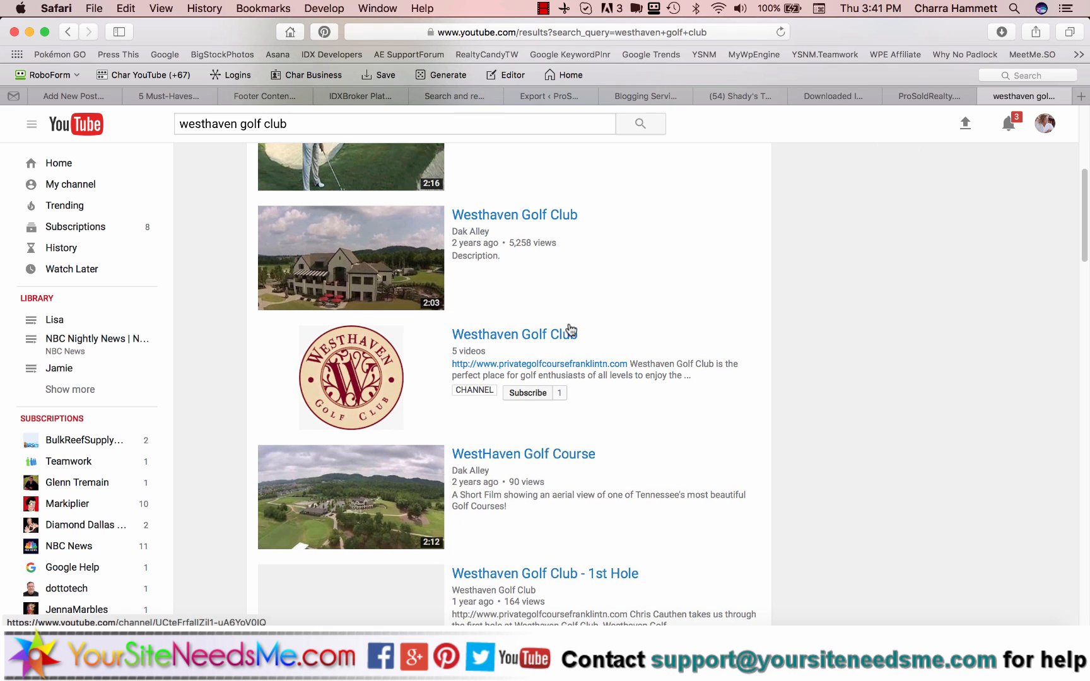
pyautogui.moveTo(555, 337)
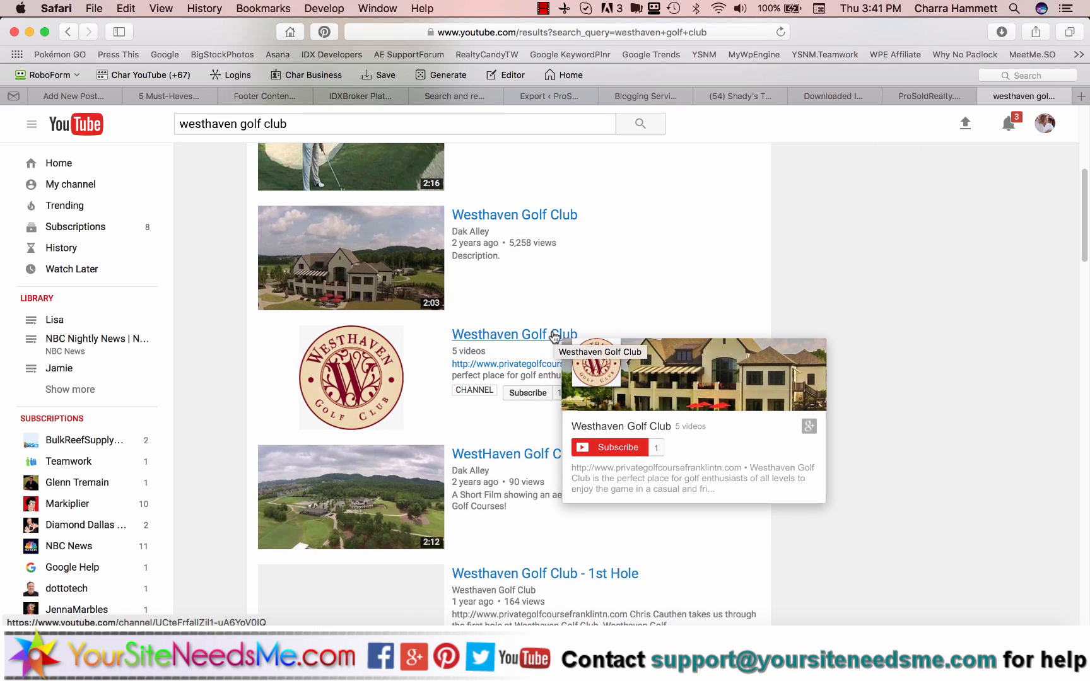
pyautogui.click(600, 427)
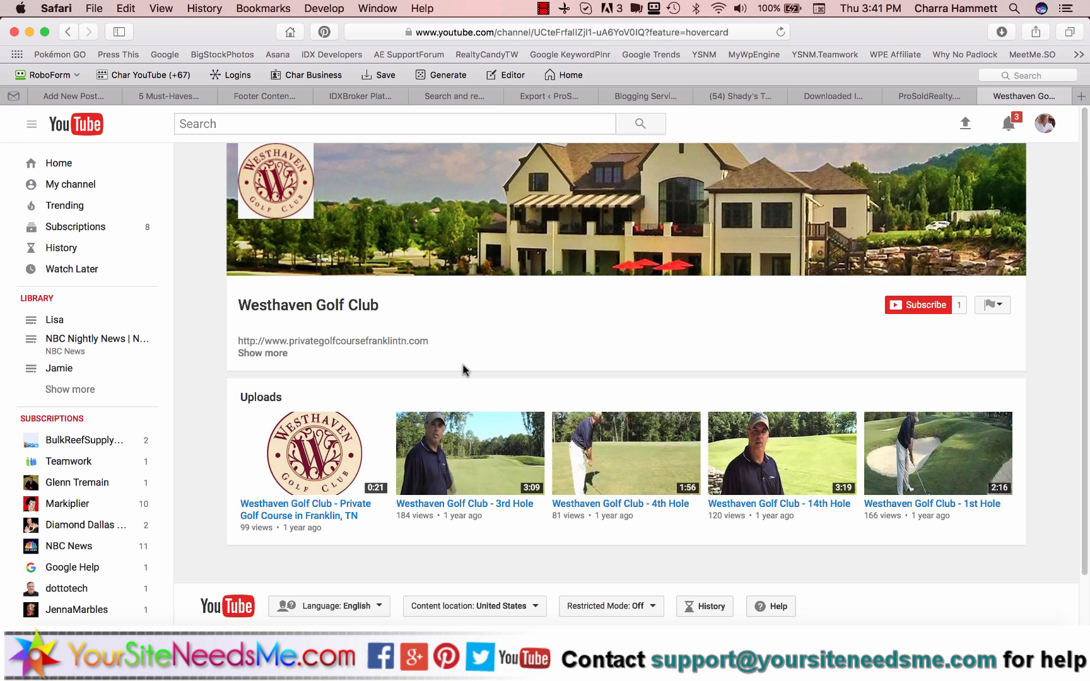
# Open the channel's video "Westhaven Golf Club - Private Golf Course in Franklin, TN" and pause playback
pyautogui.scroll(-2, 464, 369)
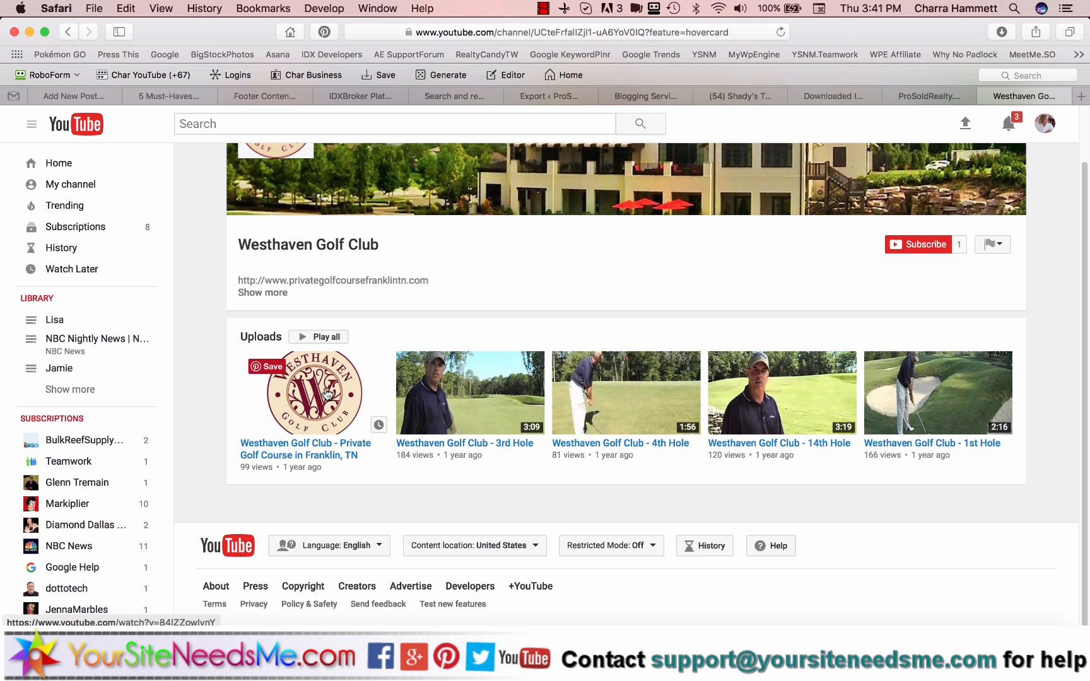
pyautogui.click(327, 394)
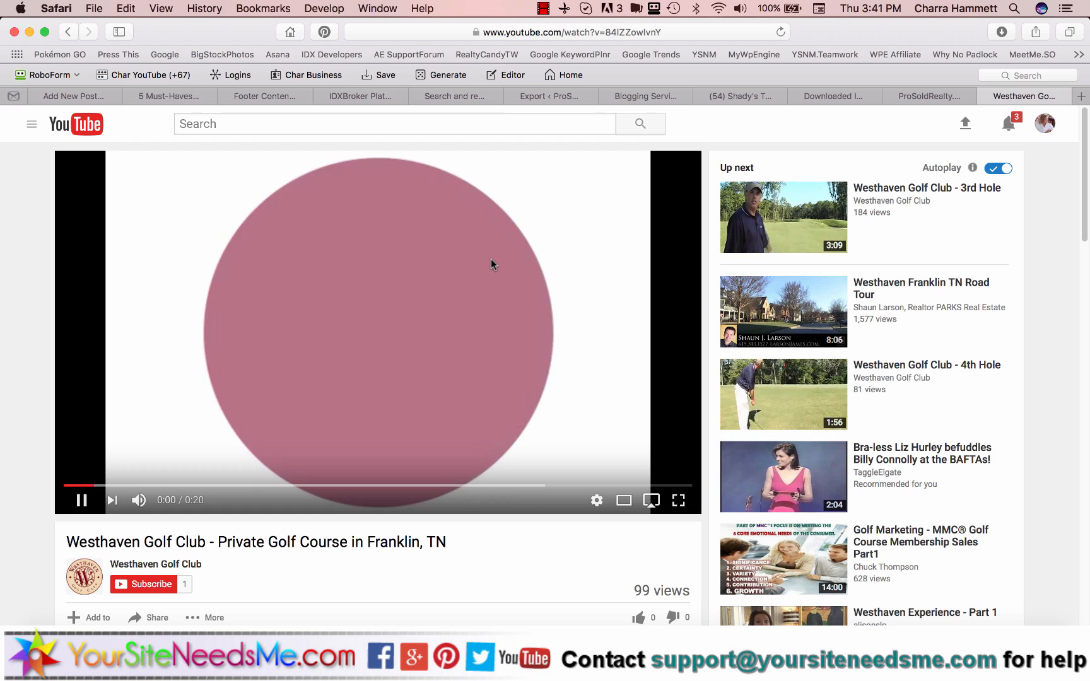
pyautogui.click(589, 361)
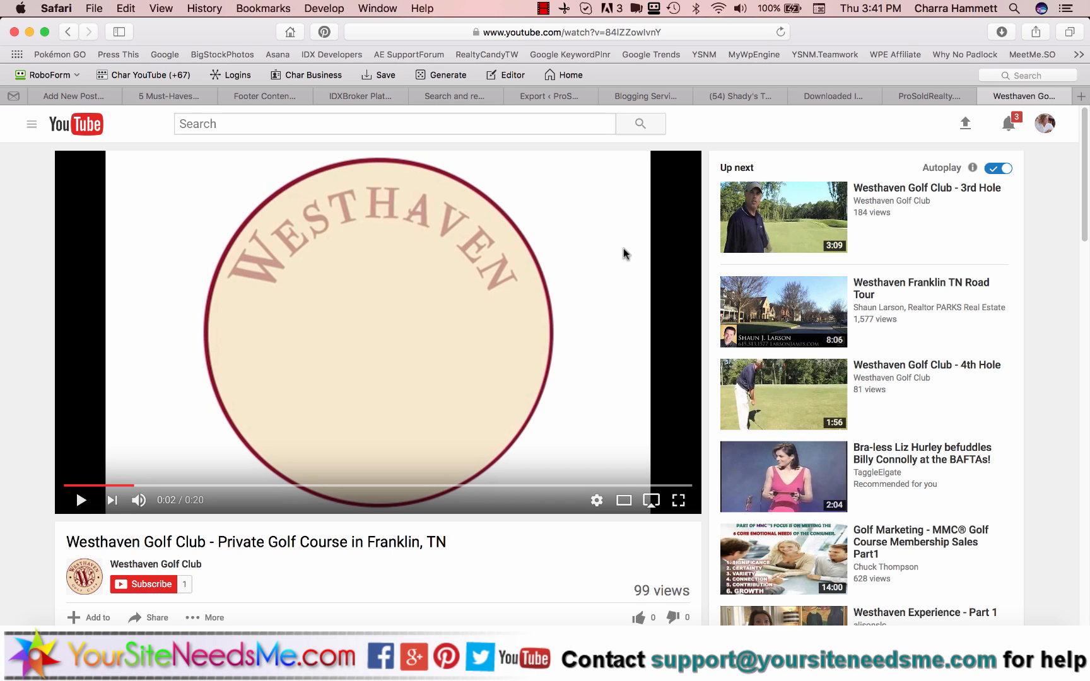
# Copy the YouTube video's web address and embed the video in the WordPress post below the "Watch the short video" sentence
pyautogui.click(687, 26)
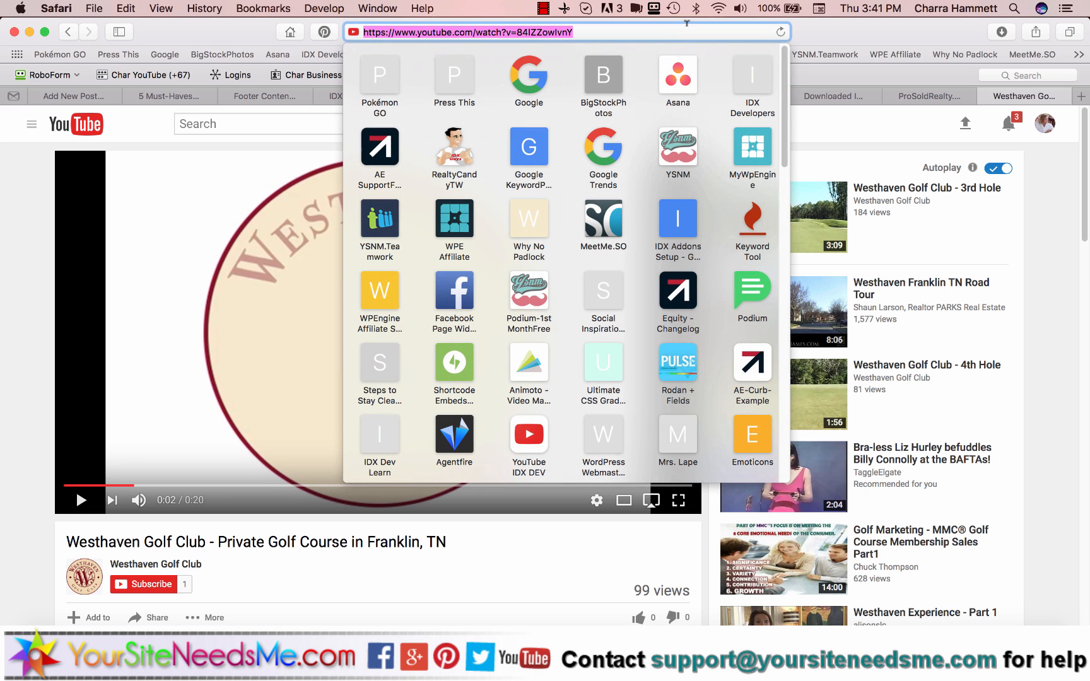
pyautogui.click(82, 101)
pyautogui.click(248, 538)
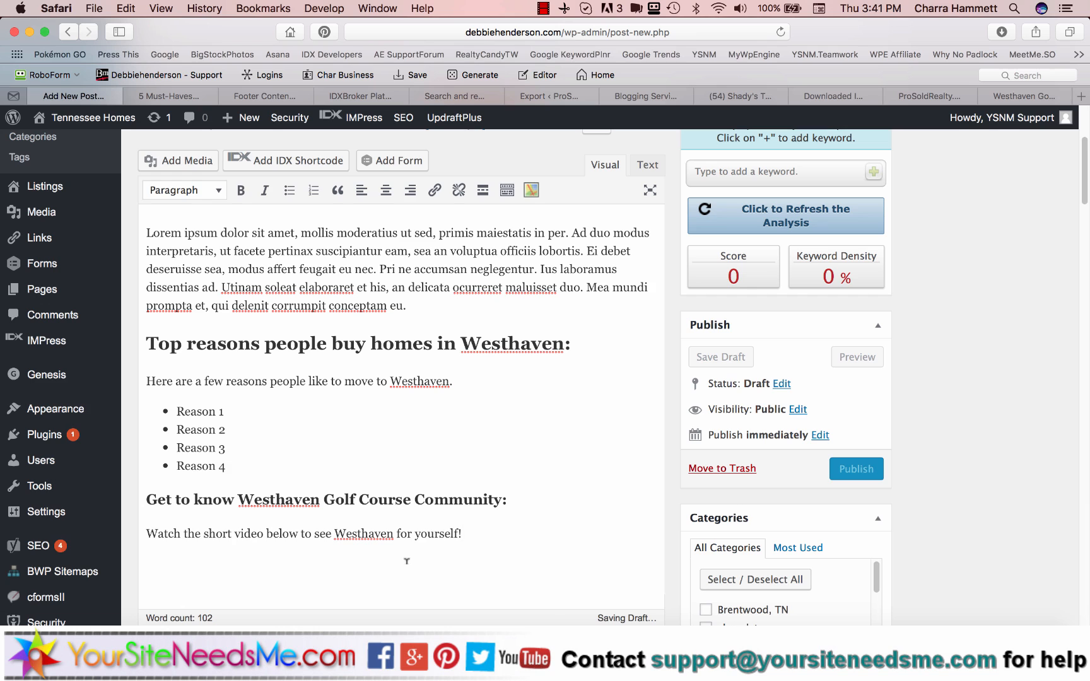
pyautogui.press('Return')
pyautogui.write('https://www.youtube.com/watch?v=84lZZowIvnY')
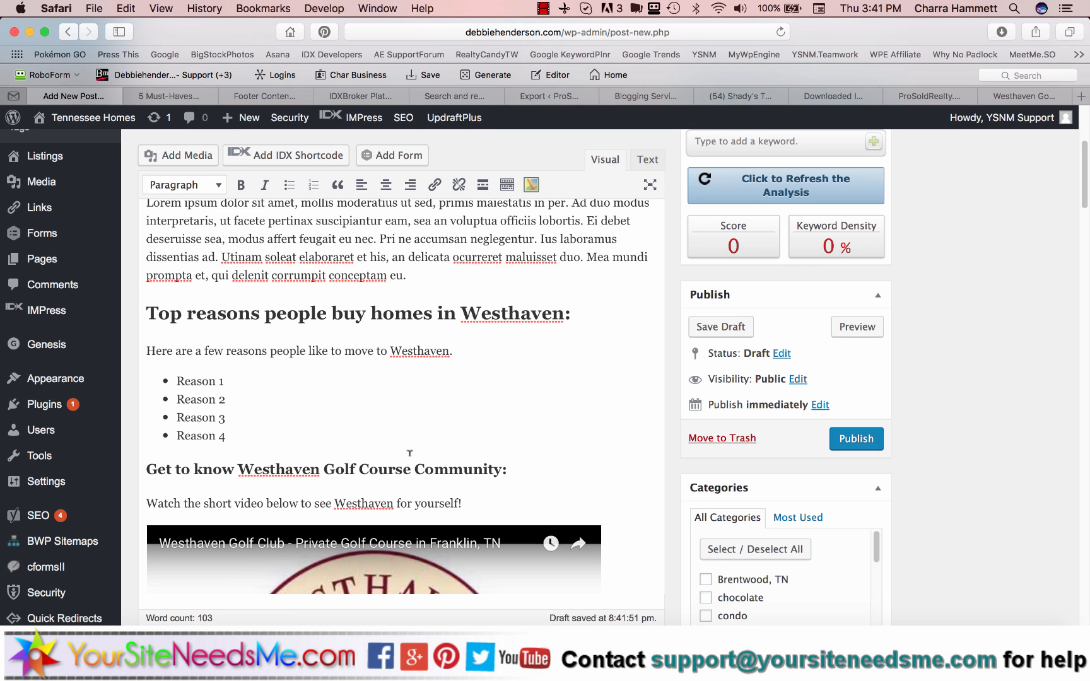
pyautogui.scroll(-1, 607, 432)
pyautogui.scroll(-10, 607, 431)
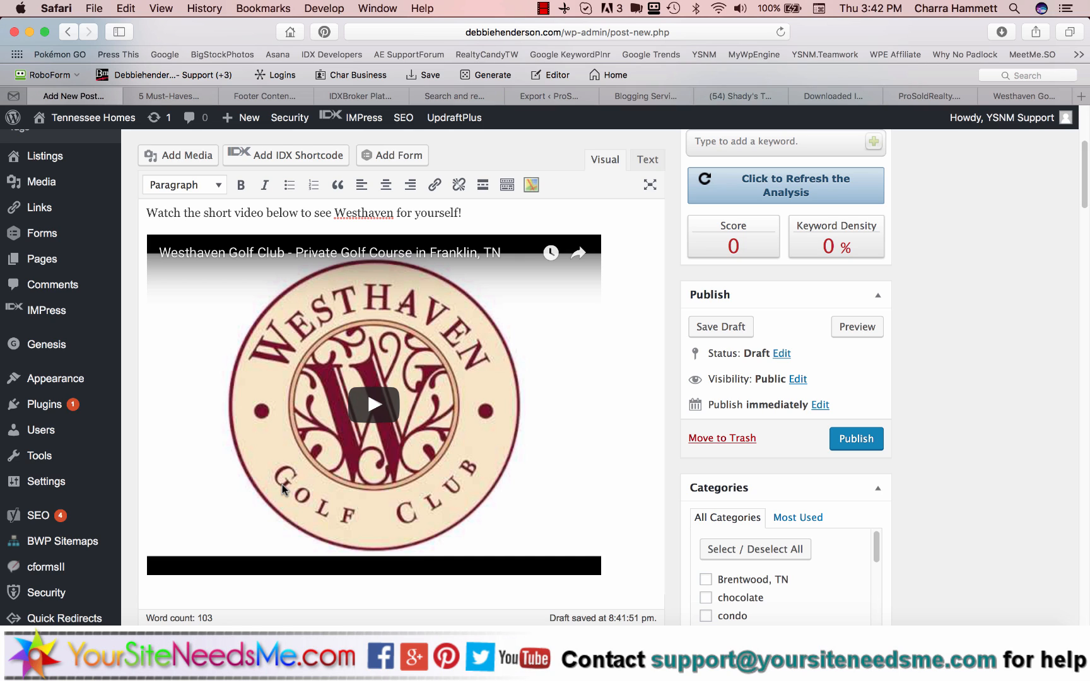
# Write "If you are interested in searching Westhaven homes for sale in" on a new line below the embedded video
pyautogui.click(632, 566)
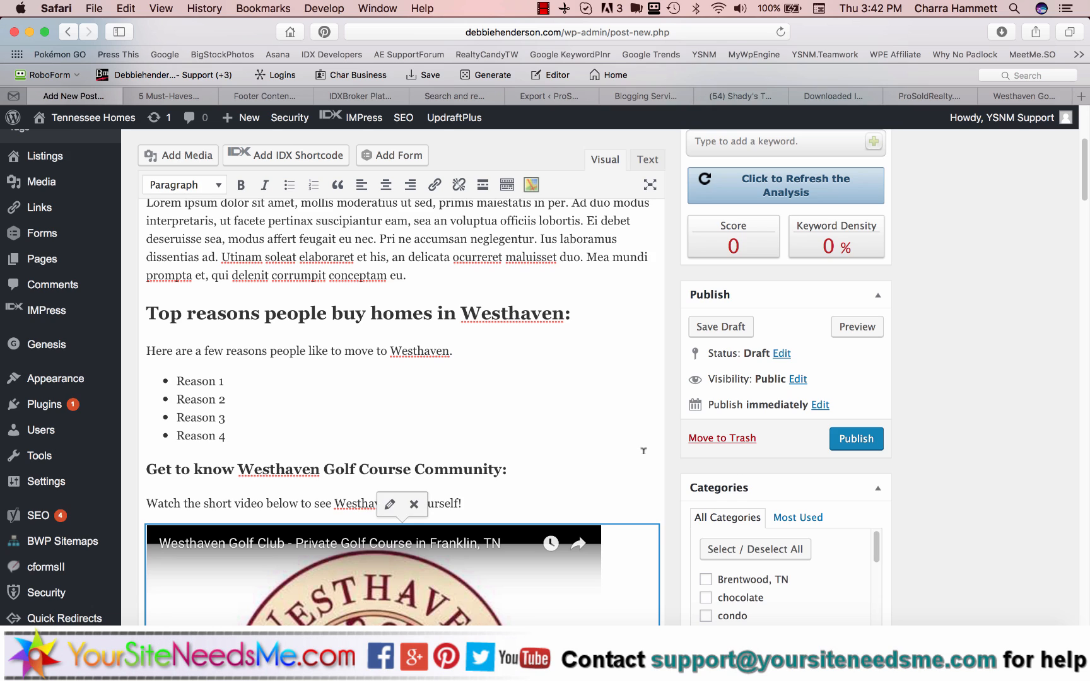
pyautogui.scroll(-5, 643, 450)
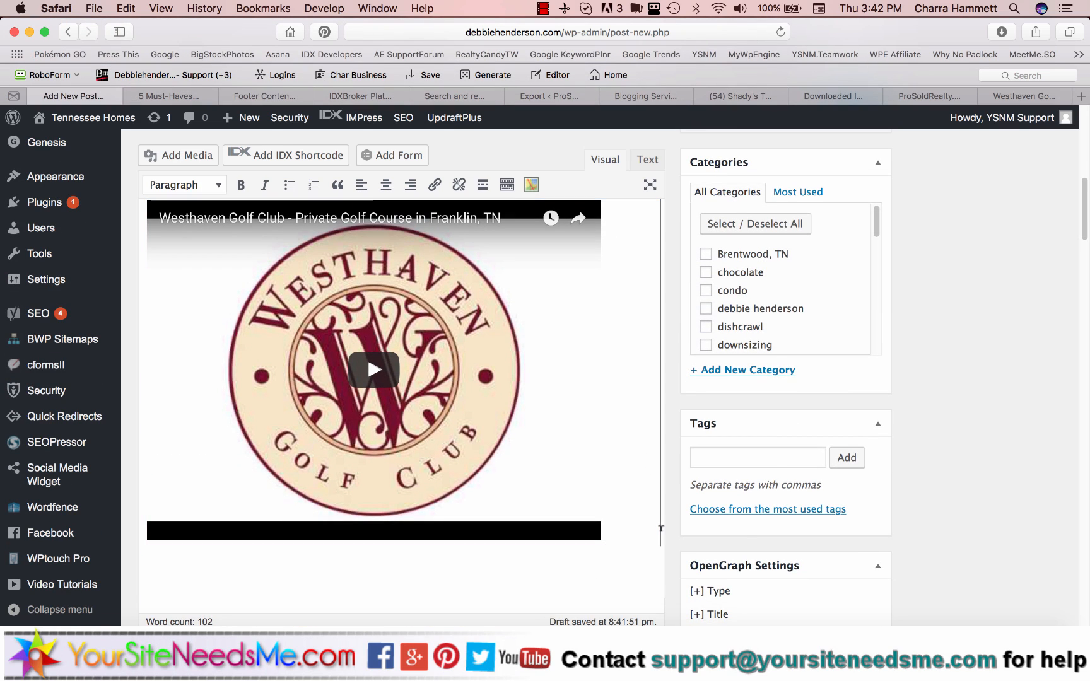
pyautogui.scroll(-1, 643, 450)
pyautogui.scroll(-1, 644, 450)
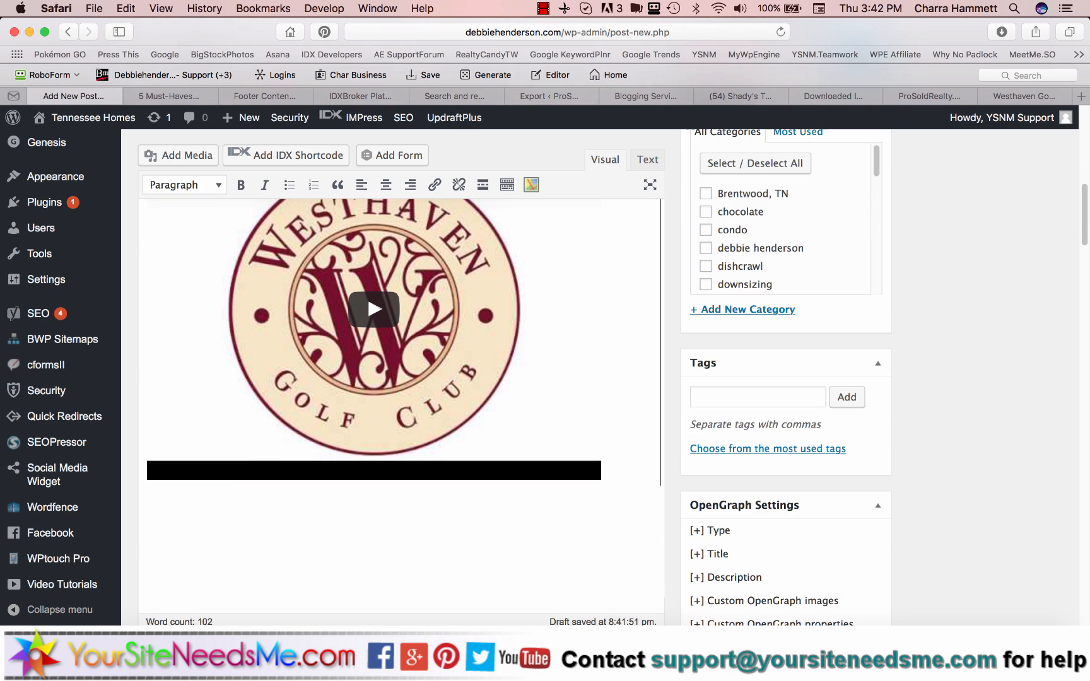
pyautogui.write('If yo')
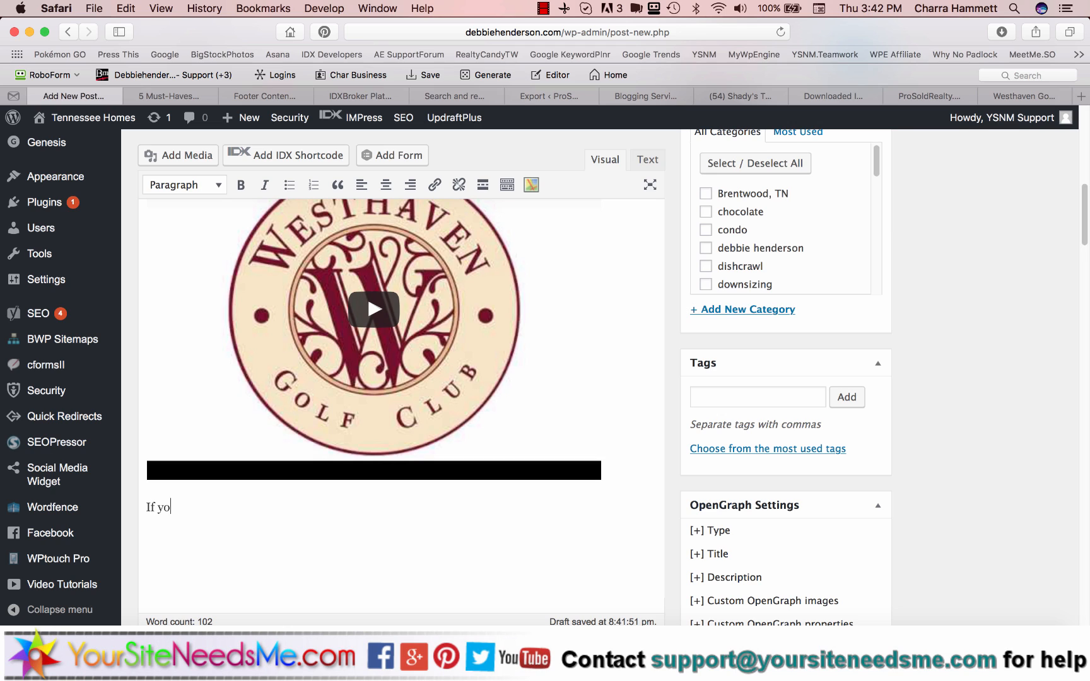
pyautogui.write('u are interested in ')
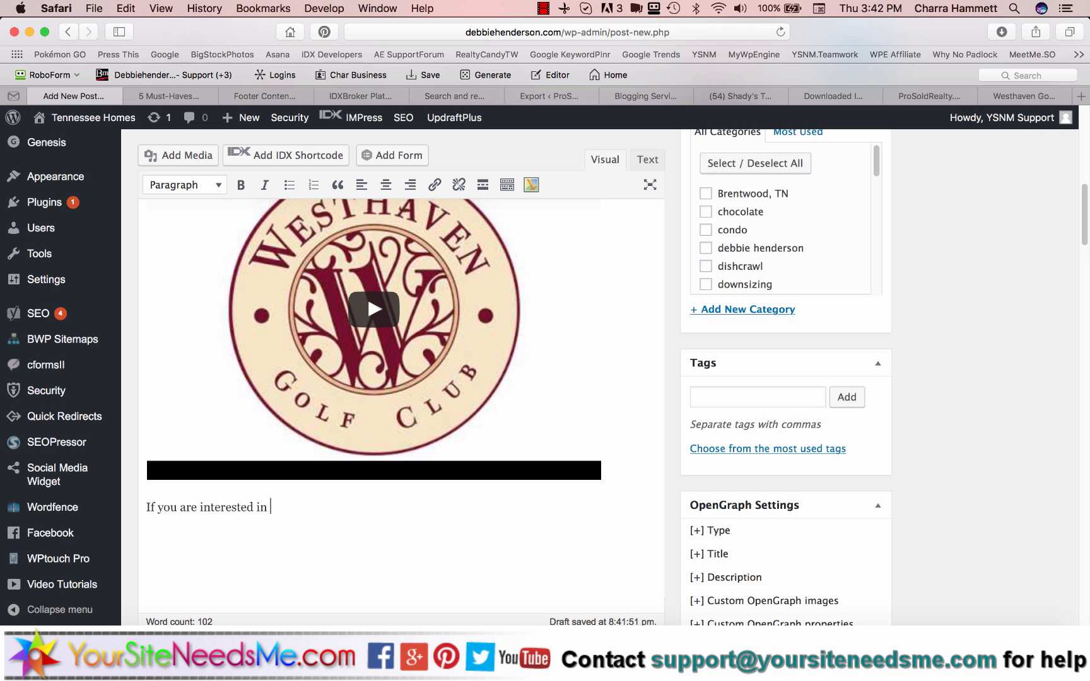
pyautogui.write('searching homes f')
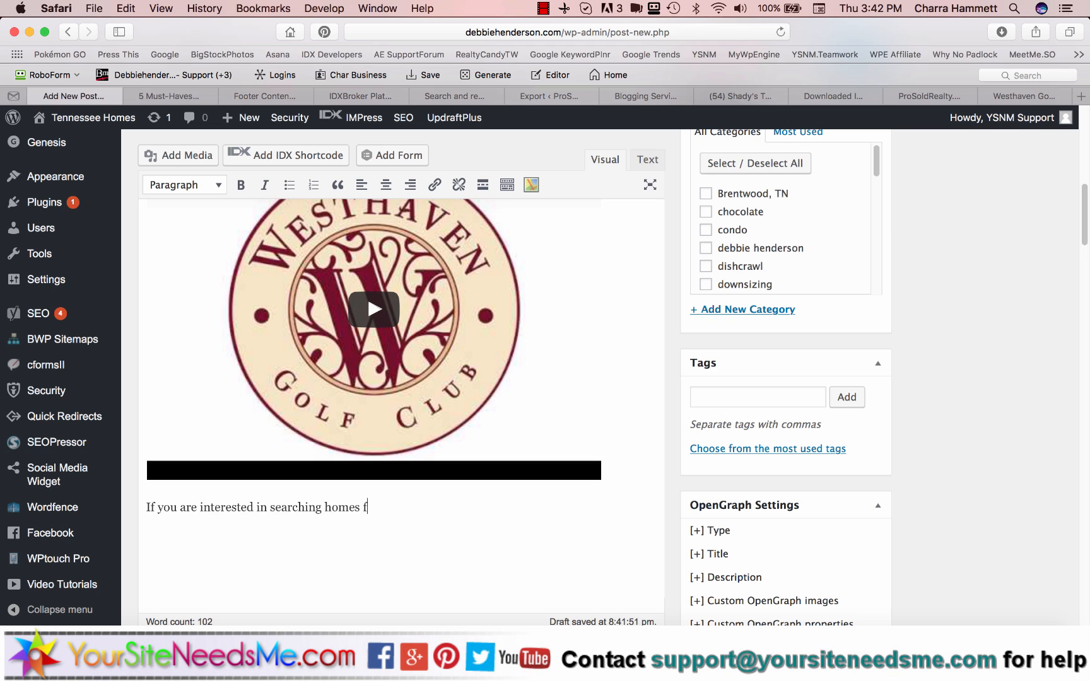
pyautogui.write('or sale in Westhv')
pyautogui.keyDown('shift'); pyautogui.click(326, 507); pyautogui.keyUp('shift')
pyautogui.write('Westhaven homes for sale in')
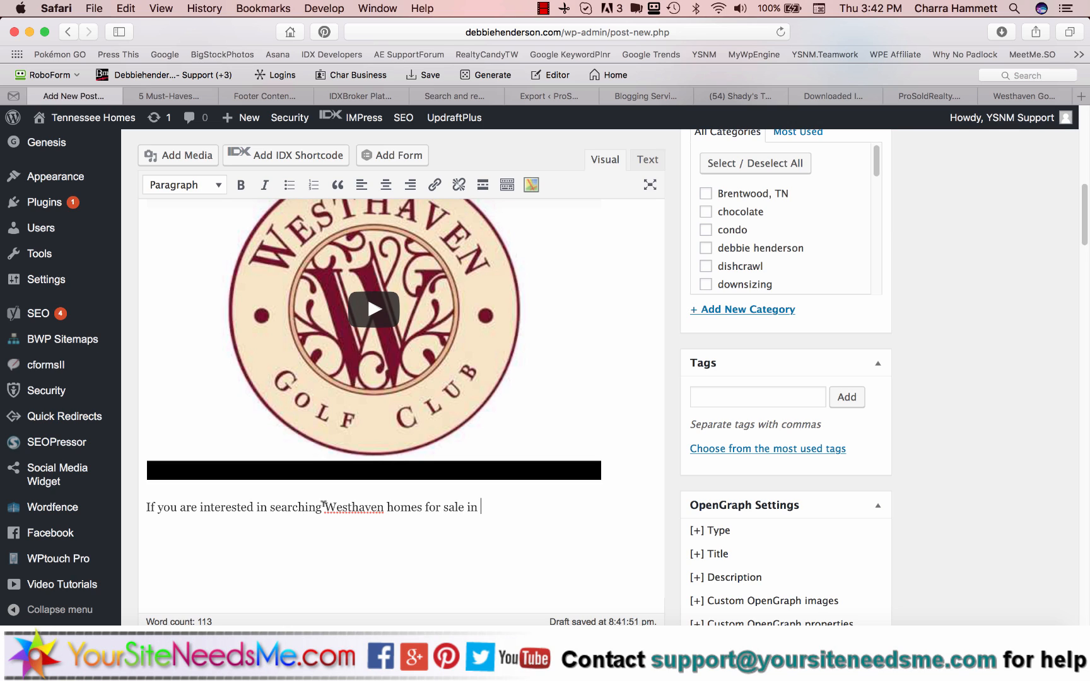
# Reword the sentence below the video to "Click here if you are interested in viewing the most current available Westhaven homes for sale in Franklin TN"
pyautogui.moveTo(321, 506); pyautogui.dragTo(267, 505)
pyautogui.write('viewing the ')
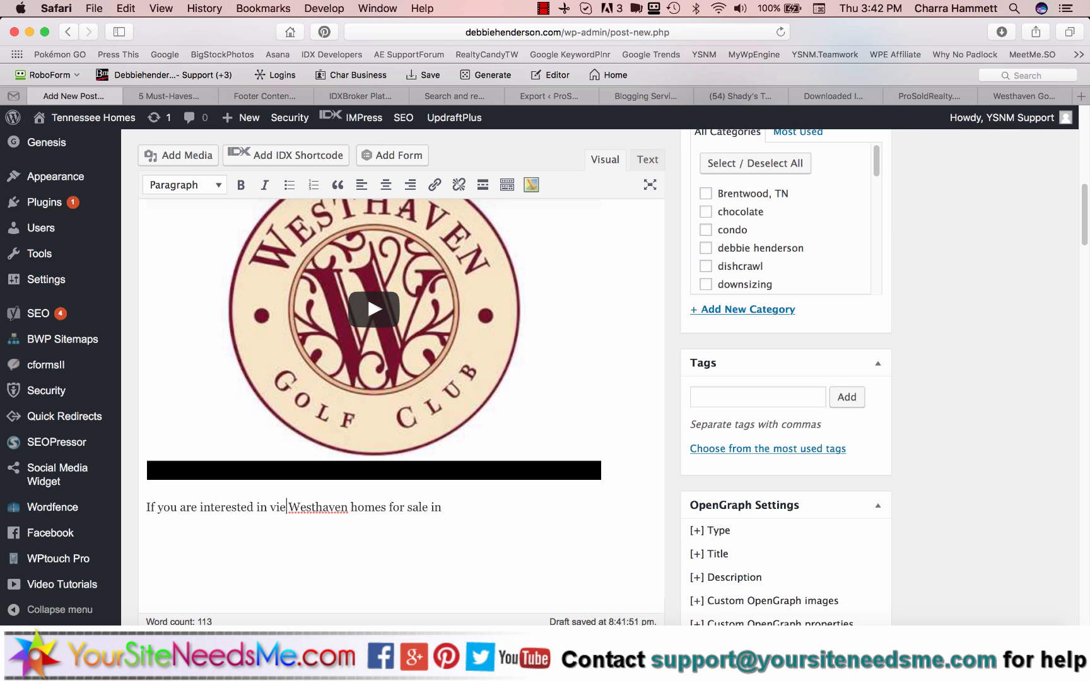
pyautogui.write('most current ')
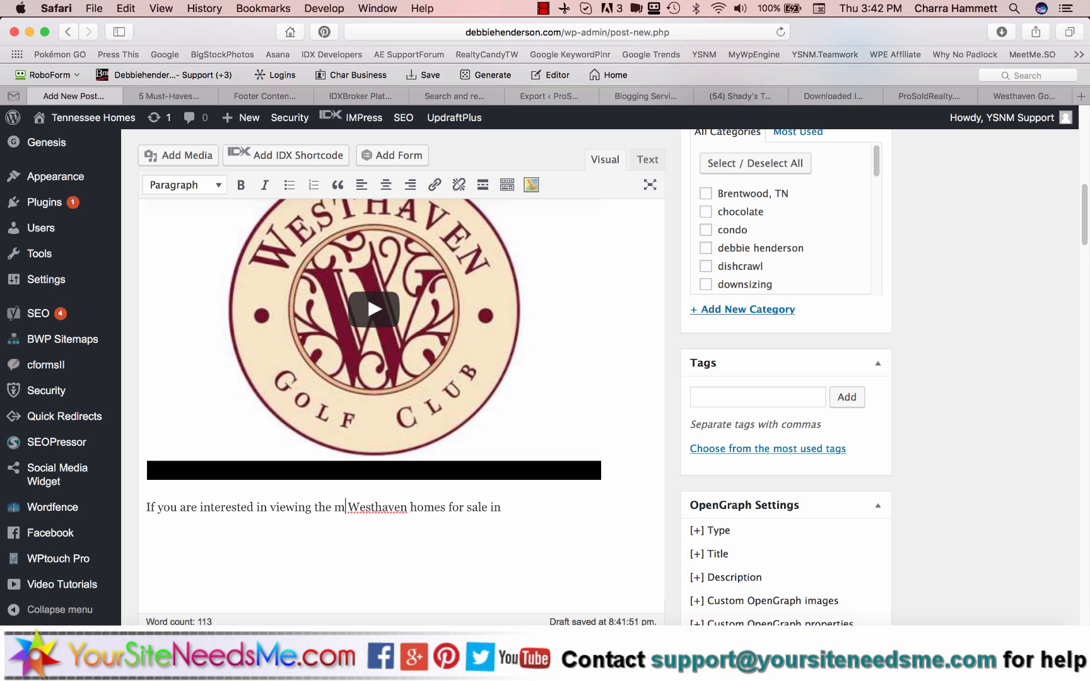
pyautogui.write('available')
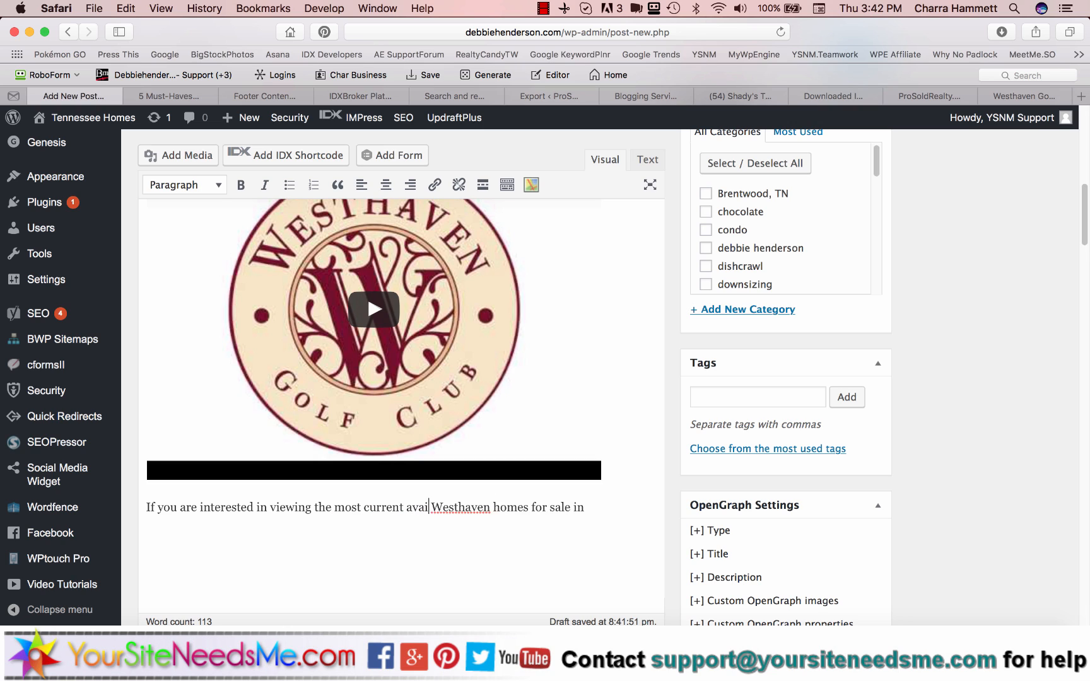
pyautogui.click(619, 507)
pyautogui.write('Franklin TN')
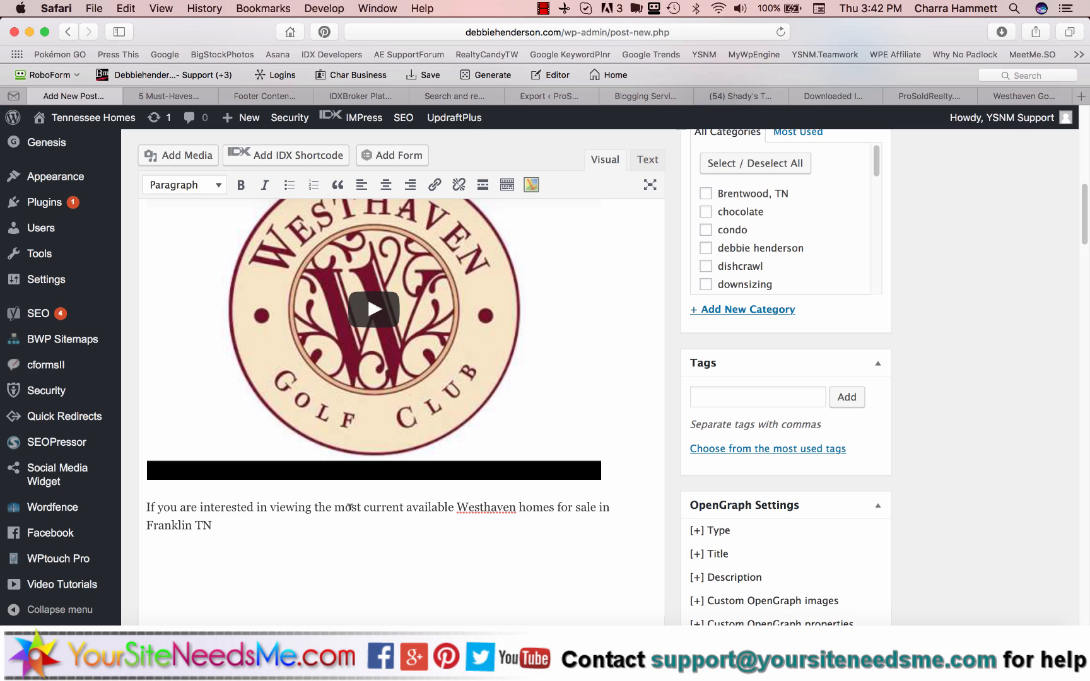
pyautogui.write('Click here ')
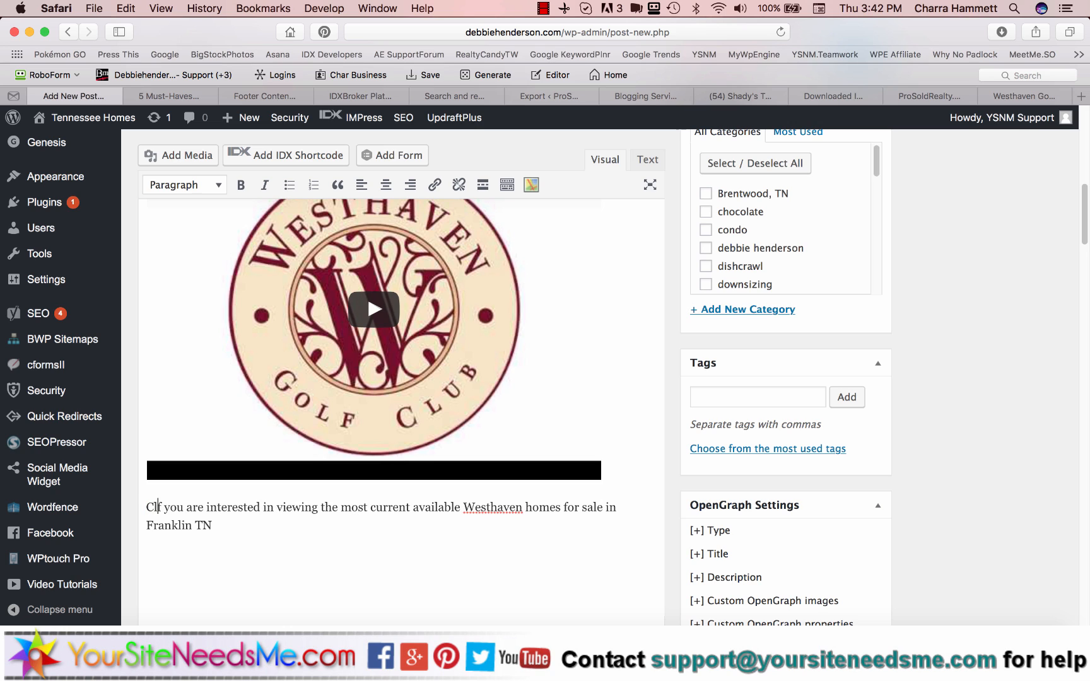
pyautogui.write('i')
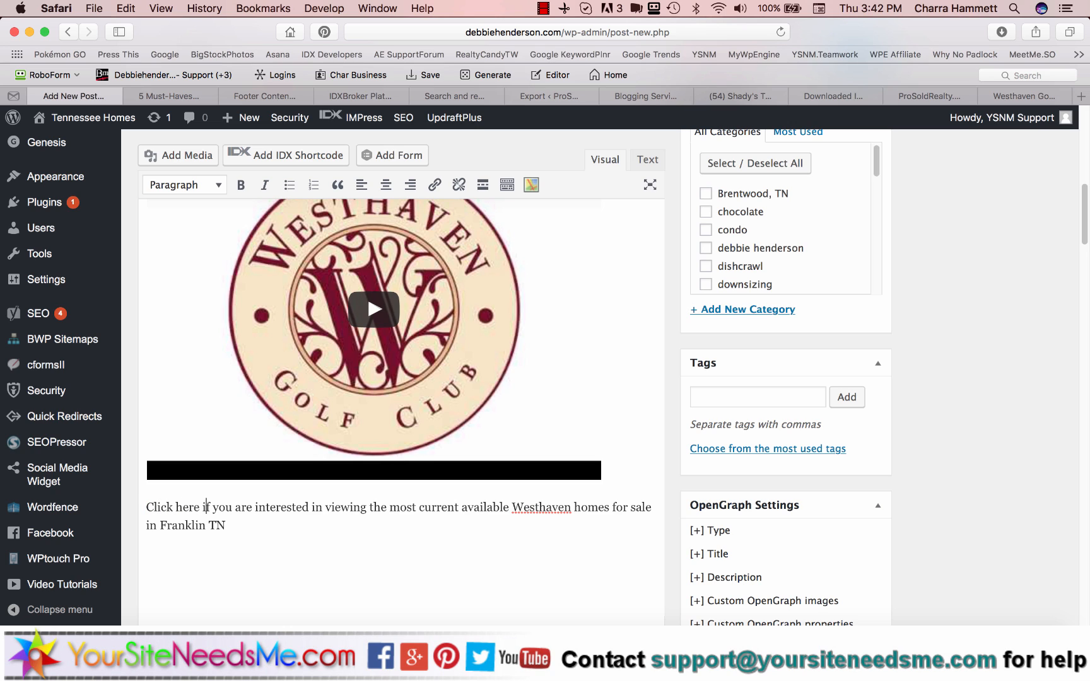
# Start a new paragraph above the "Click here" sentence with "We hope that you enjoyed this article!"
pyautogui.press('Return')
pyautogui.press('Up')
pyautogui.write('We h')
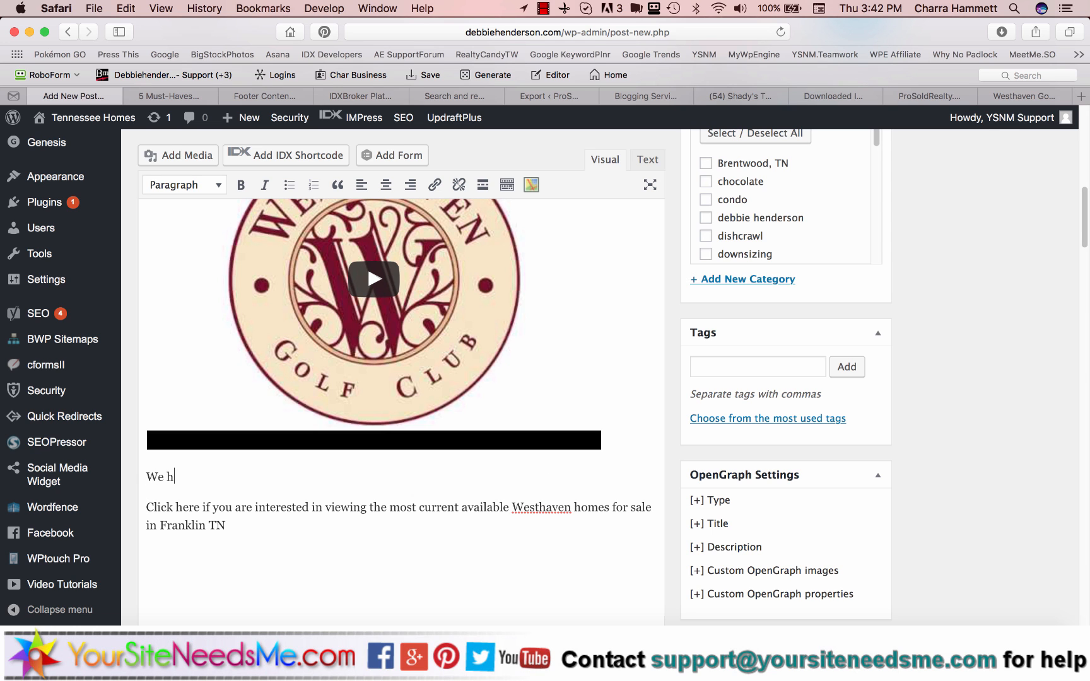
pyautogui.write('ope that you en')
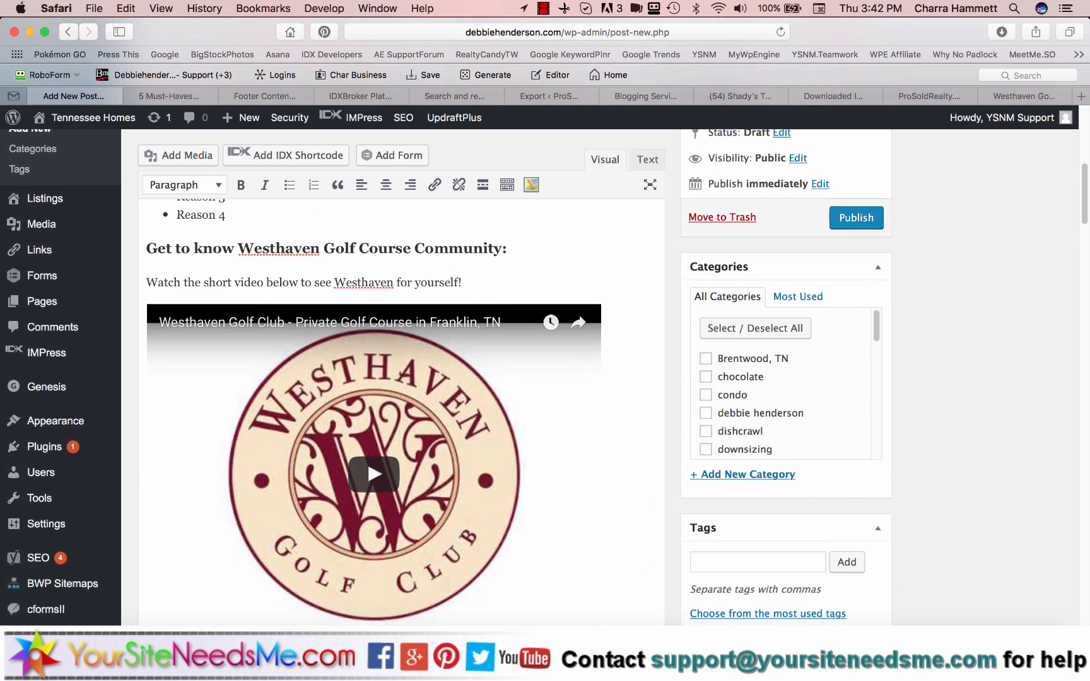
pyautogui.scroll(-3, 345, 471)
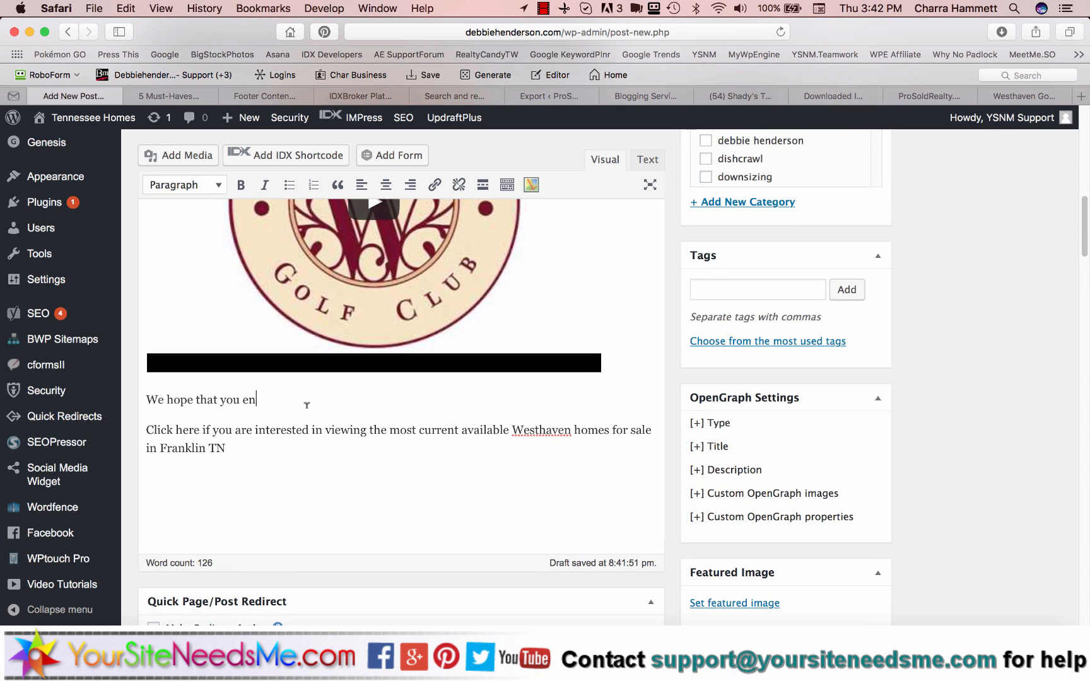
pyautogui.write('joyed this article! If you have any q')
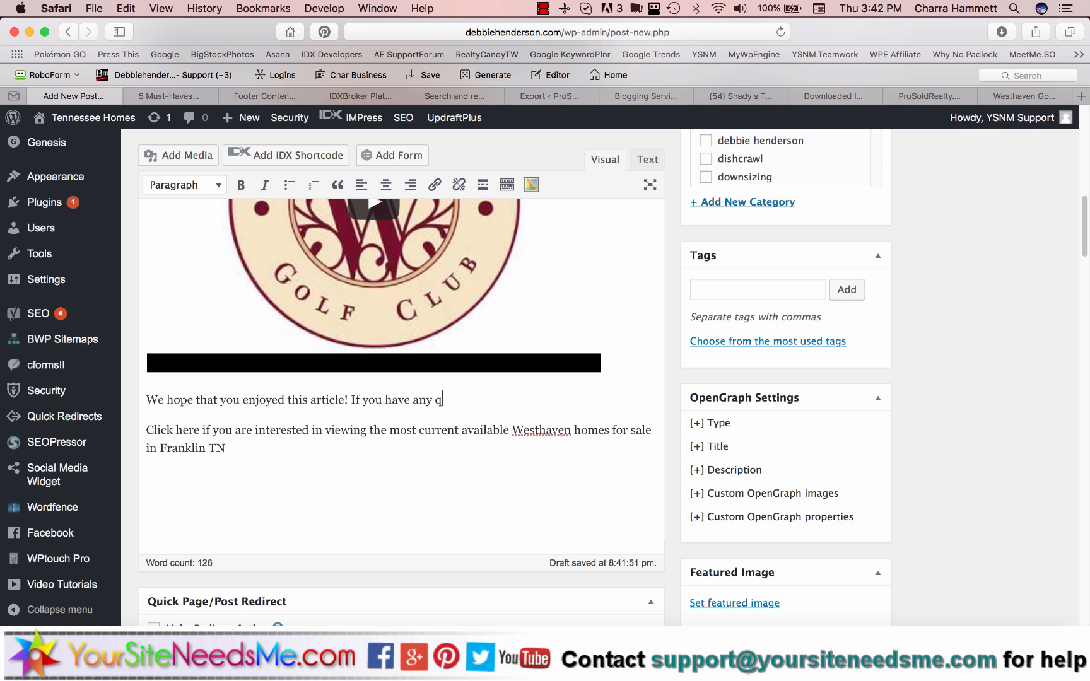
# Continue the paragraph with "If you have any questions about moving to Westhaven be sure to contact us. We are happy to answer all of your questions!"
pyautogui.write('uestions about moving to w')
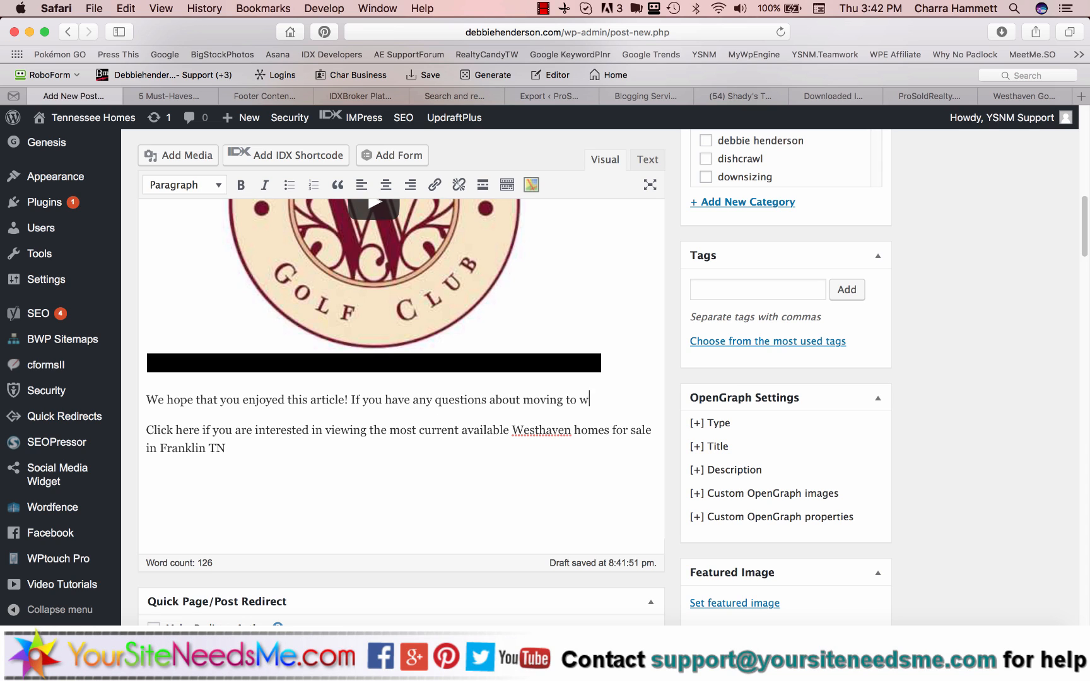
pyautogui.press('BackSpace')
pyautogui.write('Westhaven be sure to c')
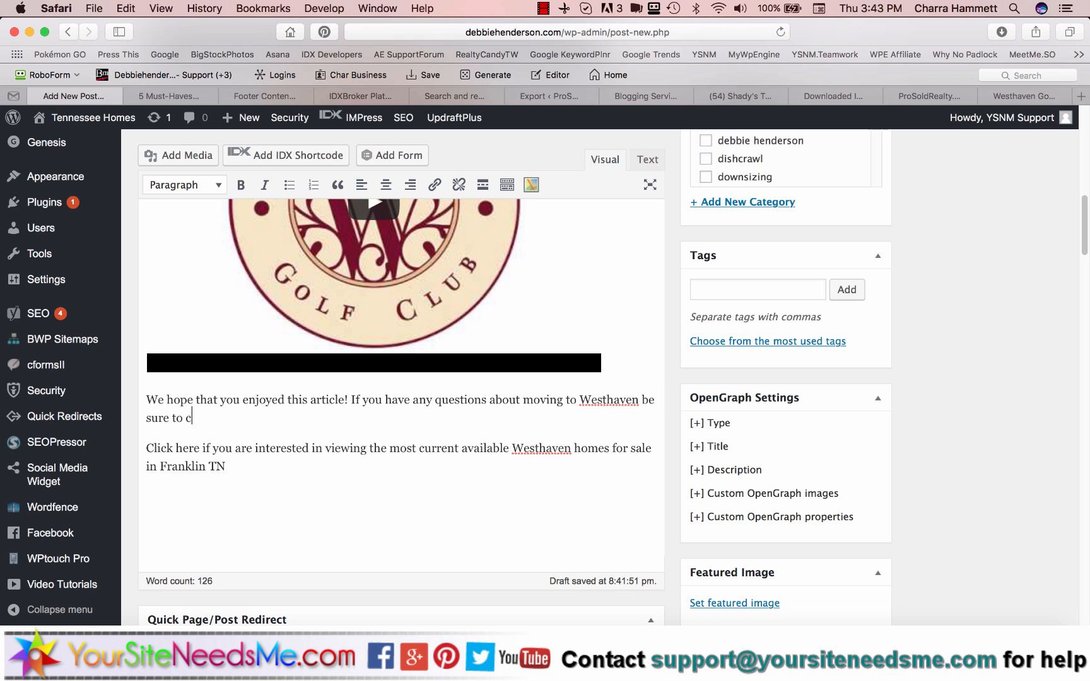
pyautogui.write('ontact us. We are happy')
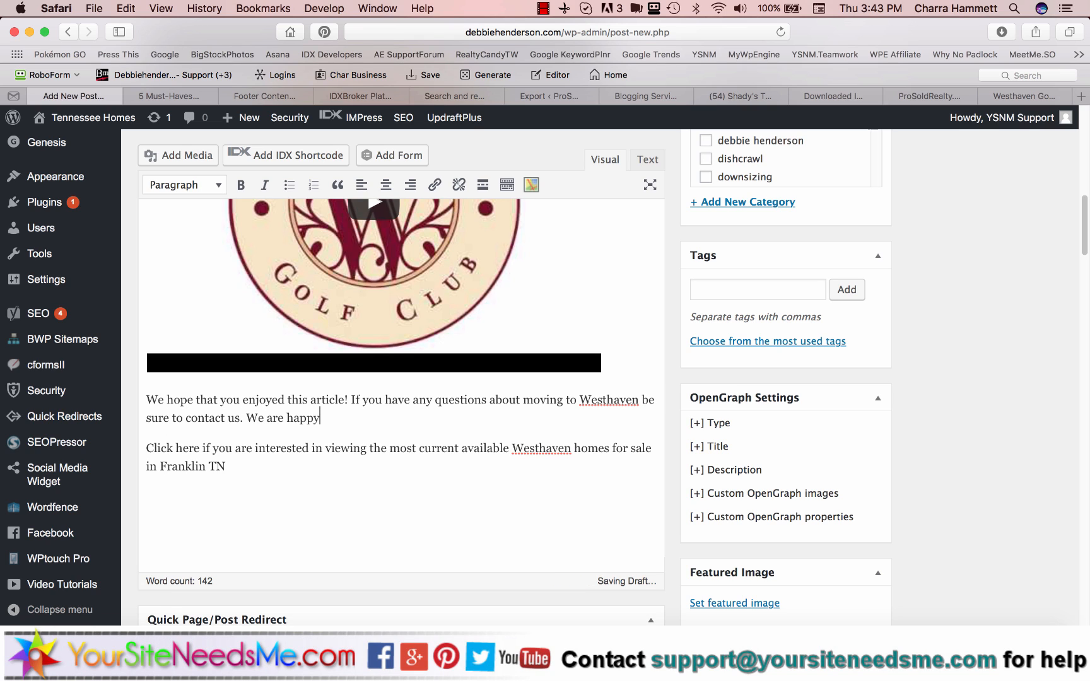
pyautogui.write(' to ')
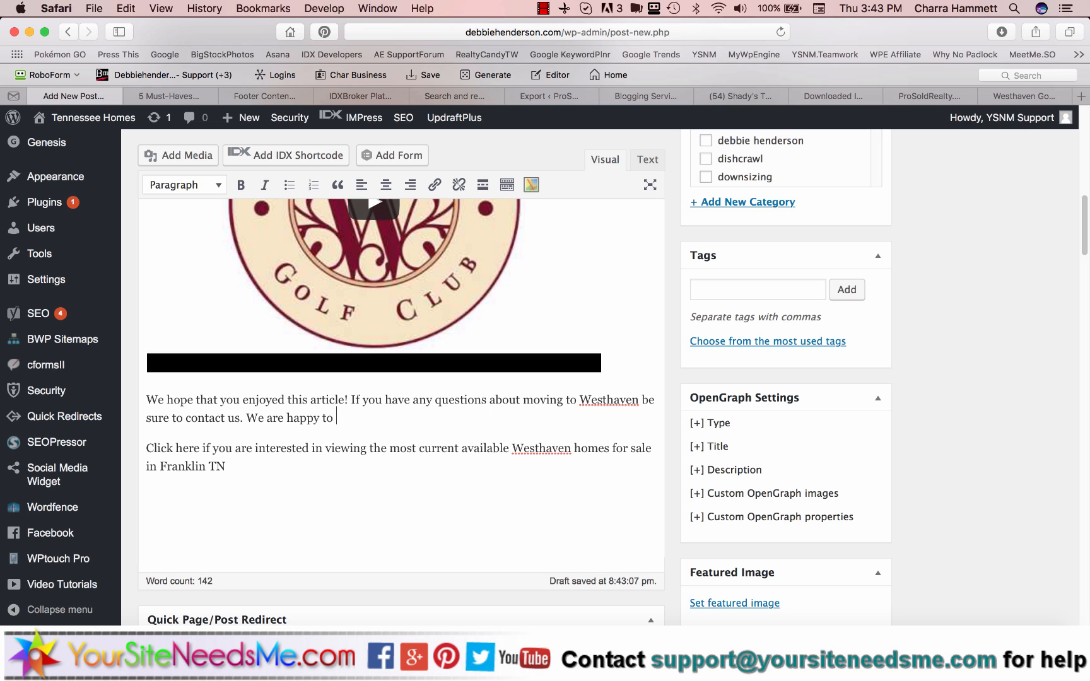
pyautogui.write('answer all of your questions')
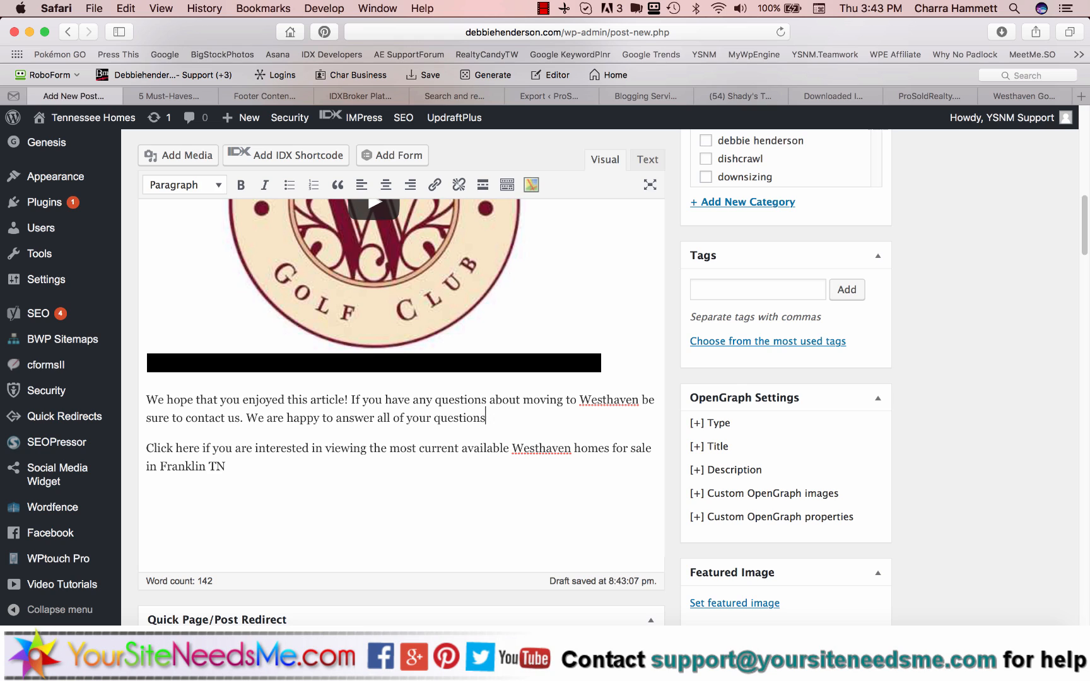
pyautogui.write('!')
# Insert "online or call us directly at" and the contact phone number after "contact us" in the closing paragraph
pyautogui.click(240, 417)
pyautogui.write('by')
pyautogui.press('BackSpace')
pyautogui.press('BackSpace')
pyautogui.write('online or ')
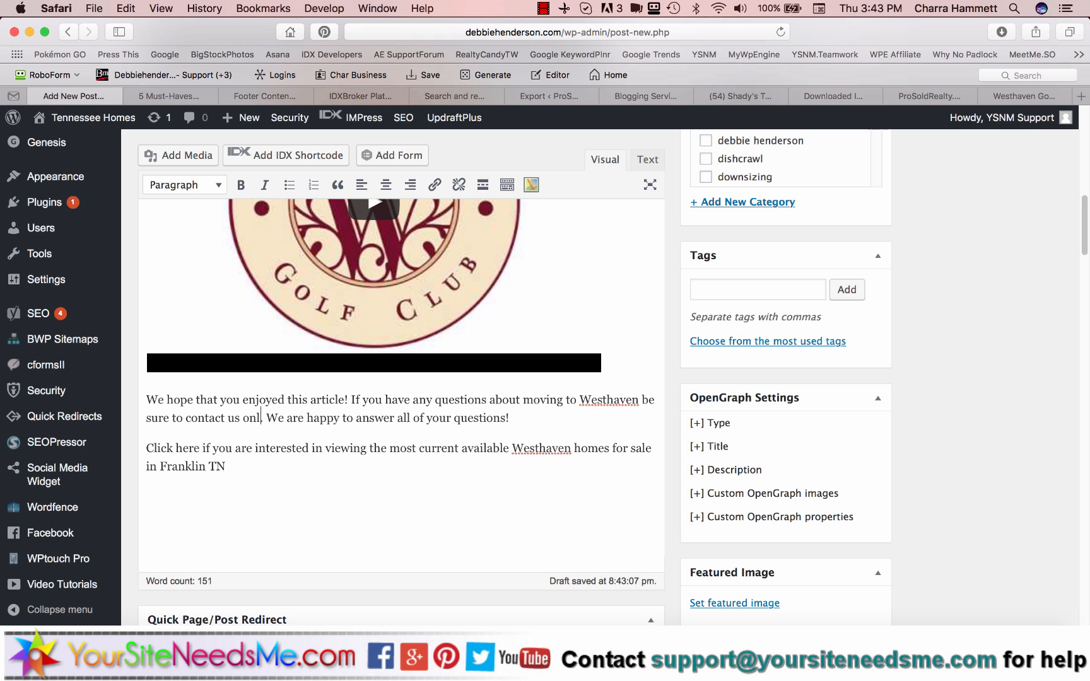
pyautogui.write('call us directl')
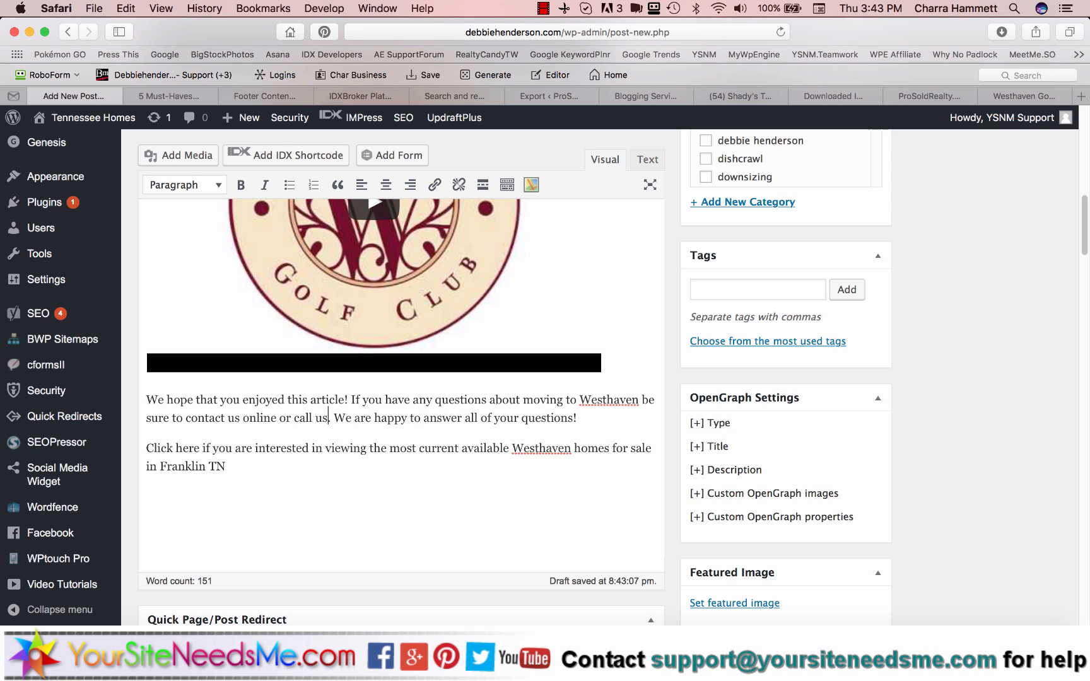
pyautogui.write('y at (615')
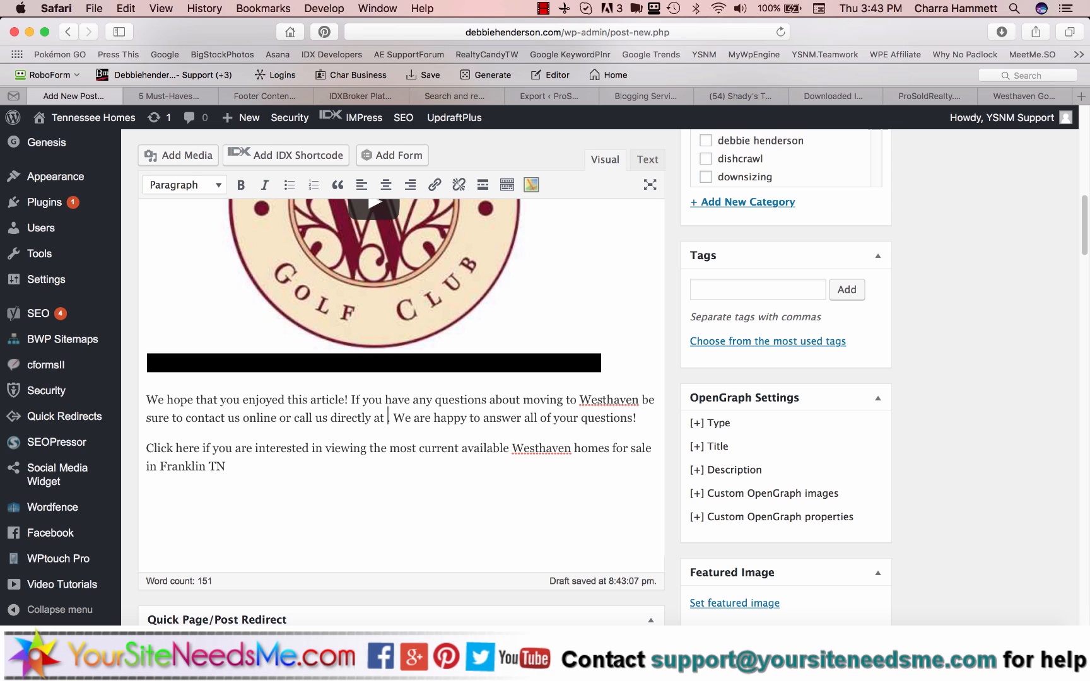
pyautogui.write(') 555-121')
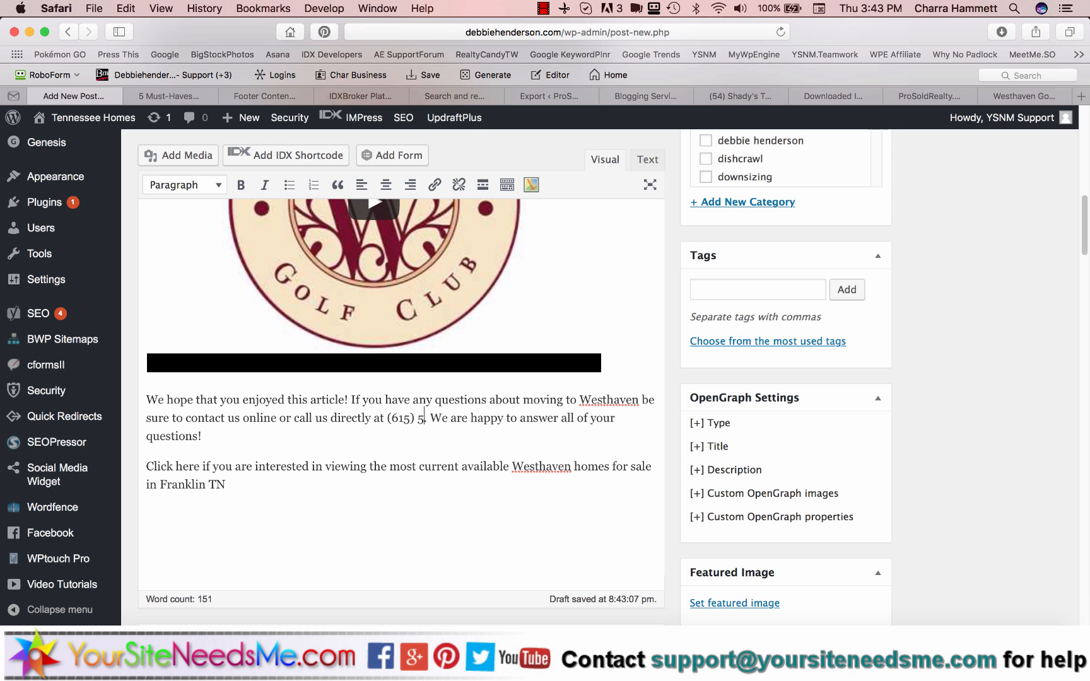
pyautogui.write('2')
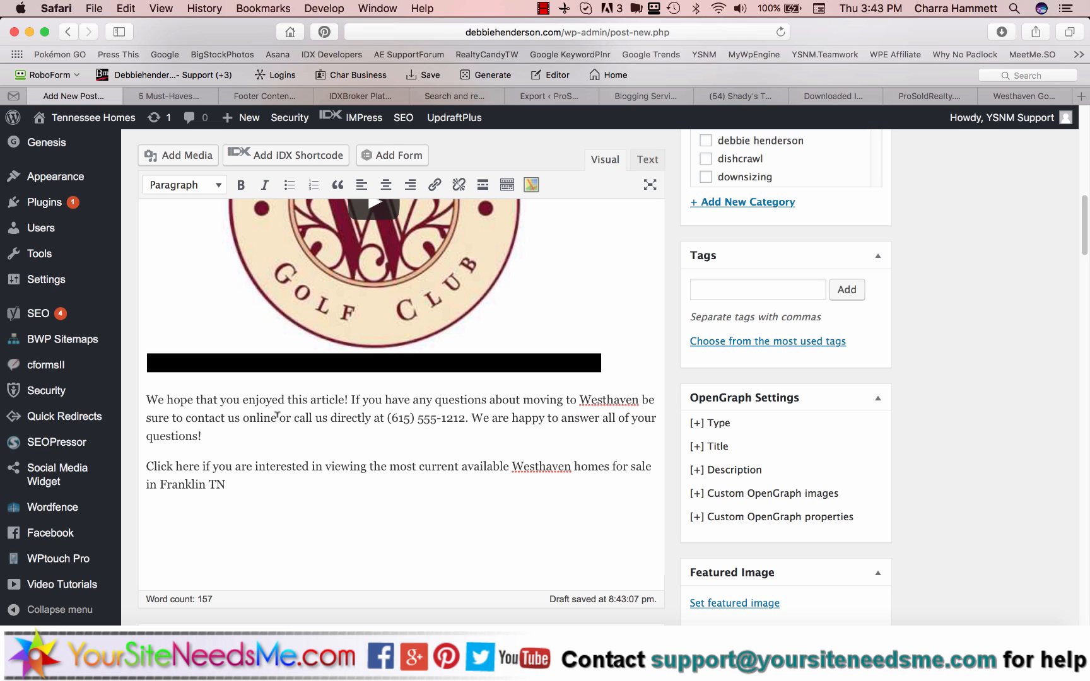
# Link the words "contact us online" to the site's Contact IDX page
pyautogui.moveTo(277, 418); pyautogui.dragTo(185, 418)
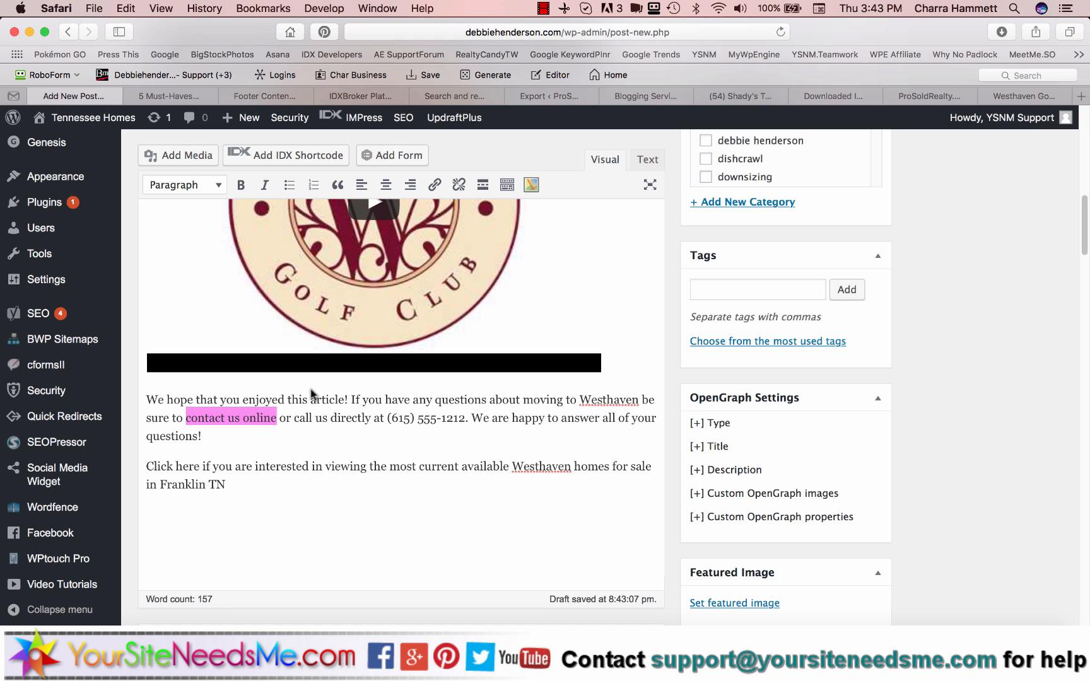
pyautogui.click(435, 185)
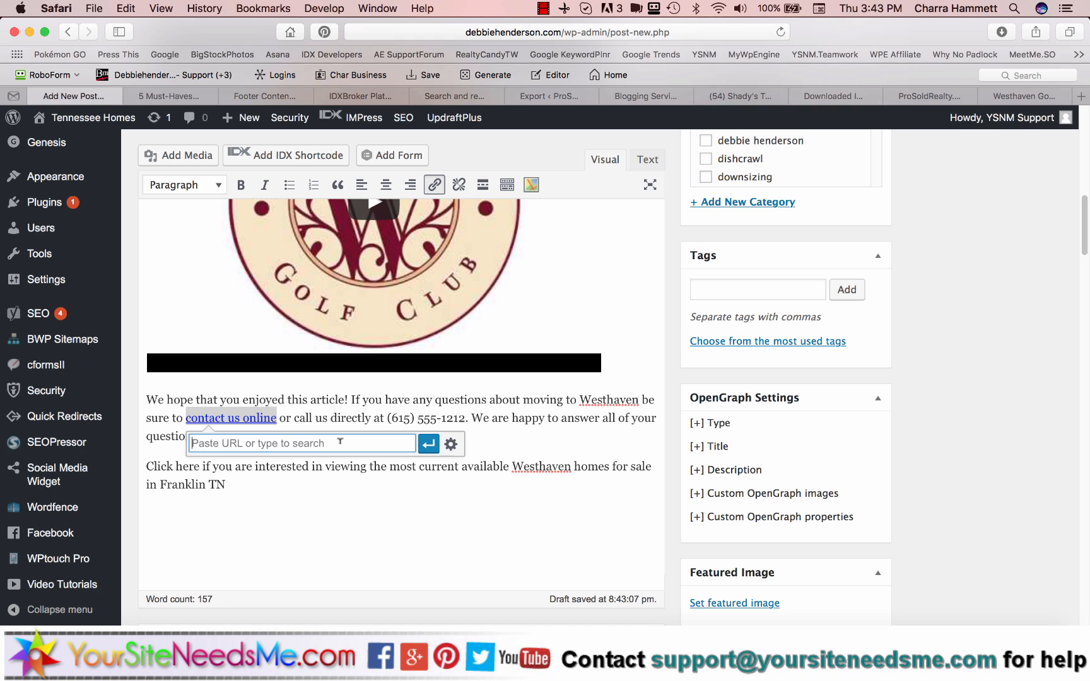
pyautogui.write('Contact')
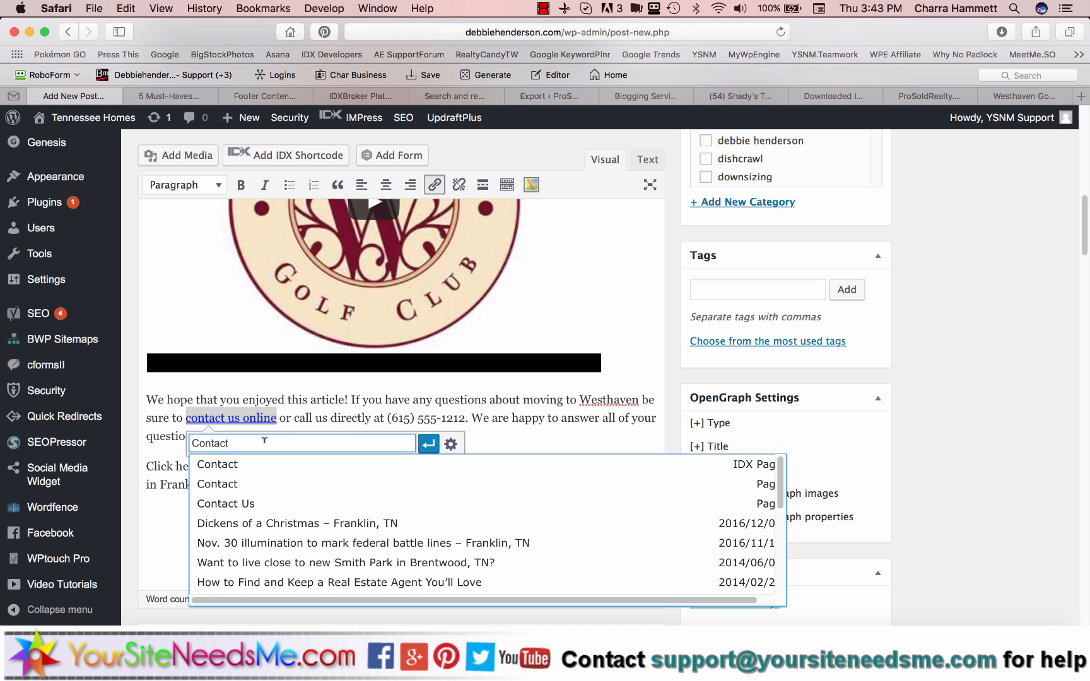
pyautogui.click(232, 467)
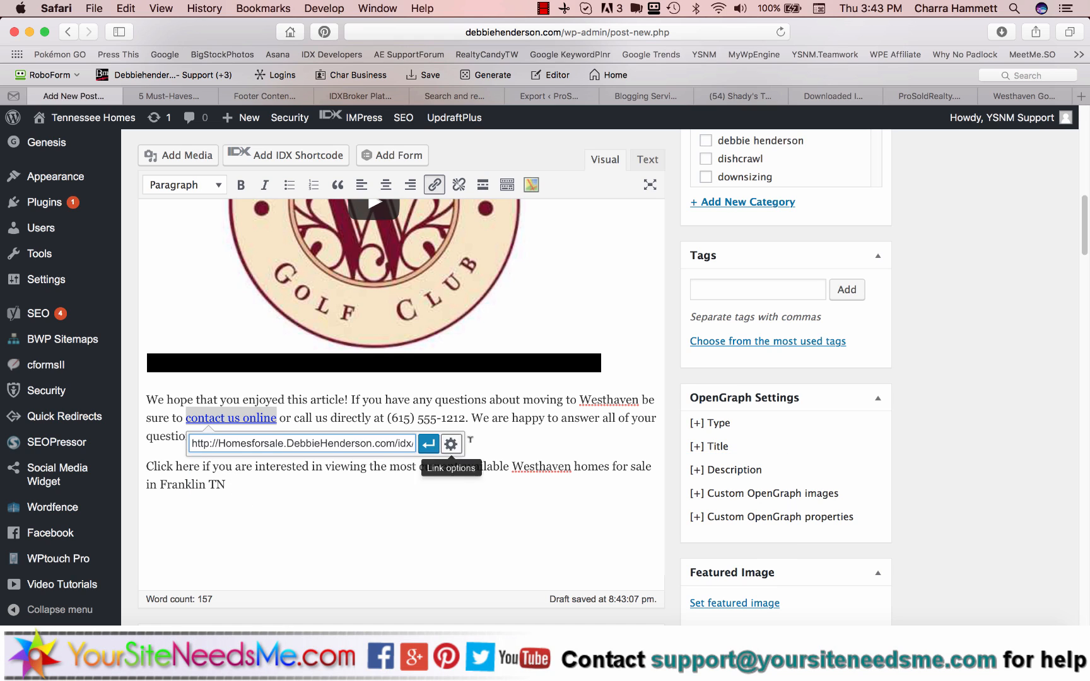
pyautogui.click(428, 445)
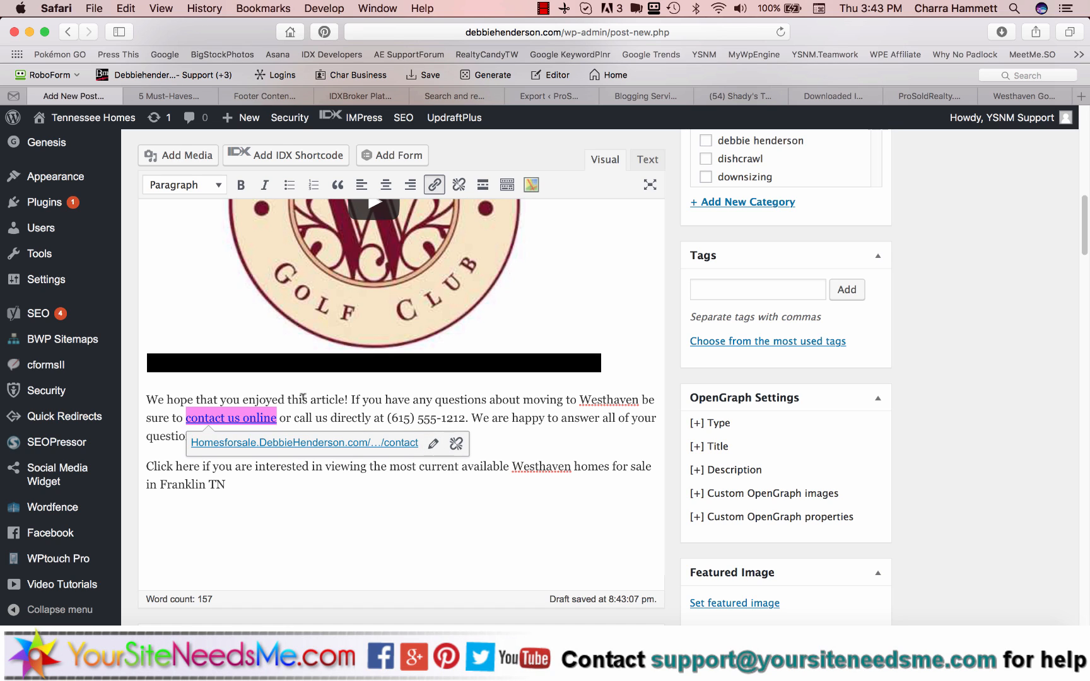
# Add two empty lines between the embedded video and the "We hope that you enjoyed this article!" paragraph
pyautogui.click(346, 414)
pyautogui.press('Return')
pyautogui.press('Return')
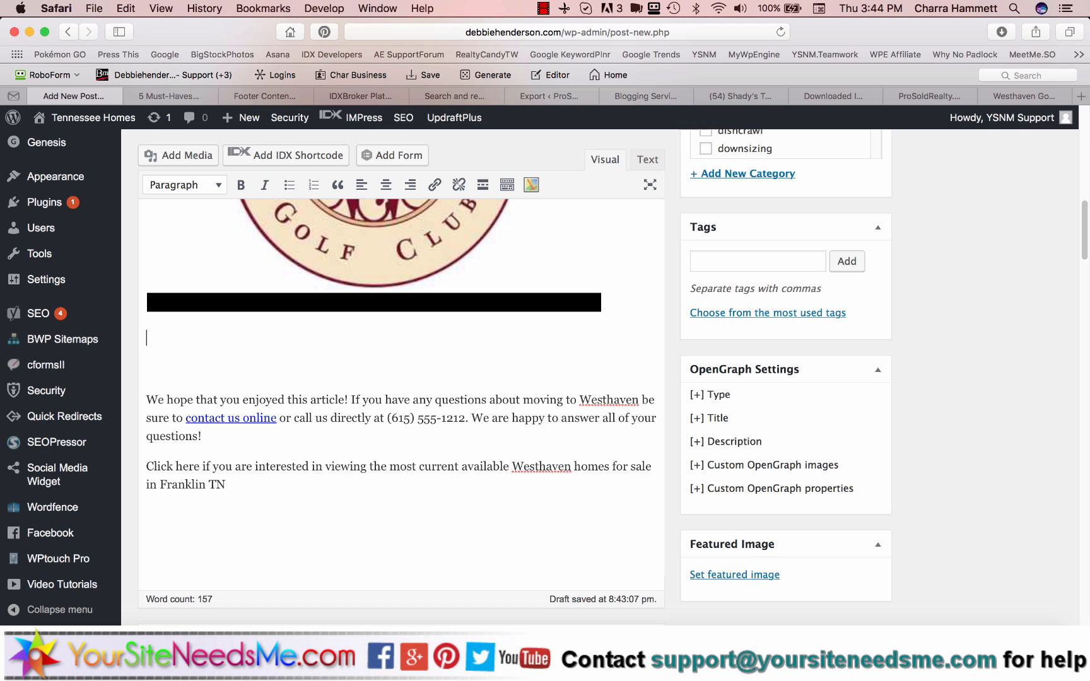
# Search the web for "westhaven community franklin tn" and open the official Westhaven community website, westhaventn.com
pyautogui.click(1015, 95)
pyautogui.click(665, 33)
pyautogui.write('westhaven')
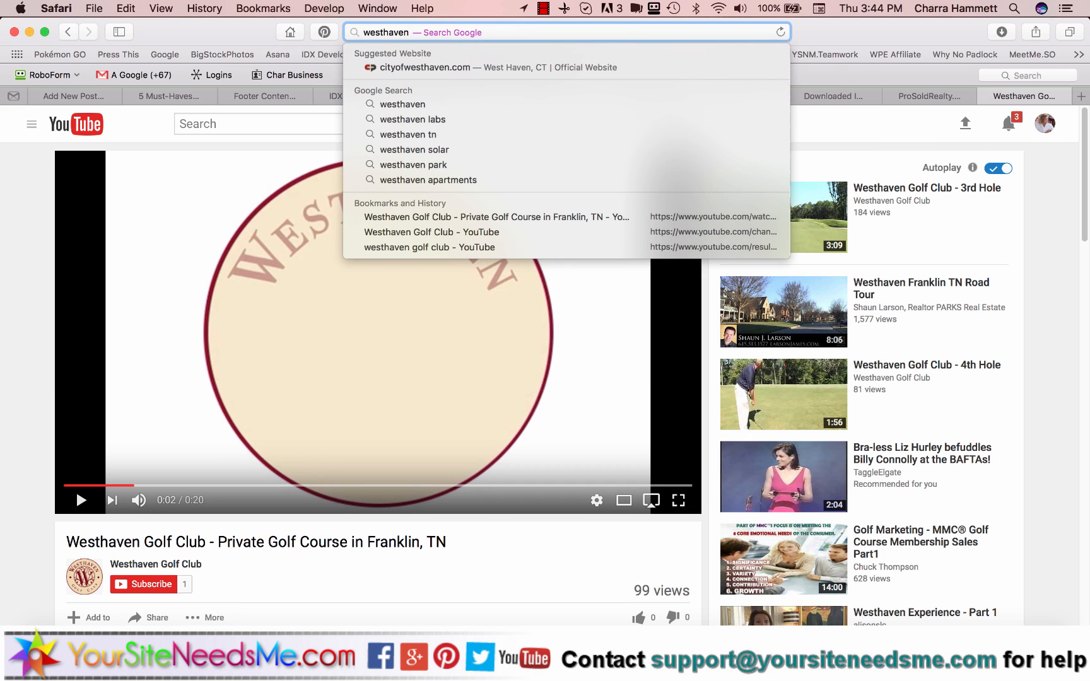
pyautogui.write(' commu')
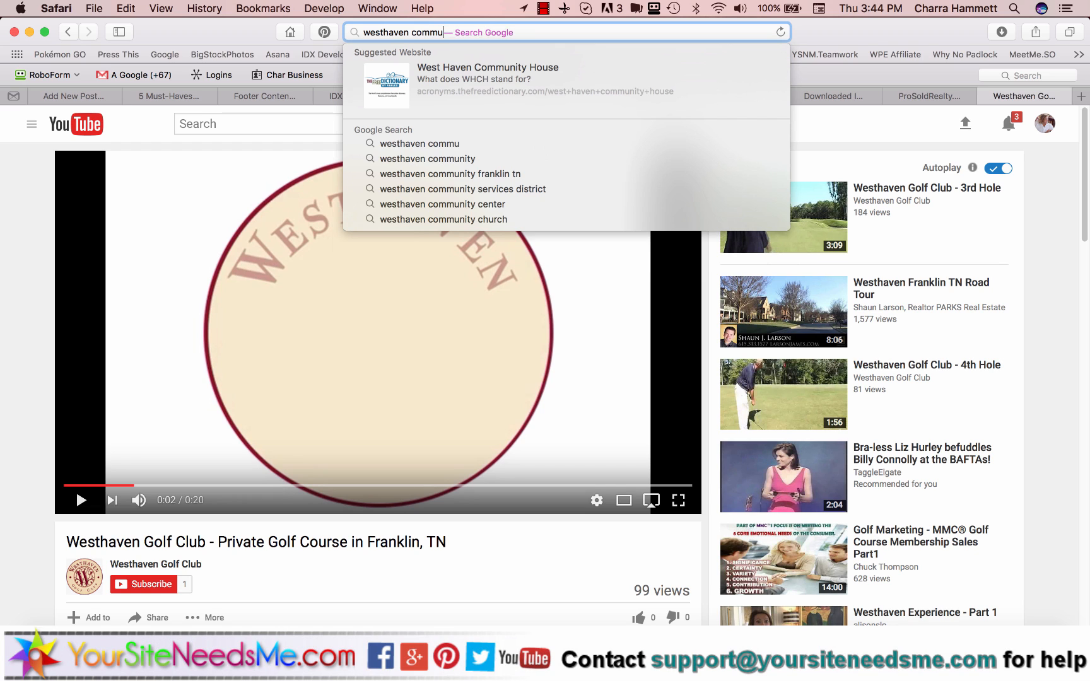
pyautogui.write('nity franklin tn')
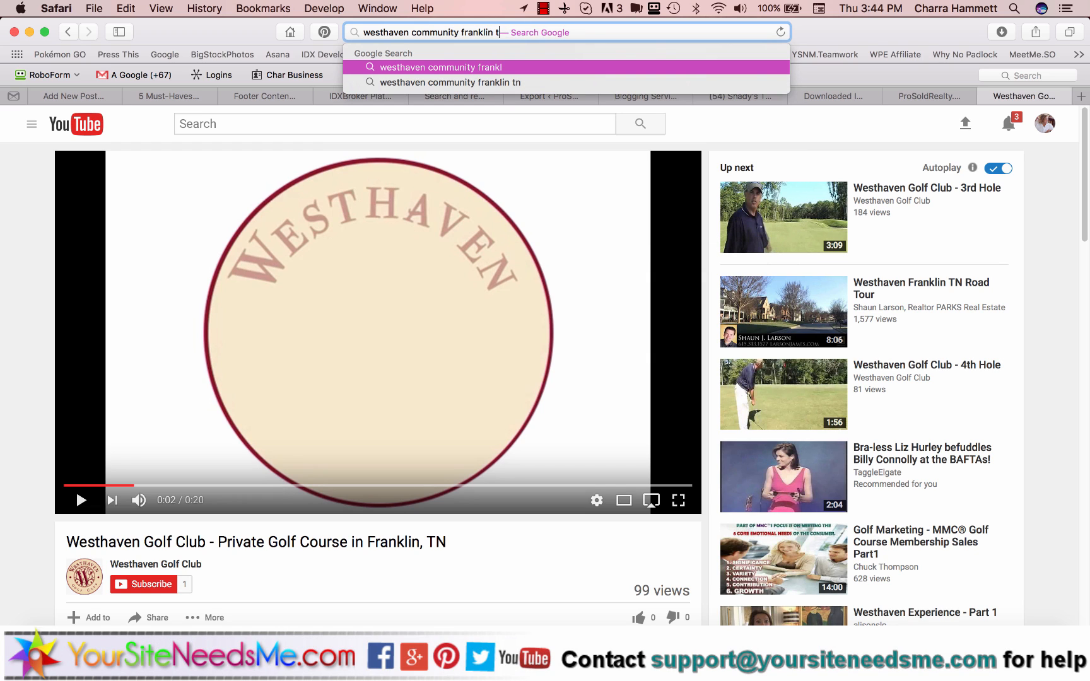
pyautogui.press('Return')
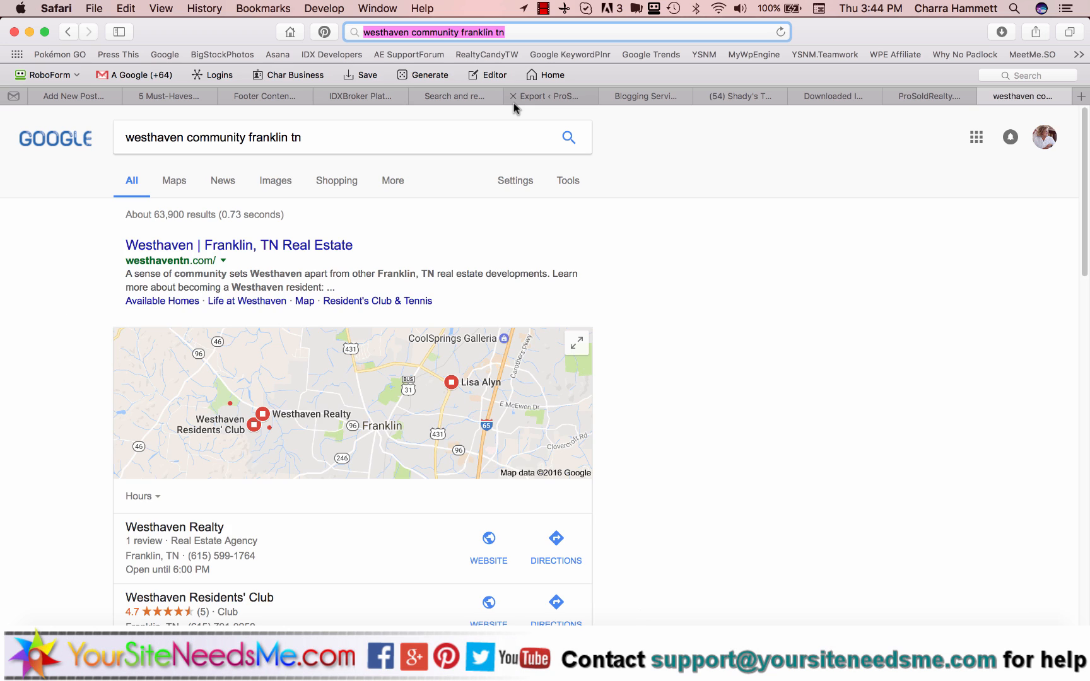
pyautogui.click(238, 246)
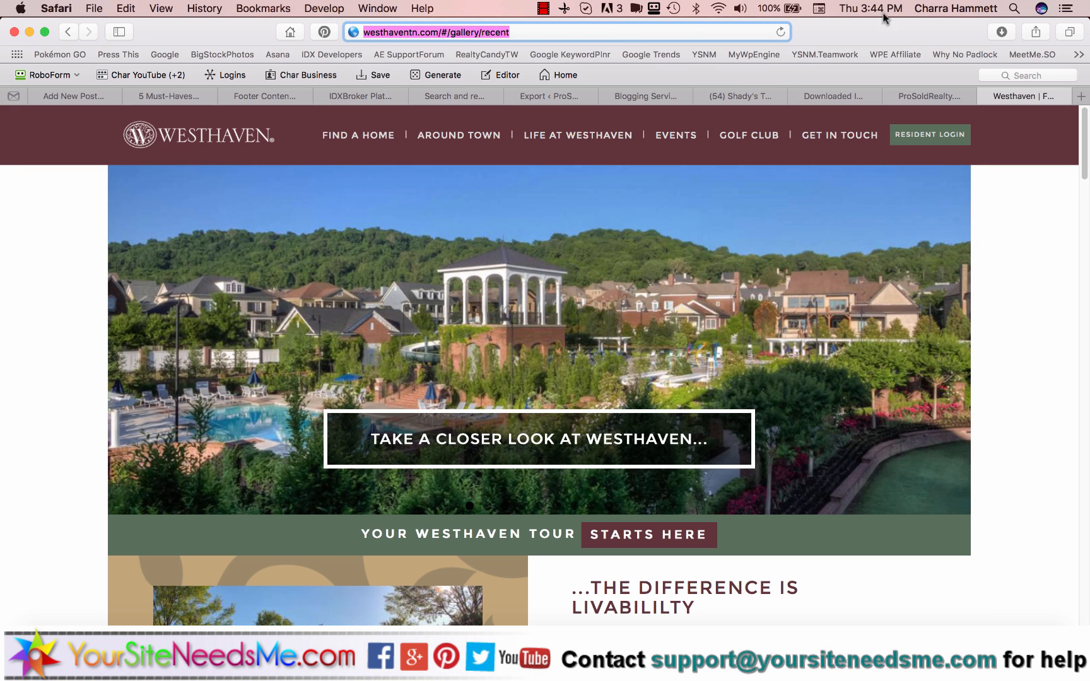
# Back in the blog post, write "To learn more about Westhaven you can visit their website directly." below the embedded video
pyautogui.click(926, 96)
pyautogui.click(165, 96)
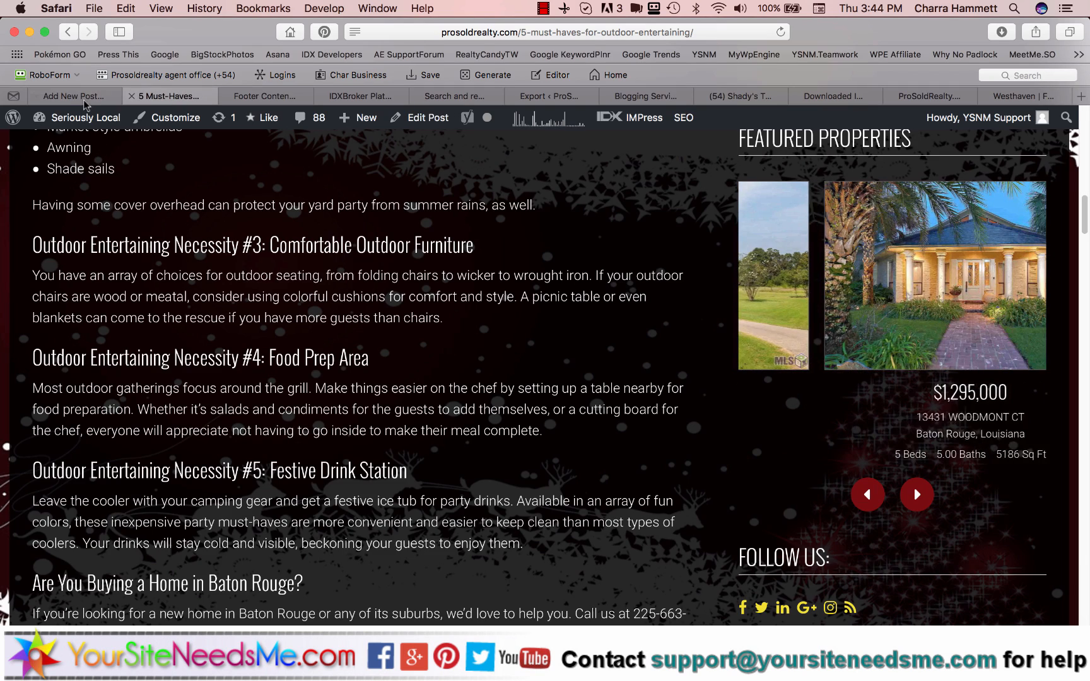
pyautogui.click(69, 96)
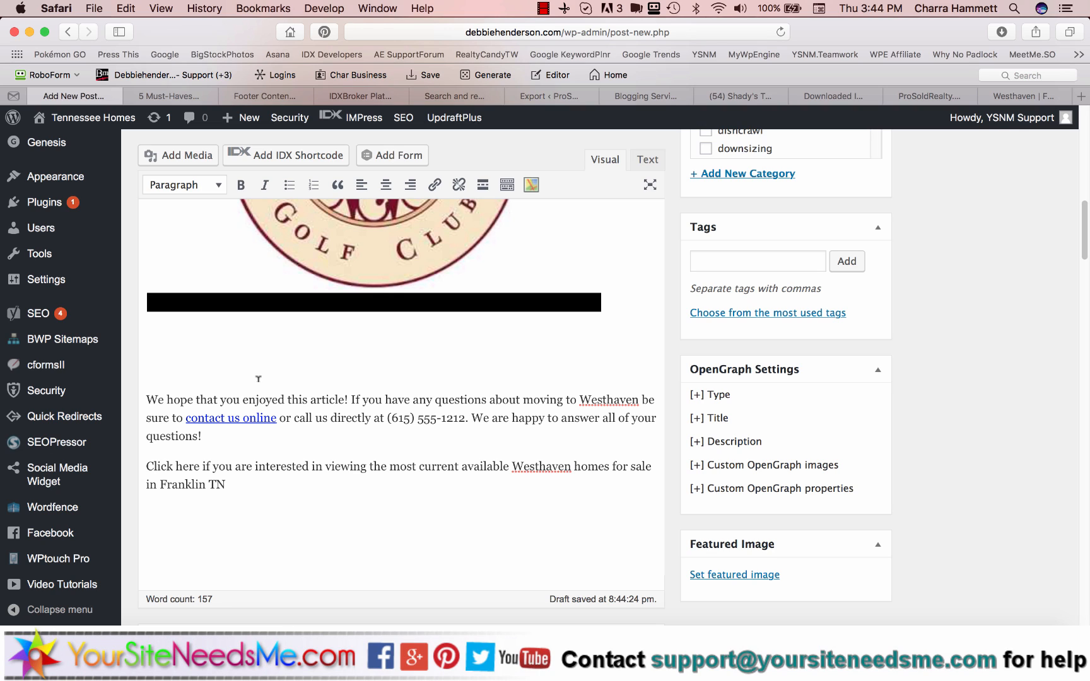
pyautogui.write('To learn more about Westha')
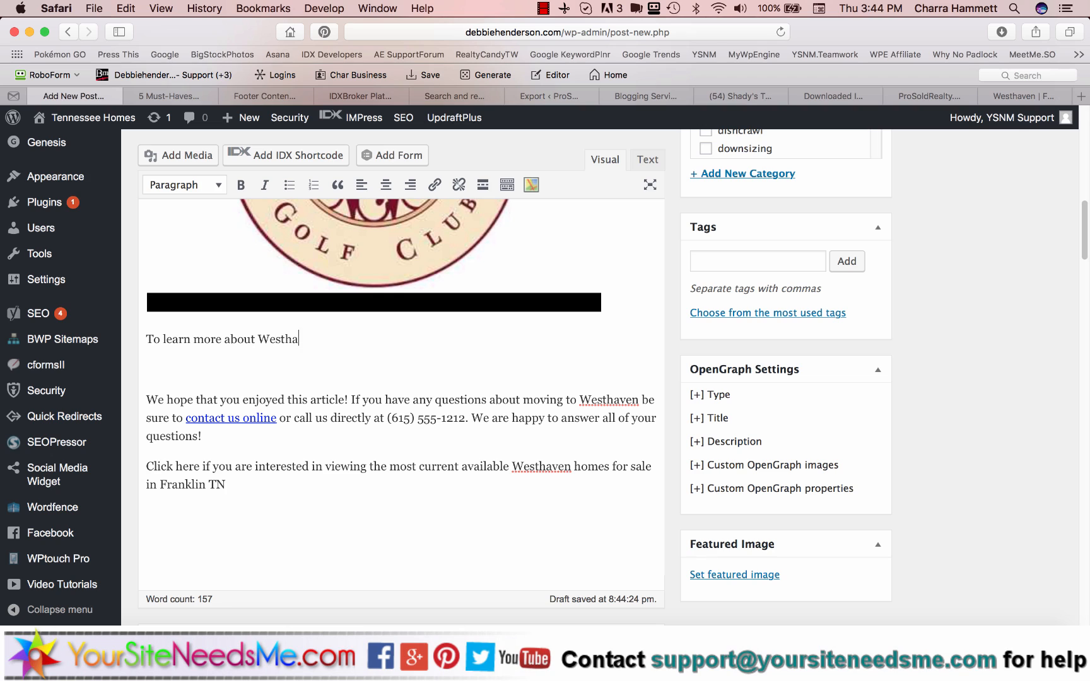
pyautogui.write('ven you can visit t')
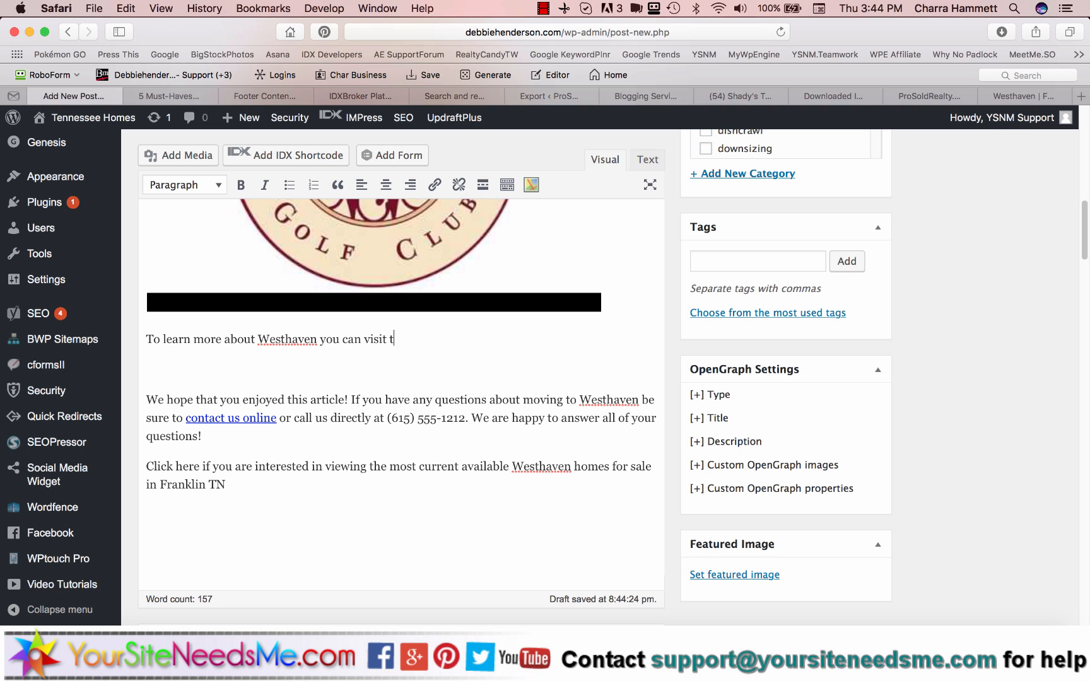
pyautogui.write('heir website he')
pyautogui.write('re: ')
pyautogui.write('directly')
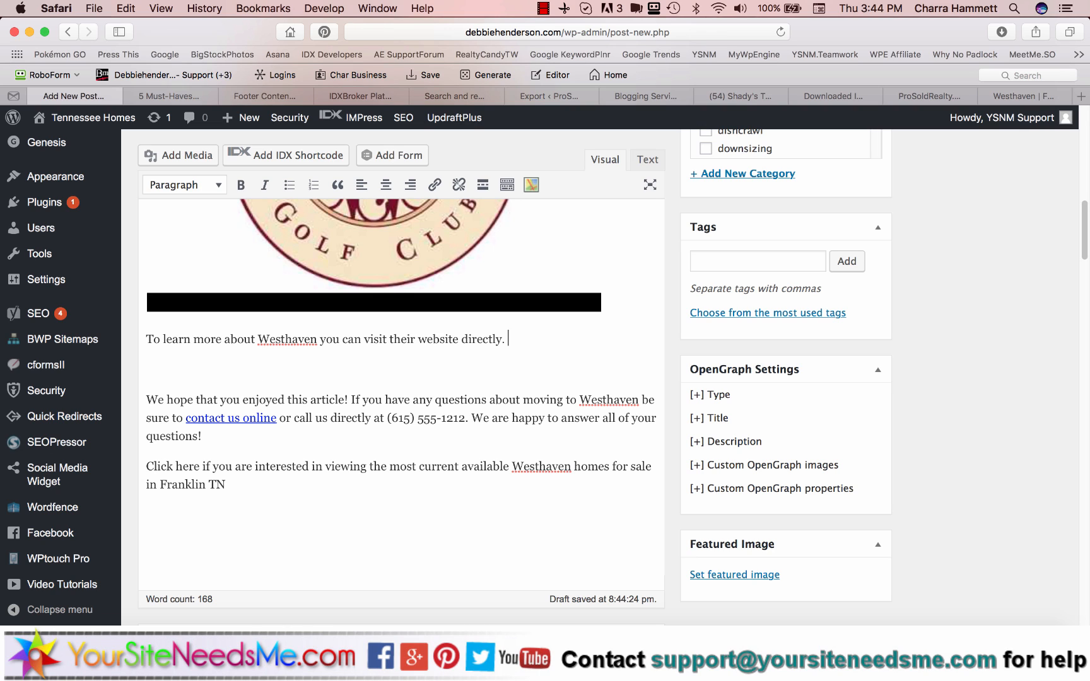
pyautogui.moveTo(316, 339); pyautogui.dragTo(258, 339)
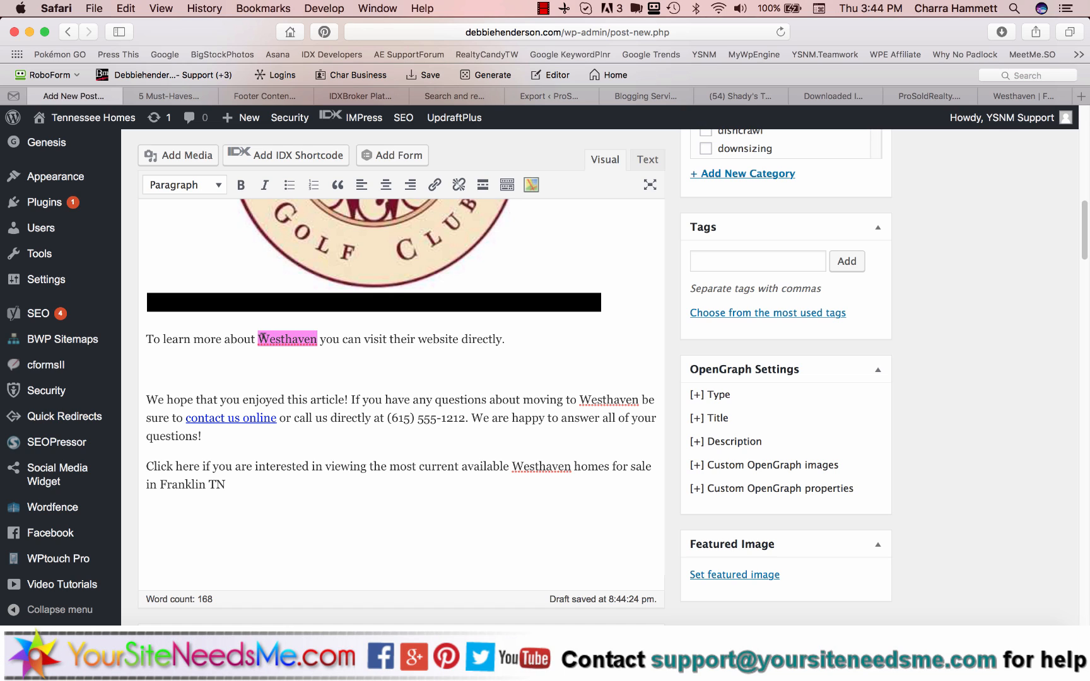
pyautogui.click(434, 184)
pyautogui.write('http://westhaventn.com/#/gallery/recent')
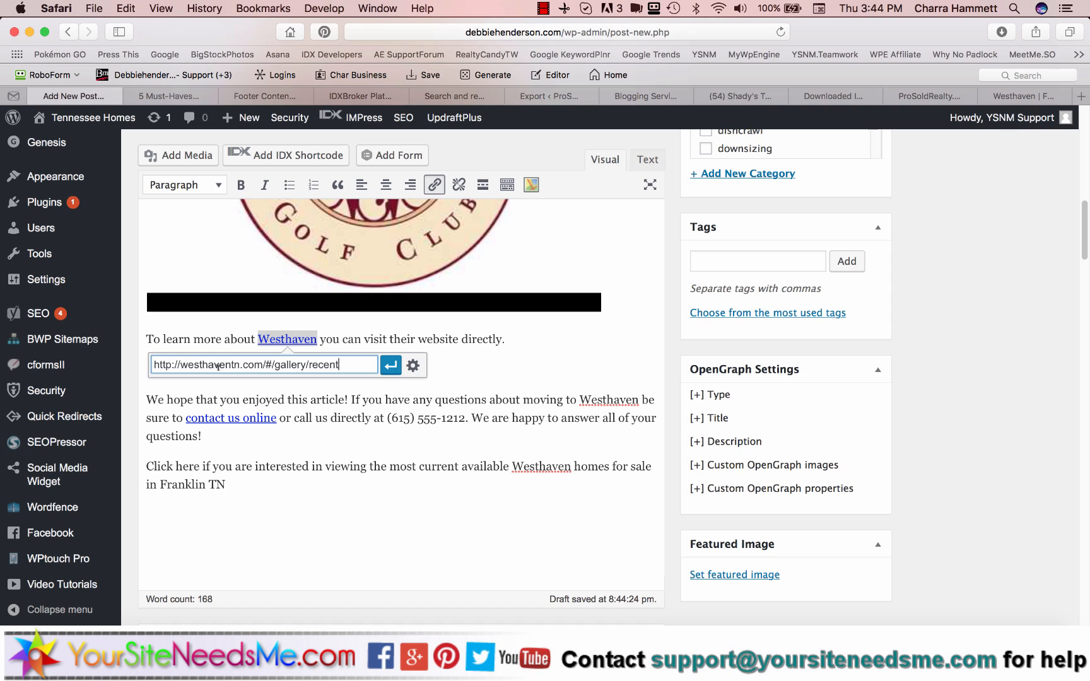
pyautogui.moveTo(265, 364); pyautogui.dragTo(341, 364)
pyautogui.press('BackSpace')
pyautogui.click(413, 368)
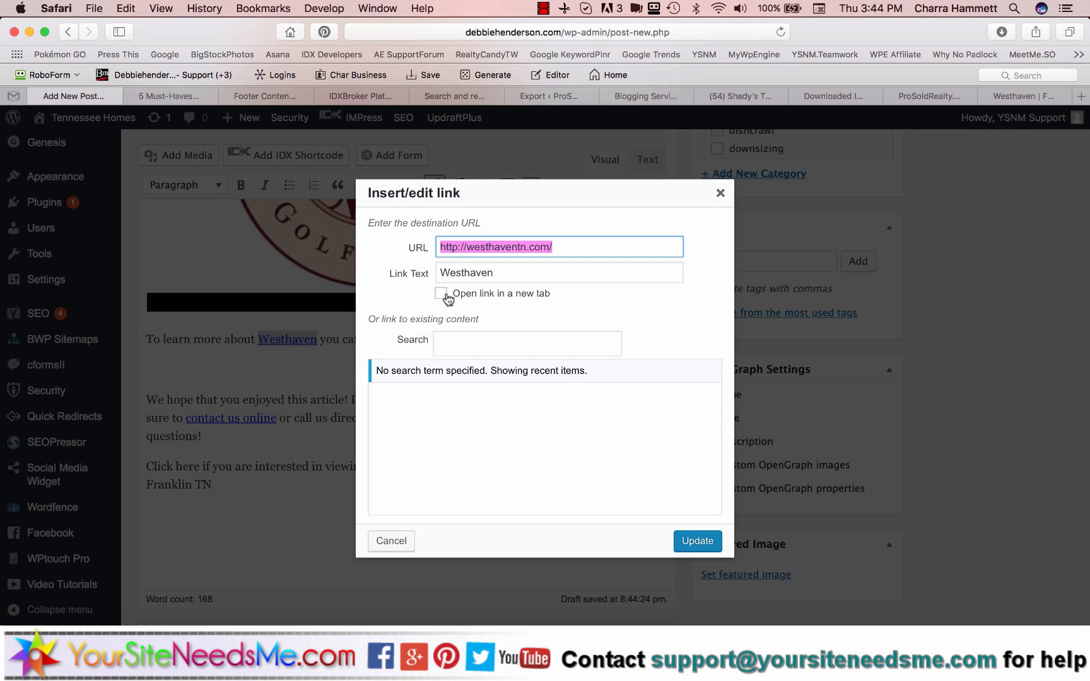
pyautogui.click(441, 294)
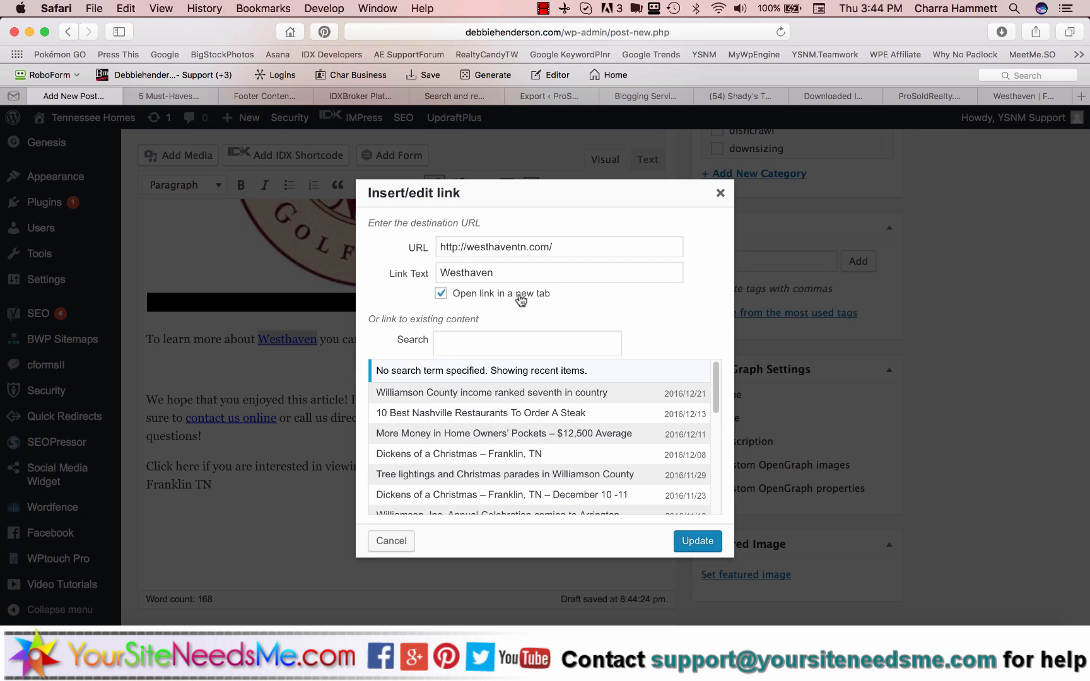
pyautogui.click(685, 533)
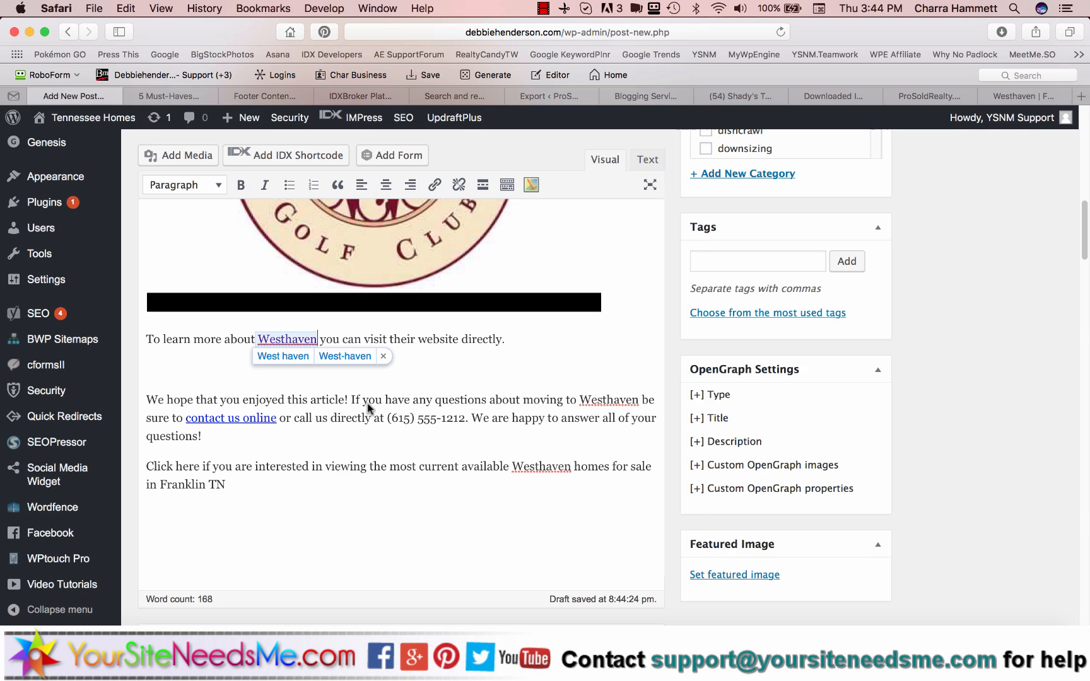
# Write "We are the Westhaven Real Estate Experts!" on the empty line above the "We hope that you enjoyed this article!" paragraph
pyautogui.click(356, 371)
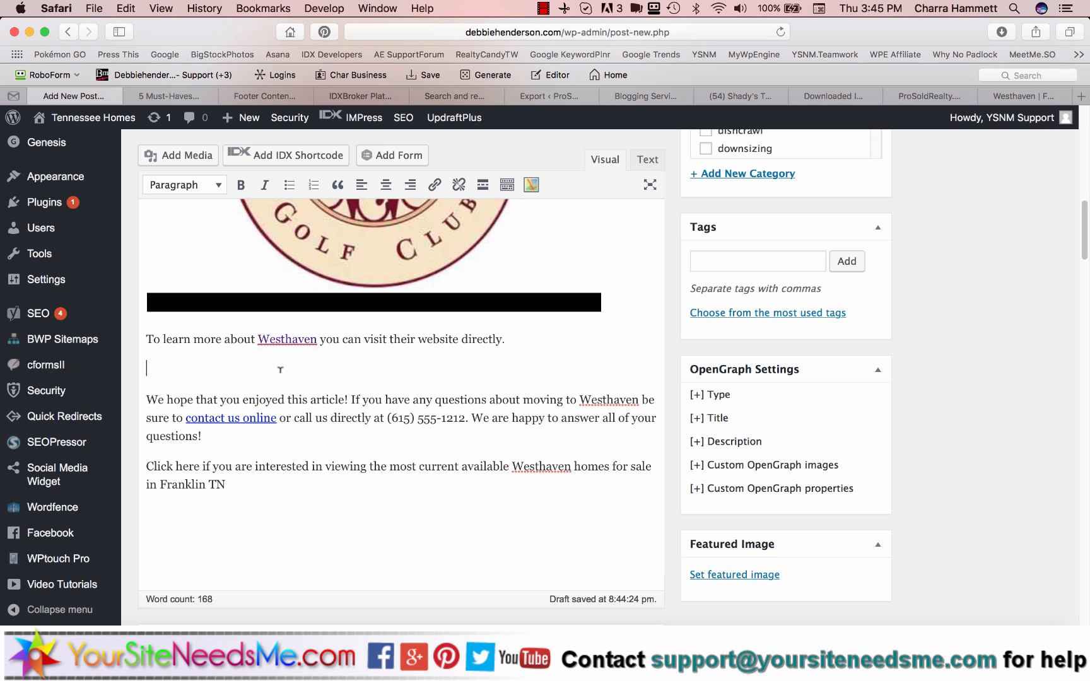
pyautogui.write('Westhaven')
pyautogui.press('super+Left')
pyautogui.write('We are the')
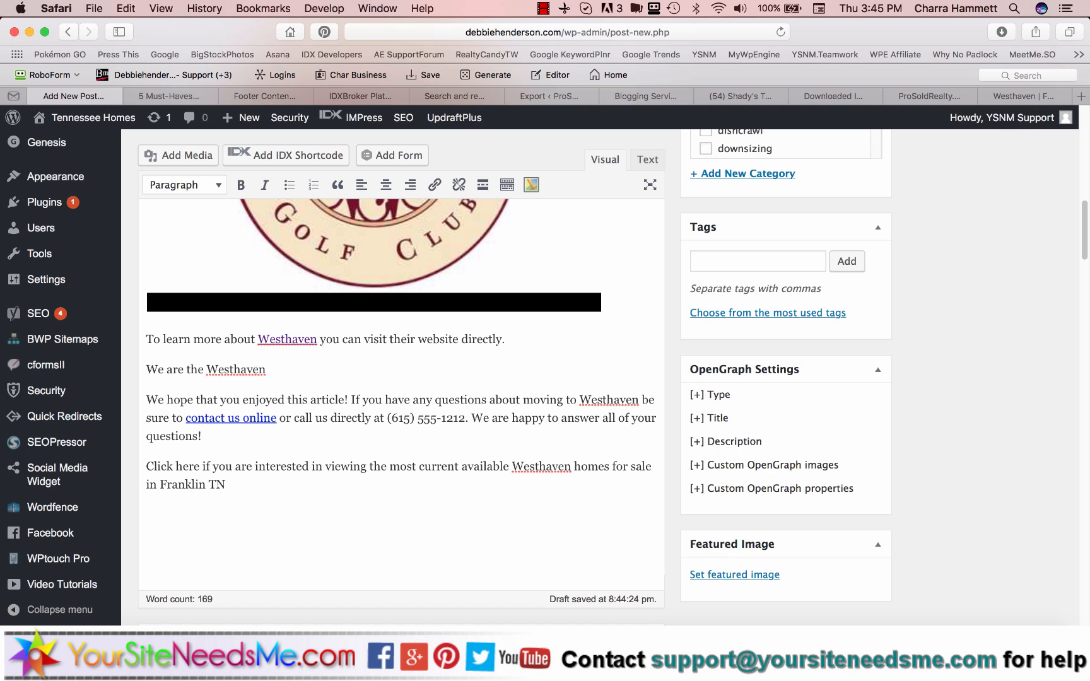
pyautogui.press('super+Right')
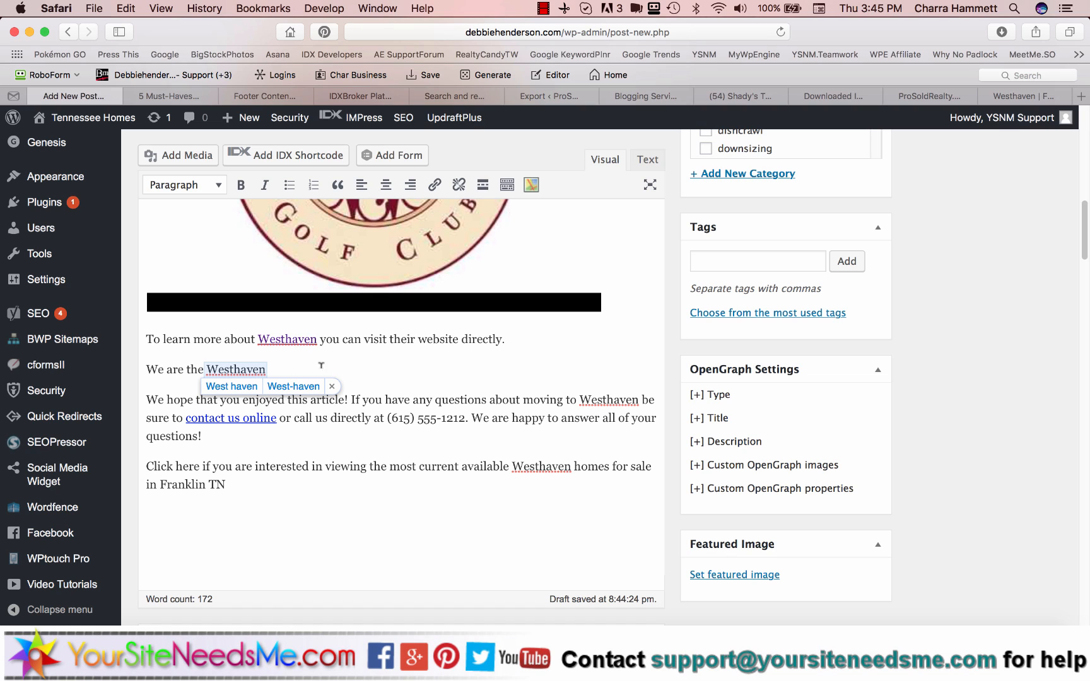
pyautogui.click(331, 387)
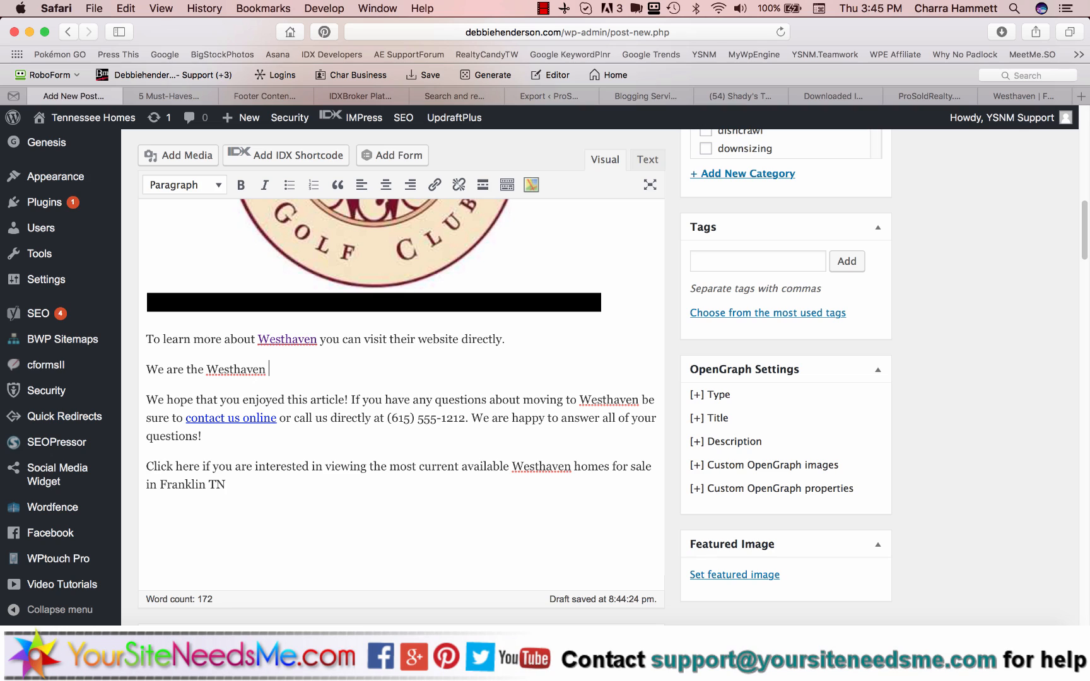
pyautogui.write('Real Estate Experts!')
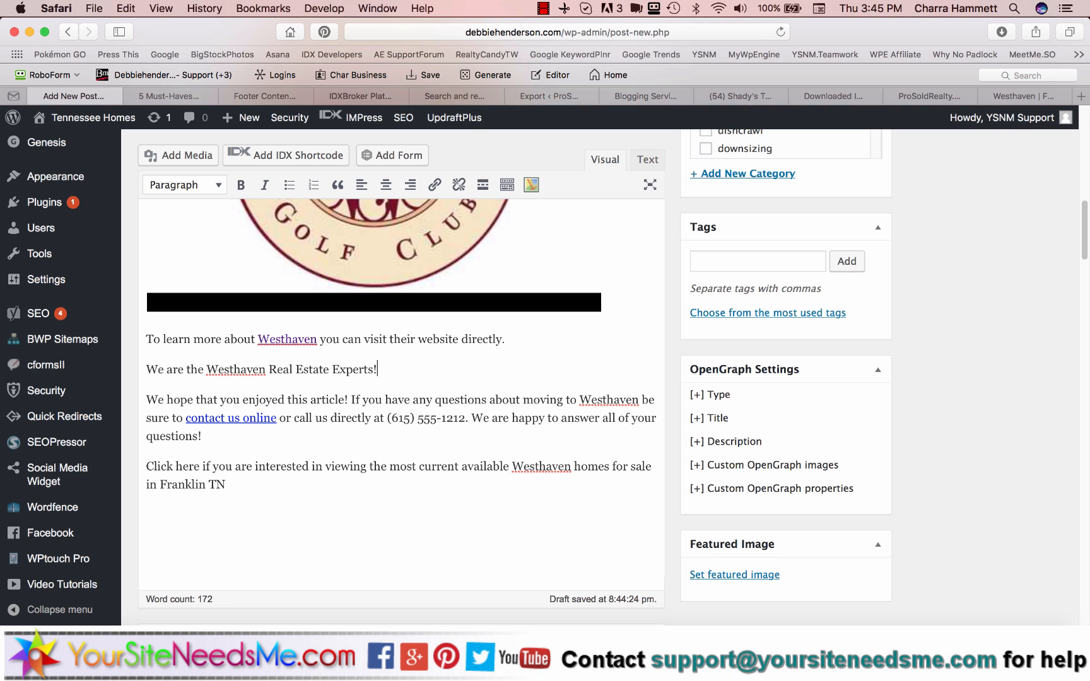
# Format the line "We are the Westhaven Real Estate Experts!" as Heading 2
pyautogui.press('super+shift+Left')
pyautogui.click(215, 186)
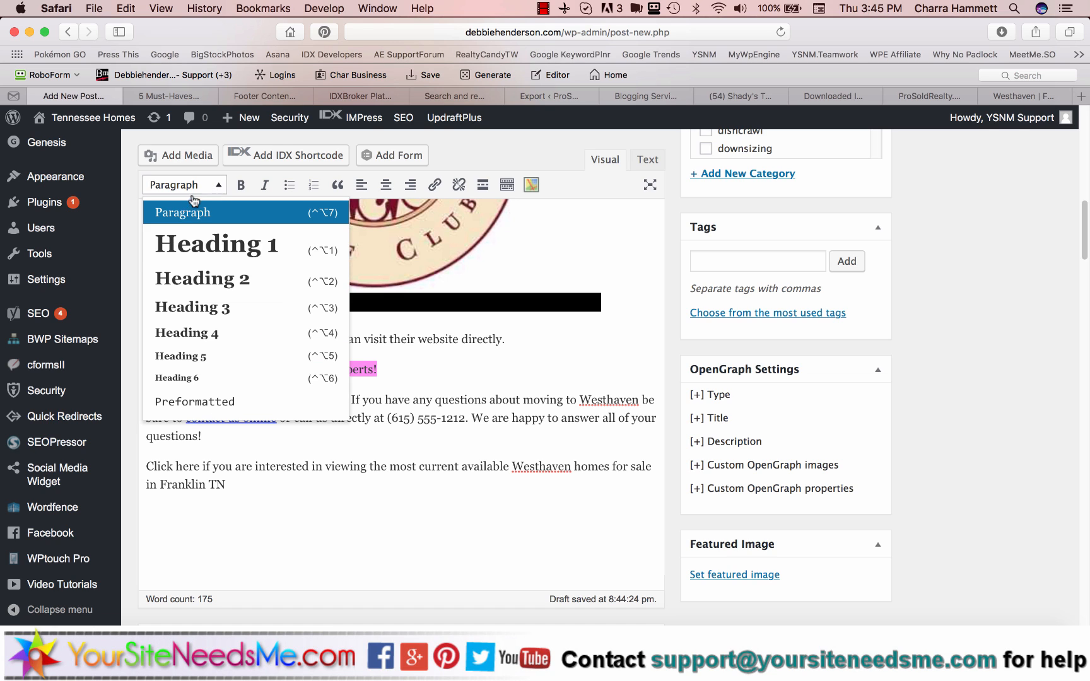
pyautogui.click(198, 278)
pyautogui.press('Down')
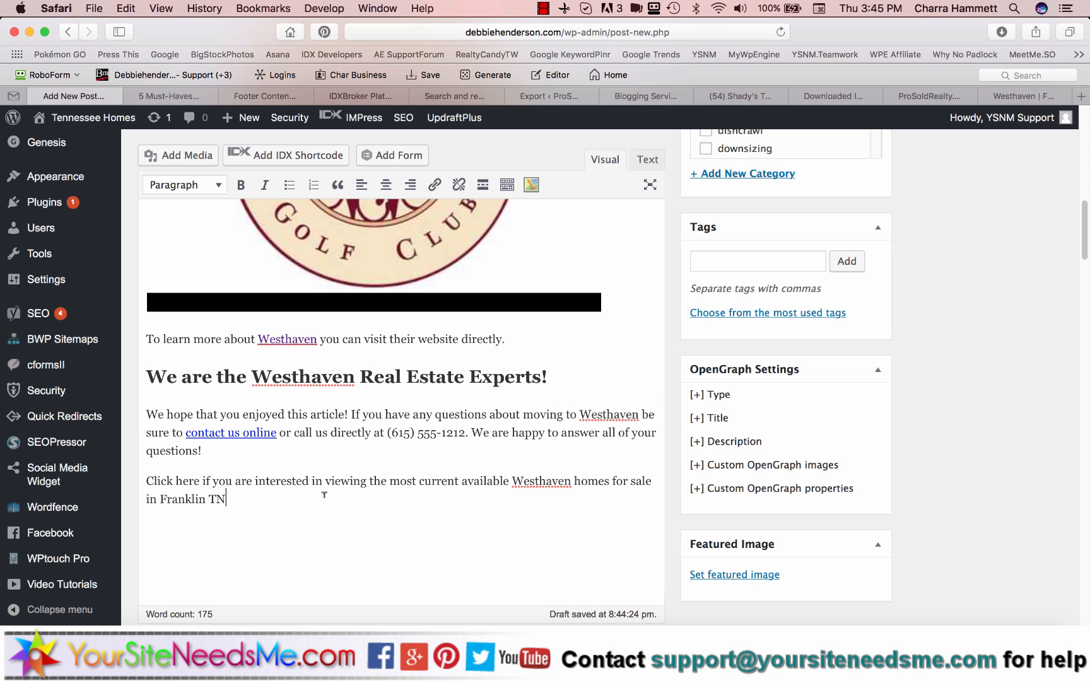
# Add the Heading 3 subheading "Most Recent Westhaven Homes for Sale:" above the Golf Course Community heading, with an empty paragraph beneath it
pyautogui.scroll(10, 349, 468)
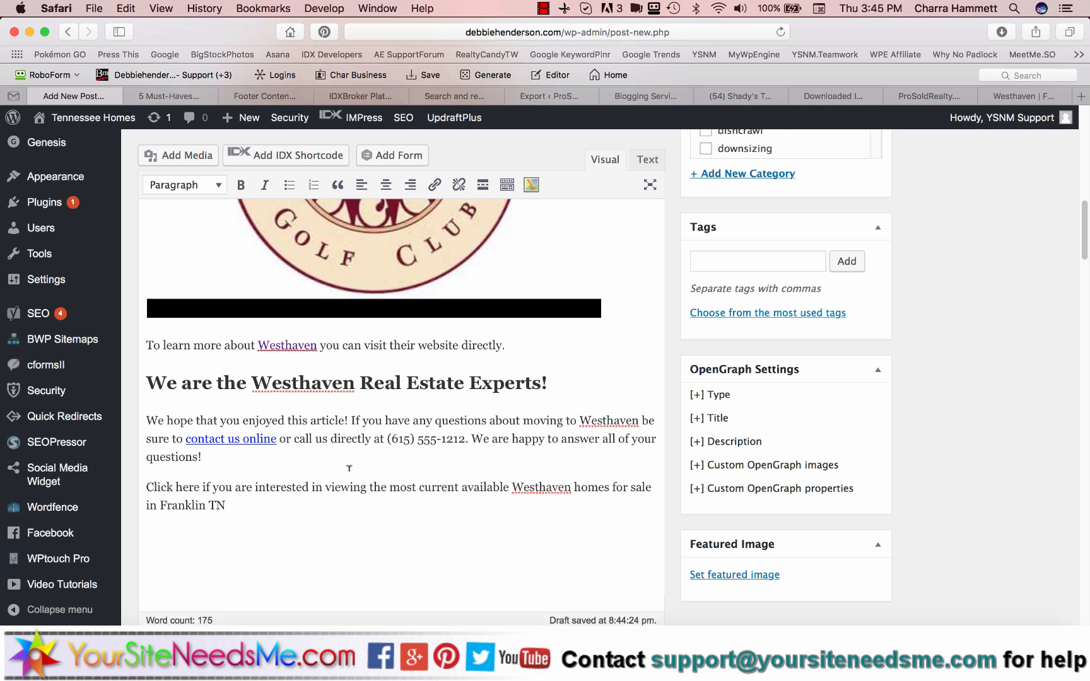
pyautogui.scroll(2, 348, 468)
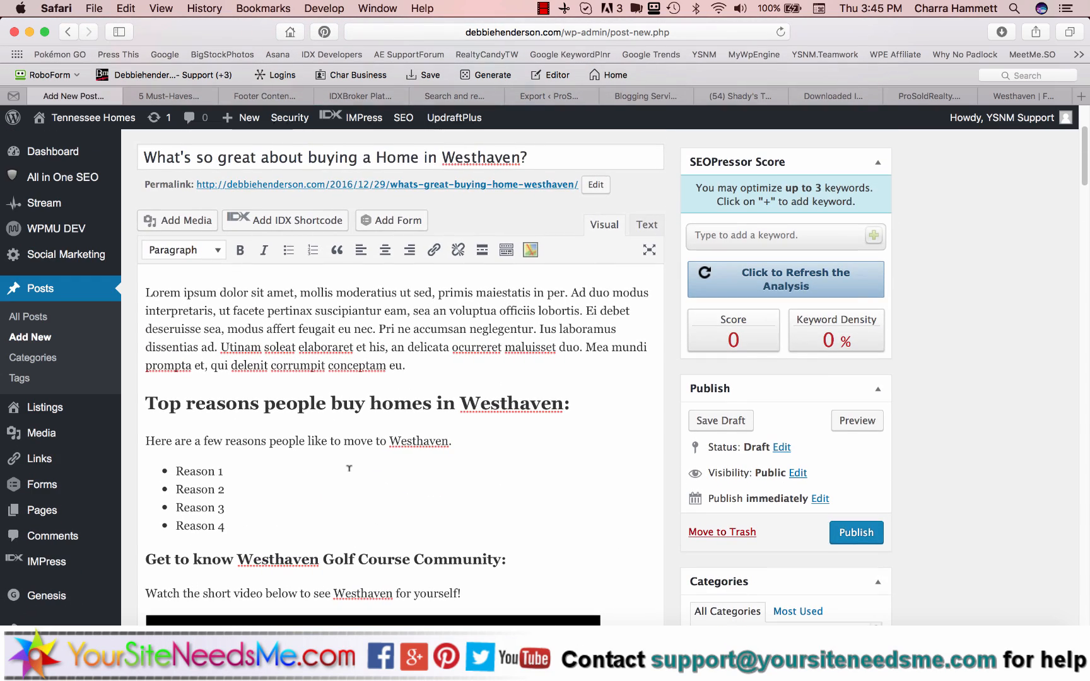
pyautogui.scroll(-2, 348, 469)
pyautogui.click(146, 508)
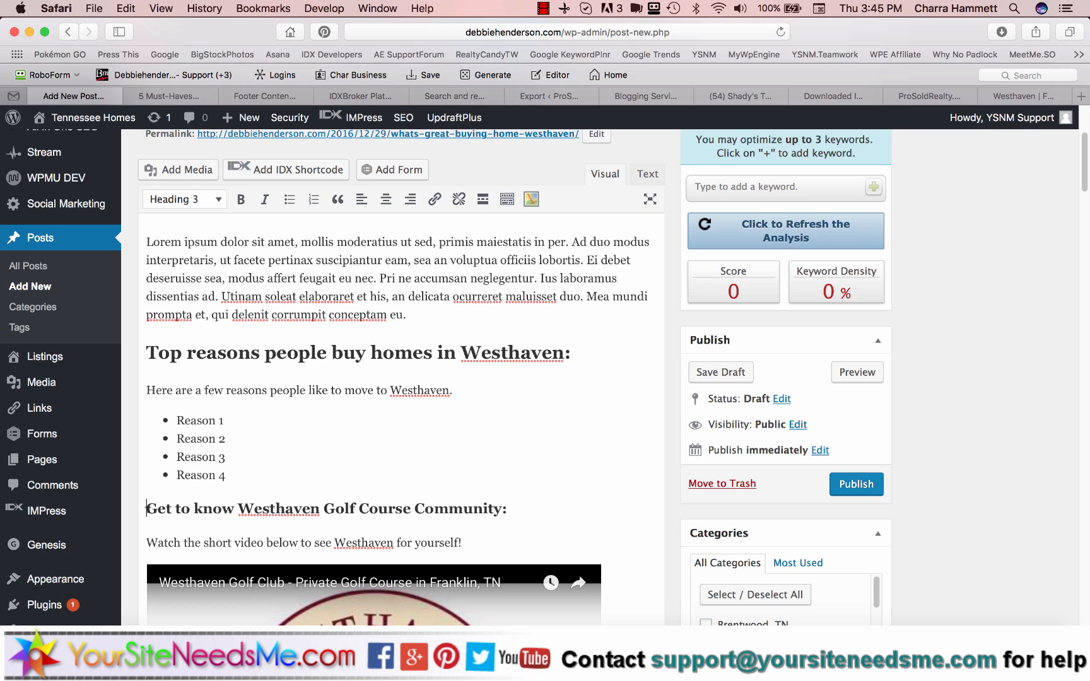
pyautogui.press('Return')
pyautogui.write('Po')
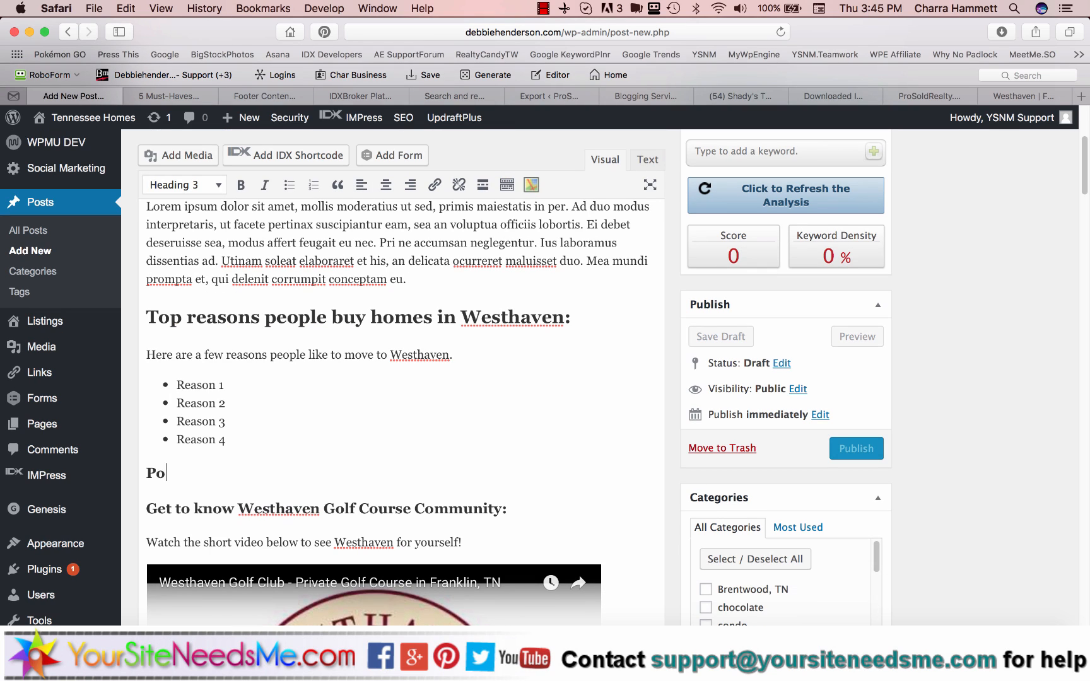
pyautogui.press('BackSpace')
pyautogui.press('BackSpace')
pyautogui.write('Most Recent West')
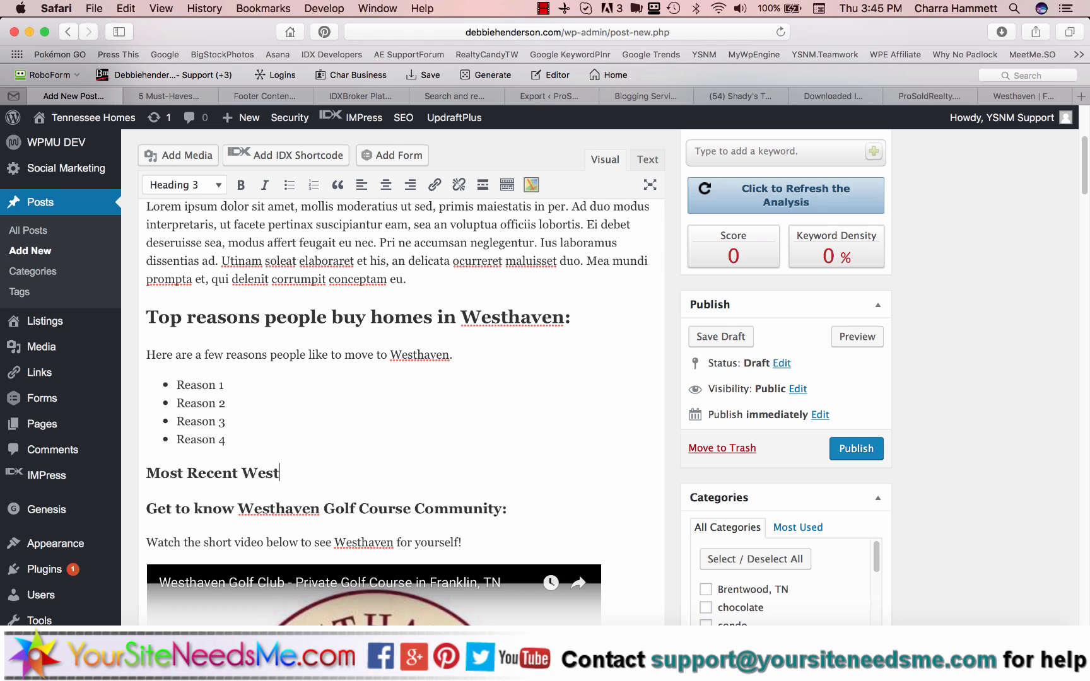
pyautogui.write('haven Homes for S')
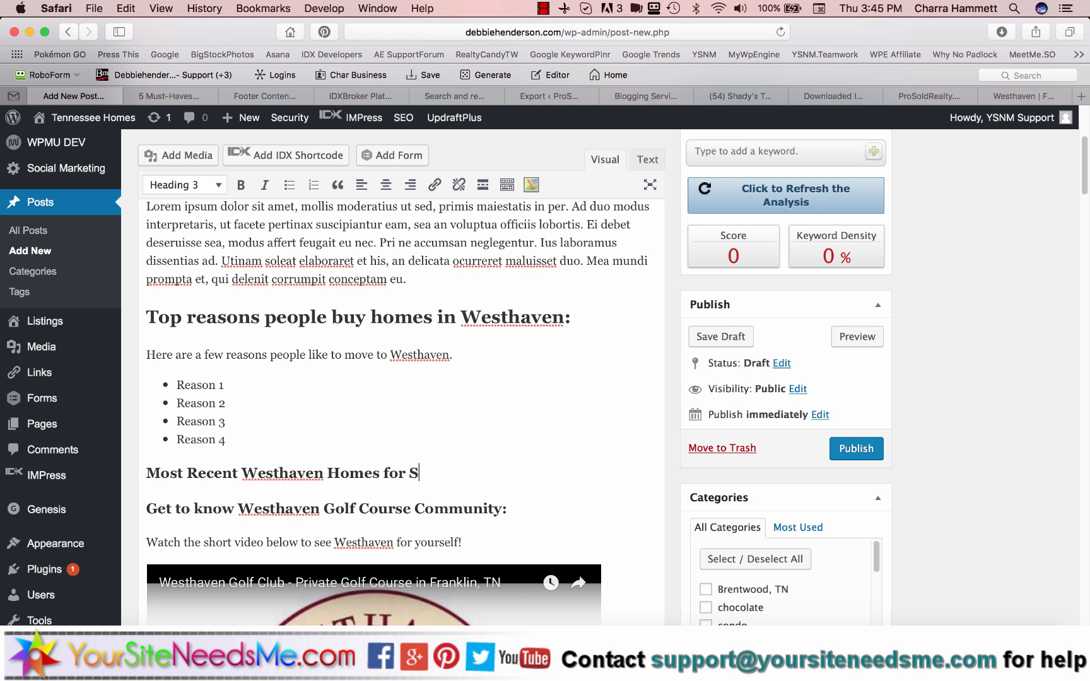
pyautogui.write('ale:')
pyautogui.press('Return')
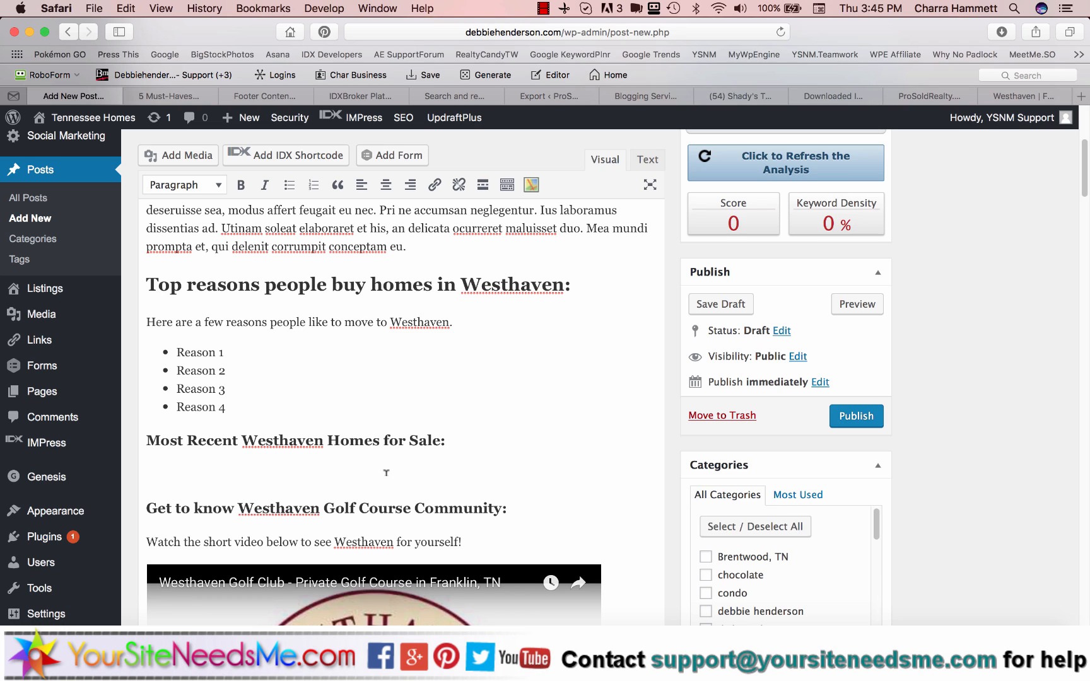
# Write "View the most recent properties listed in the last 10 days:" under the "Most Recent Westhaven Homes for Sale:" subheading
pyautogui.write('View the most recent homes')
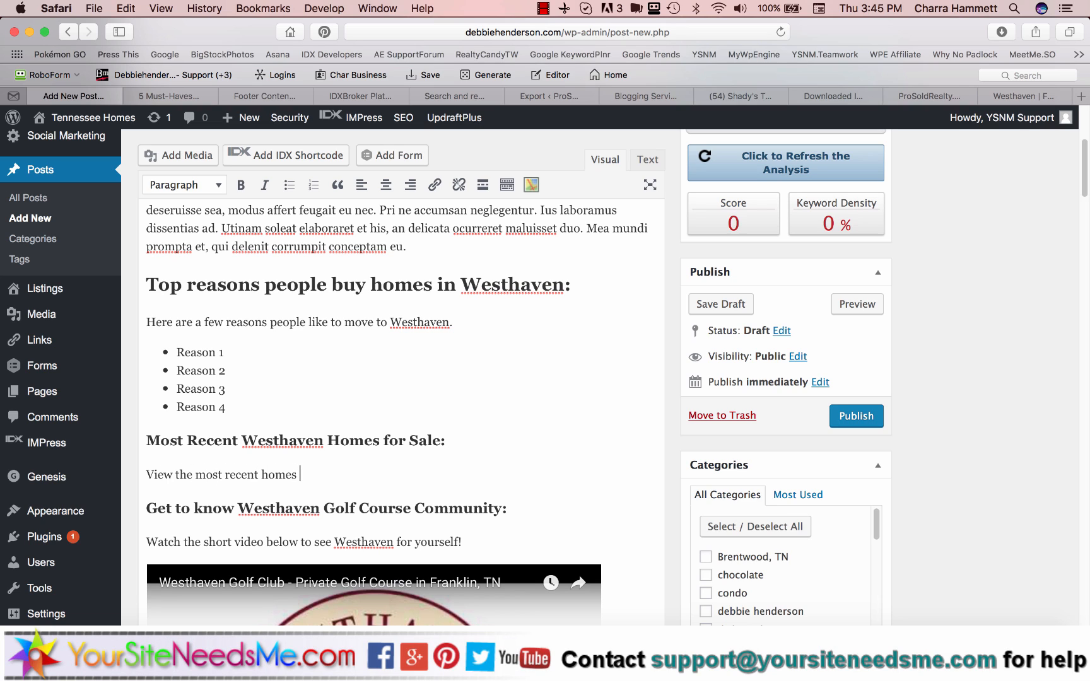
pyautogui.press('BackSpace')
pyautogui.press('BackSpace')
pyautogui.press('BackSpace')
pyautogui.write('properties available in')
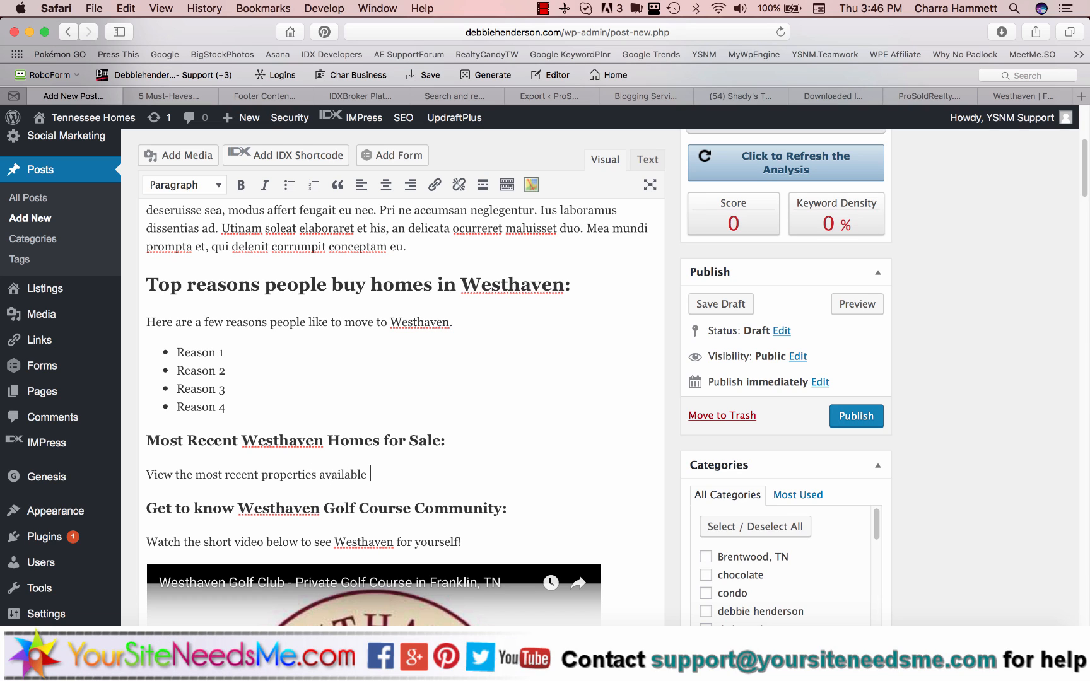
pyautogui.press('BackSpace')
pyautogui.press('BackSpace')
pyautogui.press('BackSpace')
pyautogui.press('BackSpace')
pyautogui.press('BackSpace')
pyautogui.press('BackSpace')
pyautogui.press('BackSpace')
pyautogui.write('listed in  the last 10 days')
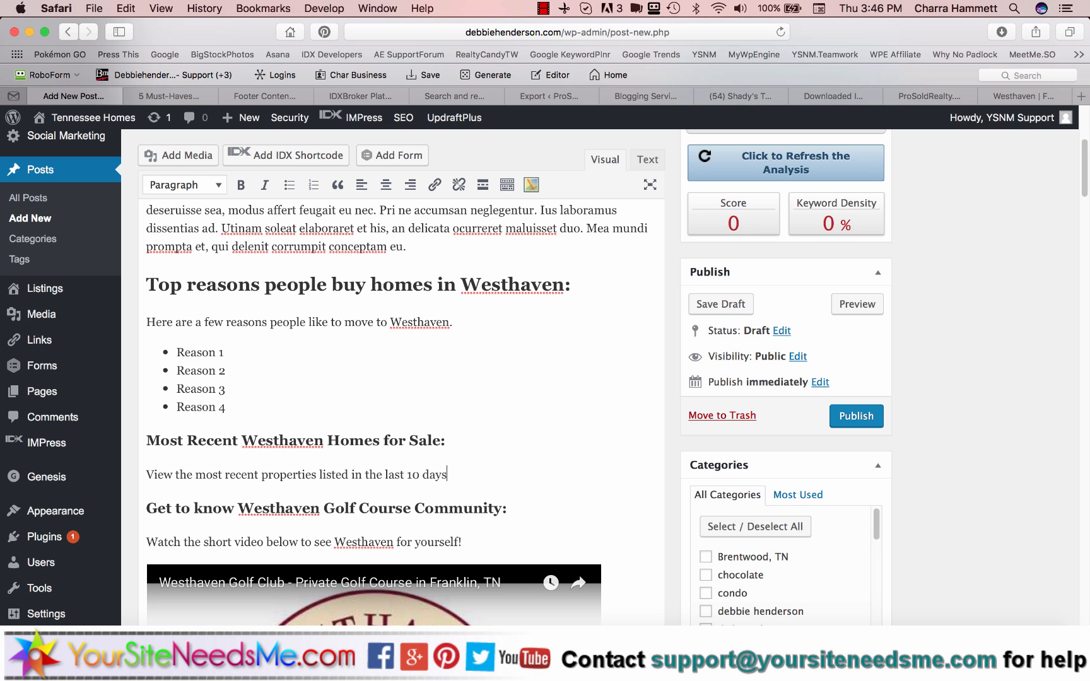
pyautogui.write(':')
# Add a placeholder paragraph "xxxxx" below the sentence about recently listed properties
pyautogui.scroll(-1, 545, 378)
pyautogui.press('Return')
pyautogui.write('xxxxx')
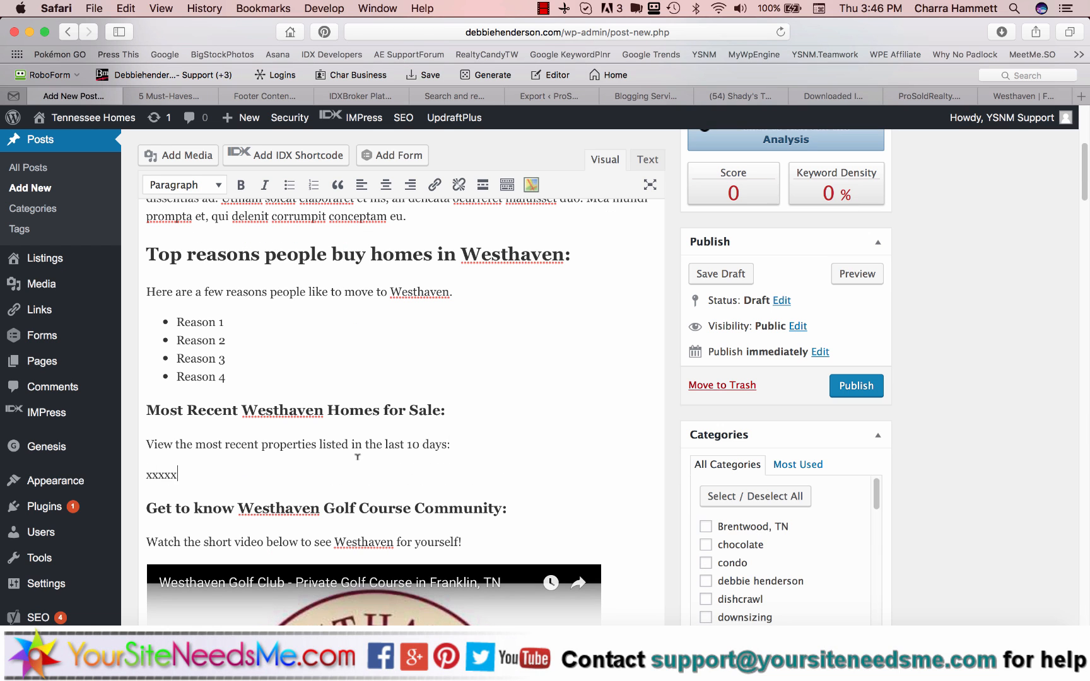
# Switch to Chrome and log in to the client's IDX Broker account from the client search results
pyautogui.scroll(-5, 545, 379)
pyautogui.scroll(-5, 358, 456)
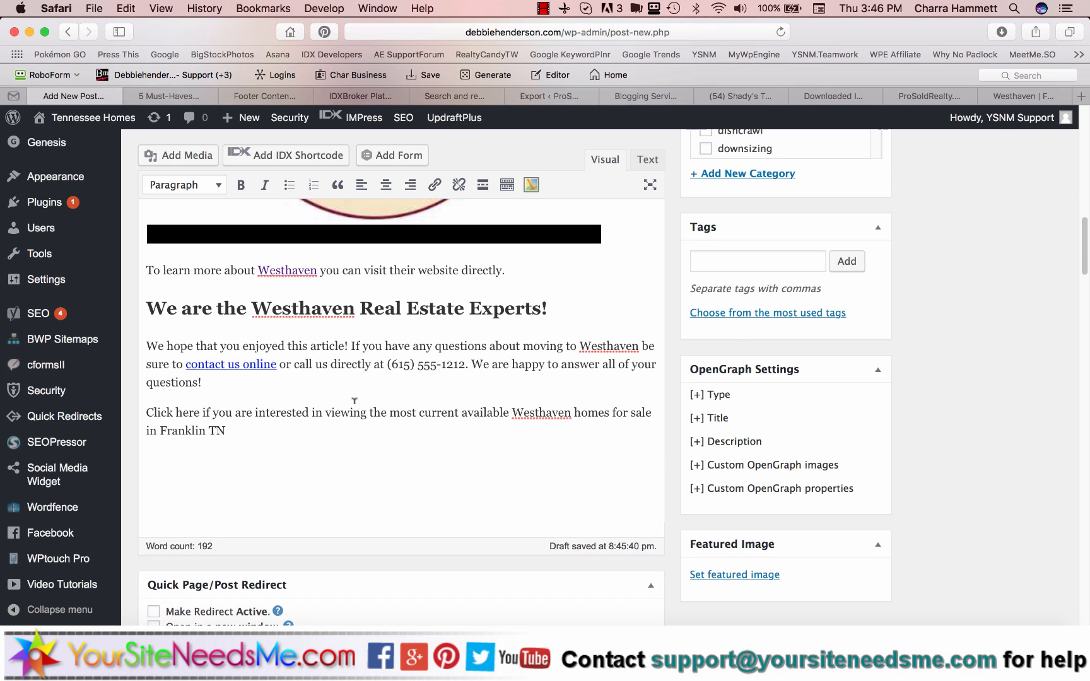
pyautogui.press('super+Tab')
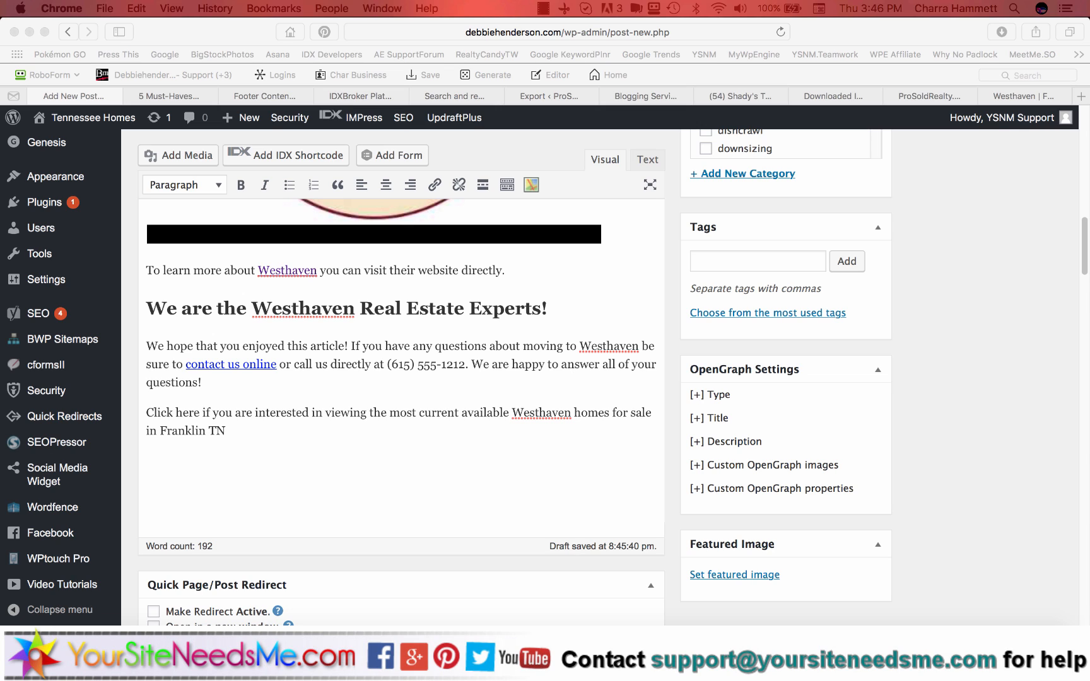
pyautogui.moveTo(1089, 82); pyautogui.dragTo(895, 88)
pyautogui.scroll(-4, 570, 423)
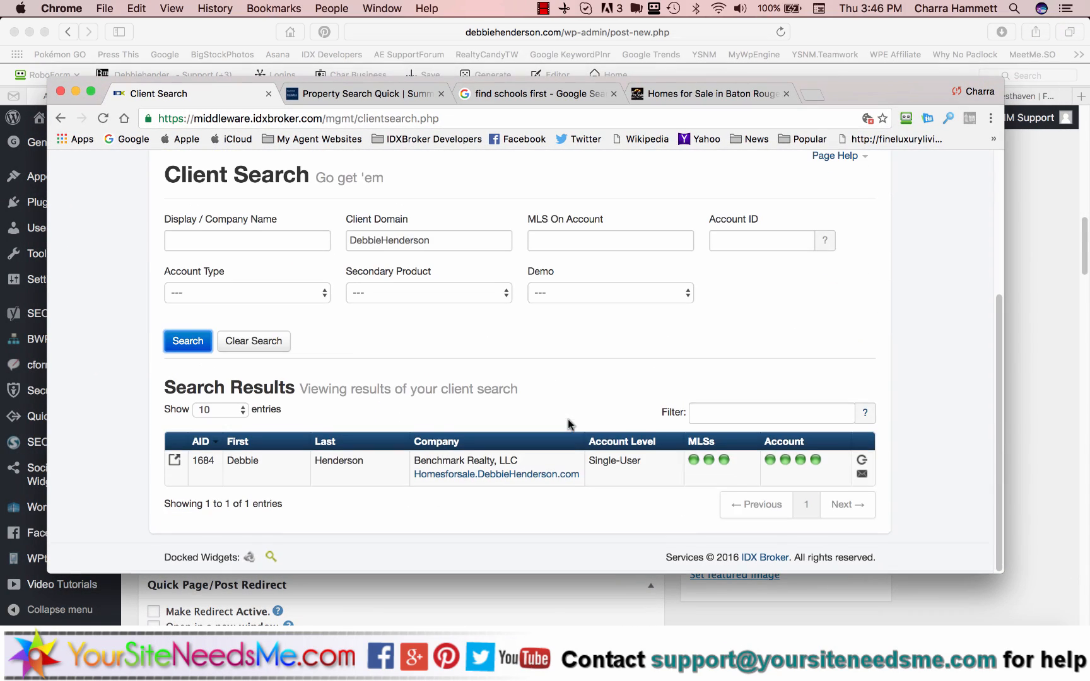
pyautogui.click(862, 463)
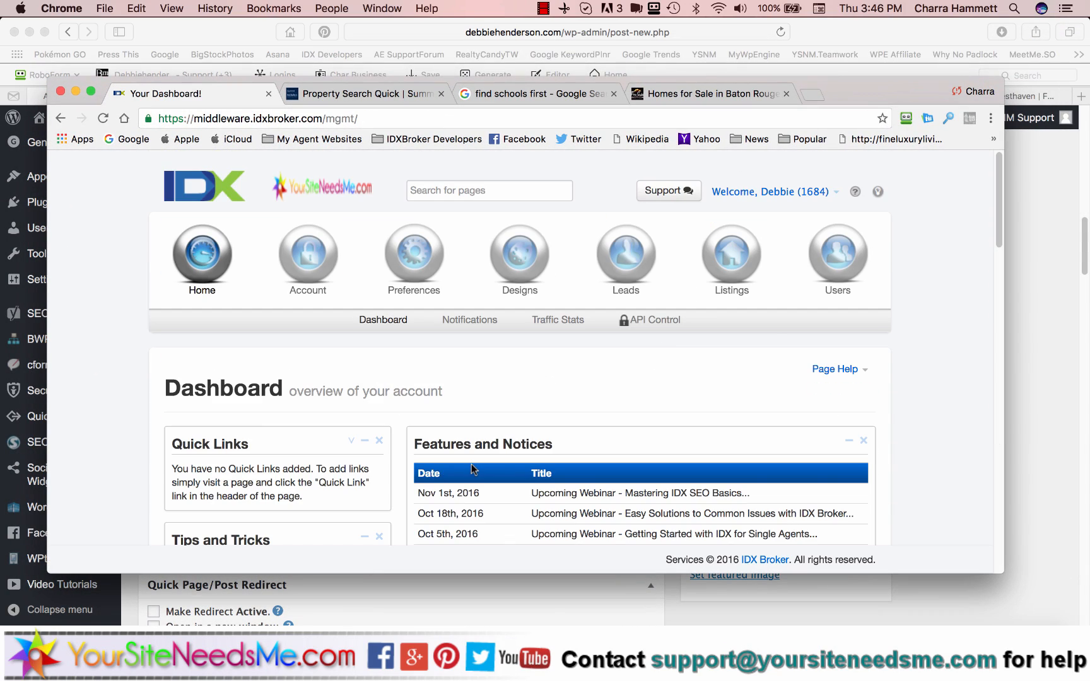
# Open the saved links management page, search the links for "westhaven" and clear the search
pyautogui.moveTo(413, 256)
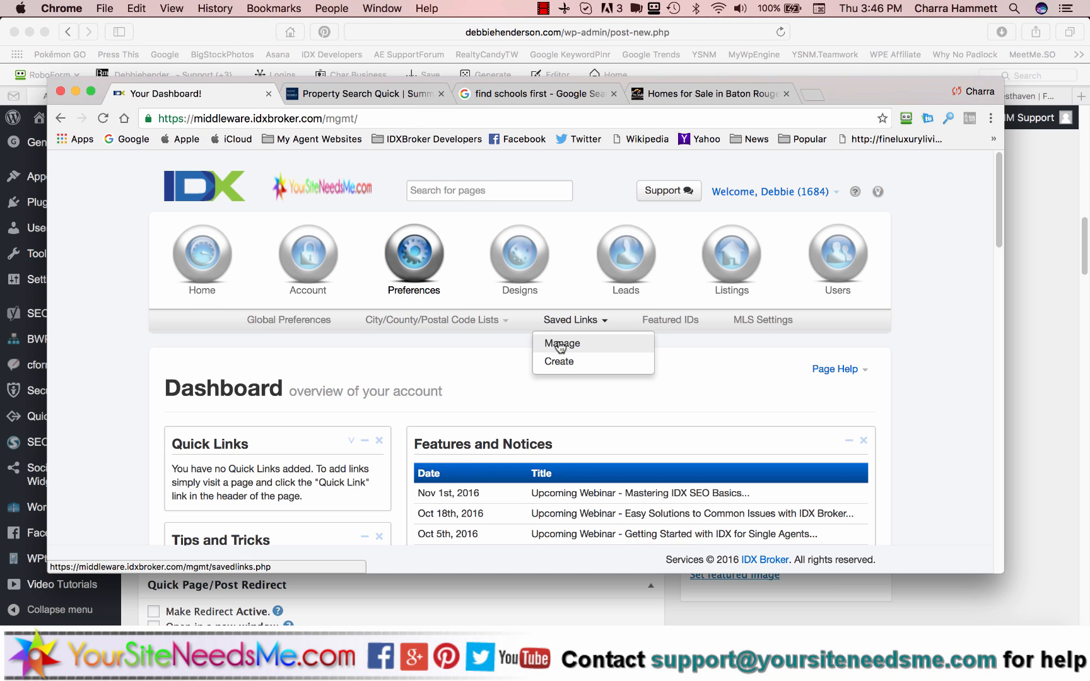
pyautogui.click(560, 343)
pyautogui.scroll(-4, 898, 408)
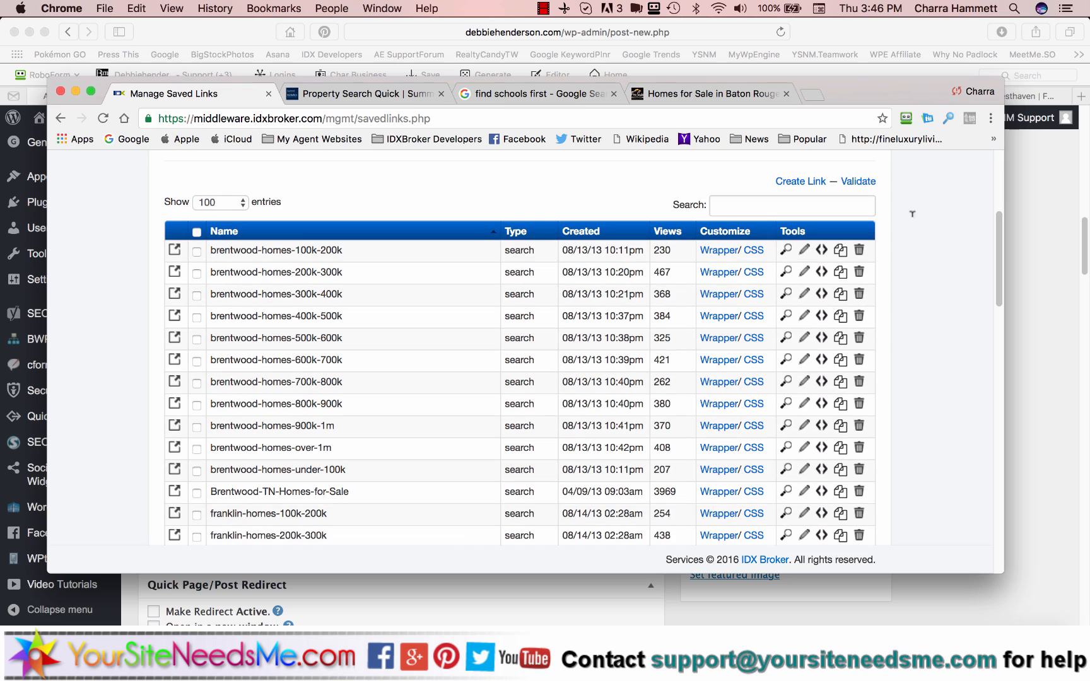
pyautogui.click(796, 201)
pyautogui.write('westhaven')
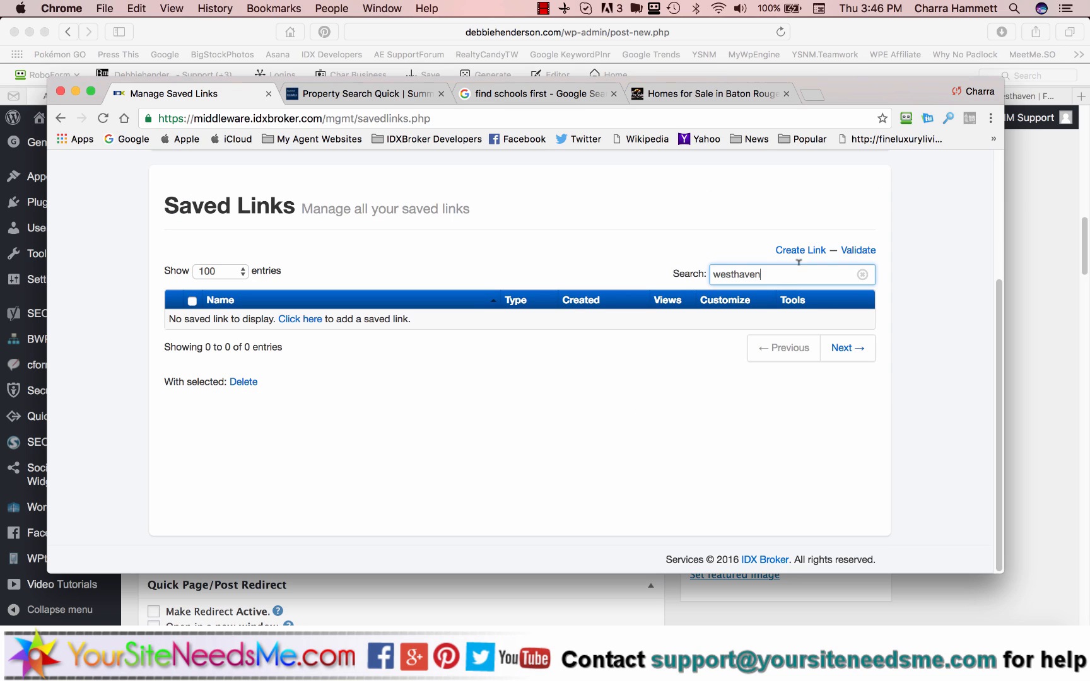
pyautogui.press('super+a')
pyautogui.press('BackSpace')
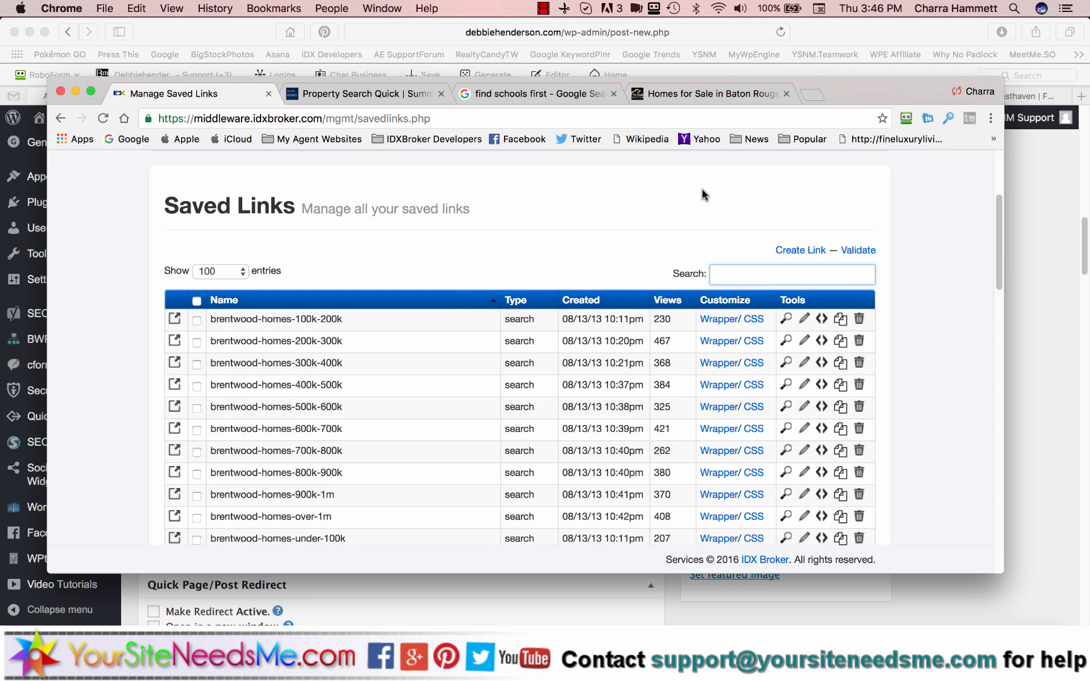
# Start creating a saved link based on the Homes search page and proceed to its criteria
pyautogui.click(800, 251)
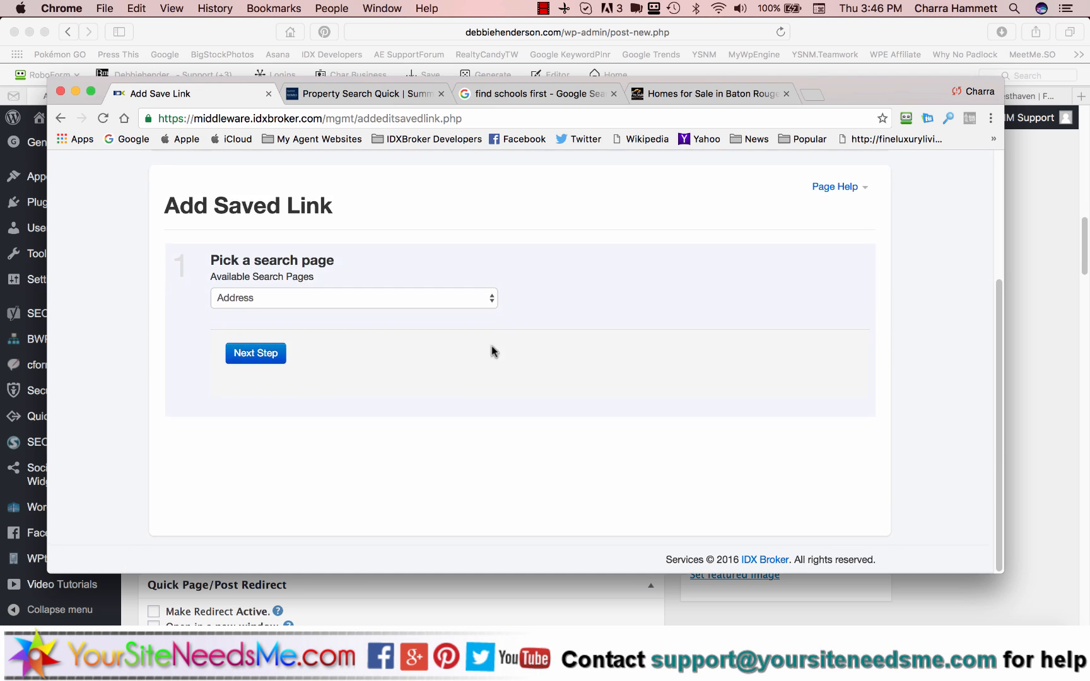
pyautogui.click(469, 297)
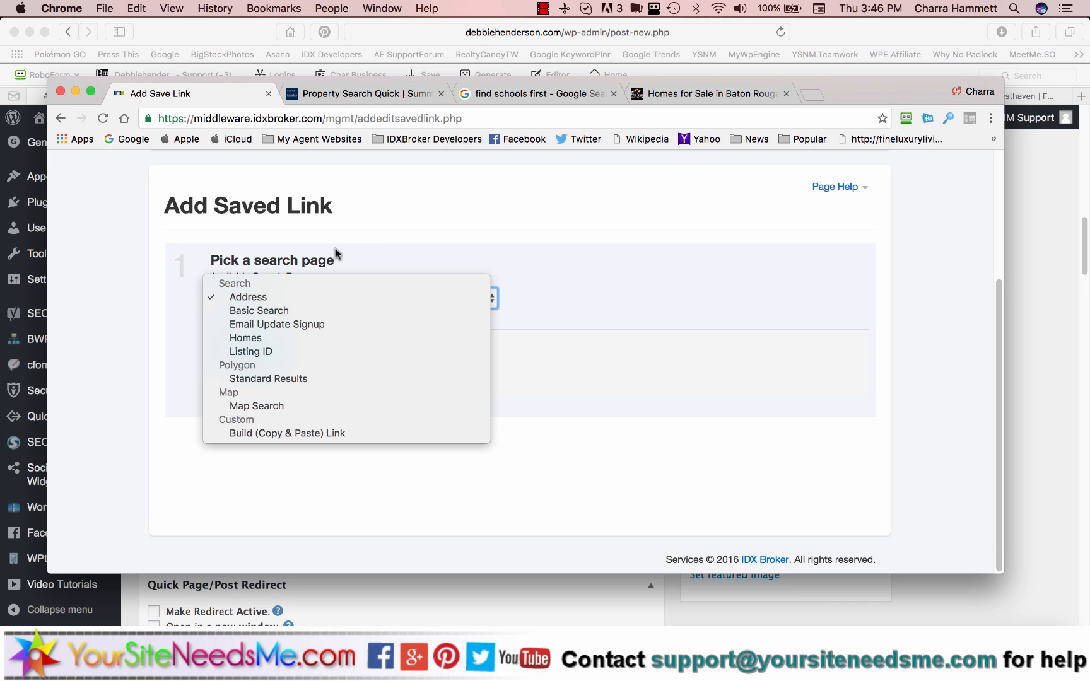
pyautogui.click(260, 337)
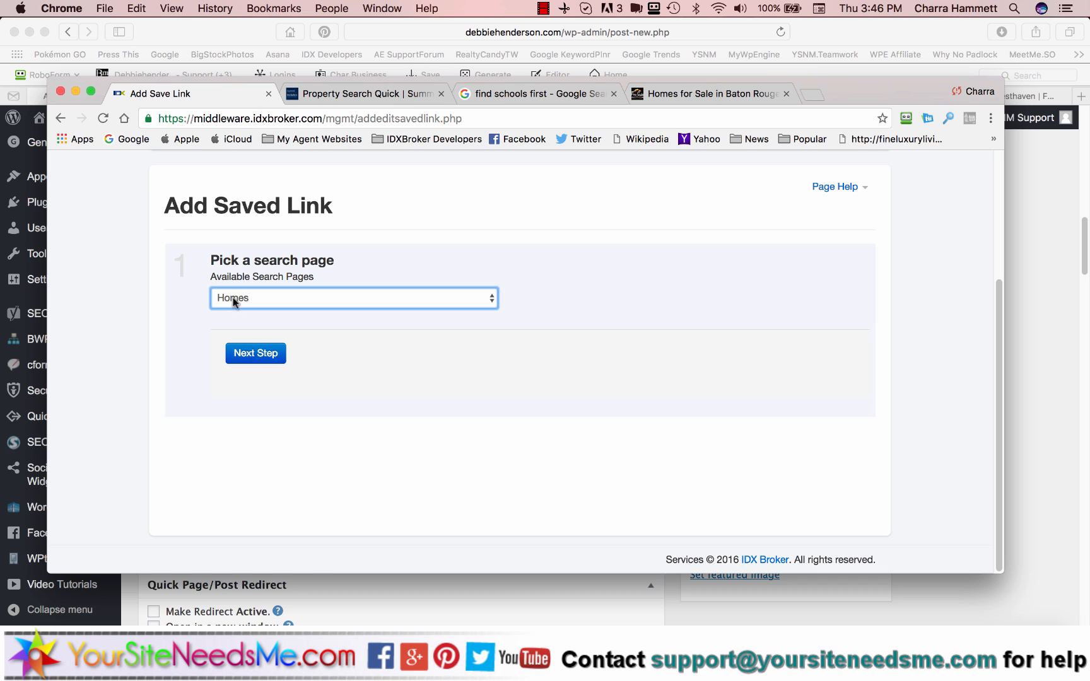
pyautogui.click(247, 353)
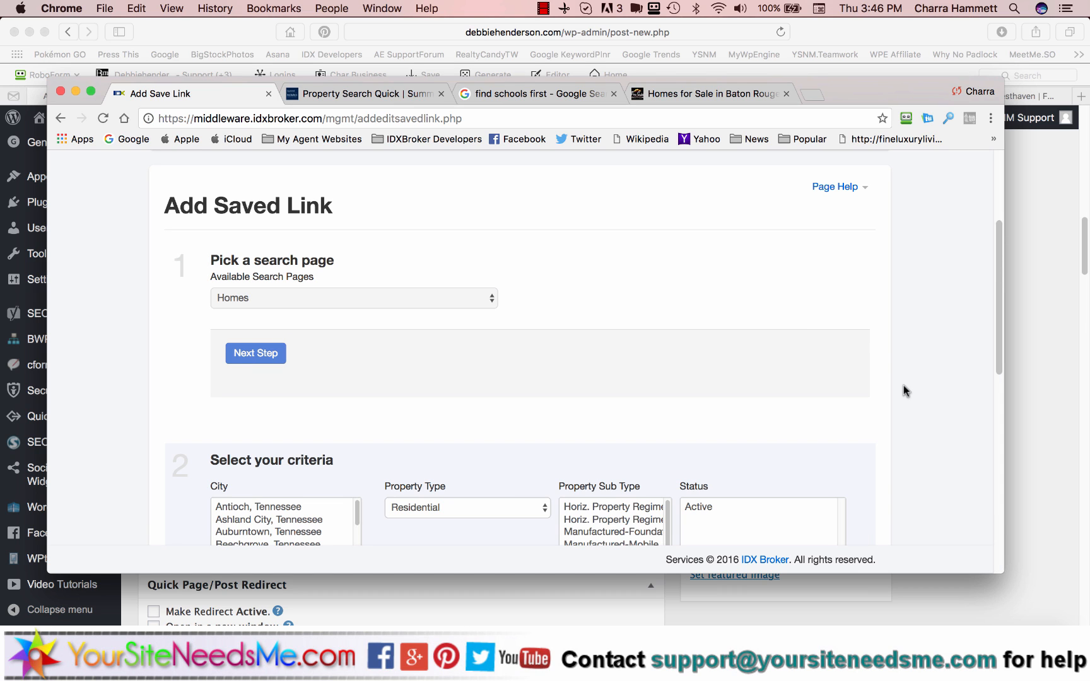
# Review the saved link's search criteria form, including the available sort order choices
pyautogui.scroll(-4, 906, 391)
pyautogui.scroll(-3, 903, 391)
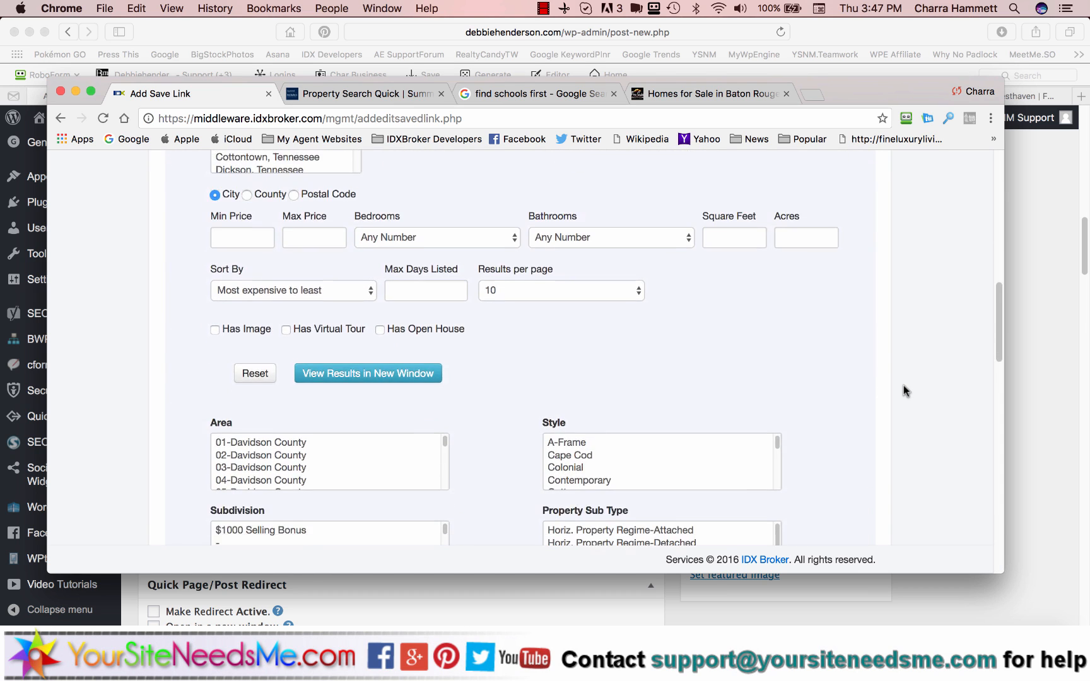
pyautogui.click(331, 281)
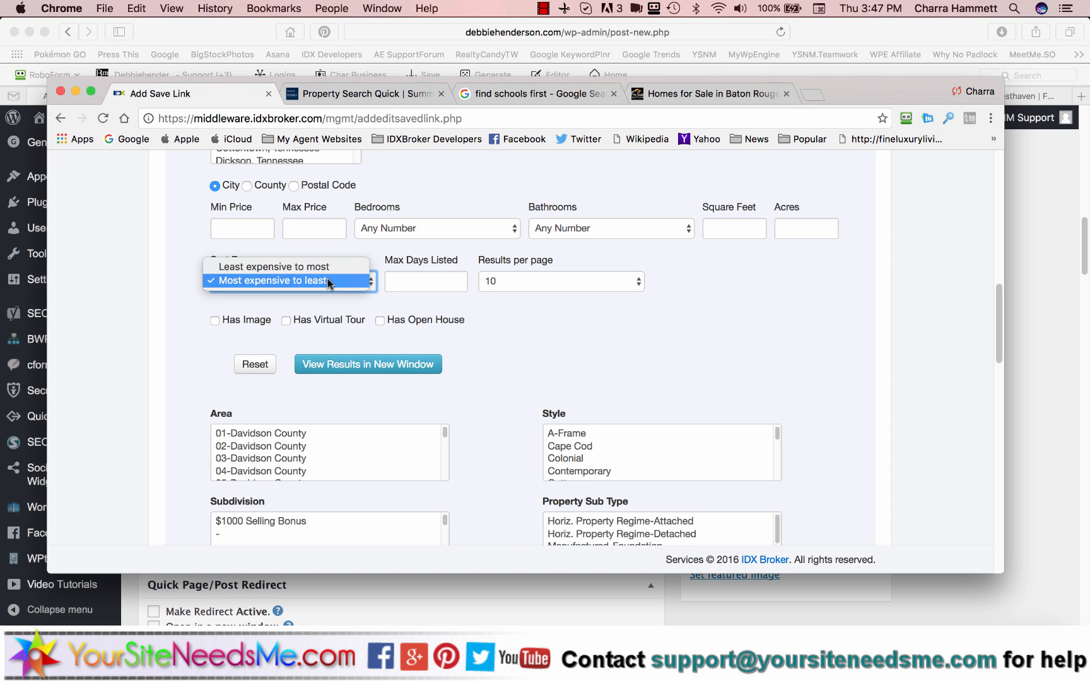
pyautogui.click(178, 298)
pyautogui.scroll(8, 176, 297)
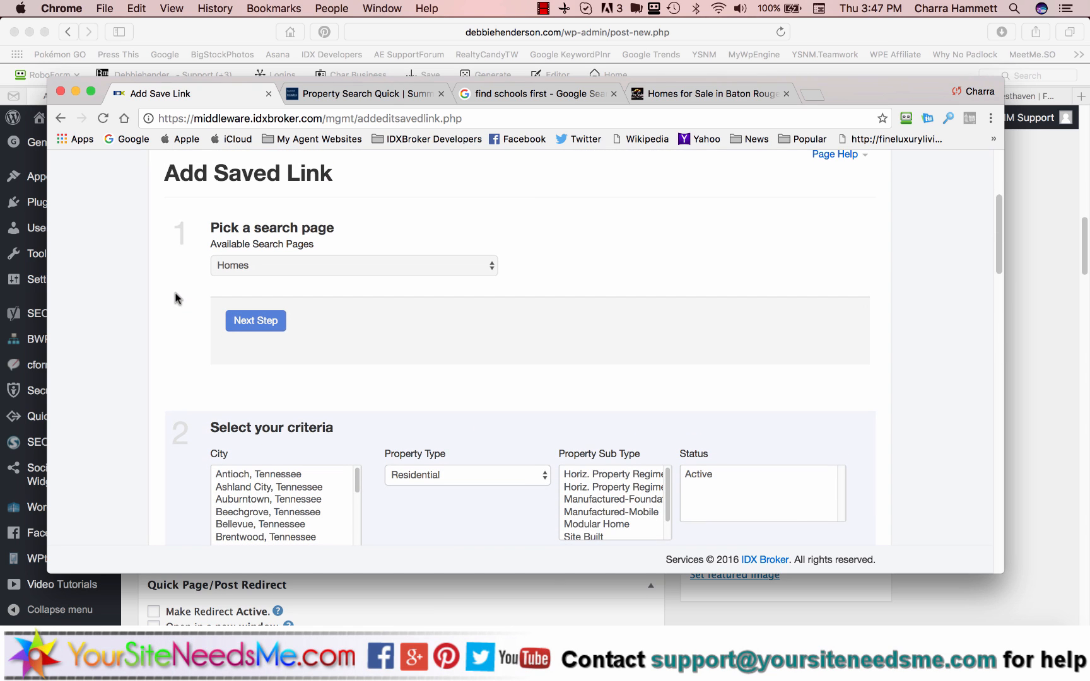
pyautogui.click(541, 9)
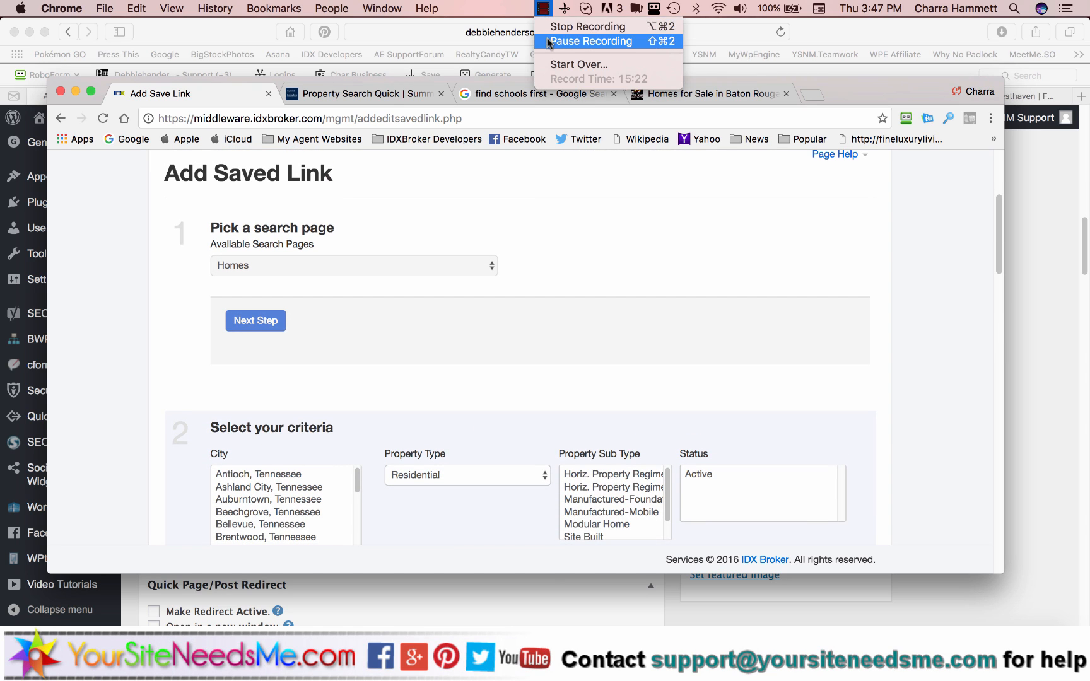
pyautogui.click(590, 30)
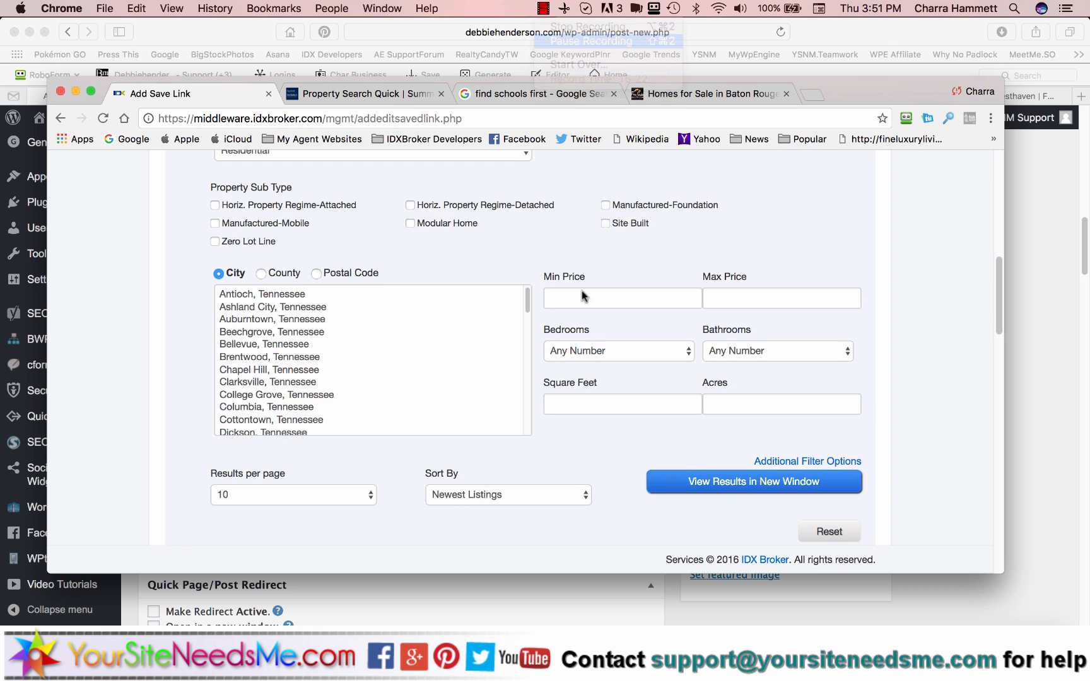
pyautogui.scroll(5, 511, 229)
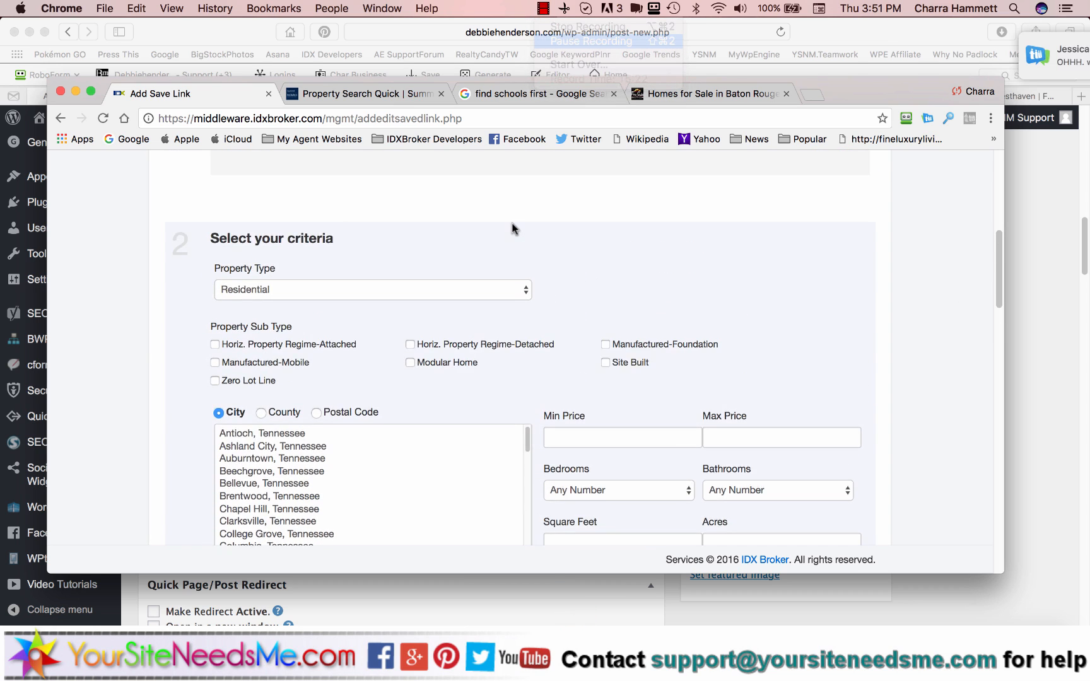
pyautogui.scroll(6, 596, 303)
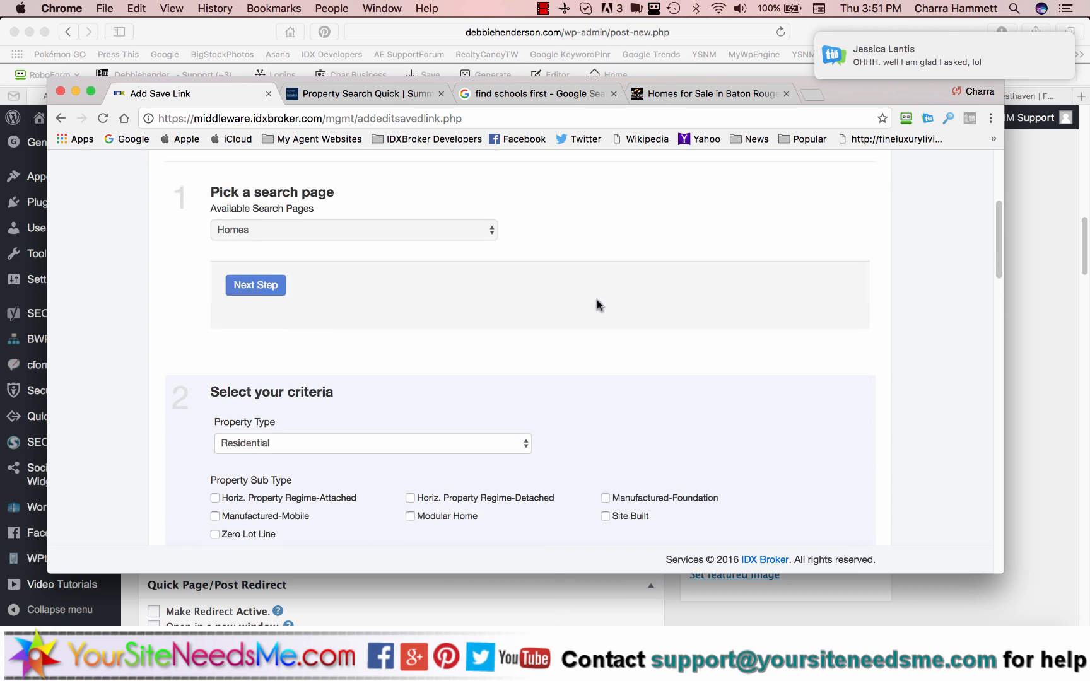
pyautogui.scroll(-9, 482, 360)
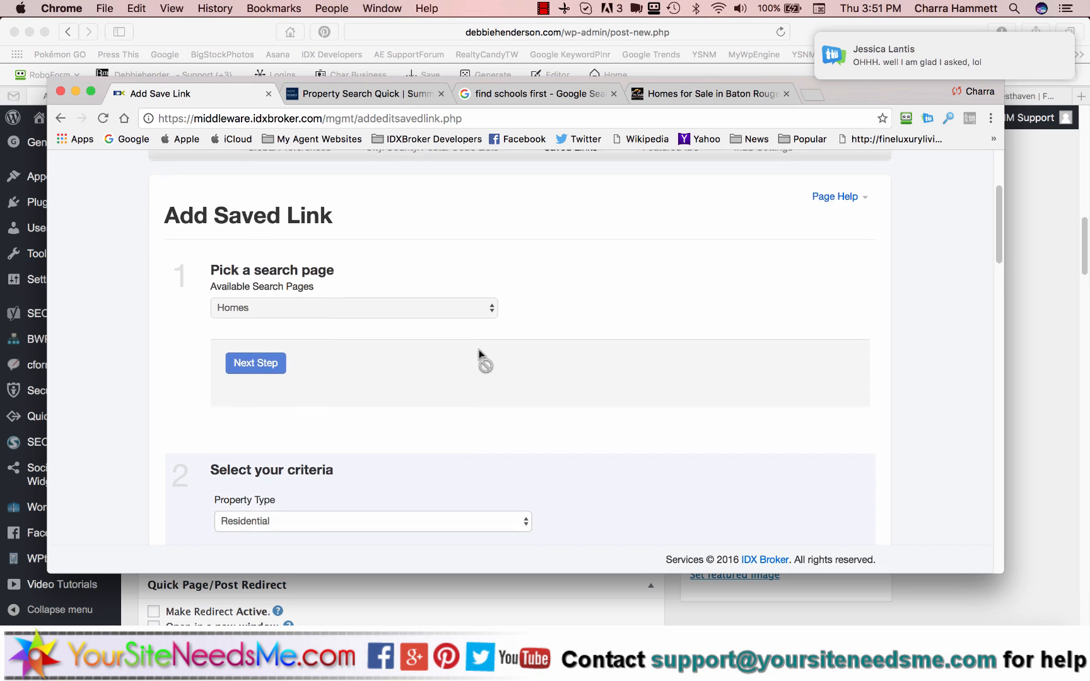
pyautogui.scroll(-2, 566, 385)
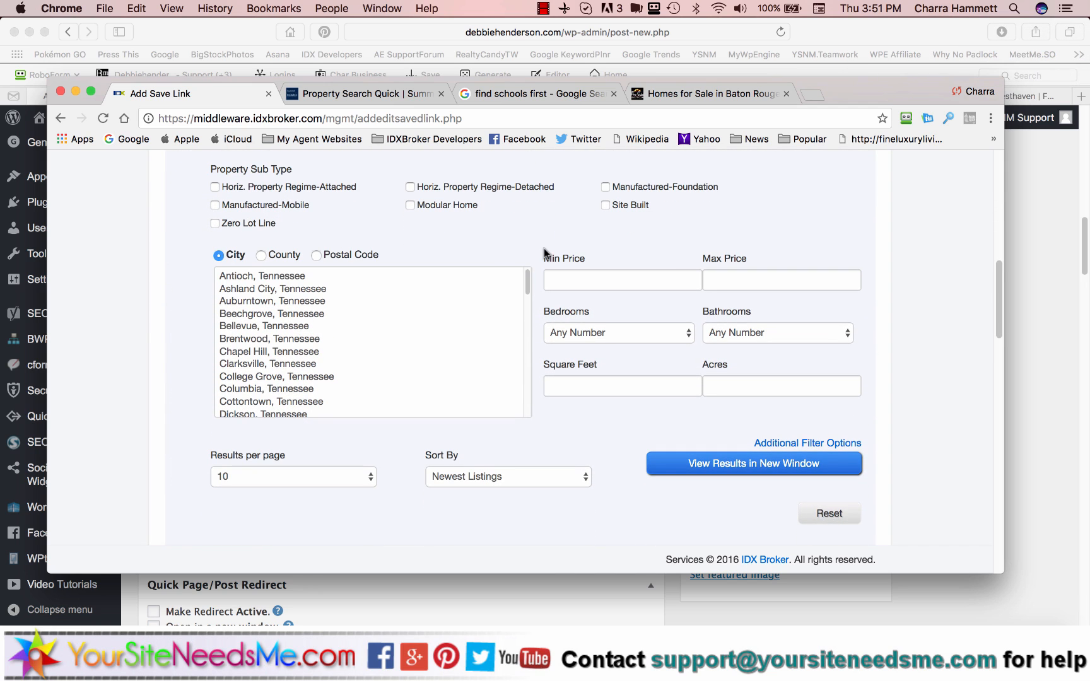
# Use Newest Listings as the sort order and set the maximum days listed to 10 in the additional filters
pyautogui.click(486, 477)
pyautogui.click(486, 477)
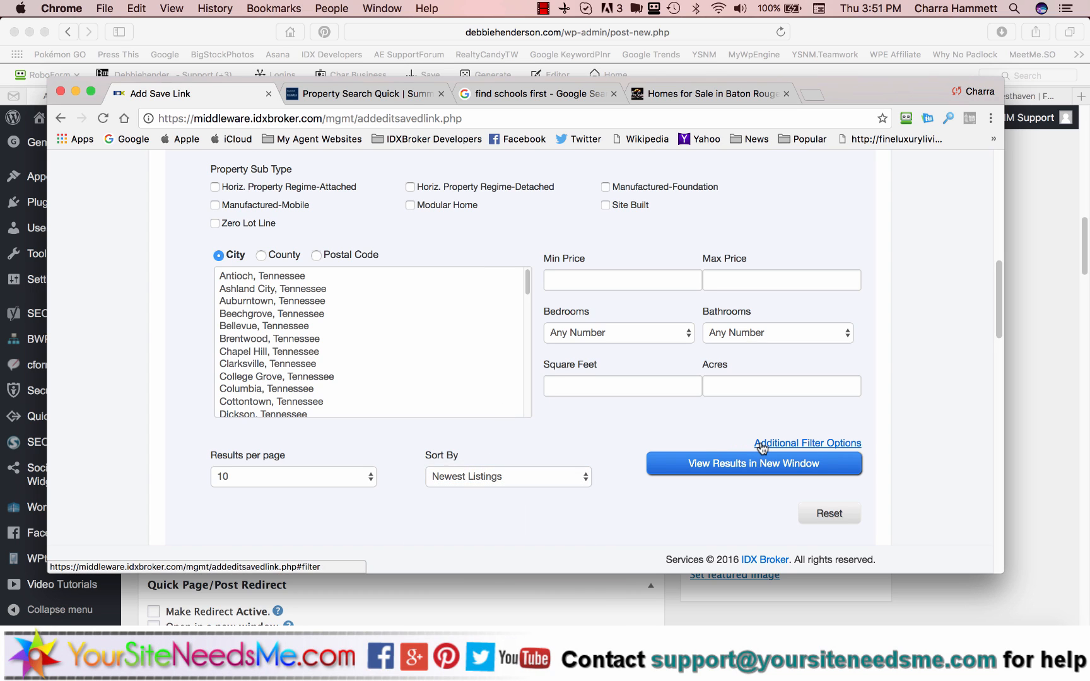
pyautogui.click(761, 444)
pyautogui.click(796, 472)
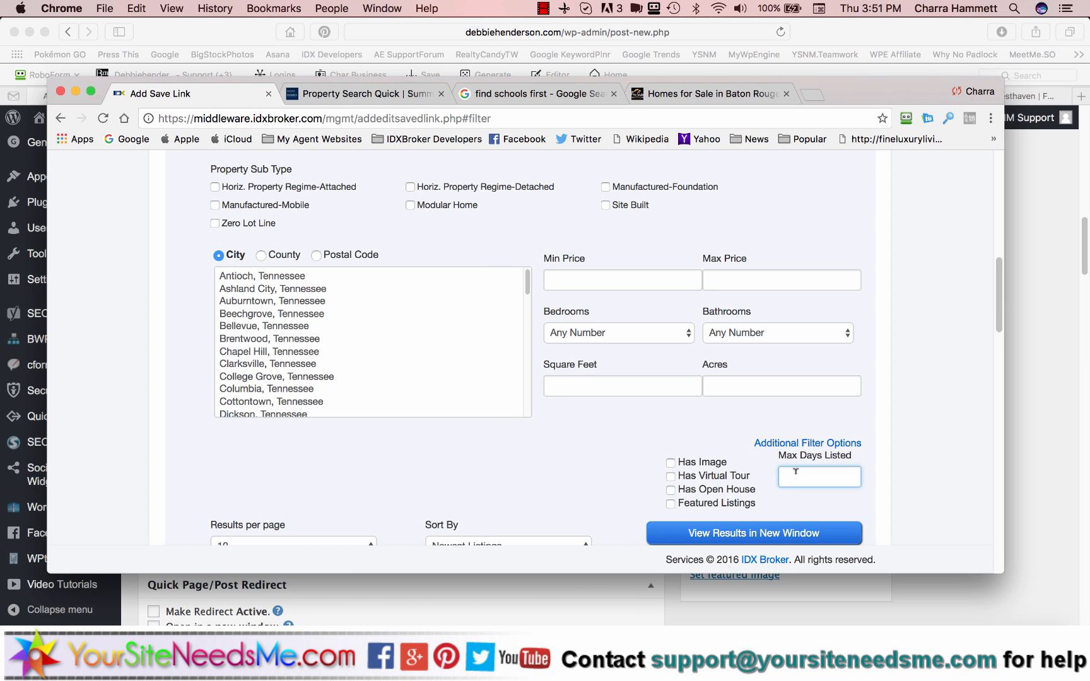
pyautogui.write('10')
pyautogui.click(609, 451)
# Select the subdivisions West Haven, West Haven Est Sec Ii, West Haven Estates and West Haven Phii as search criteria
pyautogui.scroll(-5, 520, 470)
pyautogui.scroll(-2, 520, 470)
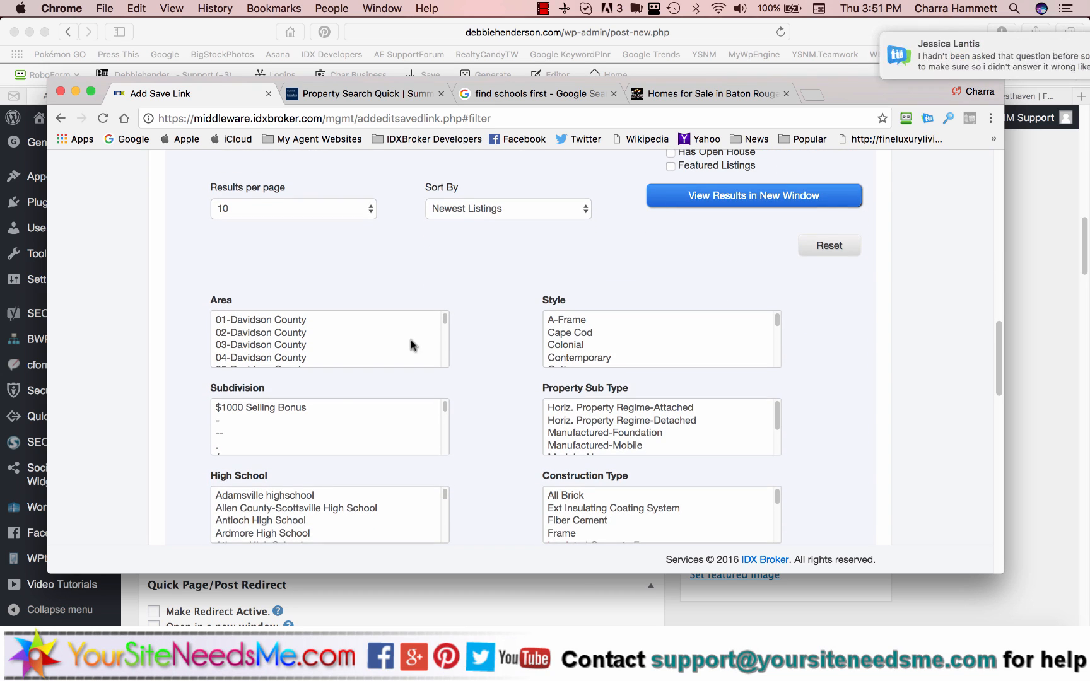
pyautogui.click(332, 420)
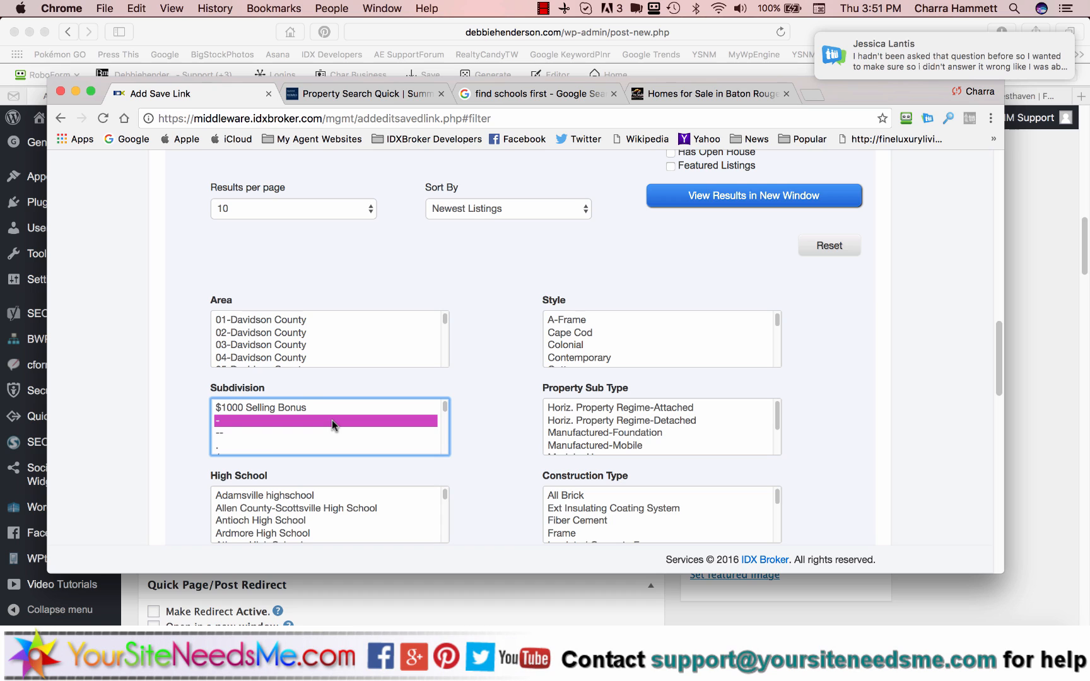
pyautogui.write('west')
pyautogui.press('Down')
pyautogui.press('Down')
pyautogui.press('Down')
pyautogui.press('Down')
pyautogui.press('Down')
pyautogui.press('Down')
pyautogui.press('Down')
pyautogui.press('Down')
pyautogui.press('Down')
pyautogui.press('Down')
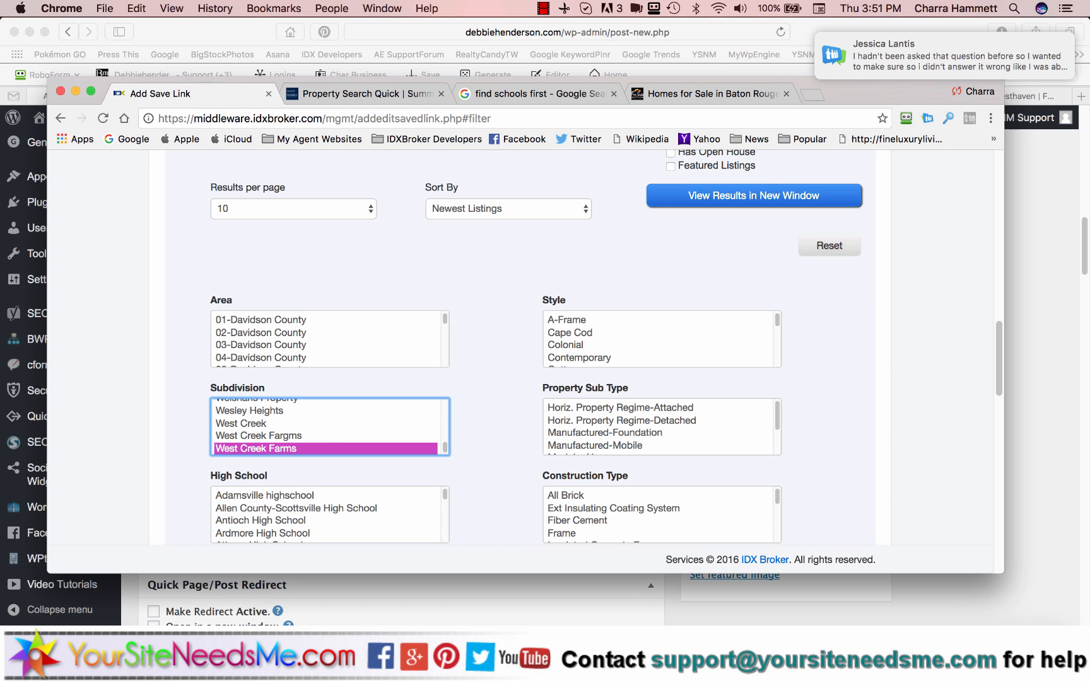
pyautogui.press('Down')
pyautogui.press('Down')
pyautogui.press('Down')
pyautogui.press('Down')
pyautogui.press('Down')
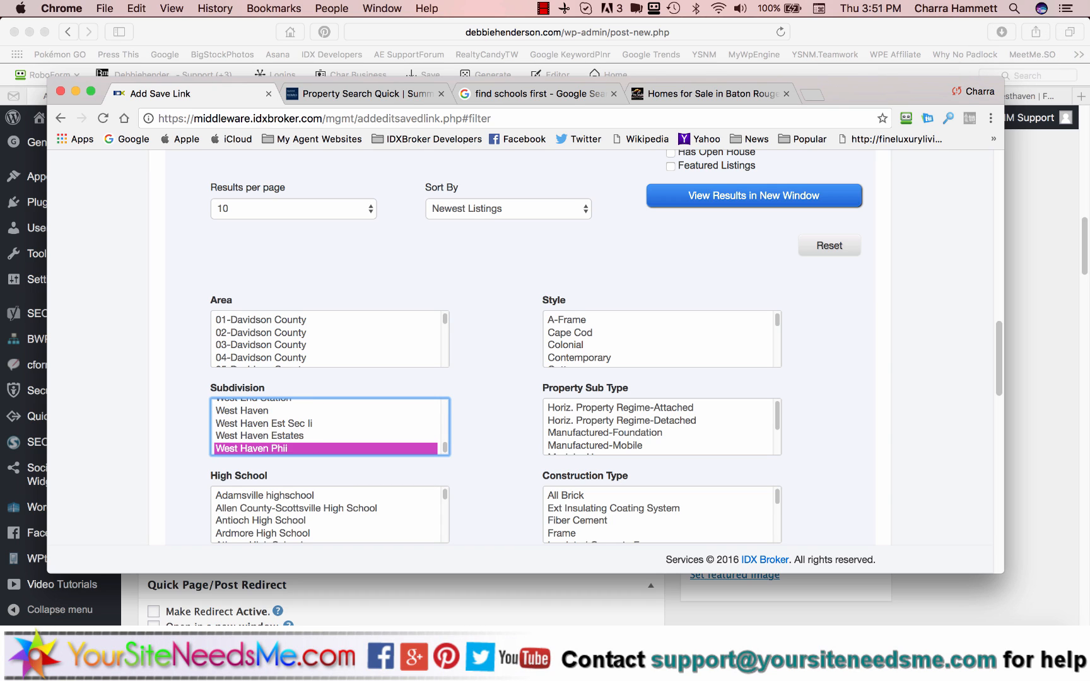
pyautogui.press('Up')
pyautogui.press('Up')
pyautogui.press('Up')
pyautogui.press('Up')
pyautogui.press('Up')
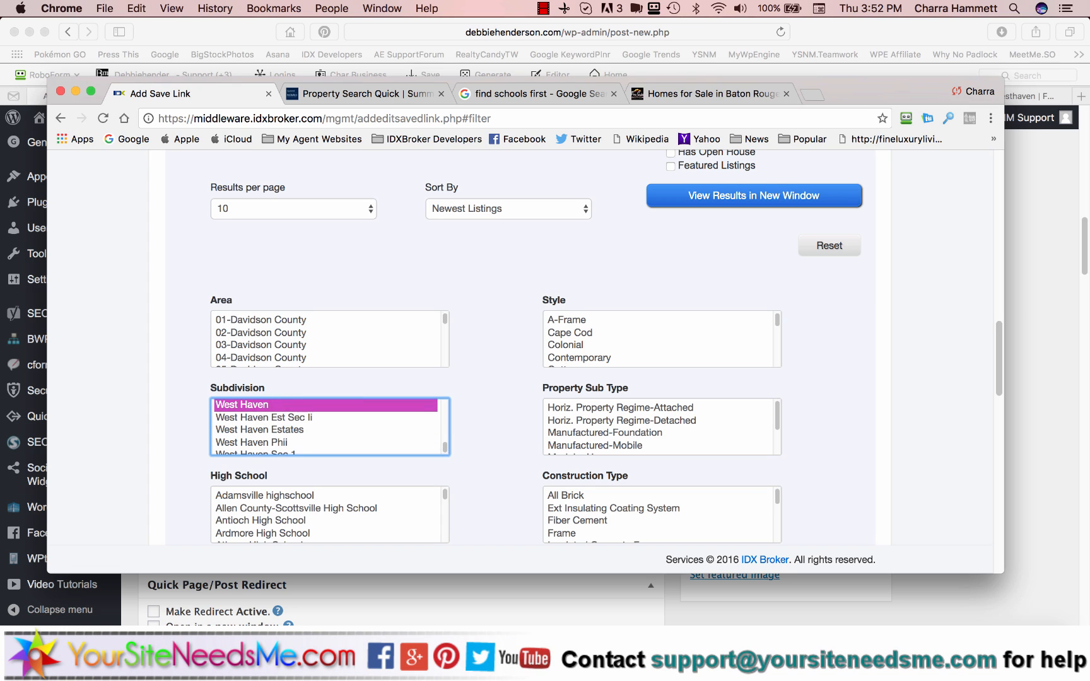
pyautogui.press('Up')
pyautogui.press('Down')
pyautogui.hotkey('shift', 'Down')
pyautogui.hotkey('shift', 'Down')
pyautogui.hotkey('shift', 'Down')
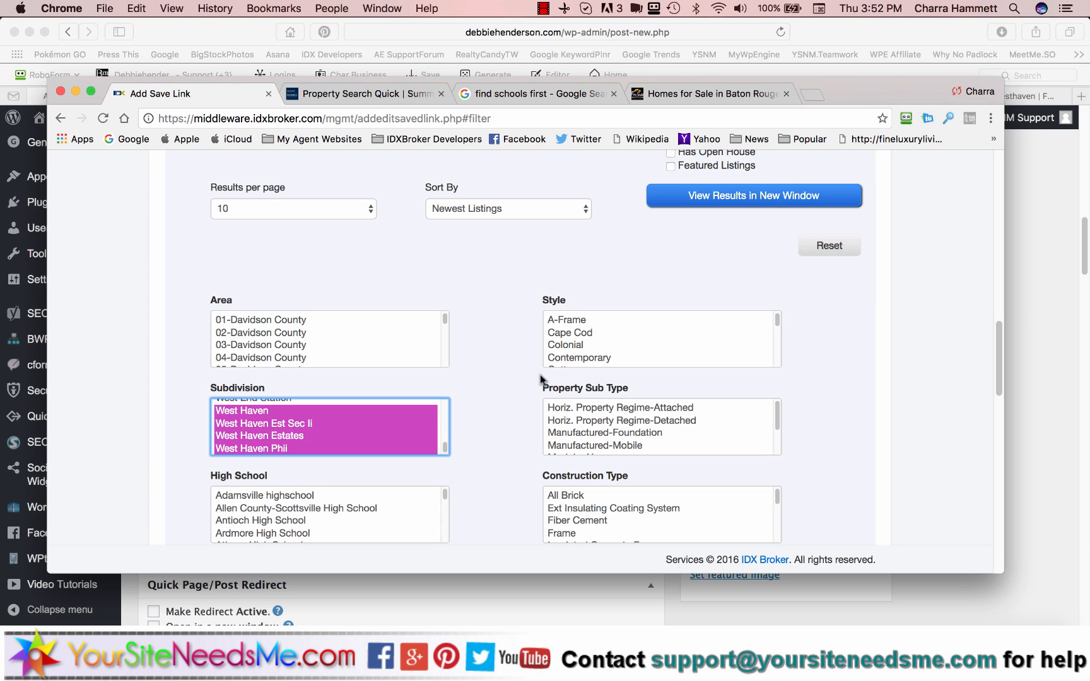
# Add West Haven Sec 1 to the selected subdivisions in the saved link's search criteria
pyautogui.scroll(-5, 365, 429)
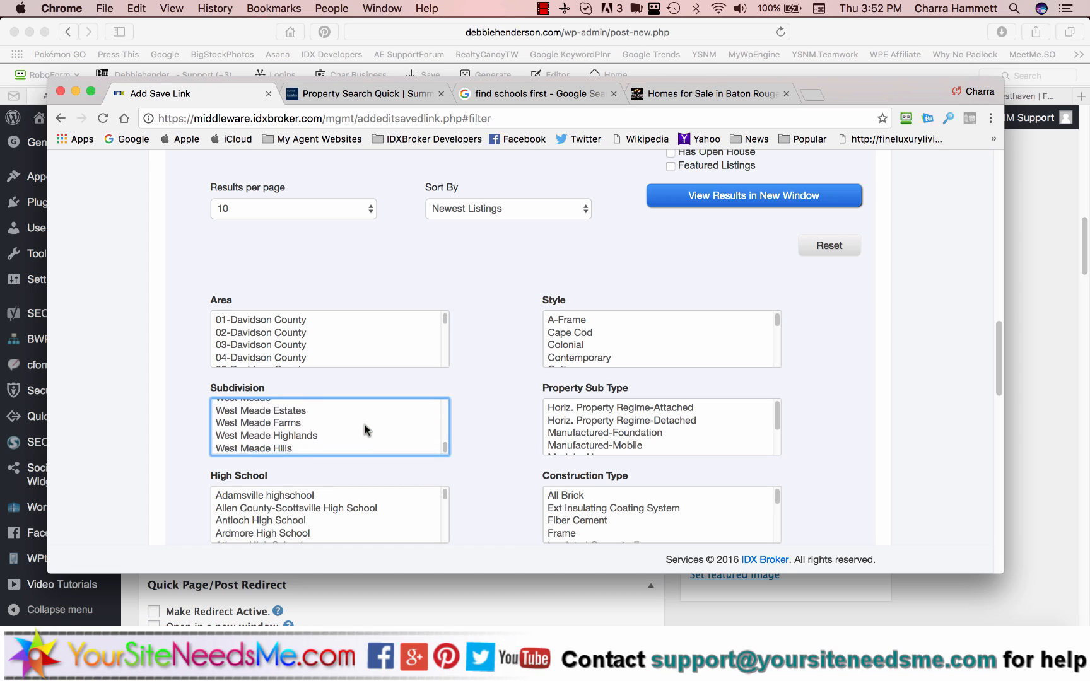
pyautogui.scroll(-6, 365, 430)
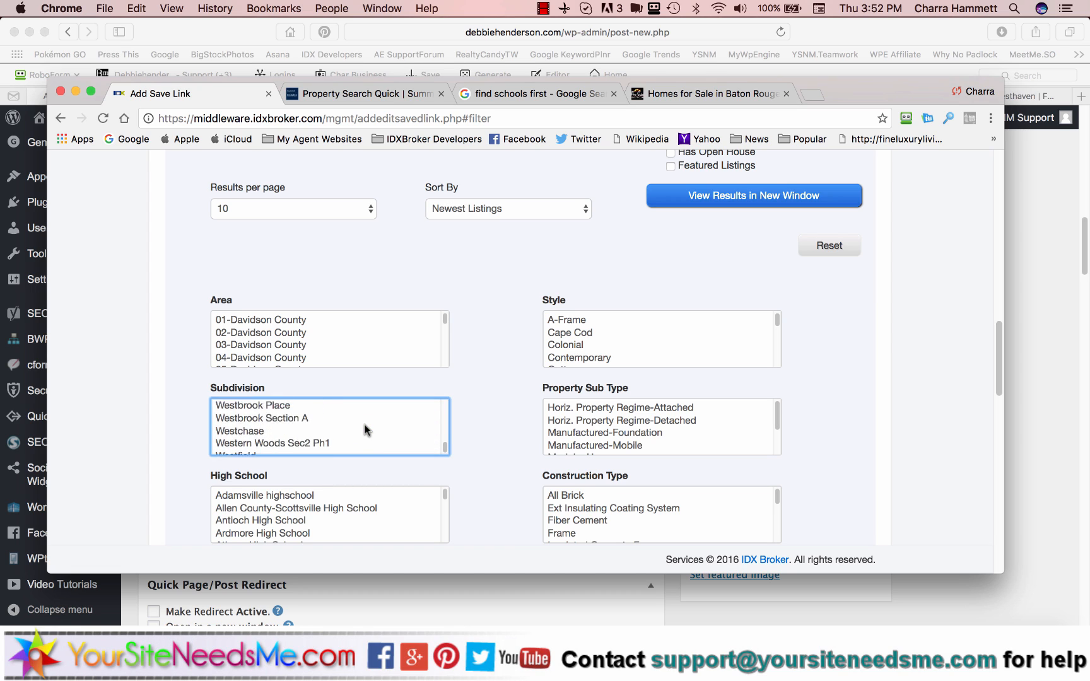
pyautogui.scroll(-4, 365, 430)
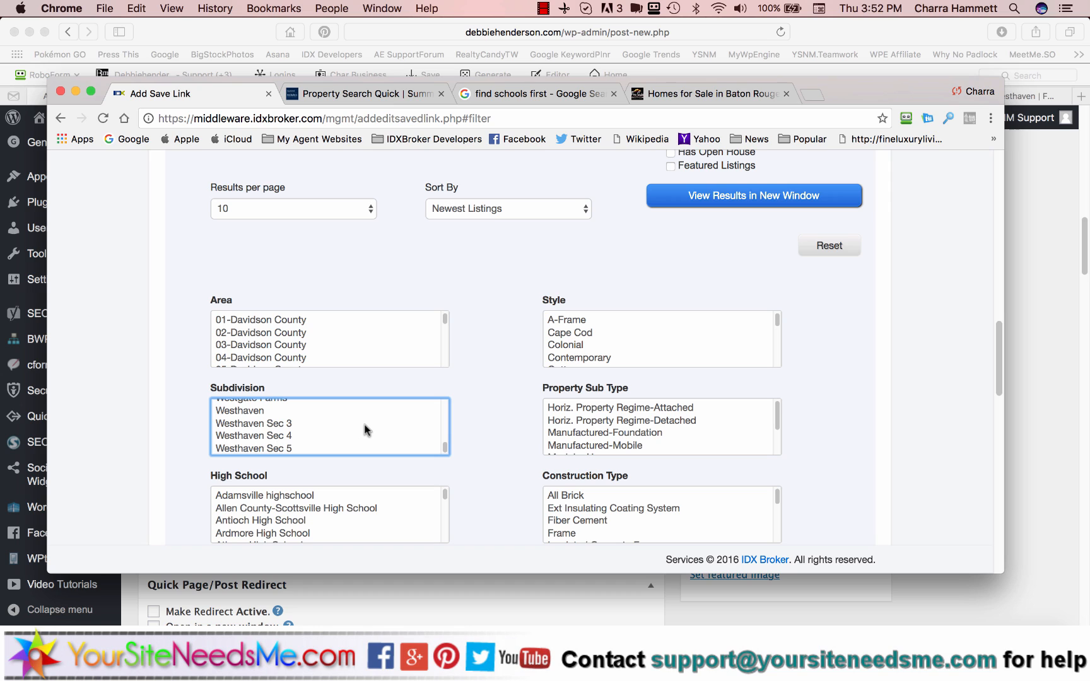
pyautogui.scroll(8, 364, 430)
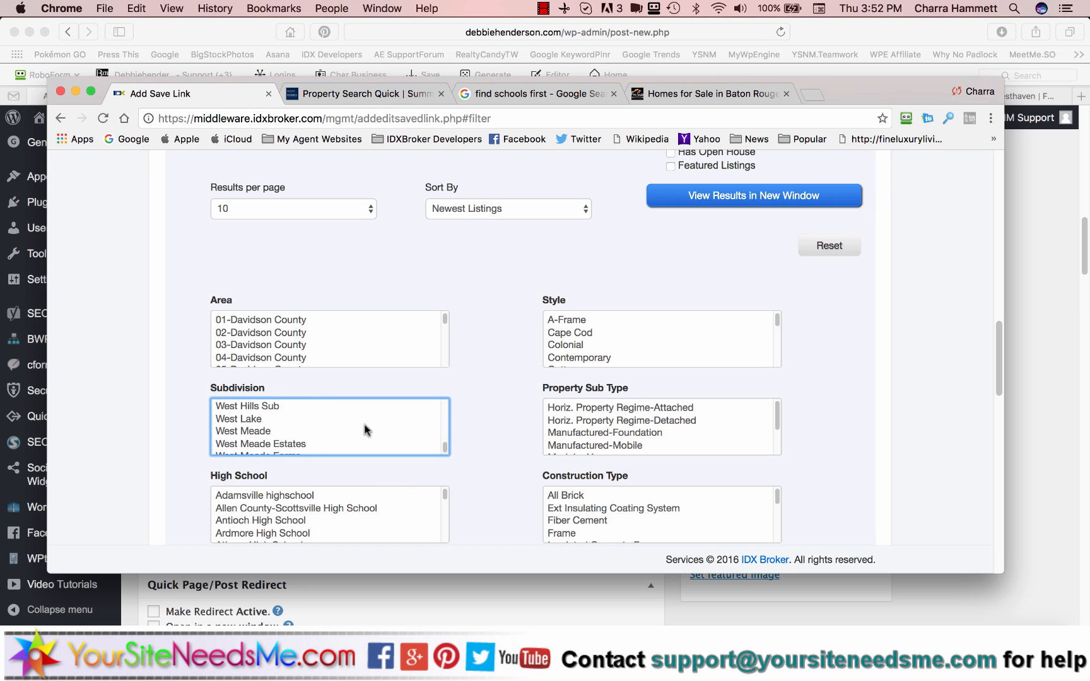
pyautogui.scroll(3, 364, 430)
pyautogui.scroll(-3, 365, 430)
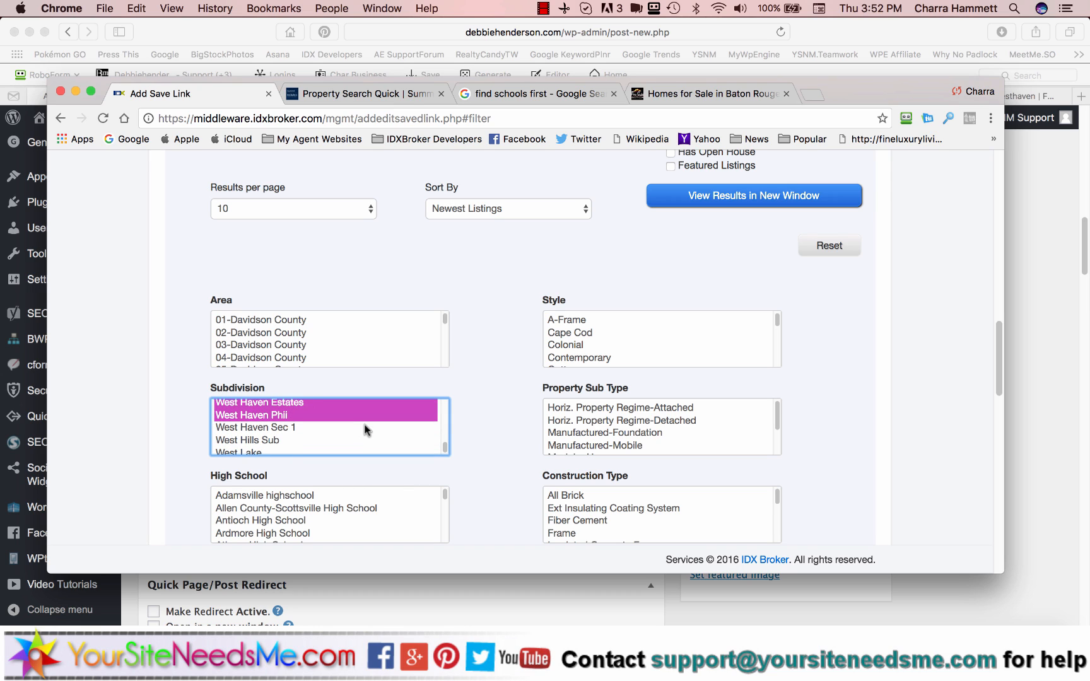
pyautogui.keyDown('super'); pyautogui.click(306, 427); pyautogui.keyUp('super')
# Add the Westhaven subdivision and its numbered sections, through Westhaven Section 17, to the selected subdivisions
pyautogui.scroll(-3, 306, 426)
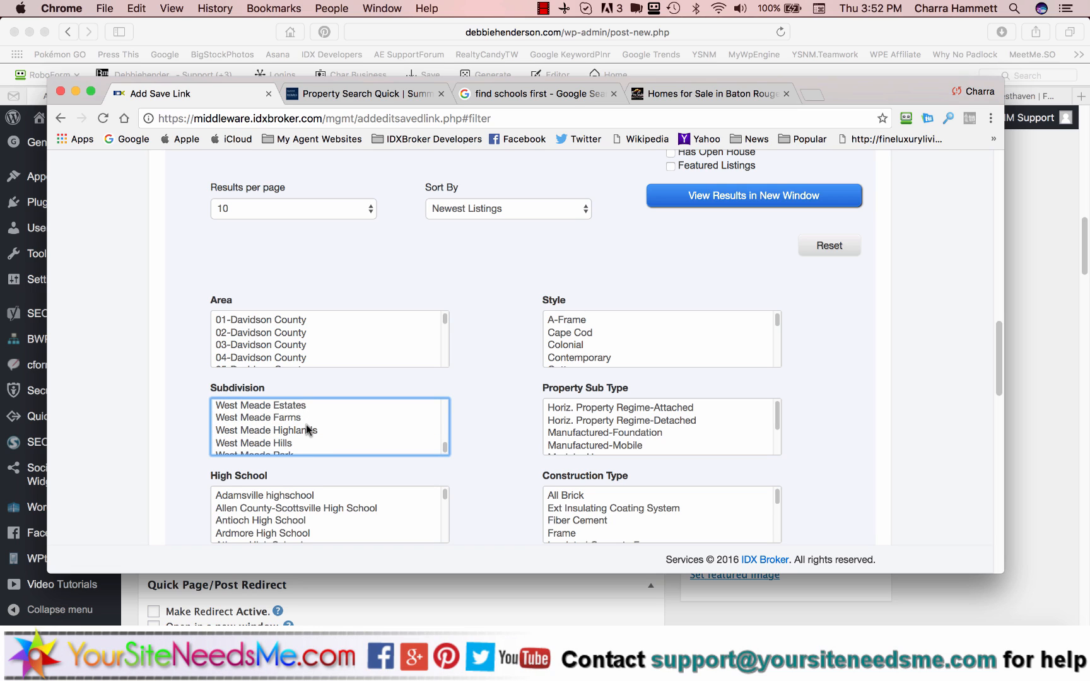
pyautogui.scroll(-6, 306, 427)
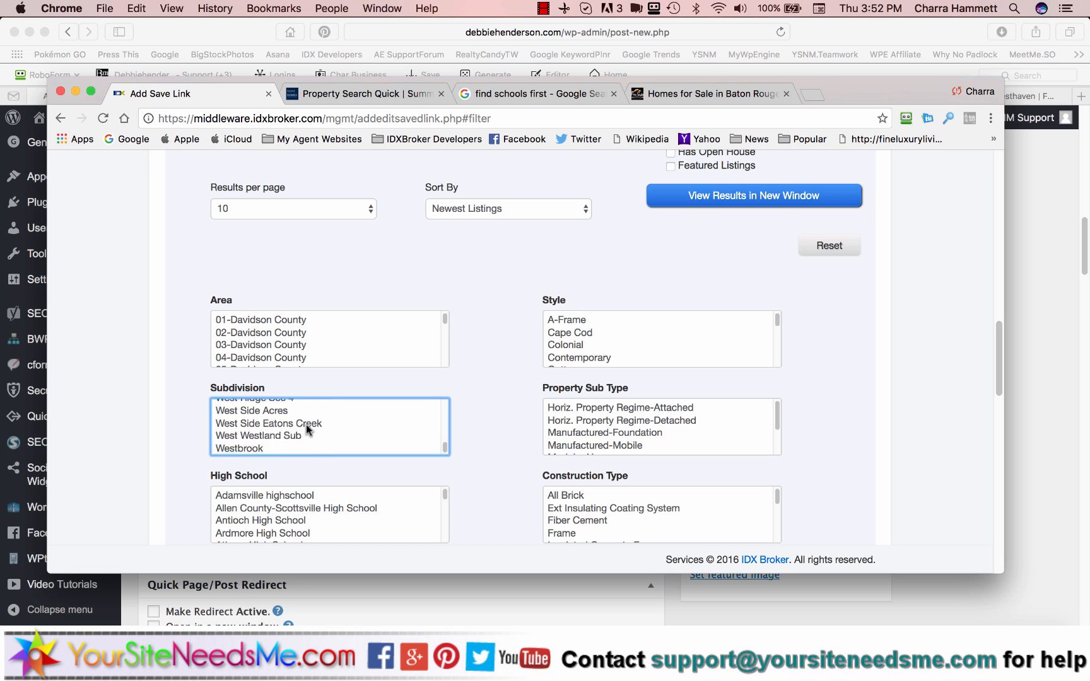
pyautogui.scroll(-4, 306, 427)
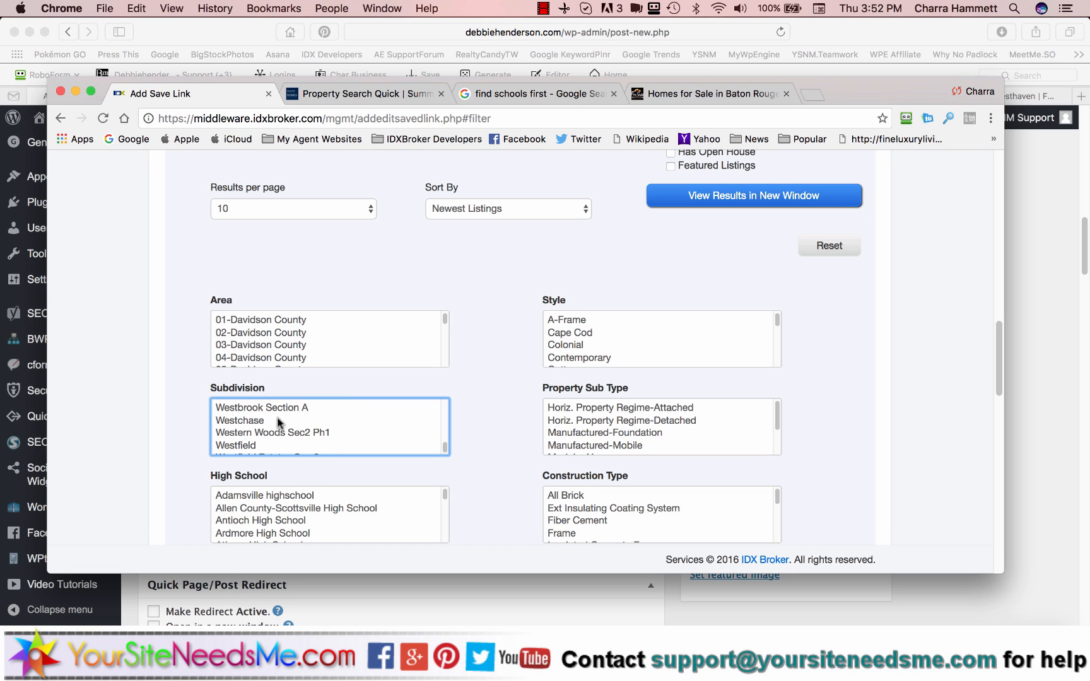
pyautogui.scroll(-4, 280, 423)
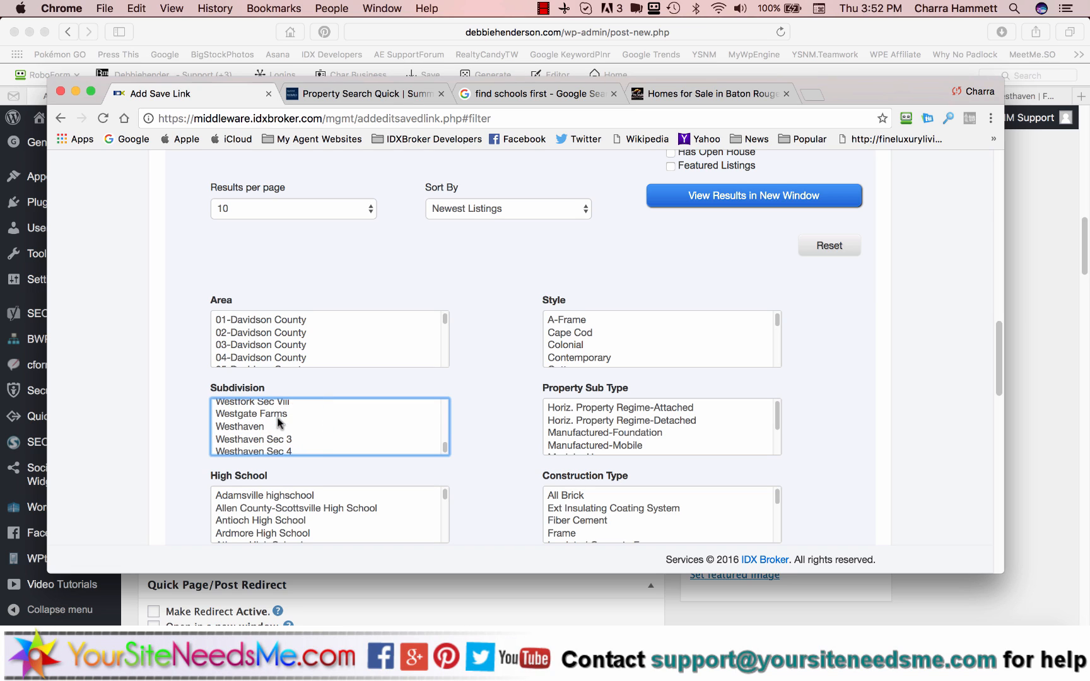
pyautogui.scroll(-2, 280, 422)
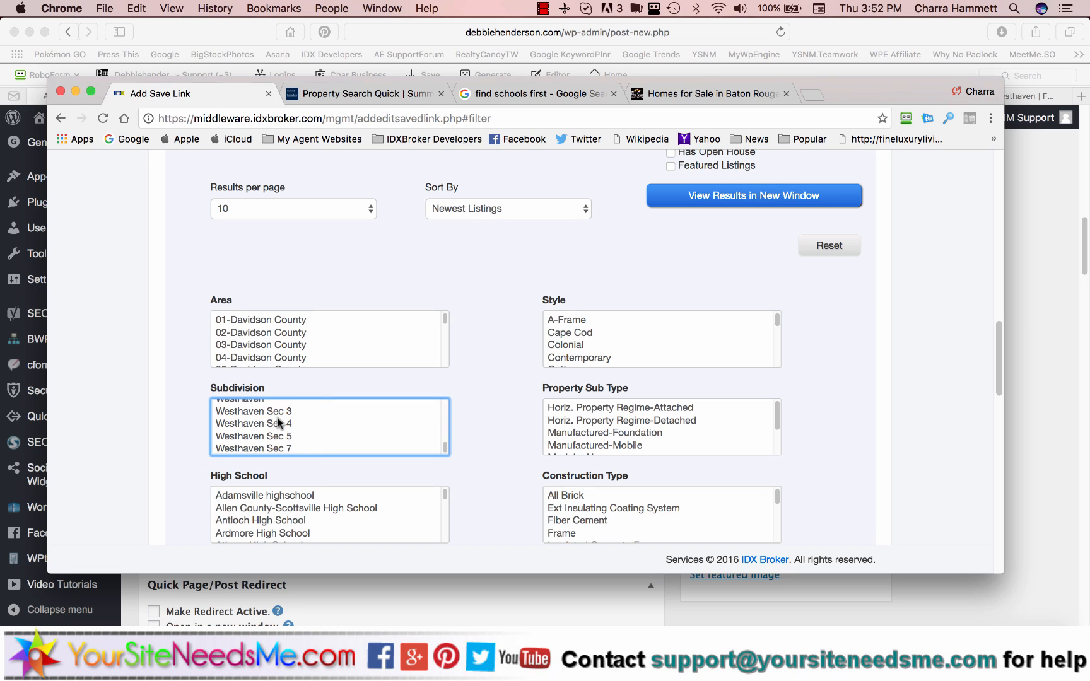
pyautogui.scroll(1, 280, 422)
pyautogui.moveTo(265, 415); pyautogui.dragTo(310, 432)
pyautogui.scroll(-1, 309, 431)
pyautogui.scroll(5, 309, 429)
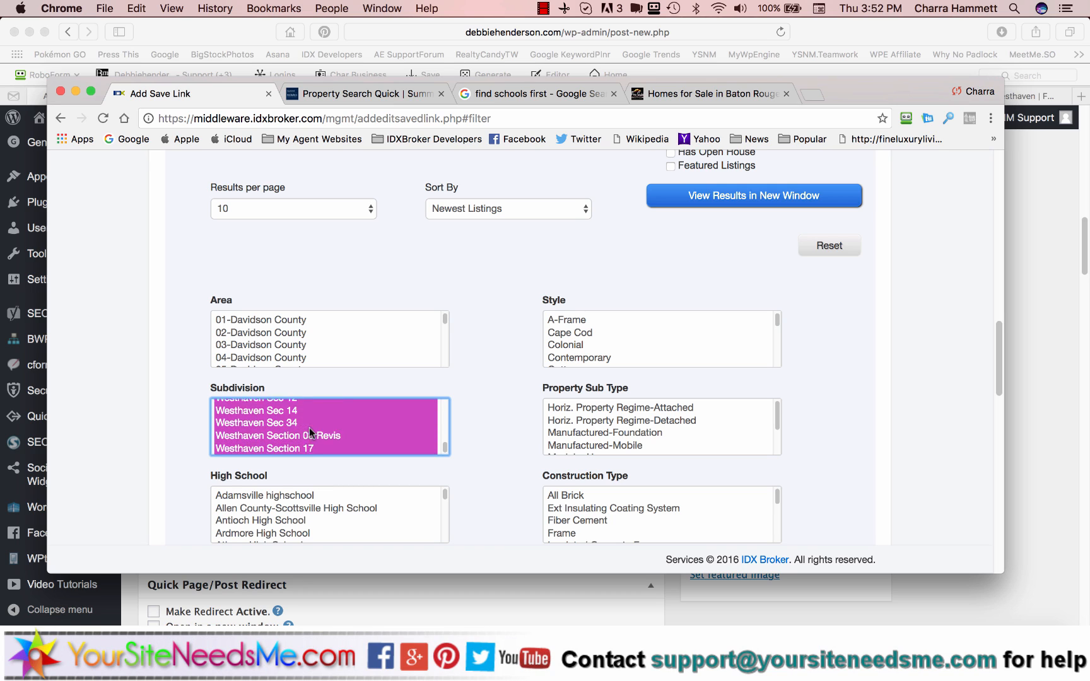
pyautogui.scroll(1, 309, 427)
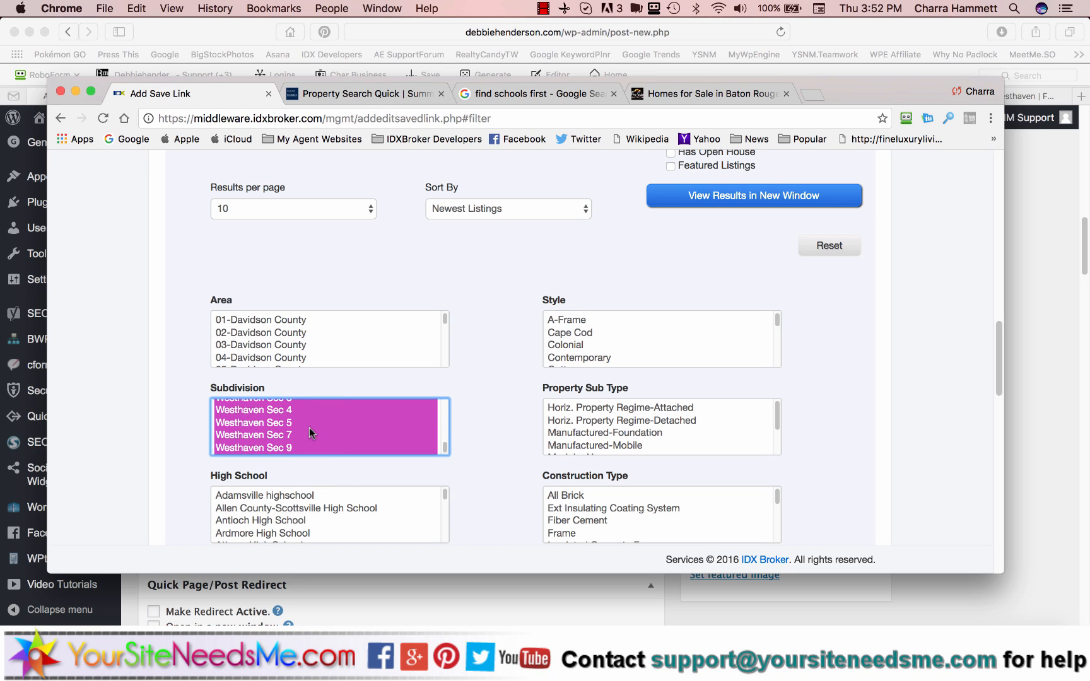
# Preview the saved link's results in a new window, then return to the criteria form
pyautogui.click(695, 199)
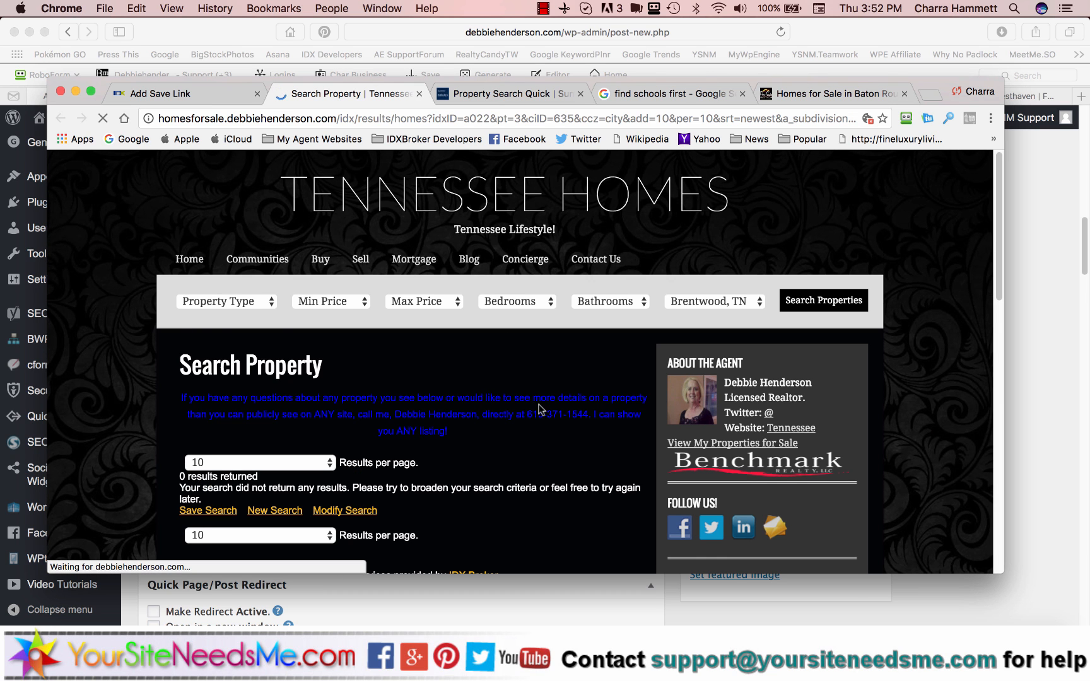
pyautogui.scroll(-4, 540, 409)
pyautogui.scroll(4, 540, 409)
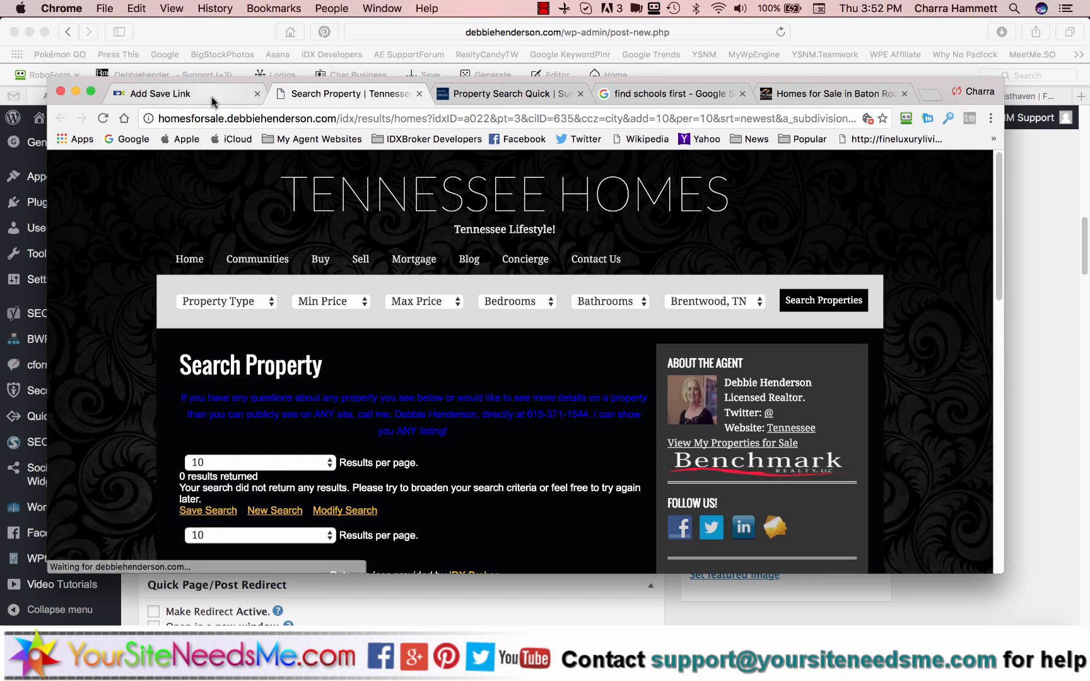
pyautogui.click(190, 93)
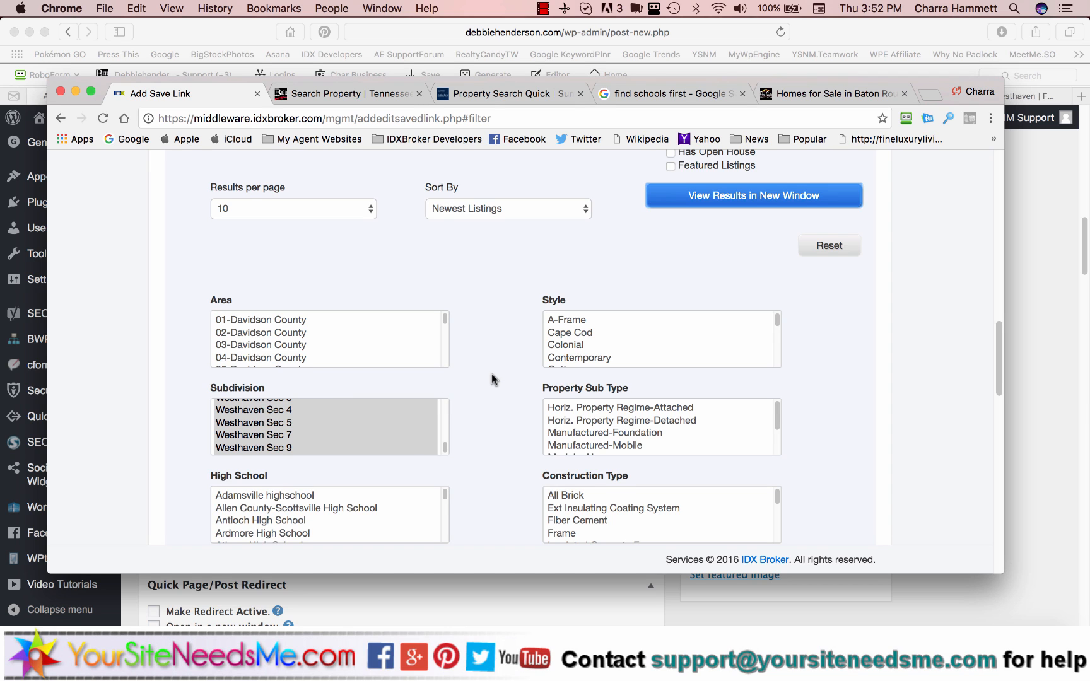
# Clear the maximum days listed filter and preview the search results again, including the listings map
pyautogui.scroll(4, 491, 377)
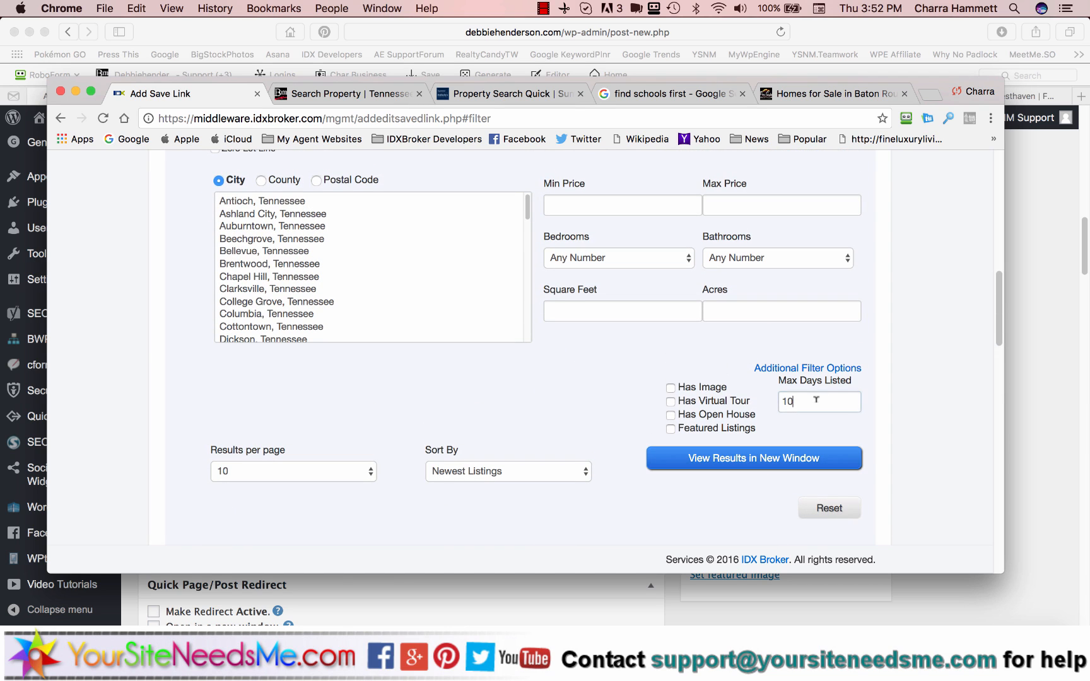
pyautogui.doubleClick(823, 399)
pyautogui.click(726, 456)
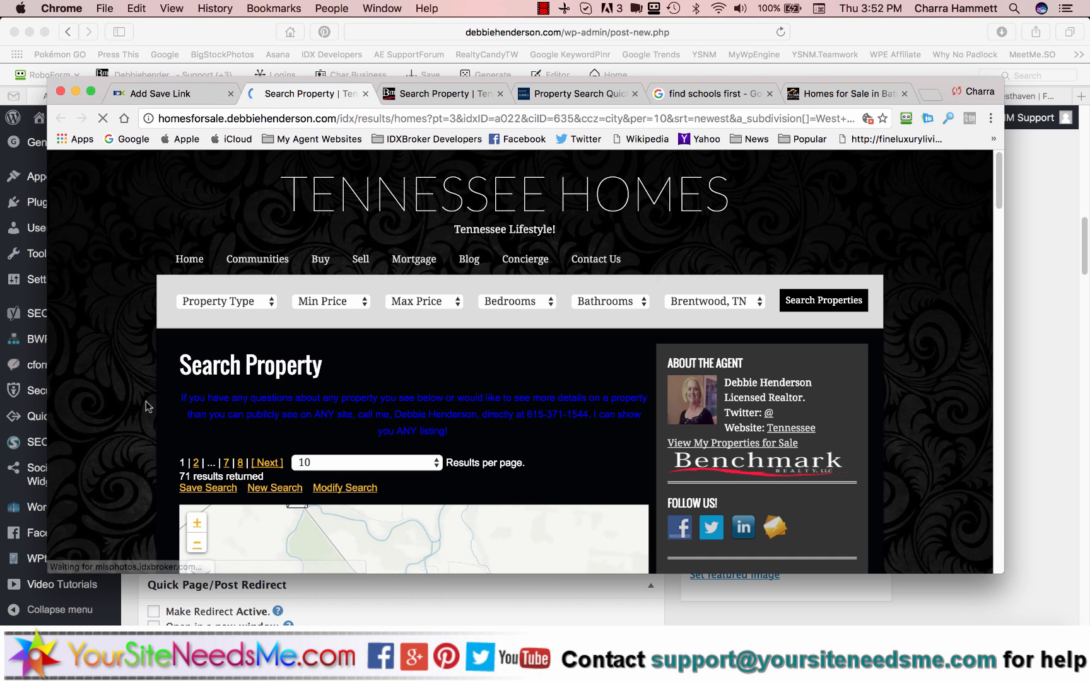
pyautogui.scroll(-2, 145, 401)
pyautogui.scroll(-4, 146, 401)
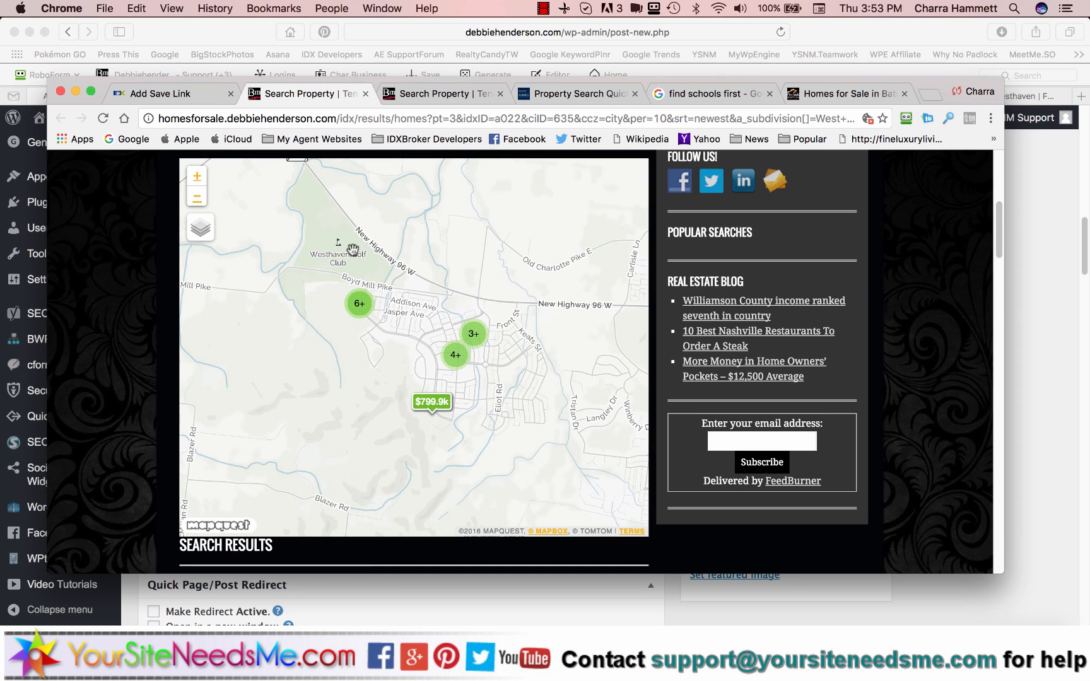
# Return to the saved link form and proceed from the criteria to the naming and SEO settings
pyautogui.click(210, 96)
pyautogui.scroll(-5, 516, 420)
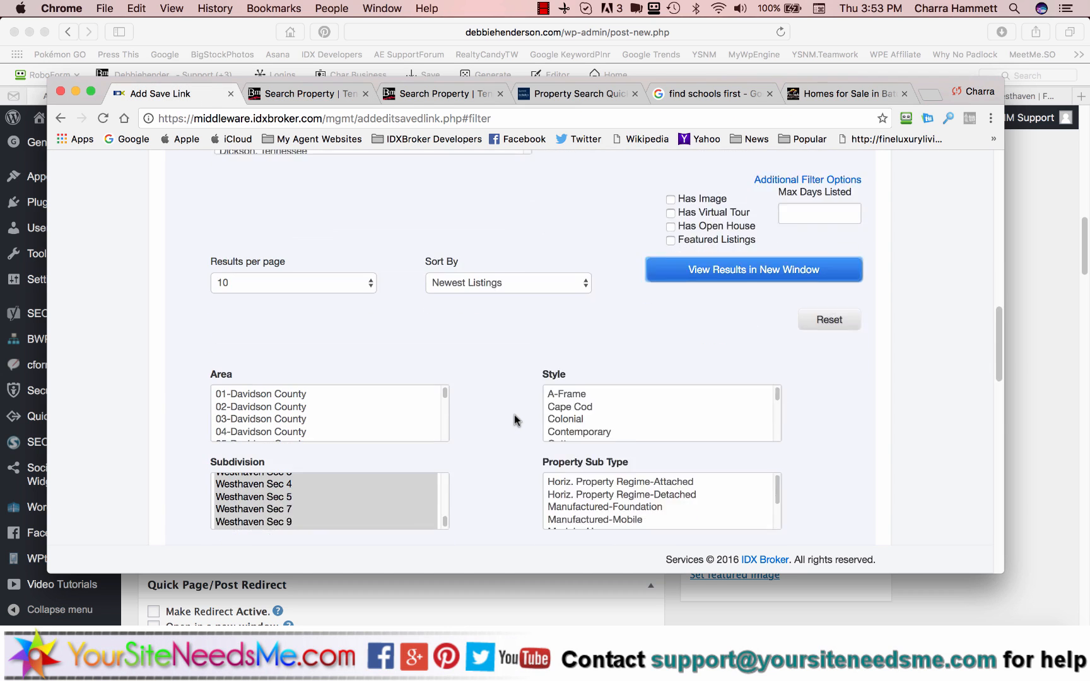
pyautogui.scroll(-15, 514, 419)
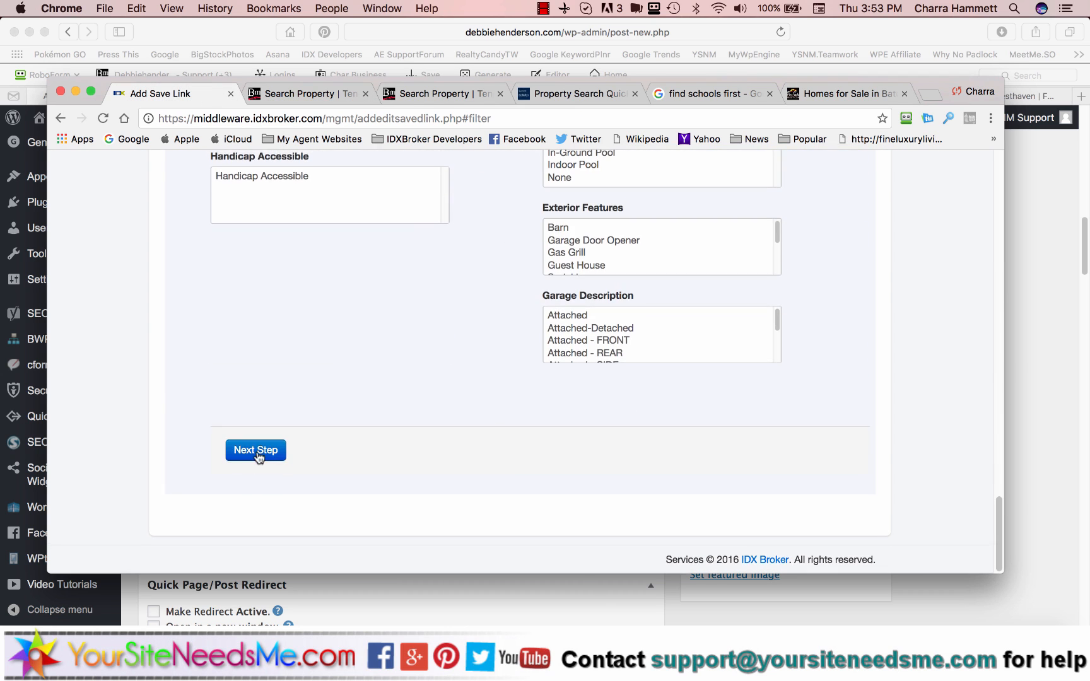
pyautogui.click(258, 452)
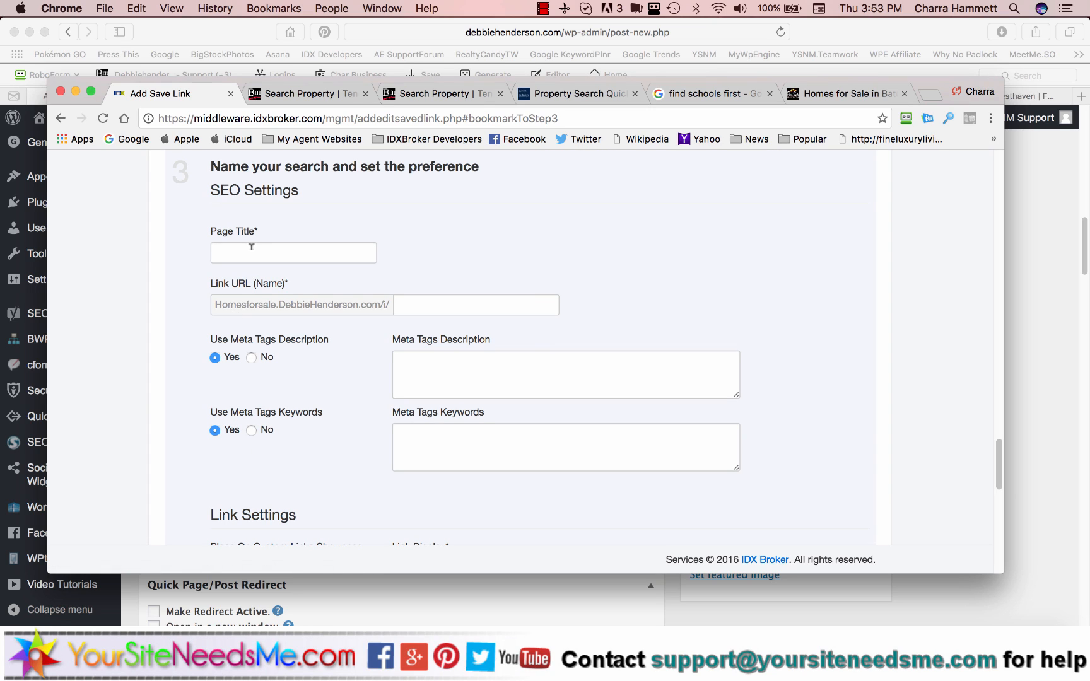
# Enter "Westhaven homes for sale in Franklin TN" as the saved link's page title and copy that title
pyautogui.click(251, 247)
pyautogui.write('Westhave')
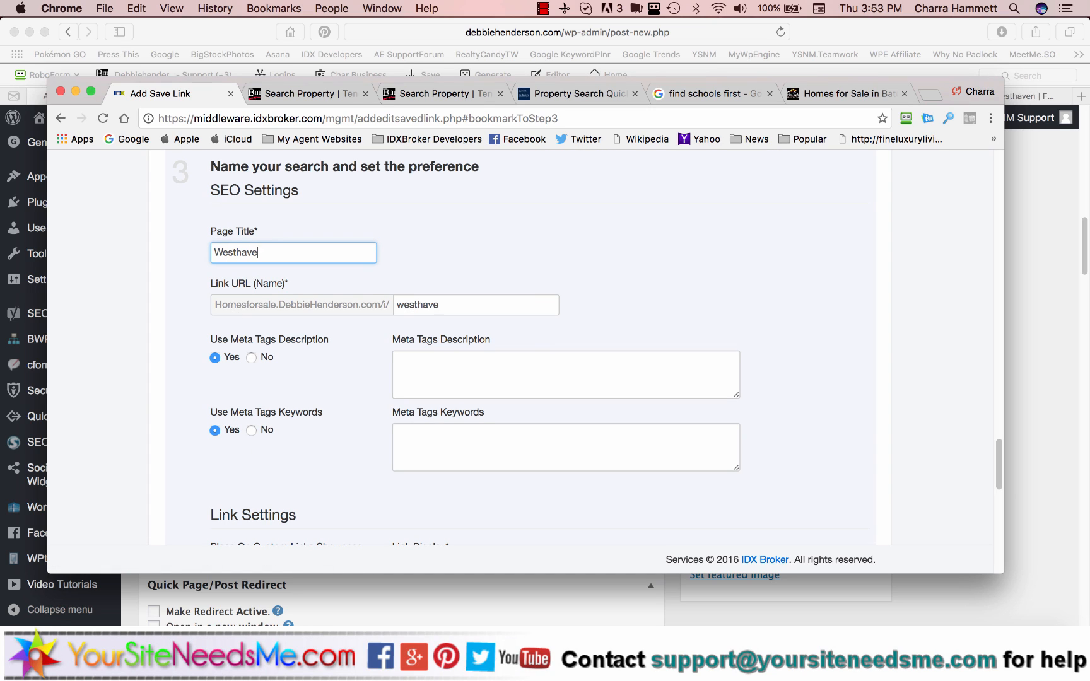
pyautogui.write('n homes for sa')
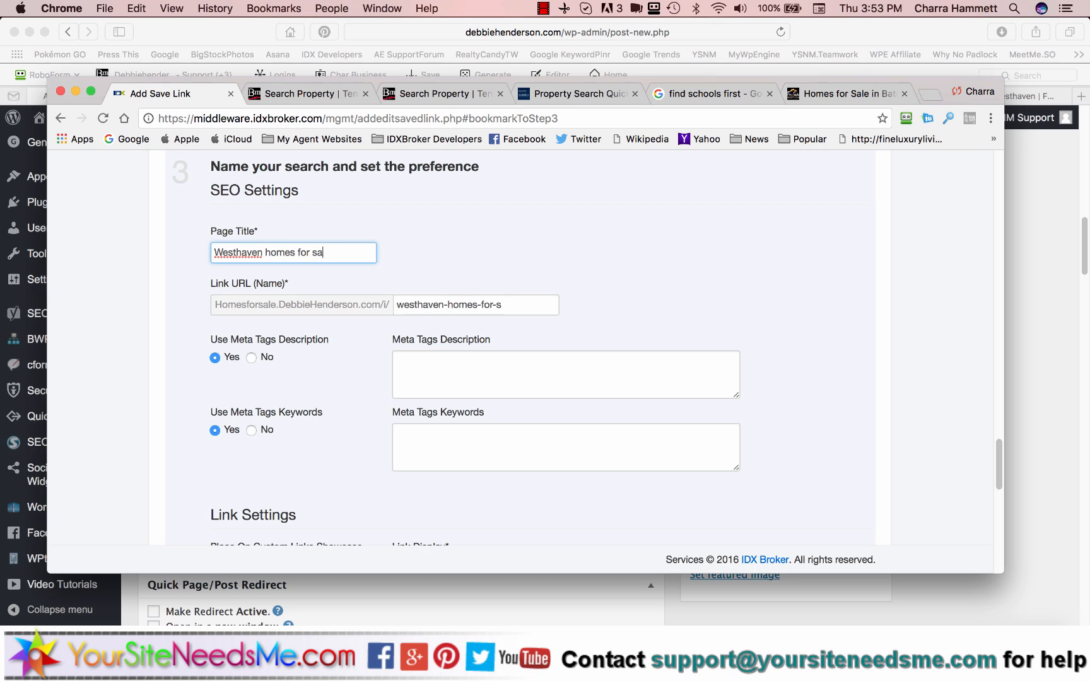
pyautogui.write('le in Franklin TN')
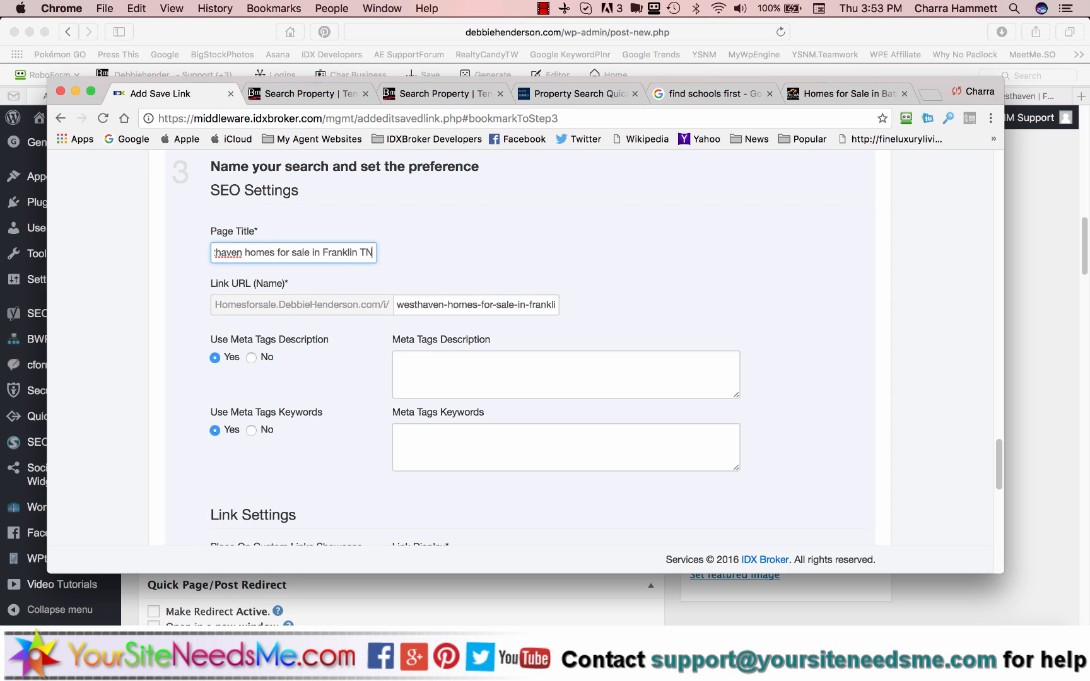
pyautogui.press('super+a')
pyautogui.press('super+c')
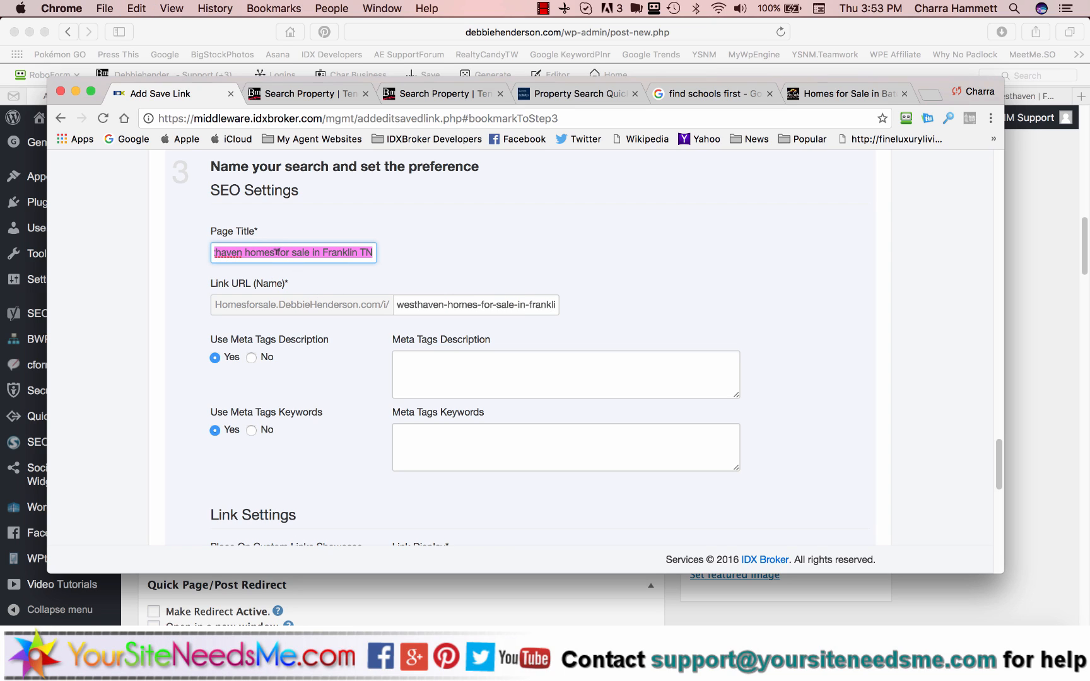
# Fill in both the meta tags description and the meta tags keywords with "Westhaven homes for sale in Franklin TN"
pyautogui.click(510, 356)
pyautogui.press('super+v')
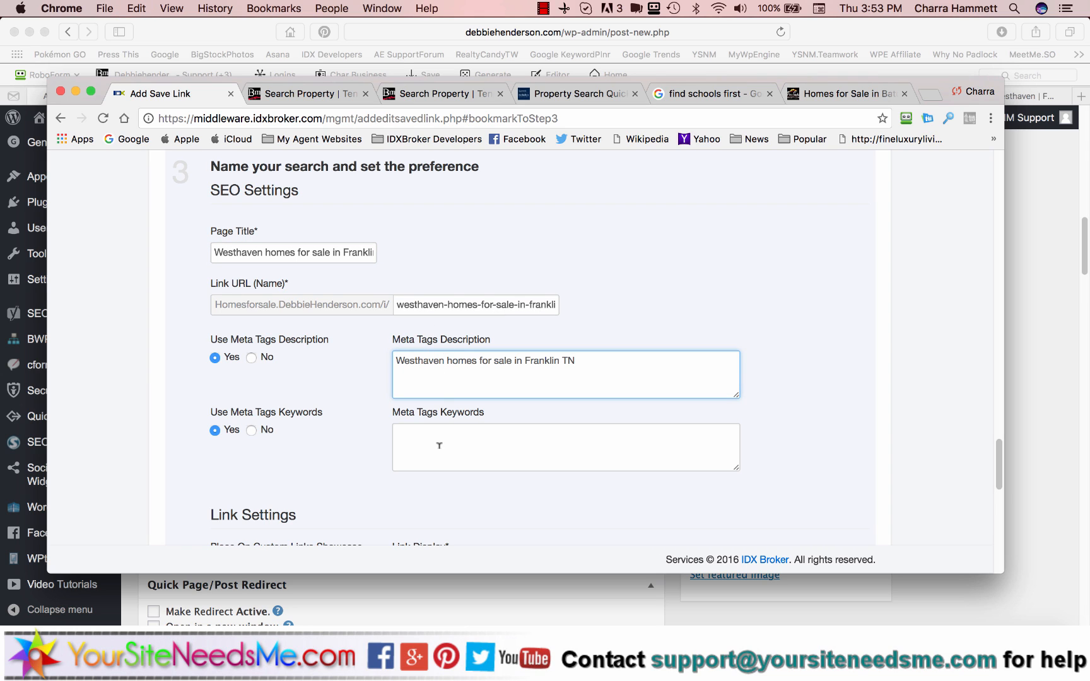
pyautogui.click(439, 445)
pyautogui.press('super+v')
# Add "Westhaven homes for sale in Franklin TN" as a centred Heading 1 sub-header and save the link, returning to link management
pyautogui.scroll(-10, 439, 445)
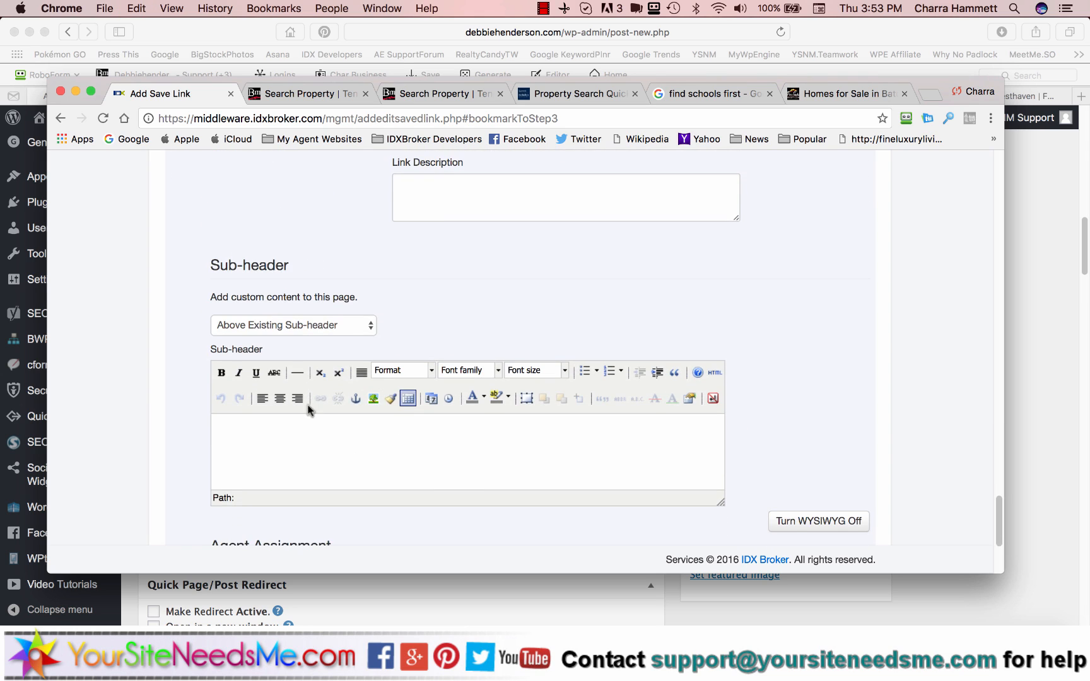
pyautogui.scroll(-2, 311, 397)
pyautogui.click(353, 380)
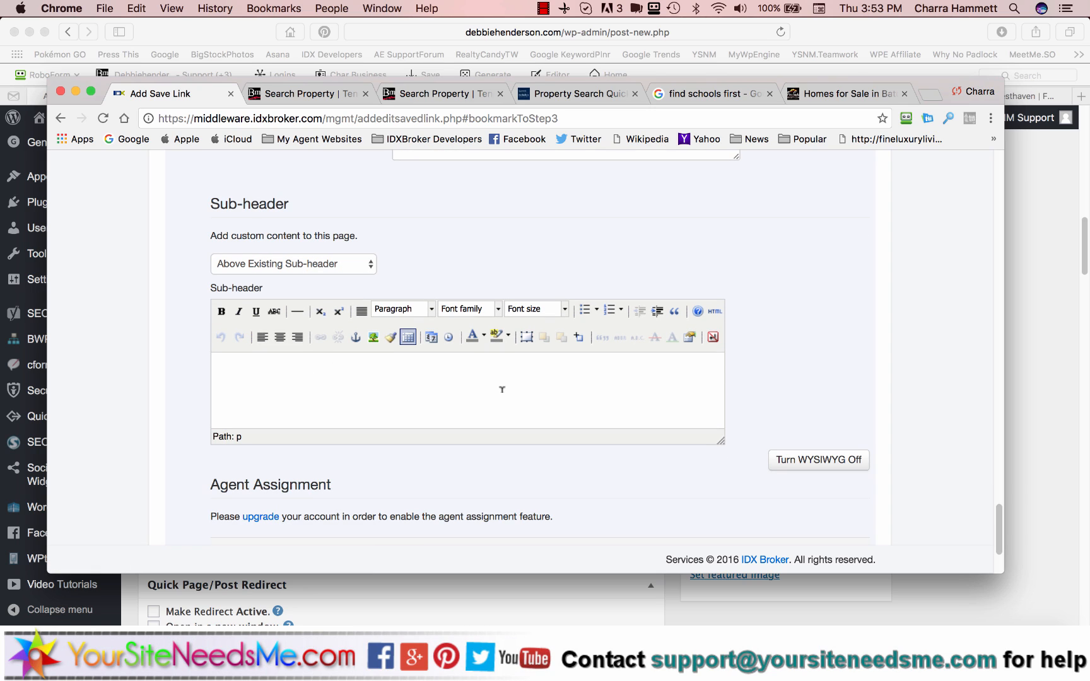
pyautogui.press('super+v')
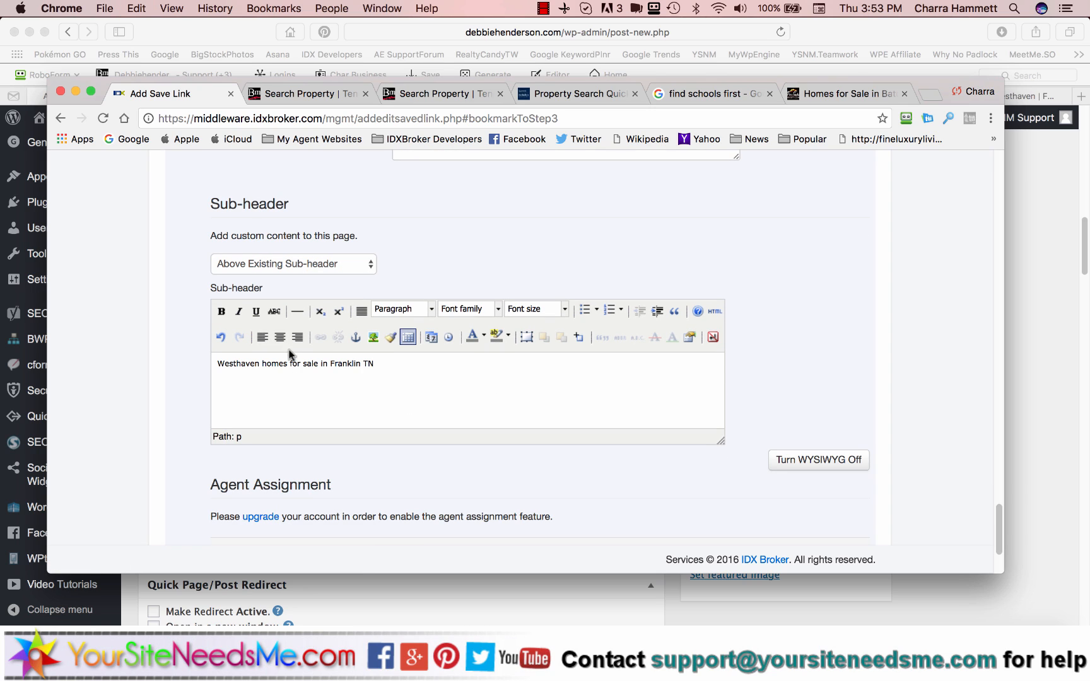
pyautogui.click(280, 337)
pyautogui.click(413, 310)
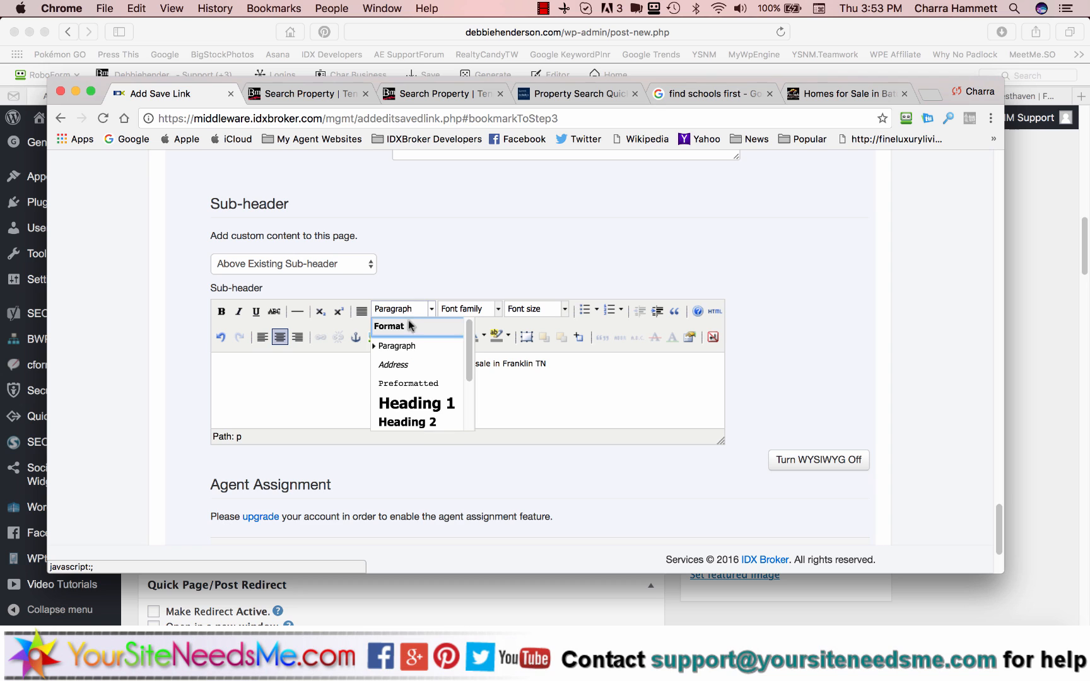
pyautogui.click(416, 403)
pyautogui.scroll(-4, 458, 475)
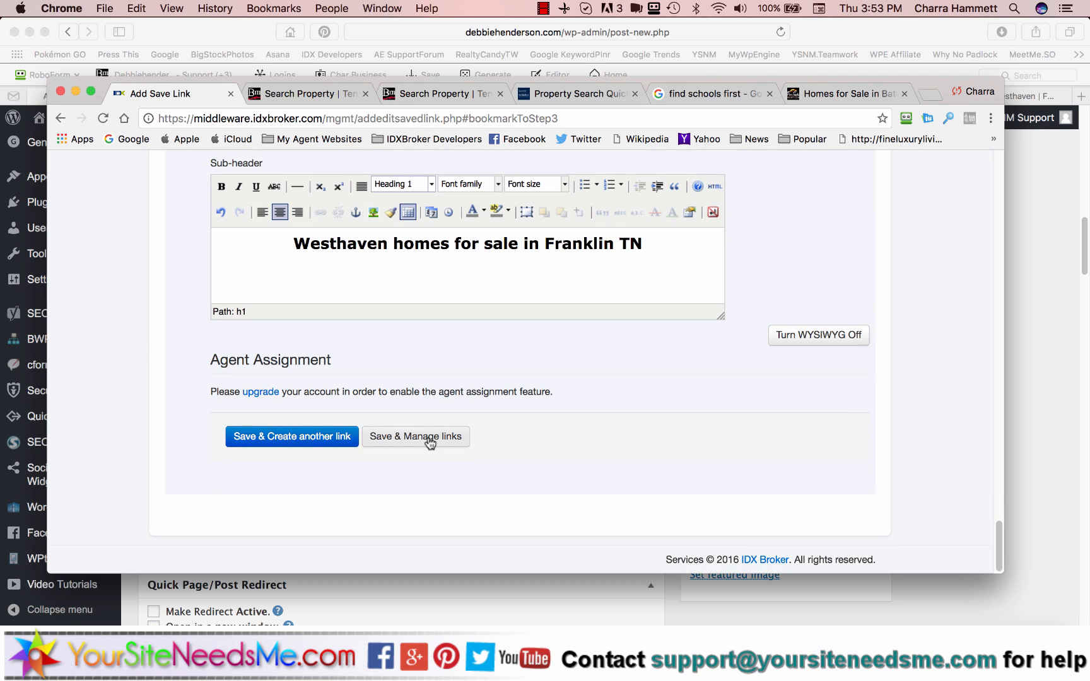
pyautogui.click(407, 436)
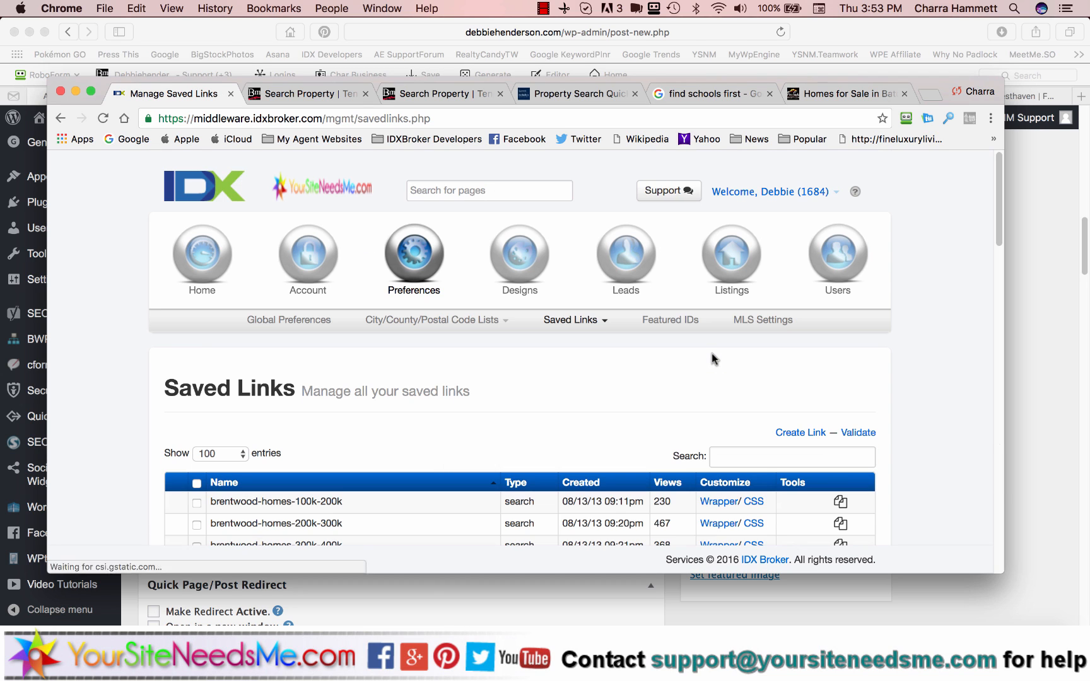
# Search the saved links for "westhaven", copy the address of westhaven-homes-for-sale-in-franklin-tn, and switch to the WordPress post in Safari
pyautogui.scroll(-3, 644, 433)
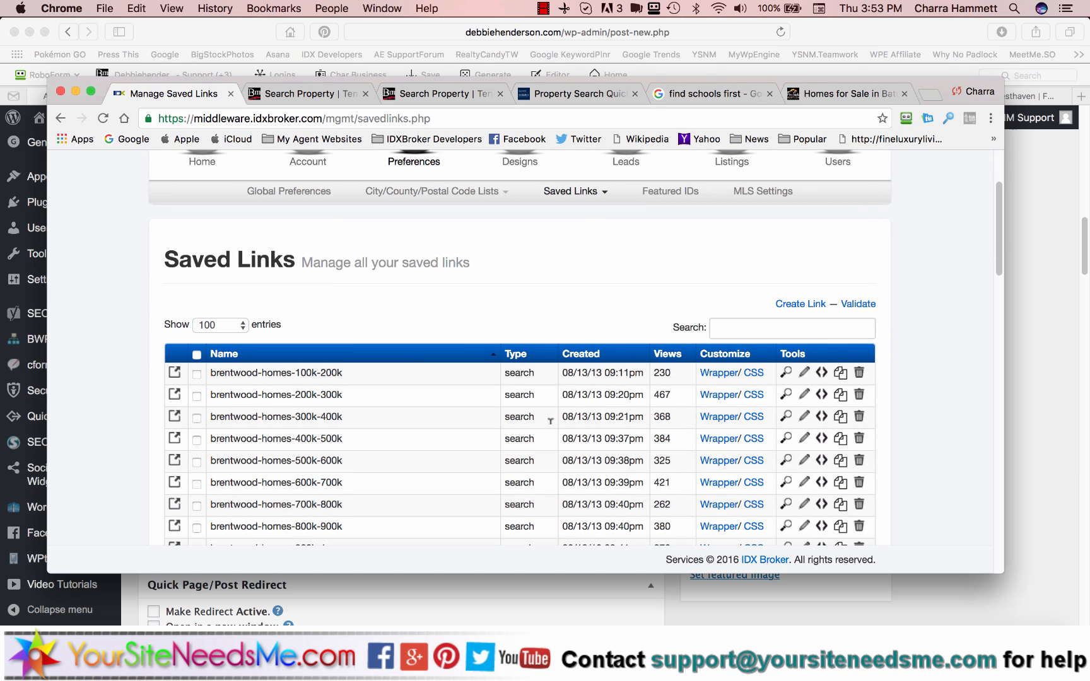
pyautogui.click(744, 323)
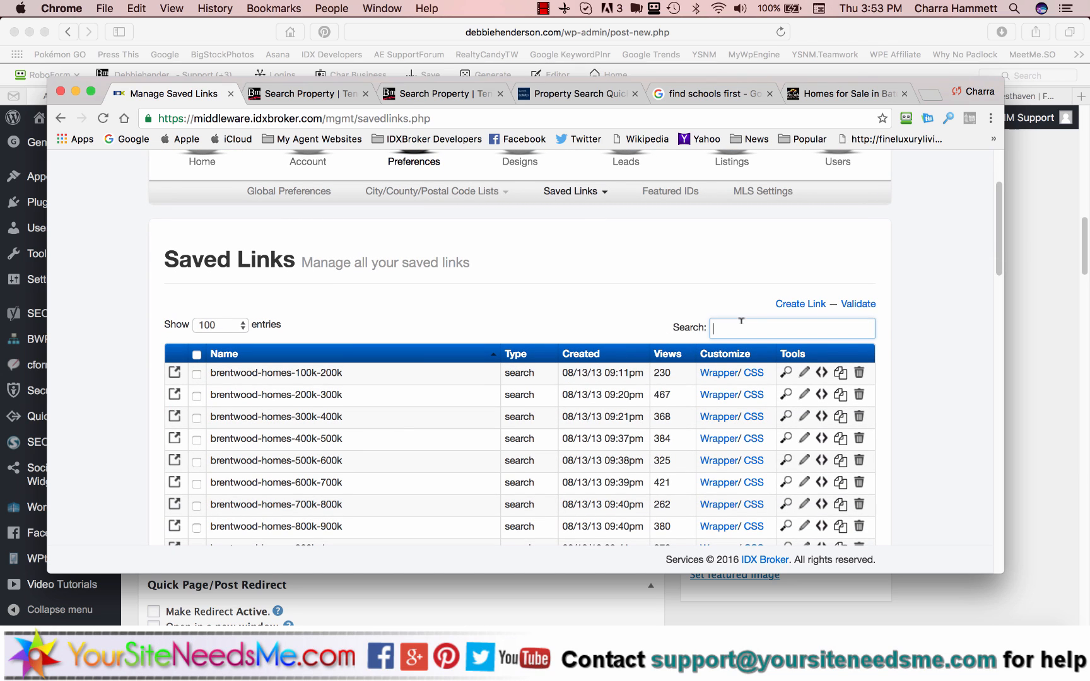
pyautogui.write('westhaven')
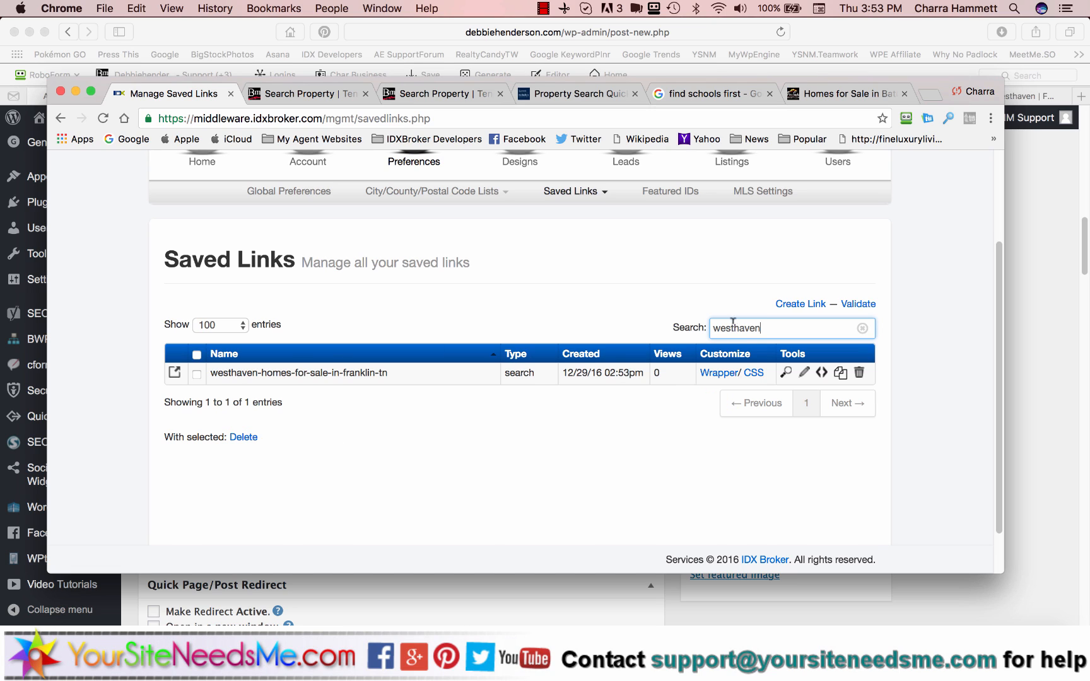
pyautogui.rightClick(786, 373)
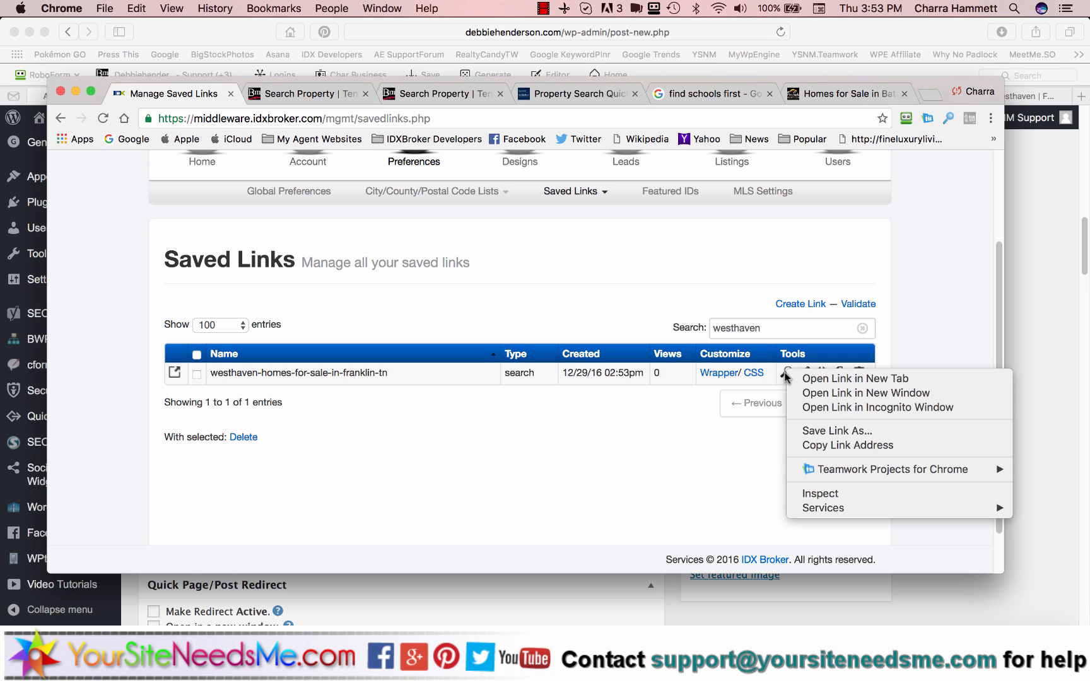
pyautogui.click(806, 443)
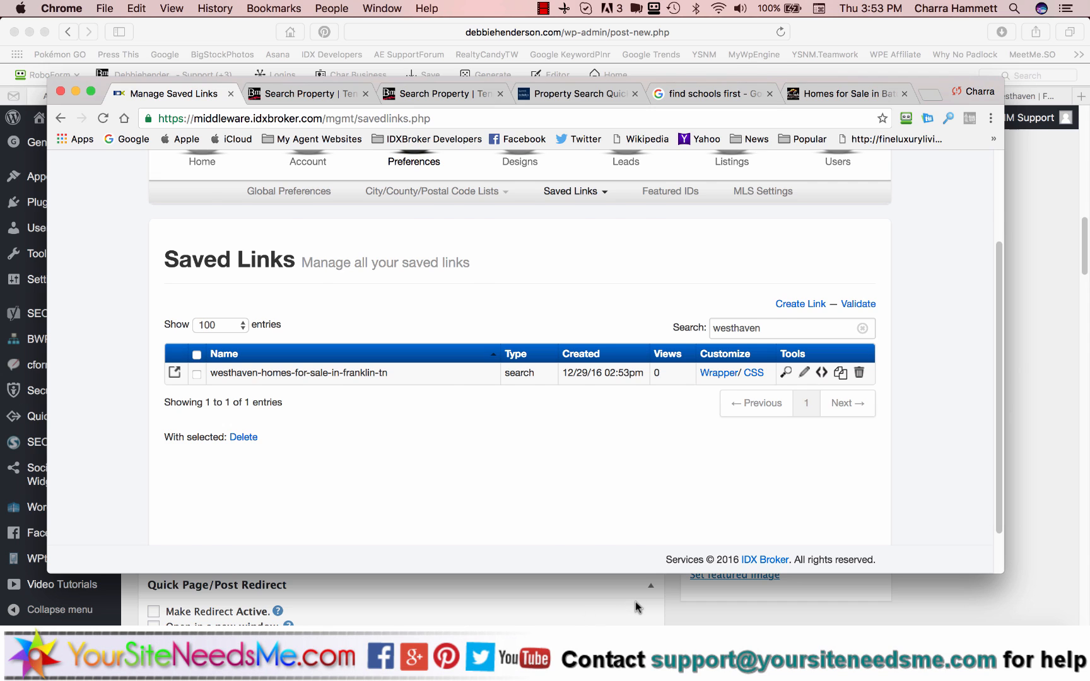
pyautogui.click(610, 650)
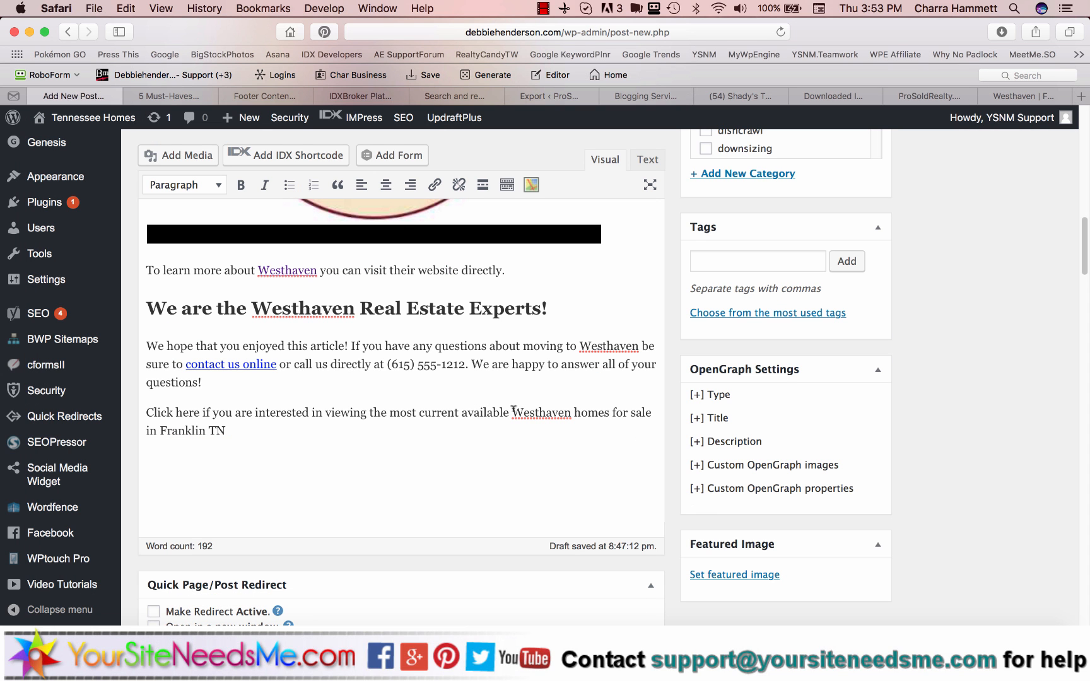
# Try to link "Westhaven homes for sale in Franklin TN" in the closing sentence by searching the site's content for "westhaven"
pyautogui.moveTo(512, 413); pyautogui.dragTo(354, 425)
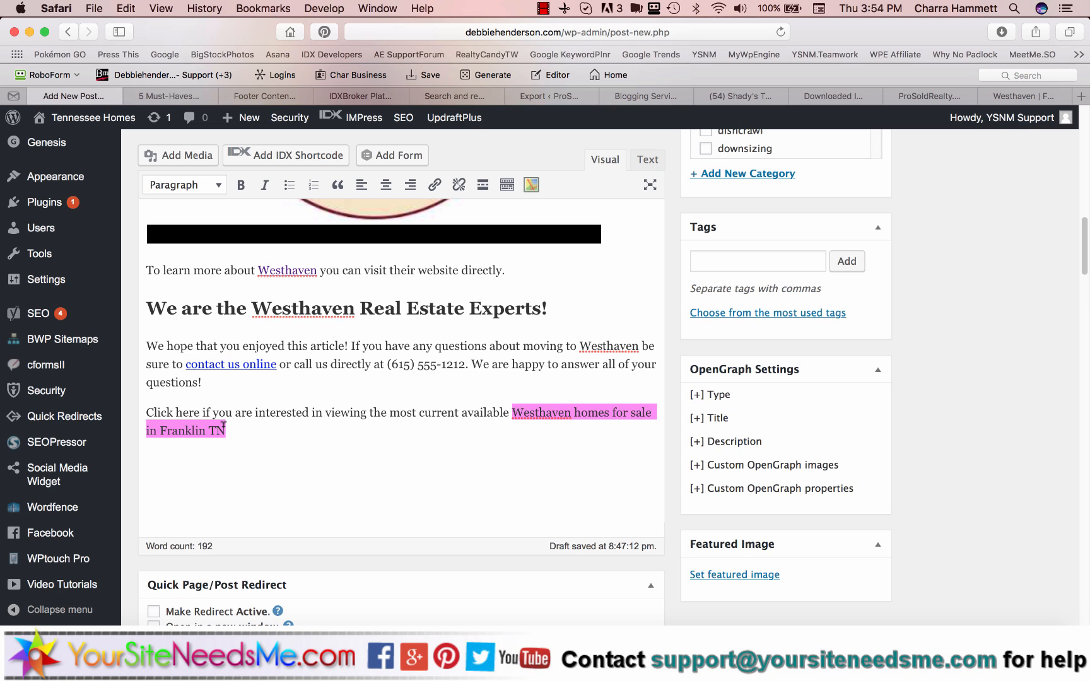
pyautogui.click(436, 185)
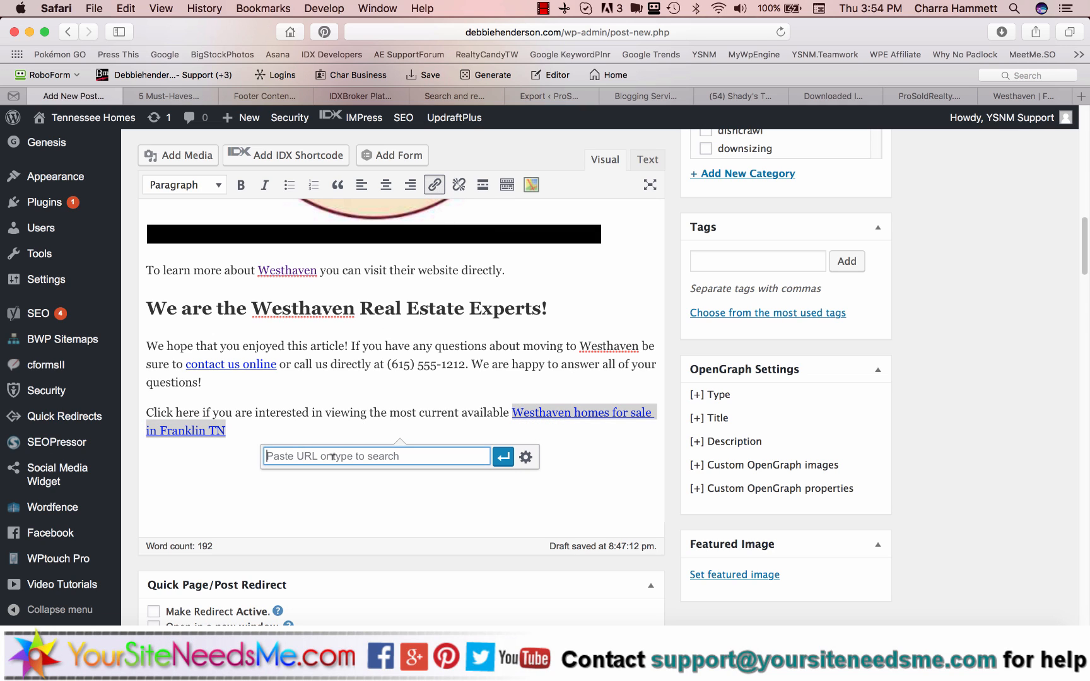
pyautogui.write('westhaven')
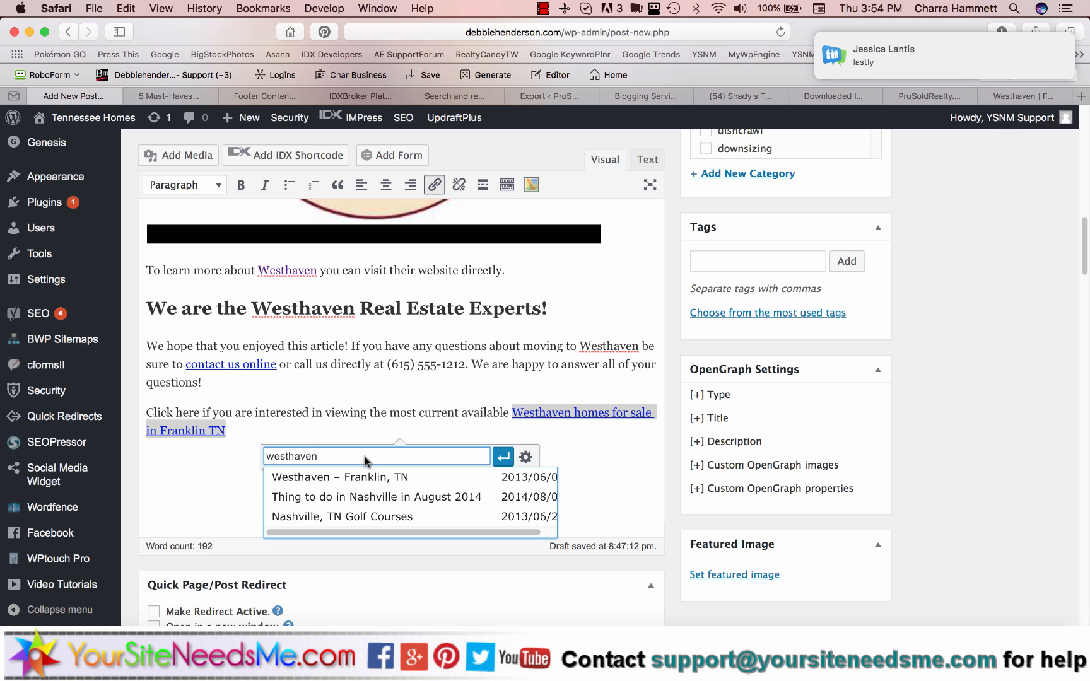
pyautogui.click(509, 457)
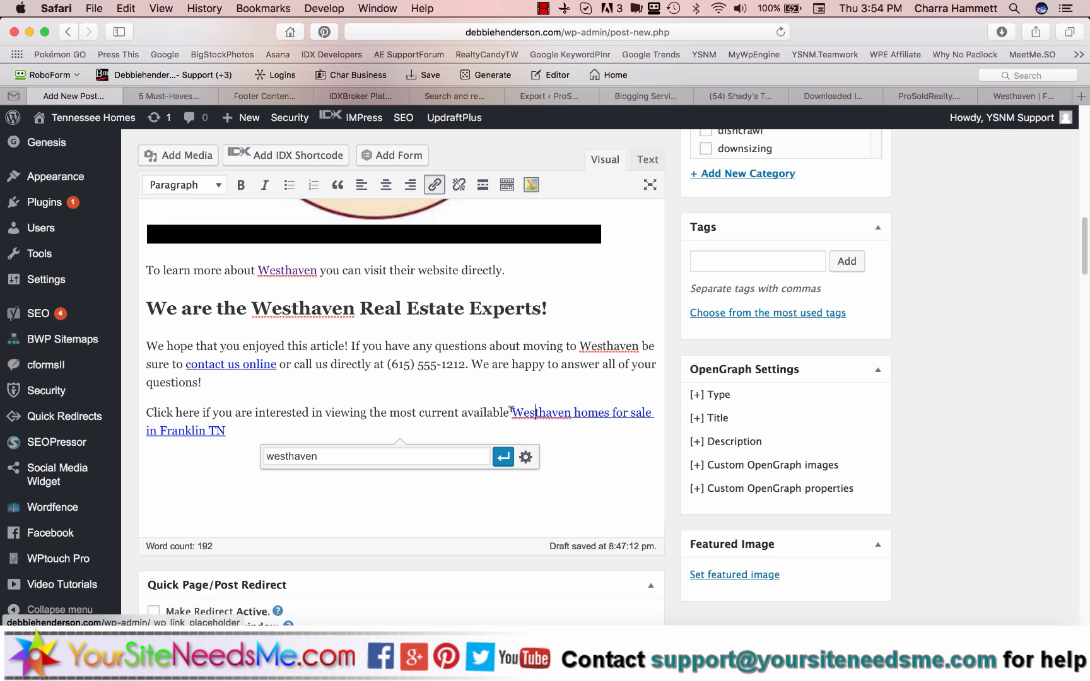
# Link the closing sentence's text "Westhaven homes for sale in Franklin TN" to the copied saved-link address
pyautogui.moveTo(514, 412); pyautogui.dragTo(256, 433)
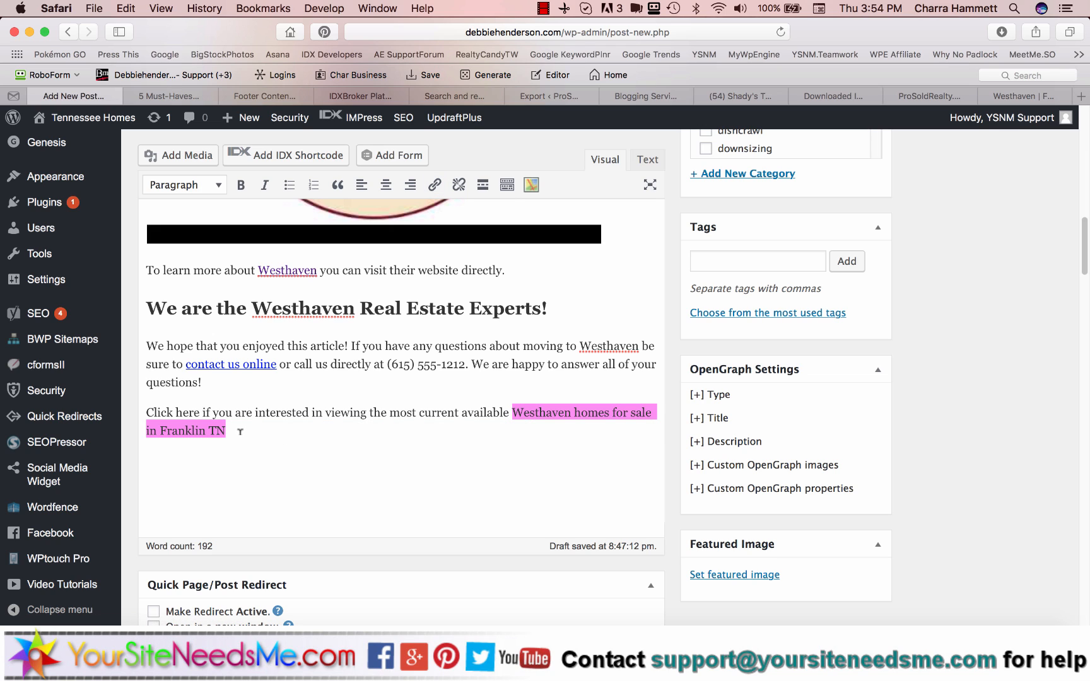
pyautogui.click(434, 185)
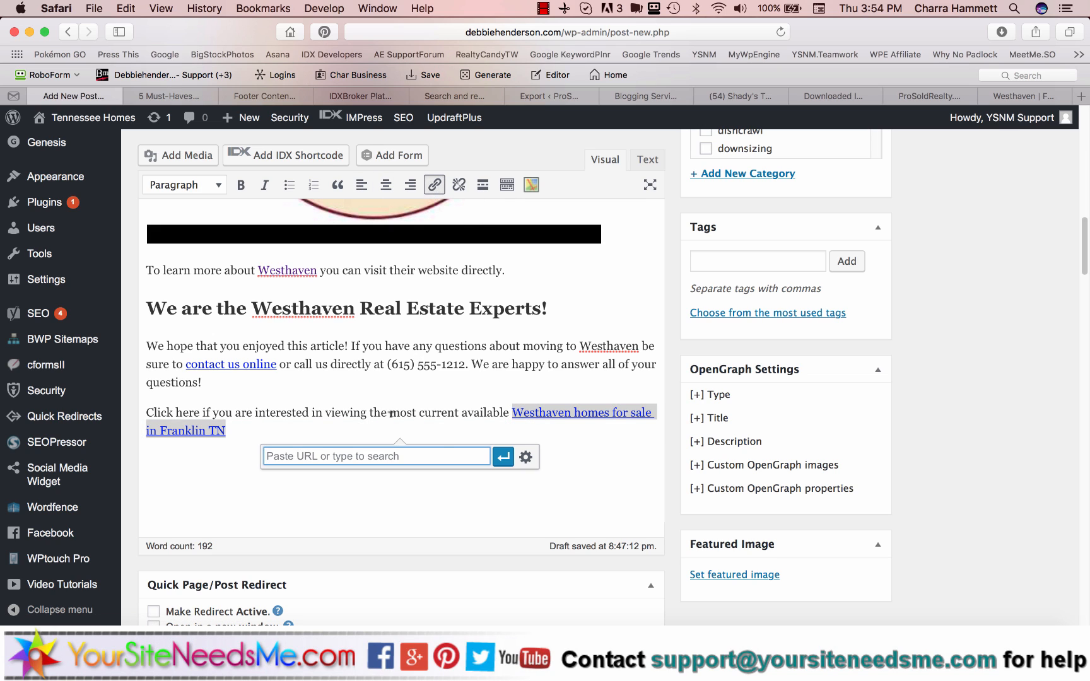
pyautogui.press('super+v')
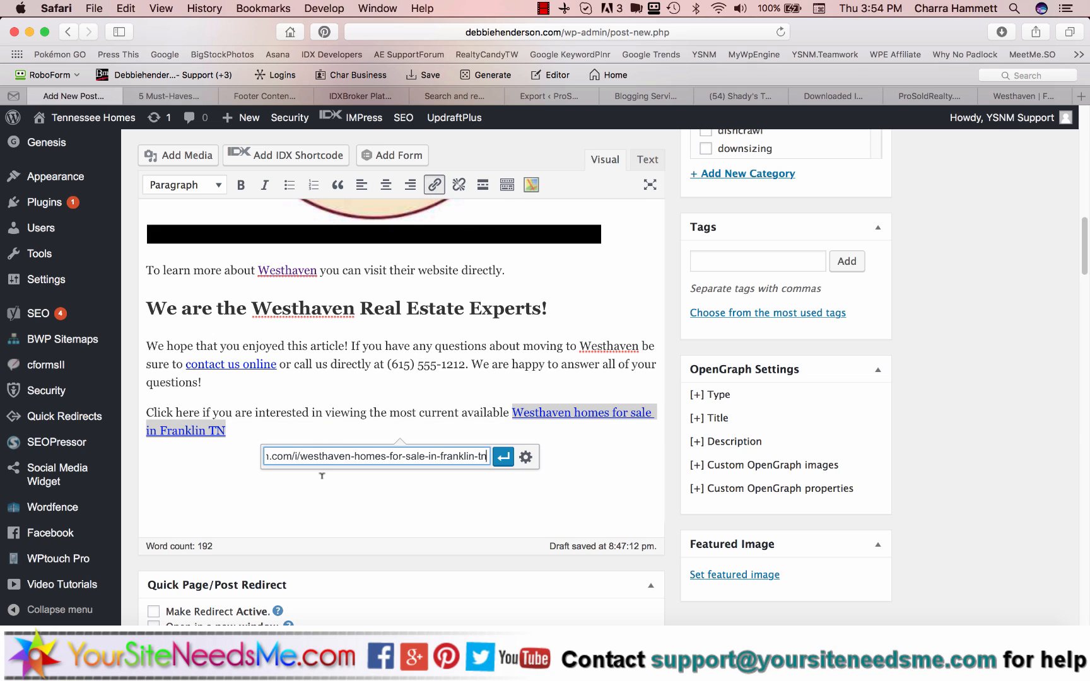
pyautogui.click(503, 459)
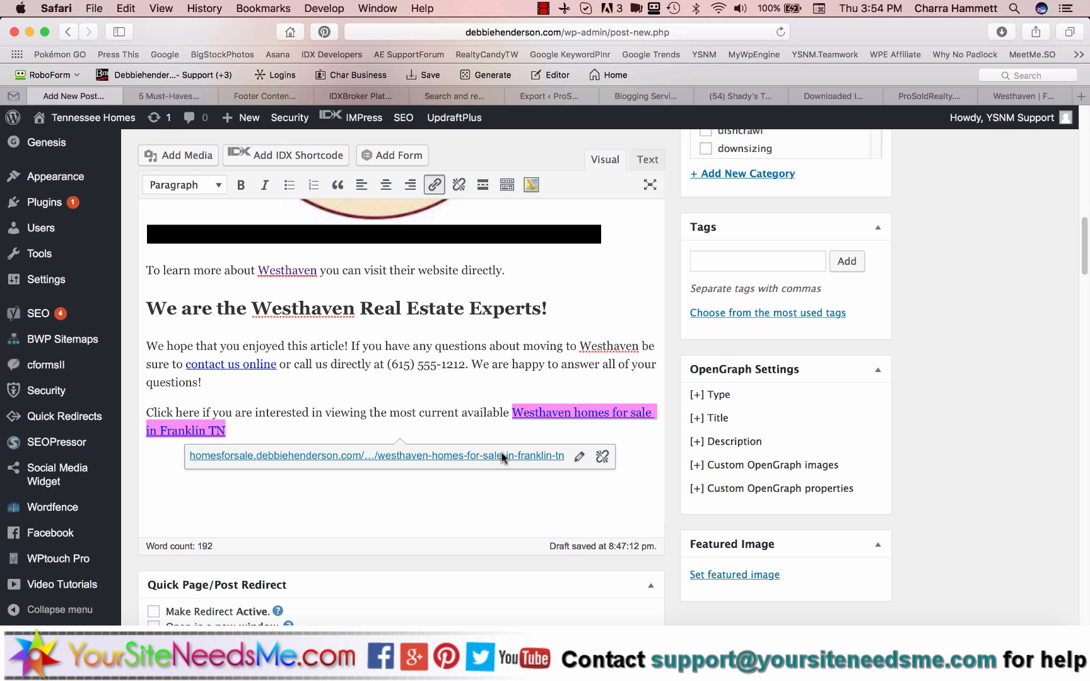
pyautogui.click(426, 421)
# Select the xxxxx placeholder under "Most Recent Westhaven Homes for Sale" and show the additional row of editor formatting tools
pyautogui.scroll(10, 325, 439)
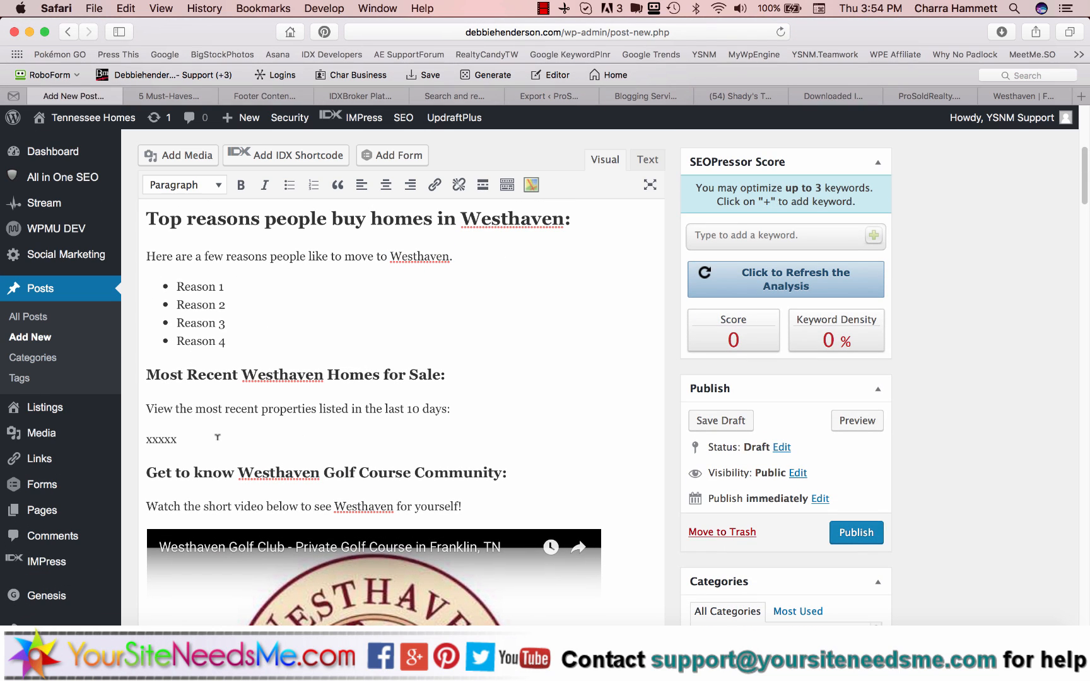
pyautogui.moveTo(158, 436); pyautogui.dragTo(130, 435)
pyautogui.click(506, 186)
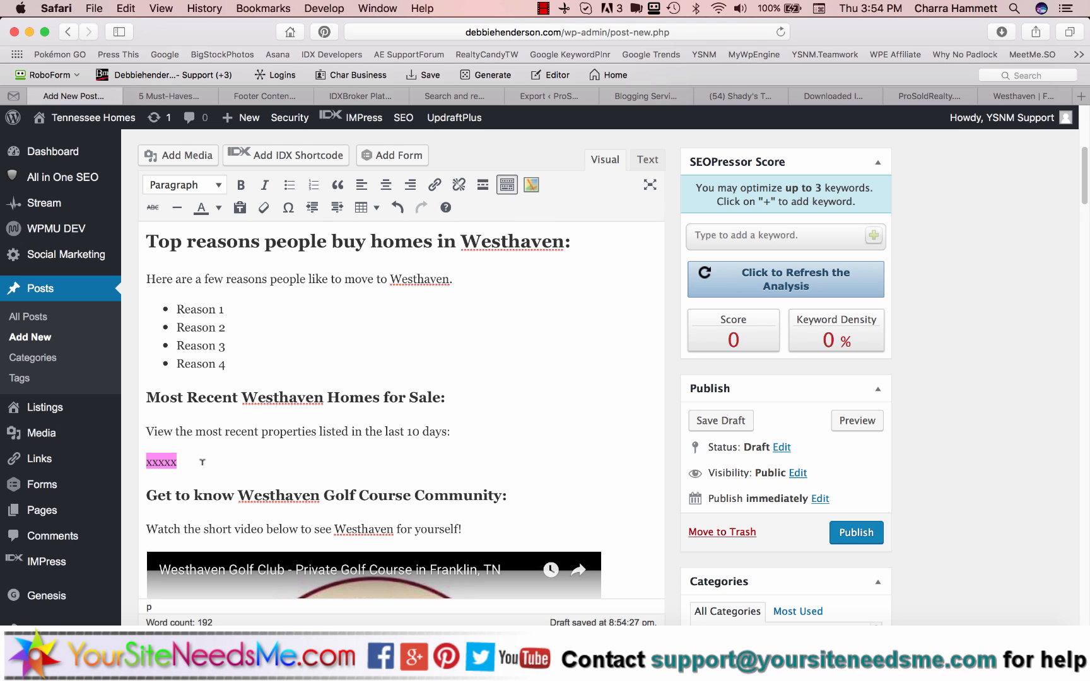
# Examine the available IDX shortcodes and the IMPress Property Carousel's choices of properties to display, then leave without inserting one
pyautogui.click(292, 158)
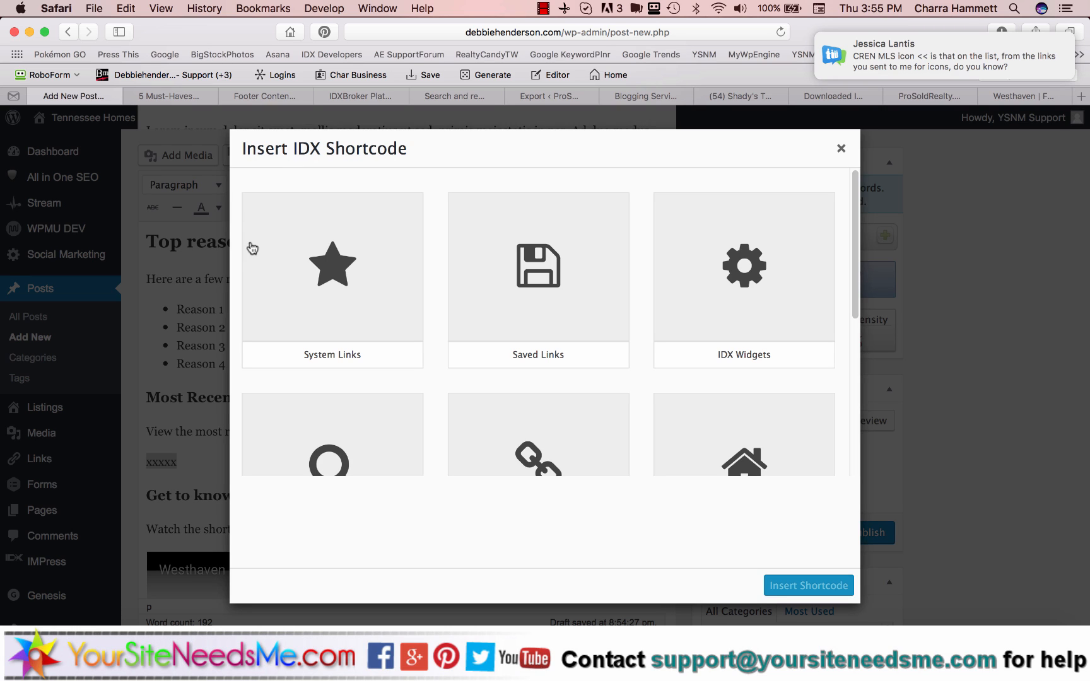
pyautogui.scroll(-3, 597, 322)
pyautogui.scroll(-3, 598, 322)
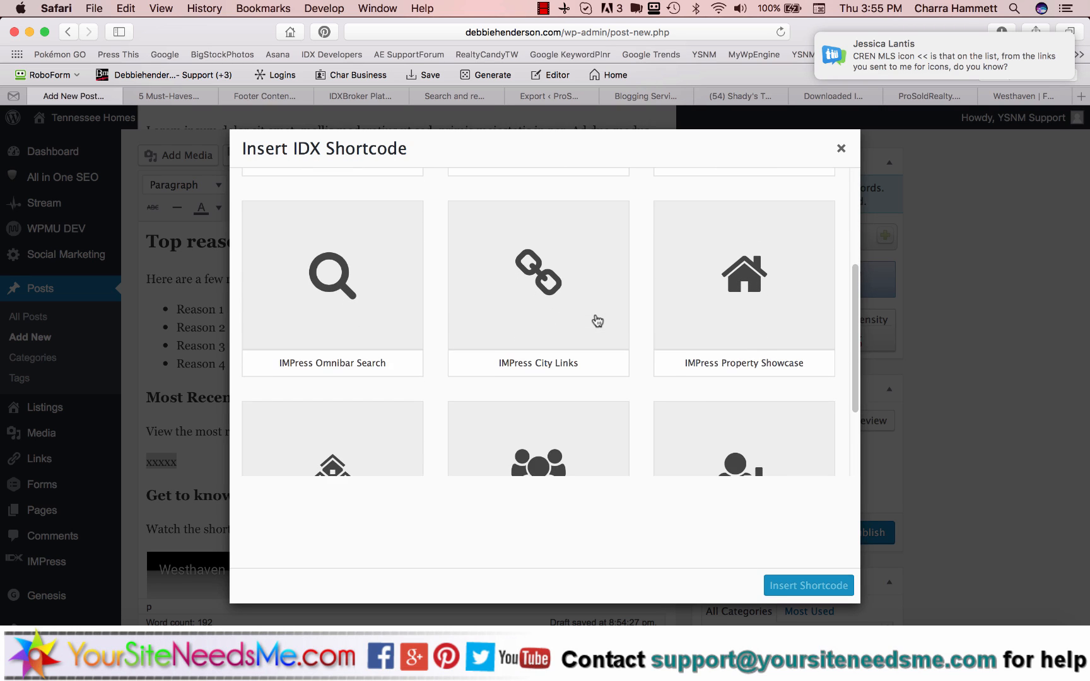
pyautogui.scroll(2, 596, 318)
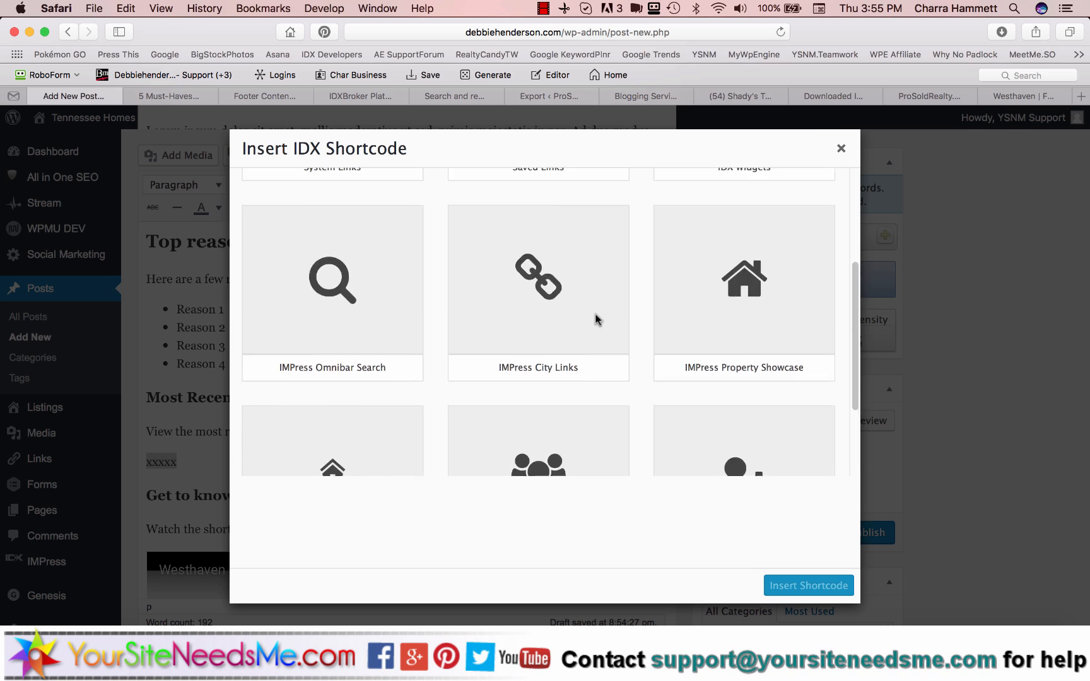
pyautogui.scroll(-2, 596, 318)
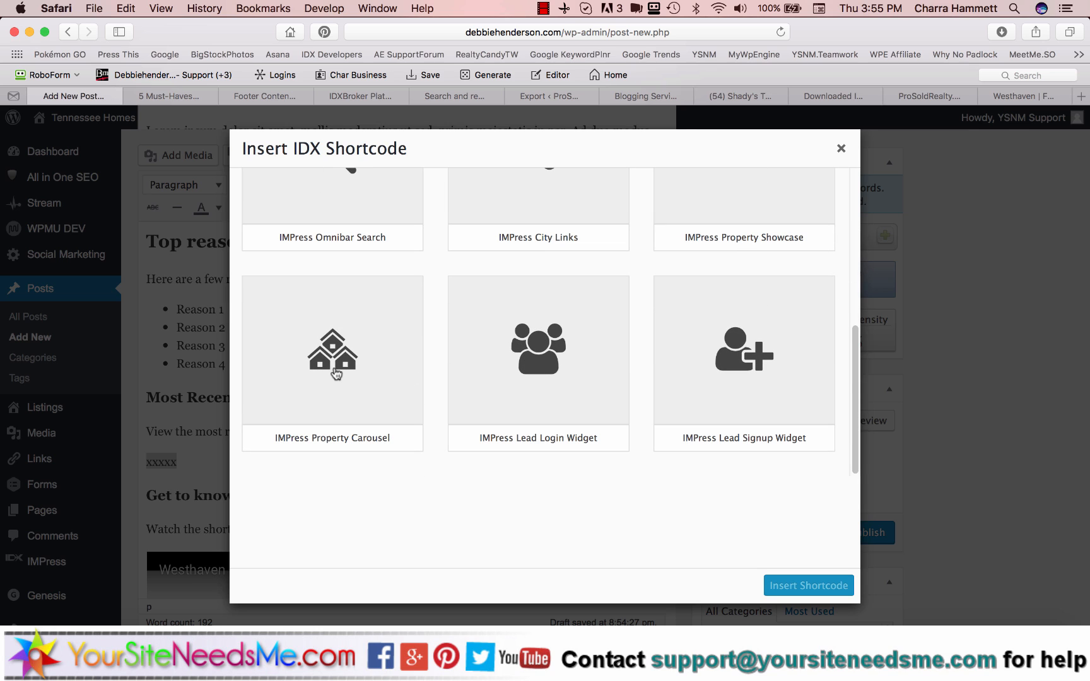
pyautogui.click(336, 374)
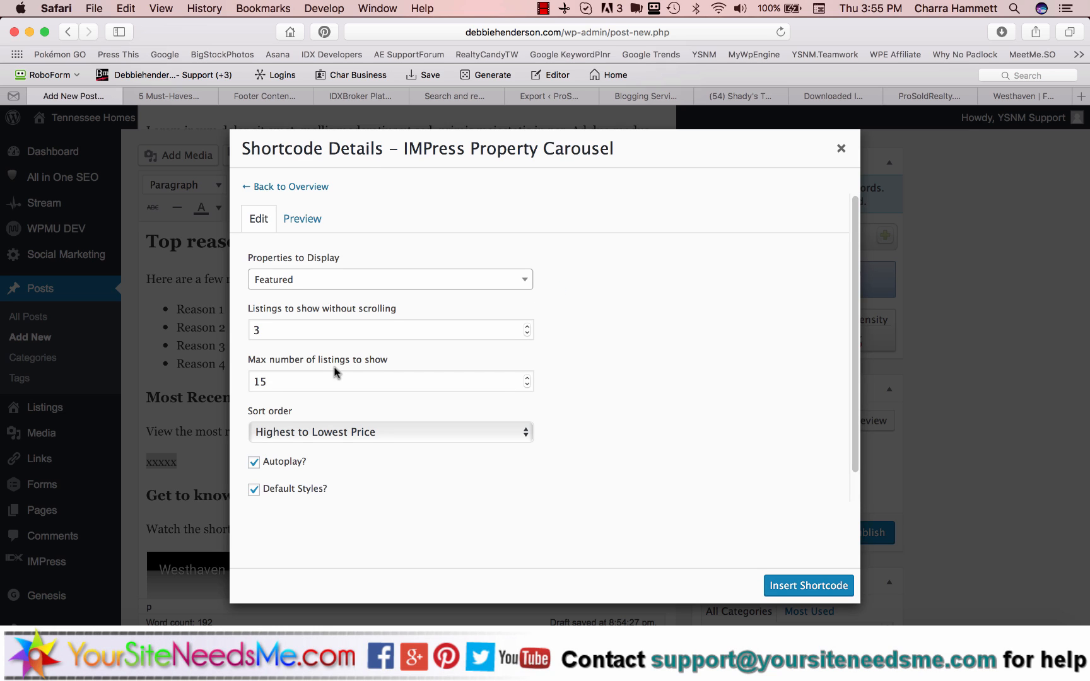
pyautogui.click(430, 285)
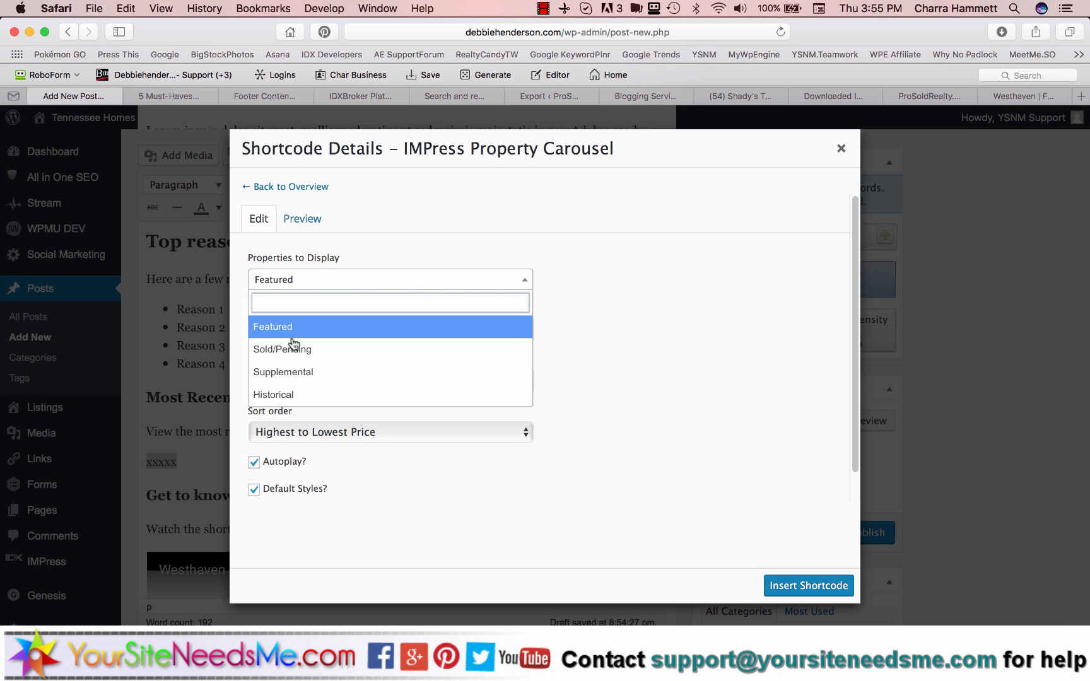
pyautogui.click(564, 336)
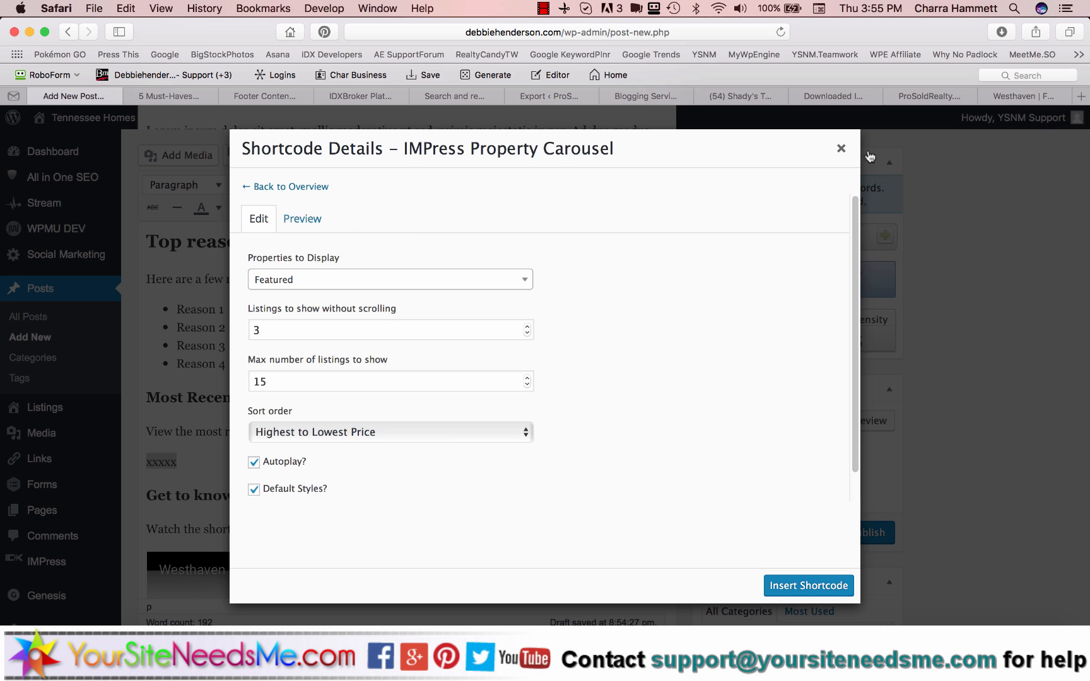
pyautogui.click(840, 149)
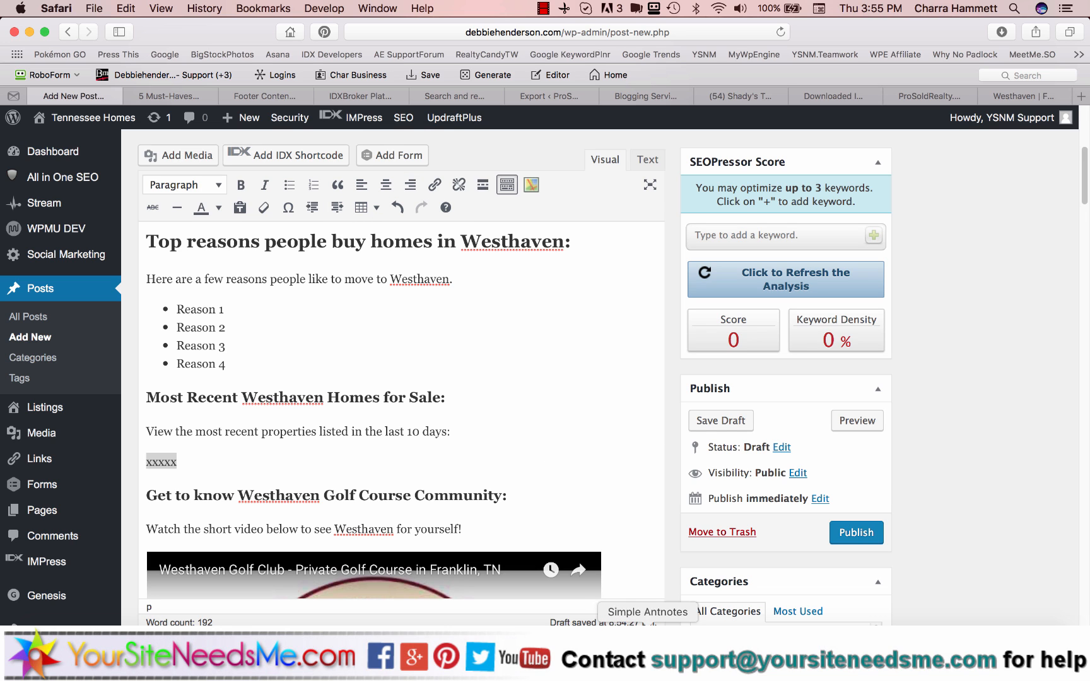
# Switch to IDX Broker in Chrome and start creating a new widget
pyautogui.click(685, 656)
pyautogui.scroll(4, 530, 345)
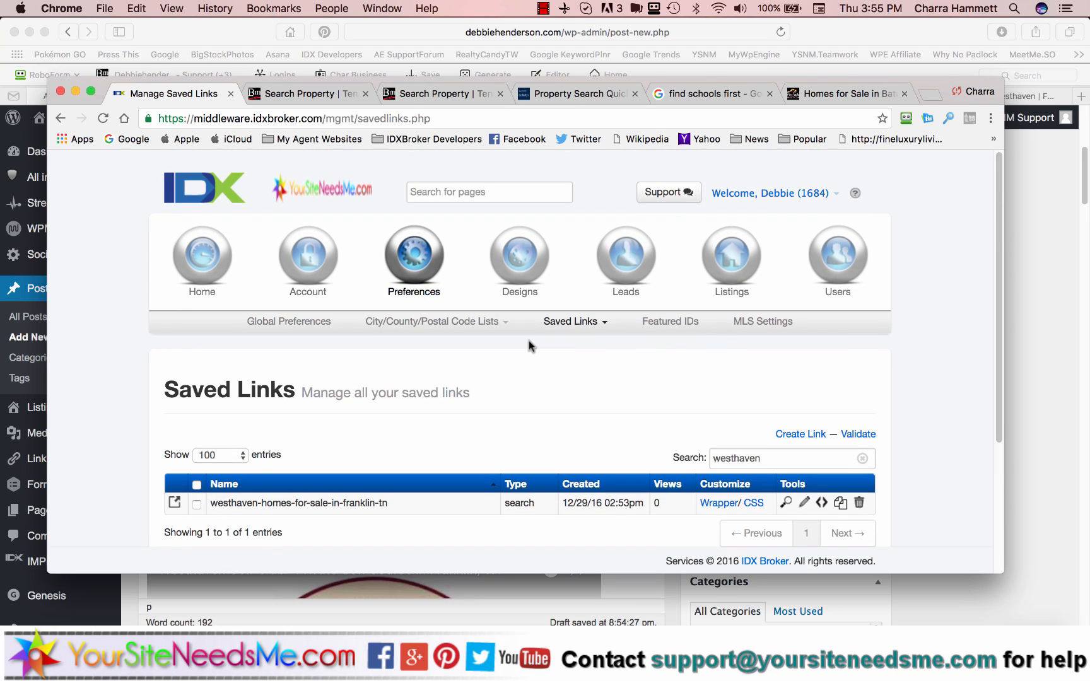
pyautogui.click(522, 266)
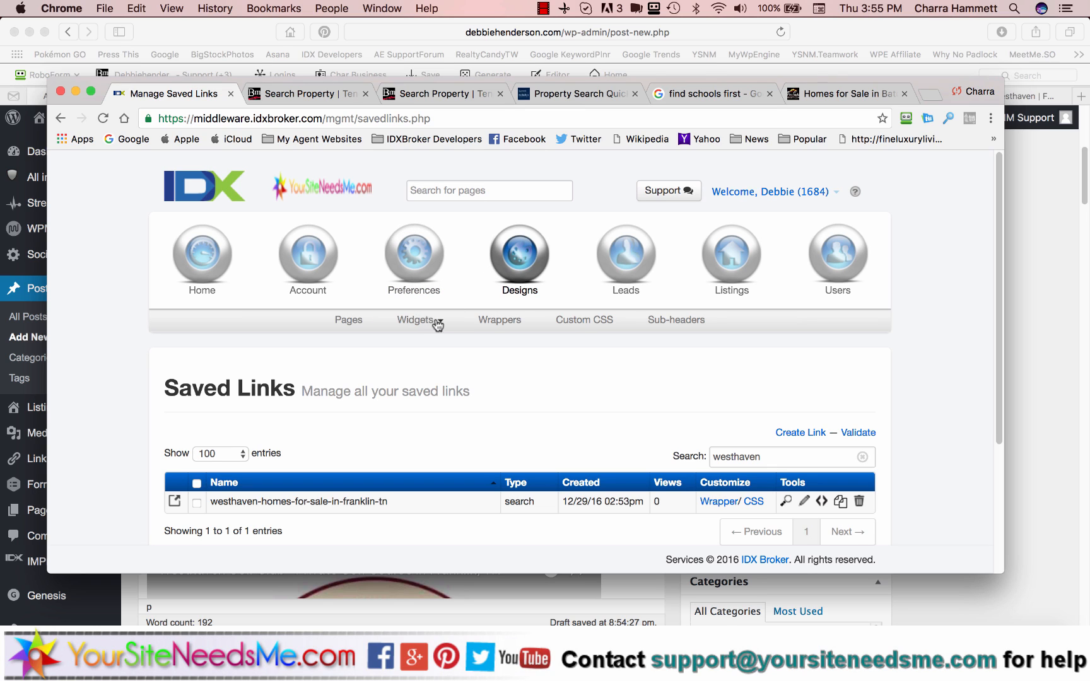
pyautogui.click(426, 326)
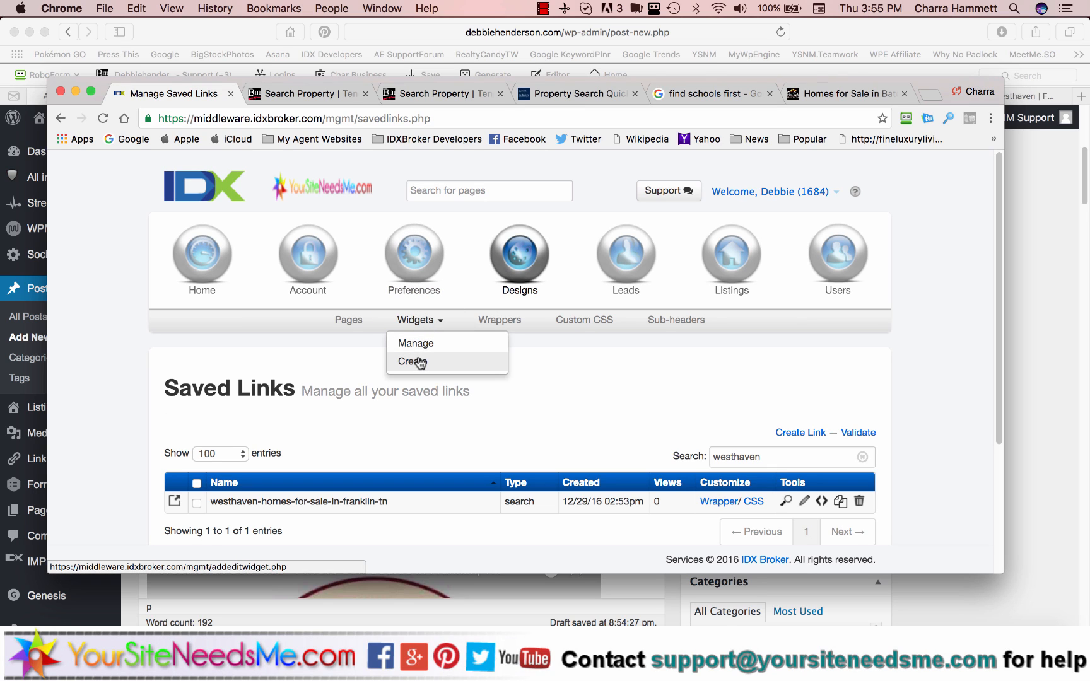
pyautogui.click(420, 363)
pyautogui.scroll(-2, 555, 369)
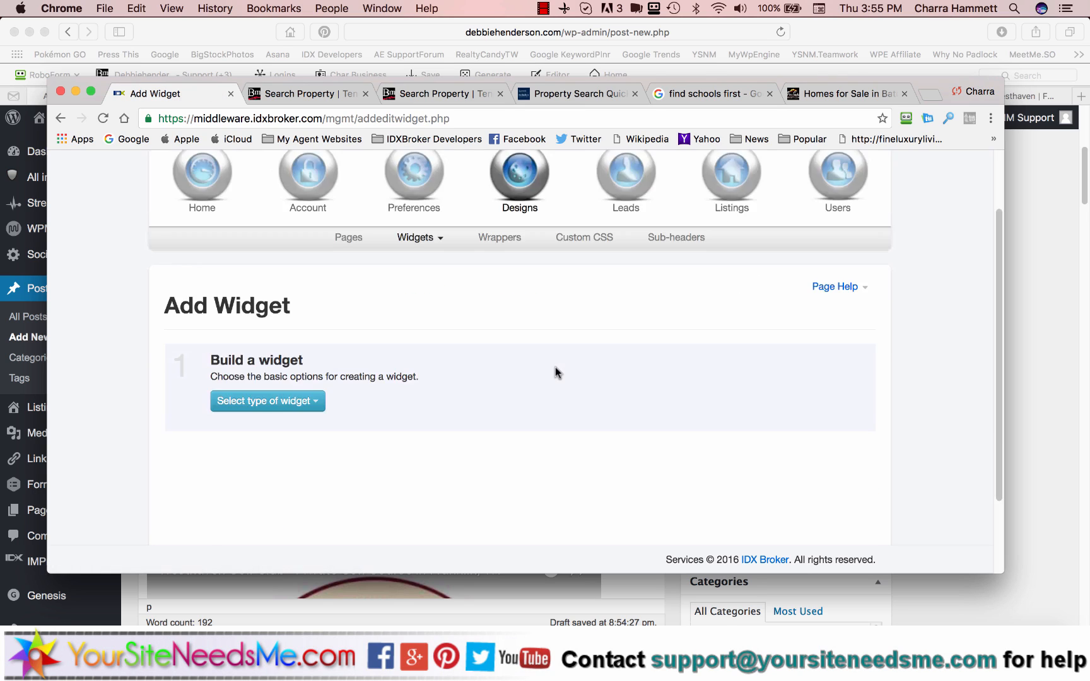
# Set up a Showcase widget that features Custom Search properties from the Homes search page
pyautogui.scroll(-2, 555, 372)
pyautogui.click(272, 309)
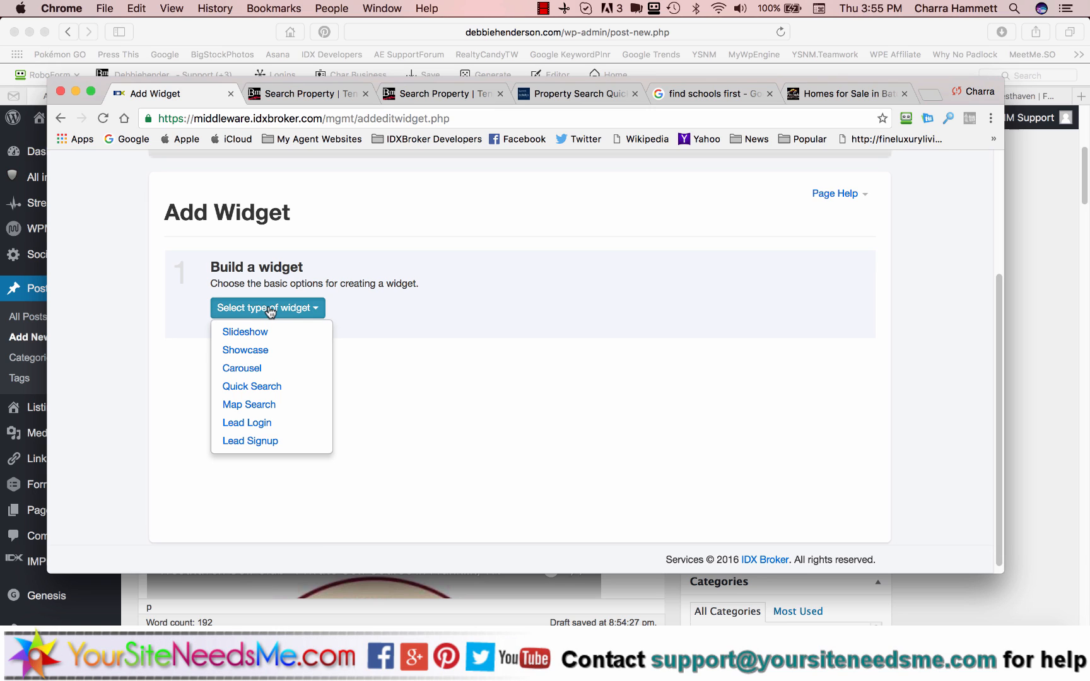
pyautogui.click(248, 350)
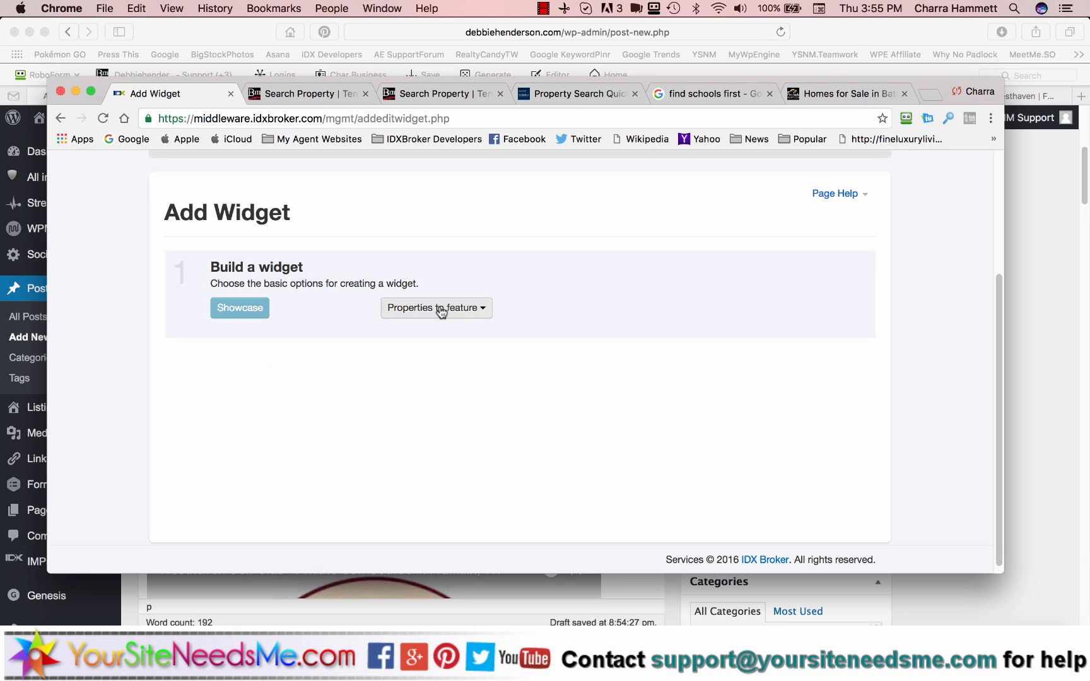
pyautogui.click(441, 311)
pyautogui.click(414, 404)
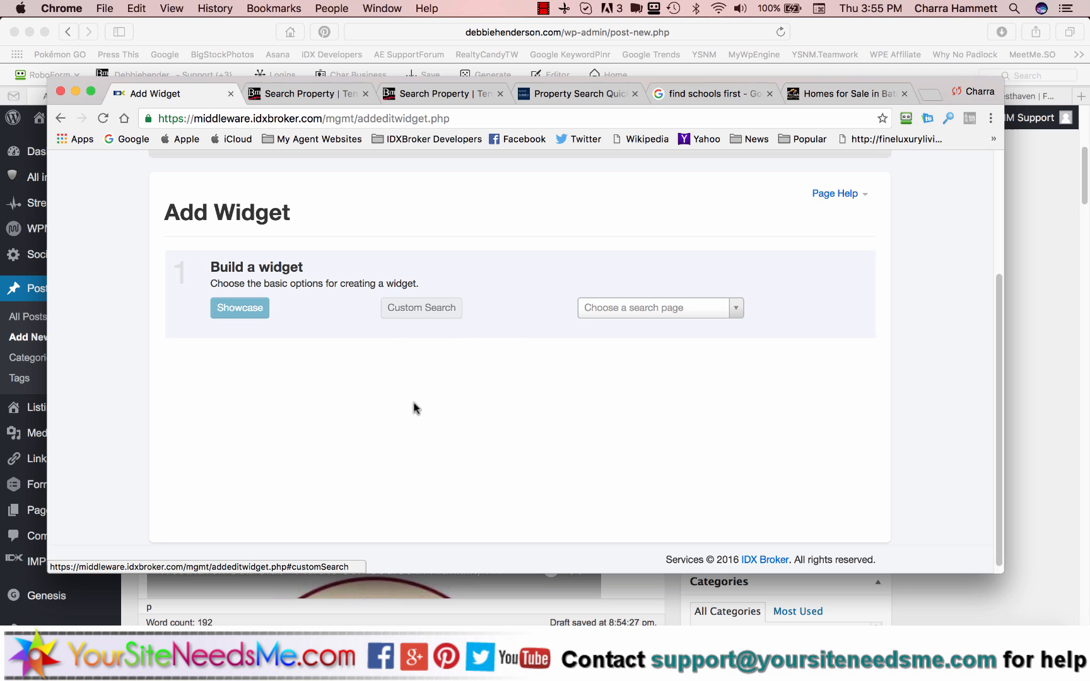
pyautogui.click(657, 309)
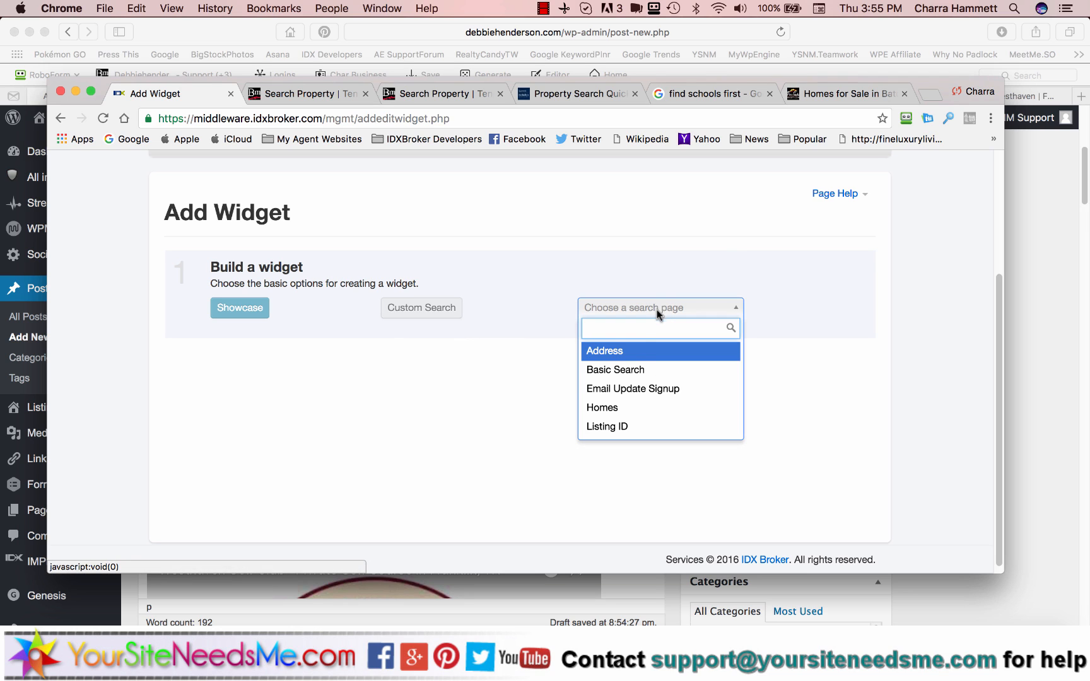
pyautogui.click(613, 408)
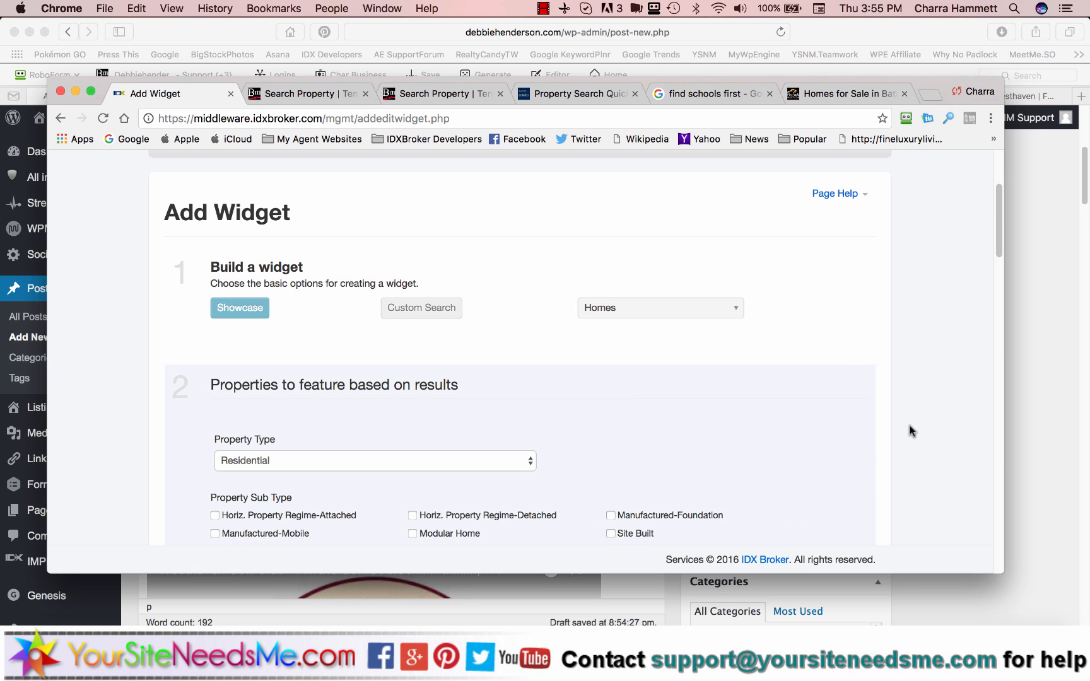
# Select the West Haven subdivisions from West Haven through West Haven Sec 1 as the widget's subdivision filter
pyautogui.scroll(-10, 912, 431)
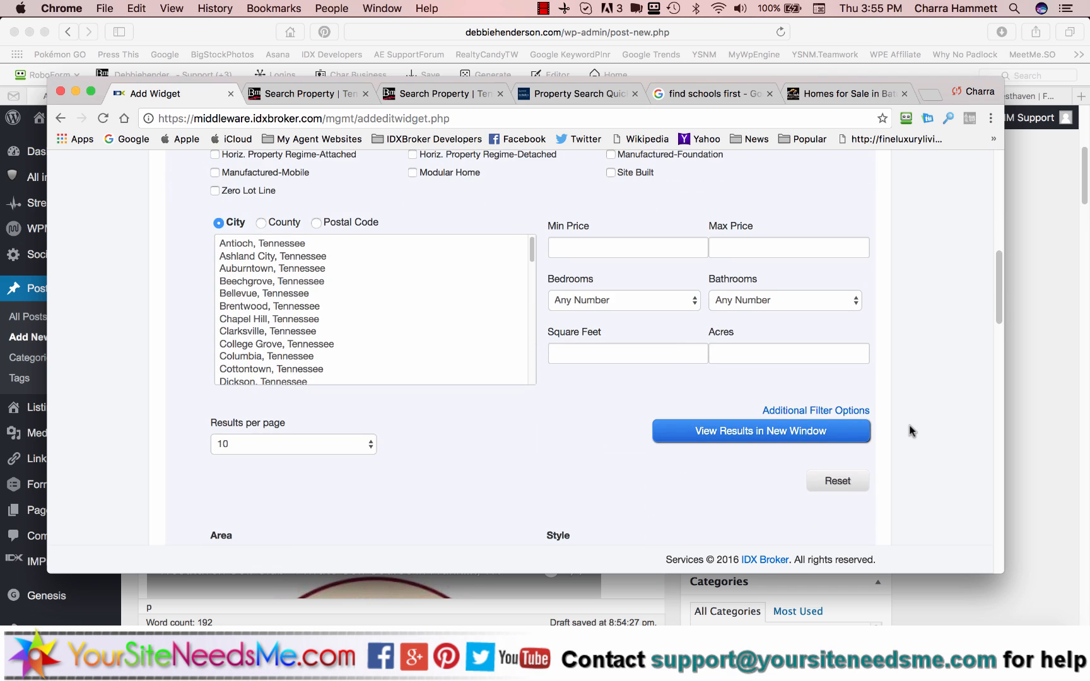
pyautogui.scroll(-8, 911, 431)
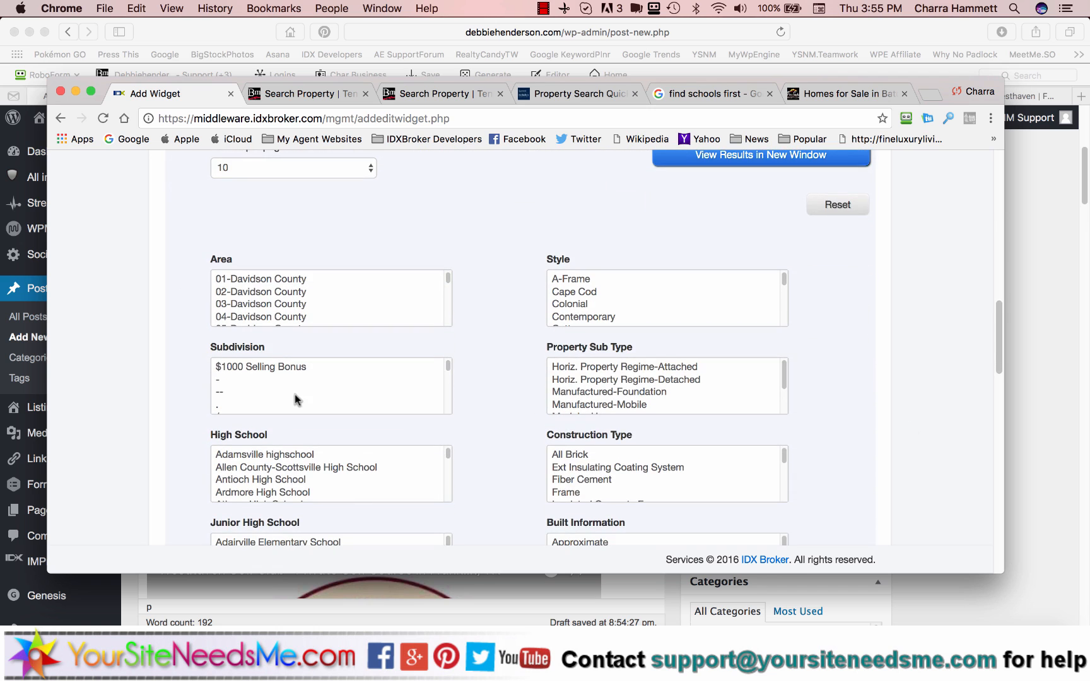
pyautogui.click(295, 399)
pyautogui.write('west')
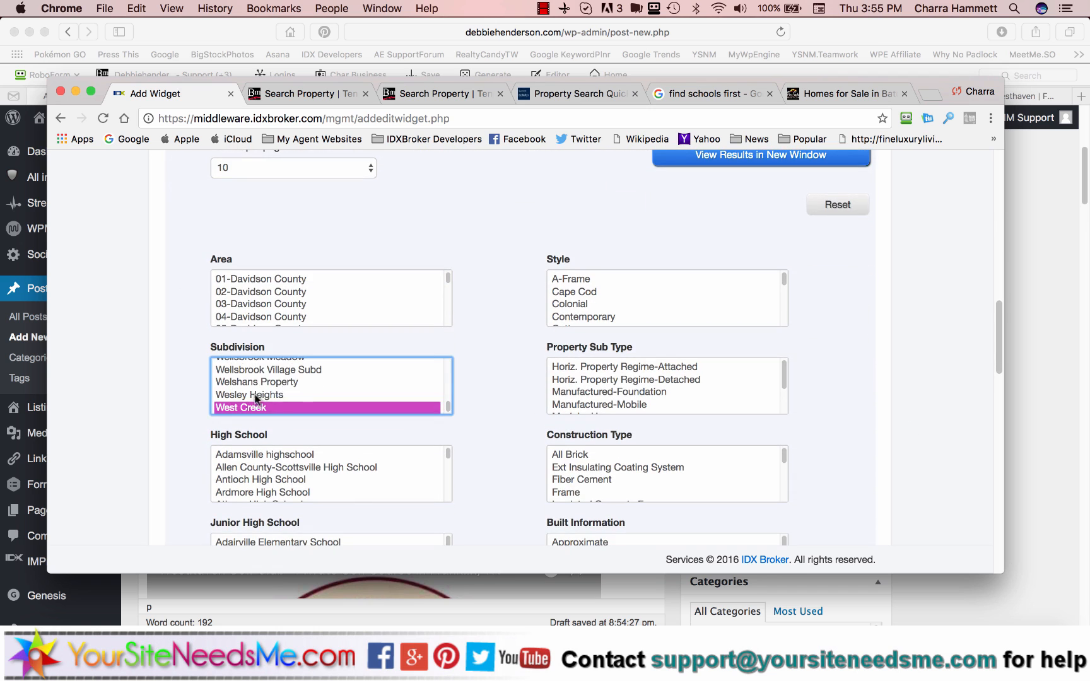
pyautogui.scroll(-5, 255, 397)
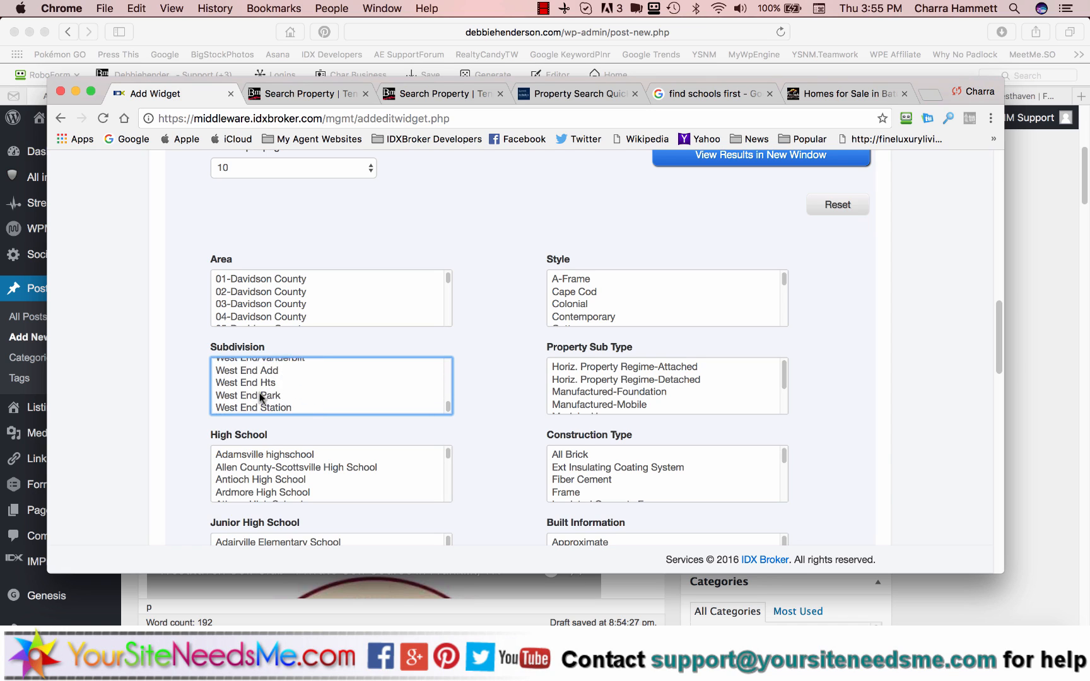
pyautogui.scroll(-2, 261, 398)
pyautogui.click(260, 383)
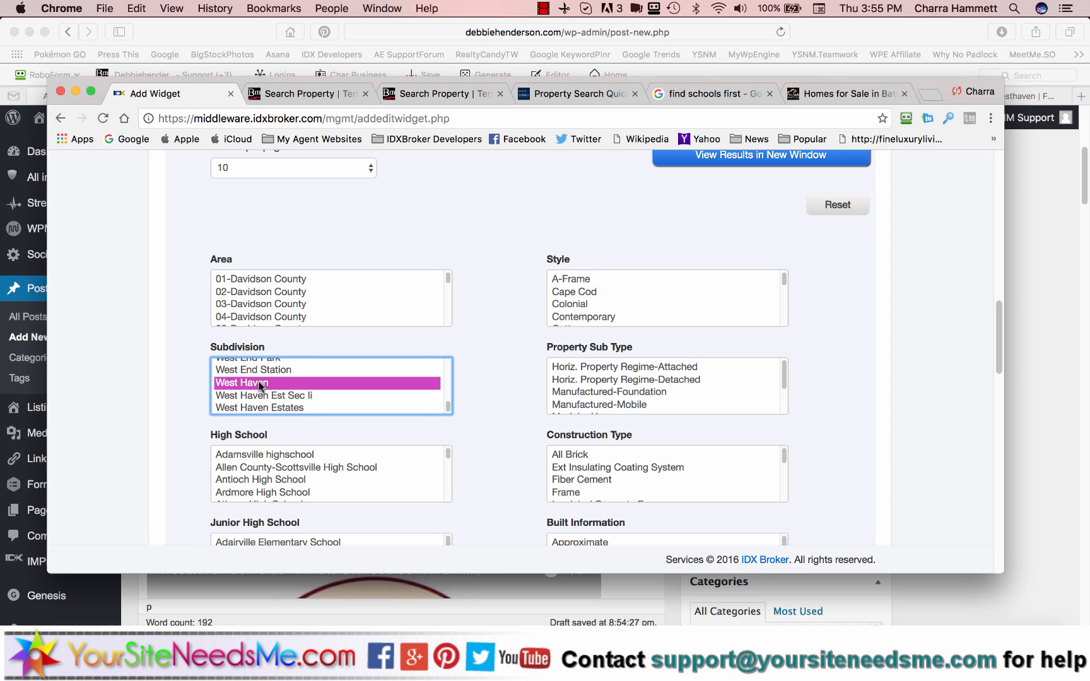
pyautogui.hotkey('shift', 'Down')
pyautogui.hotkey('shift', 'Down')
pyautogui.hotkey('shift', 'Down')
pyautogui.hotkey('shift', 'Down')
pyautogui.hotkey('shift', 'Down')
pyautogui.hotkey('shift', 'Up')
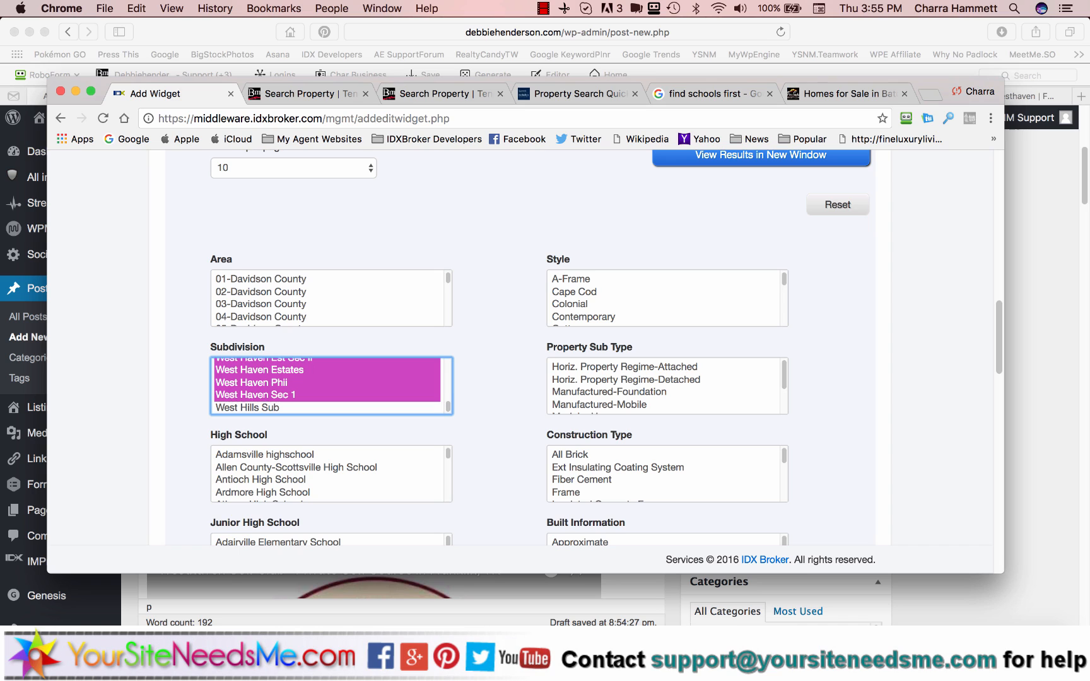
# Select Westhaven and every Westhaven section from Sec 3 through Section 17 in the subdivision filter
pyautogui.scroll(-8, 300, 396)
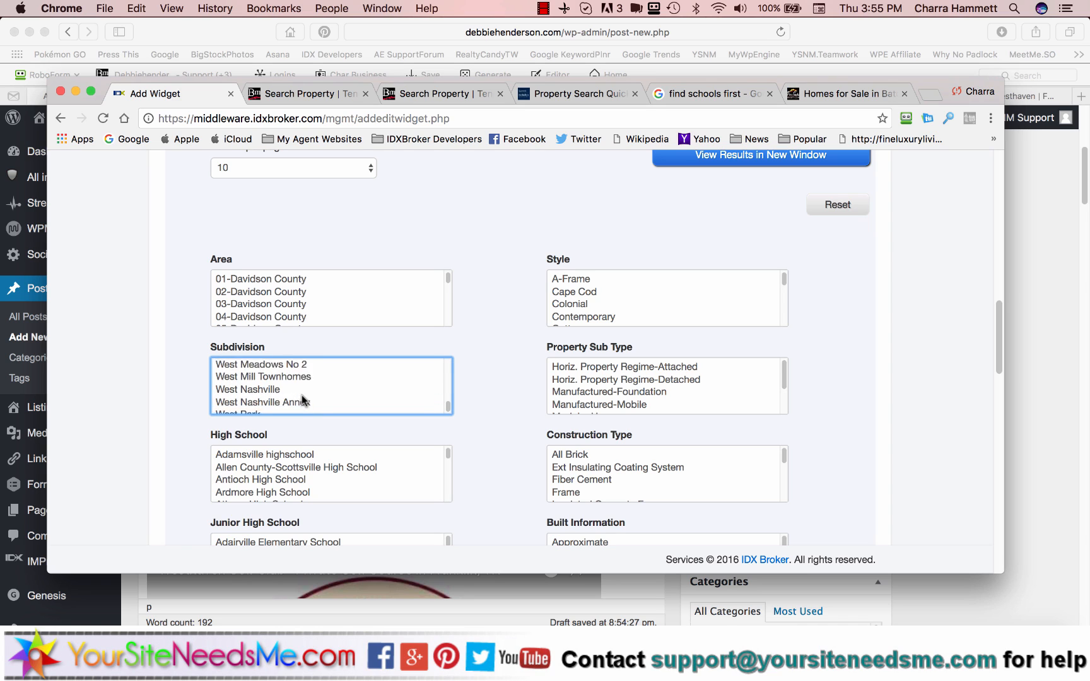
pyautogui.scroll(-8, 303, 400)
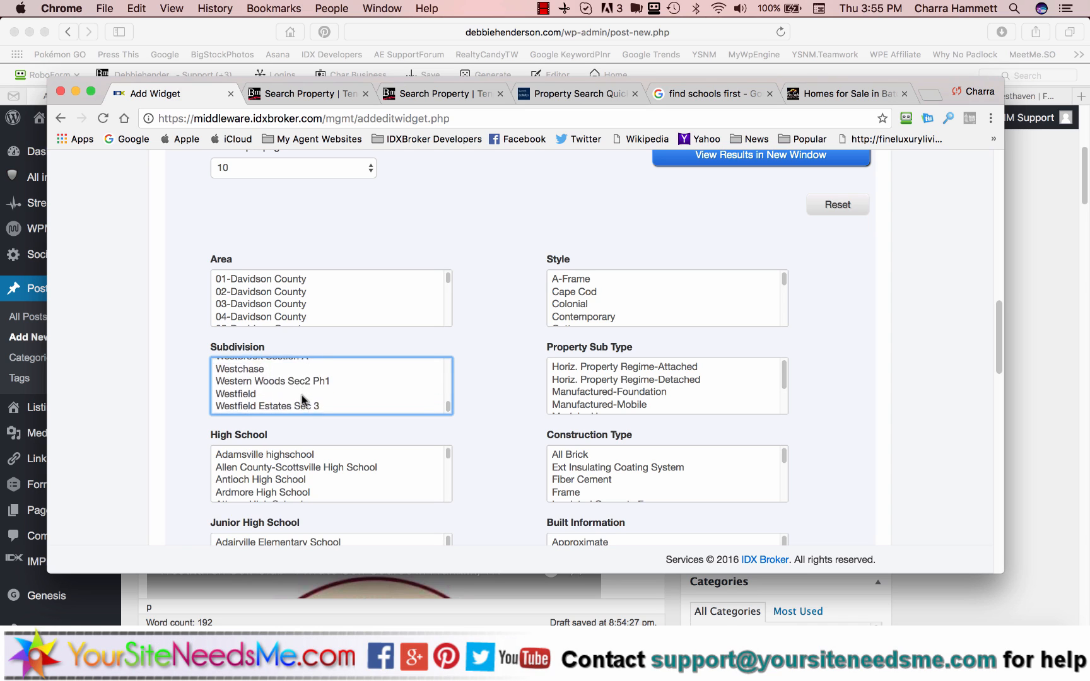
pyautogui.scroll(-2, 303, 401)
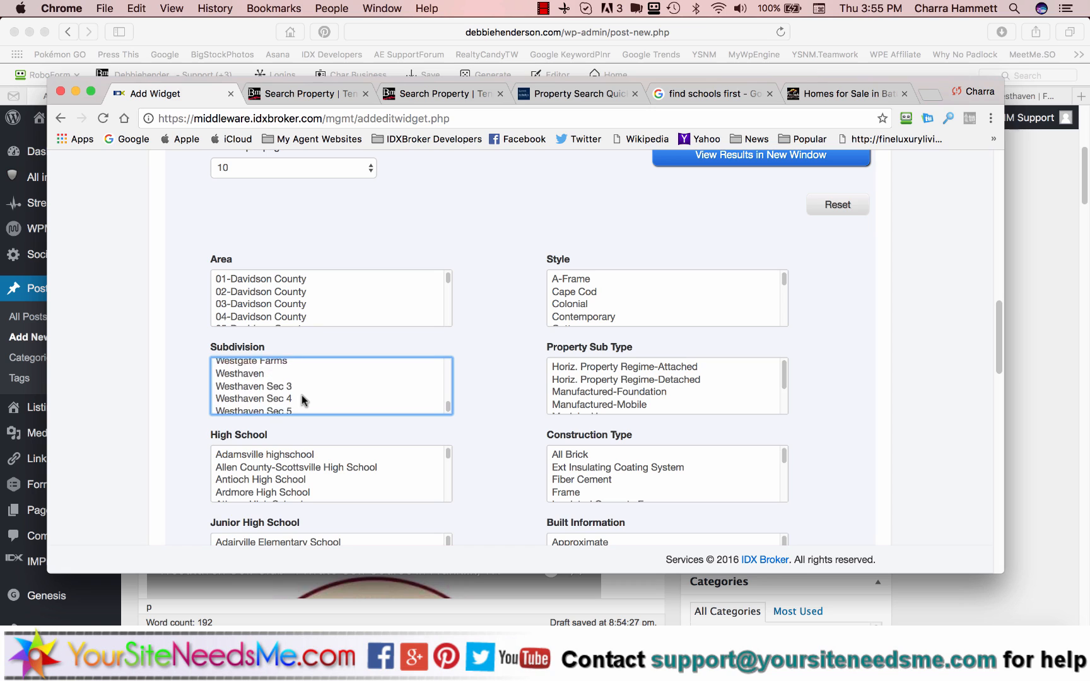
pyautogui.click(261, 373)
pyautogui.keyDown('super'); pyautogui.click(261, 386); pyautogui.keyUp('super')
pyautogui.keyDown('super'); pyautogui.click(262, 398); pyautogui.keyUp('super')
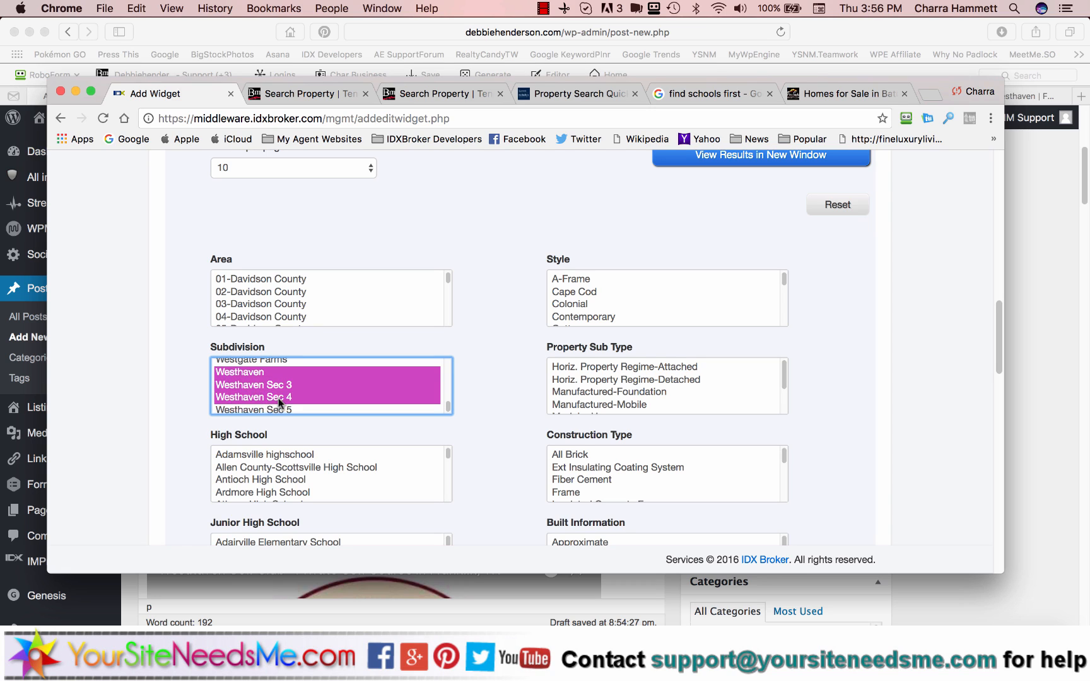
pyautogui.scroll(-2, 271, 394)
pyautogui.keyDown('super'); pyautogui.click(278, 372); pyautogui.keyUp('super')
pyautogui.keyDown('super'); pyautogui.click(280, 384); pyautogui.keyUp('super')
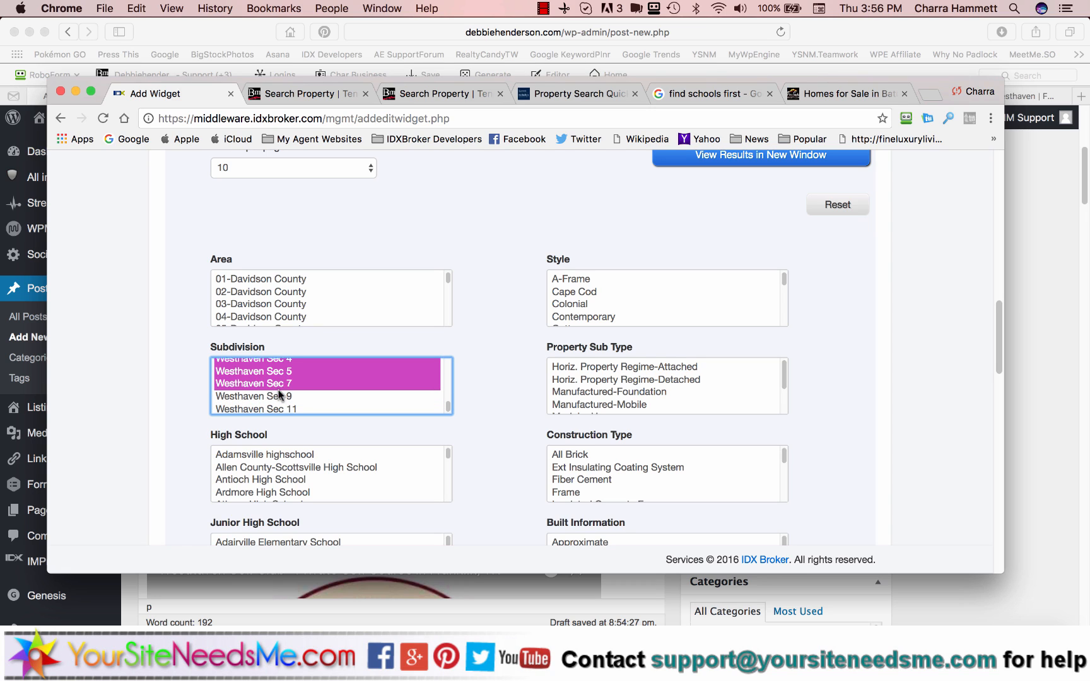
pyautogui.keyDown('super'); pyautogui.click(279, 397); pyautogui.keyUp('super')
pyautogui.keyDown('super'); pyautogui.click(282, 409); pyautogui.keyUp('super')
pyautogui.scroll(-3, 316, 397)
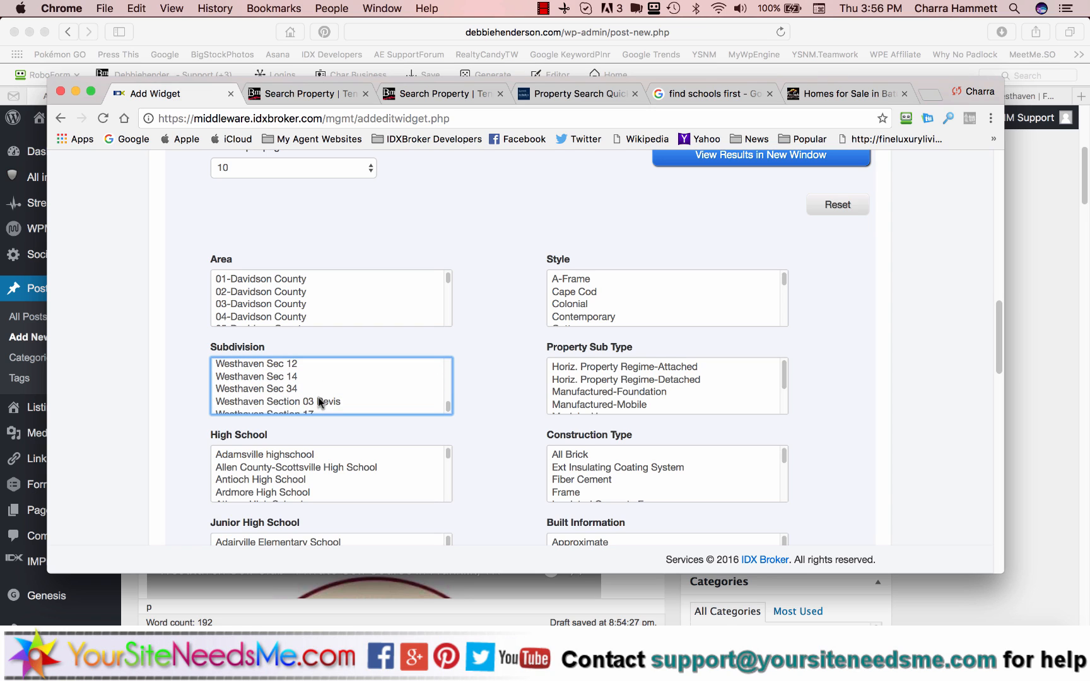
pyautogui.keyDown('super'); pyautogui.click(291, 377); pyautogui.keyUp('super')
pyautogui.keyDown('super'); pyautogui.click(290, 387); pyautogui.keyUp('super')
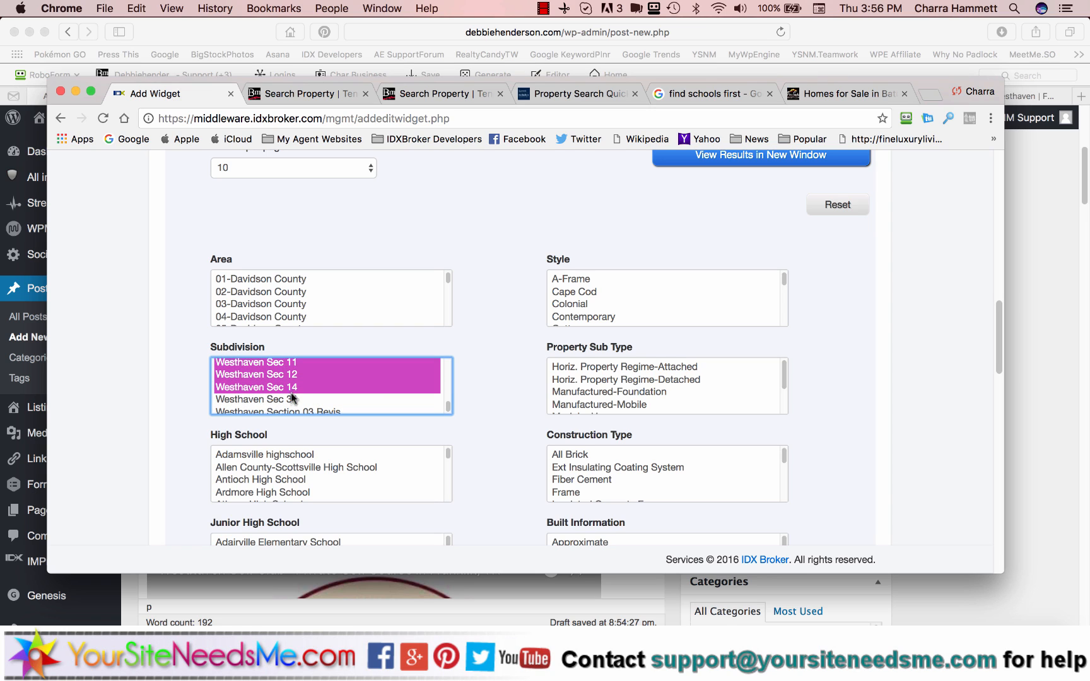
pyautogui.keyDown('super'); pyautogui.click(290, 396); pyautogui.keyUp('super')
pyautogui.scroll(-1, 344, 394)
pyautogui.keyDown('super'); pyautogui.click(332, 389); pyautogui.keyUp('super')
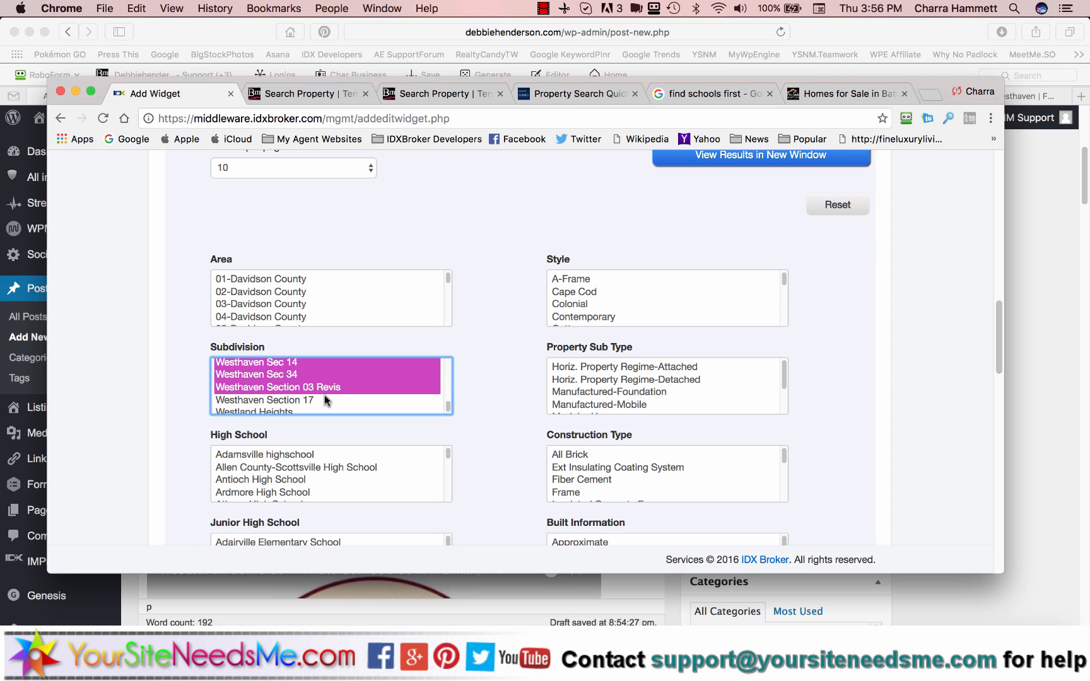
pyautogui.keyDown('super'); pyautogui.click(322, 398); pyautogui.keyUp('super')
pyautogui.scroll(-2, 341, 396)
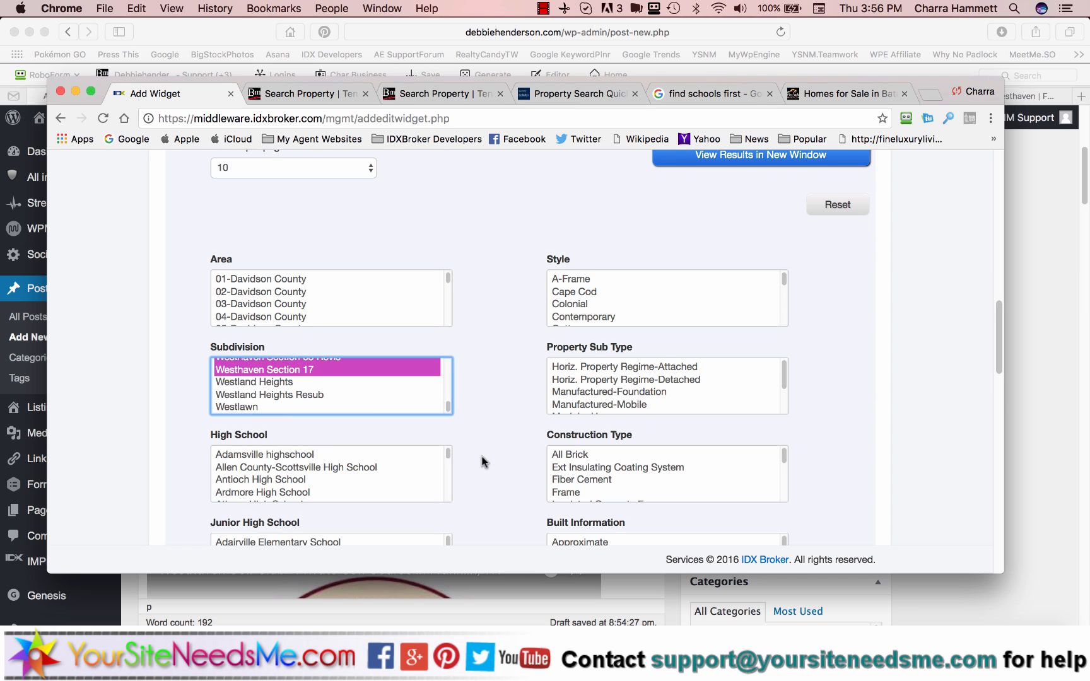
# Name the widget Westhaven Showcase and set its sorting order to Order of Custom List
pyautogui.scroll(-15, 484, 462)
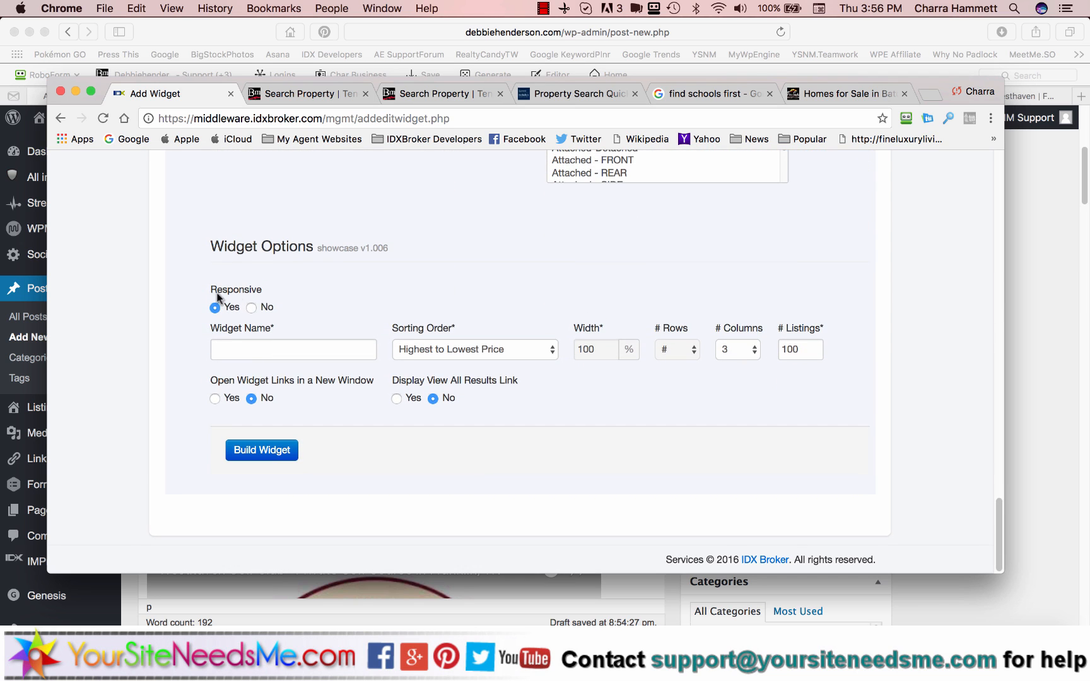
pyautogui.click(243, 348)
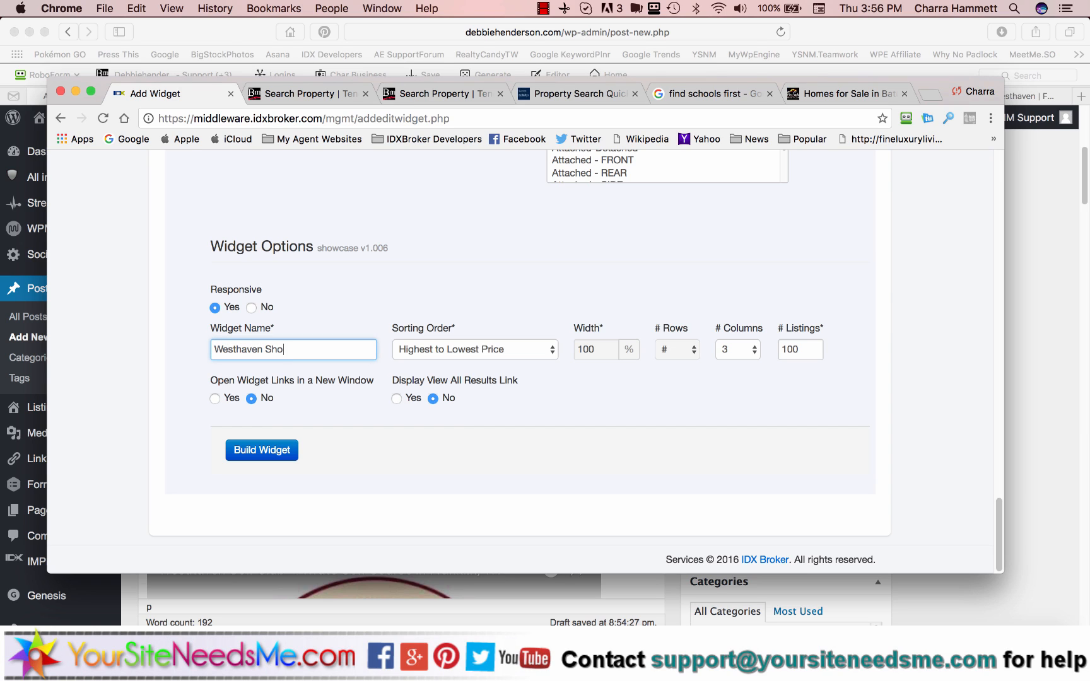
pyautogui.click(447, 354)
pyautogui.click(450, 375)
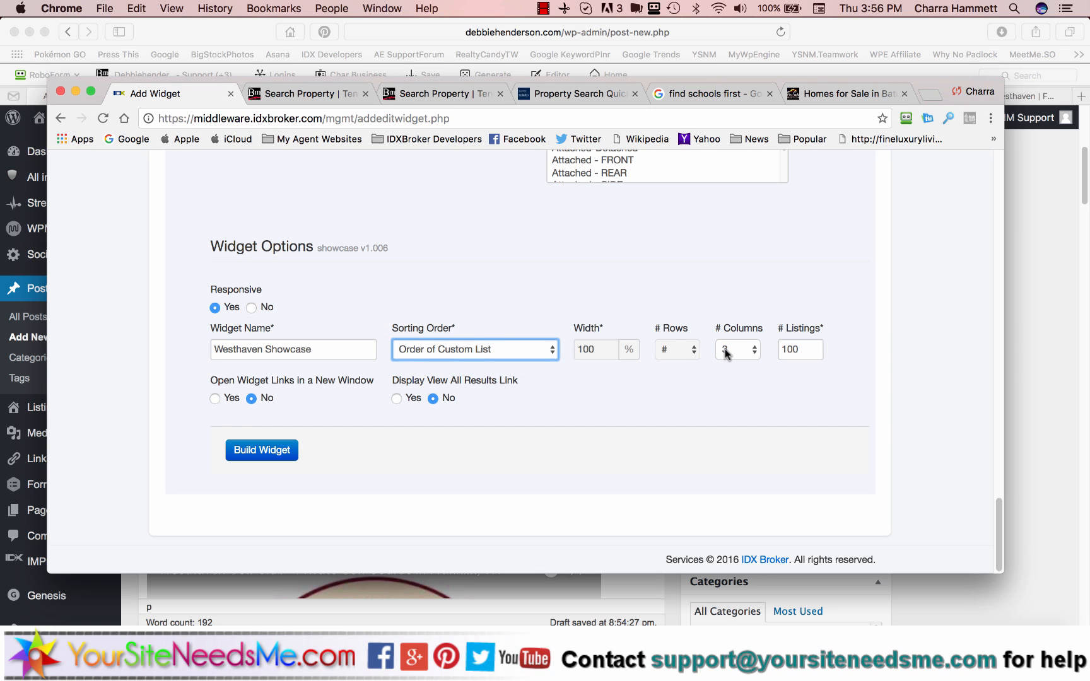
# Limit the widget to 3 listings with the View All Results link displayed, and build it
pyautogui.click(783, 348)
pyautogui.doubleClick(782, 348)
pyautogui.write('3')
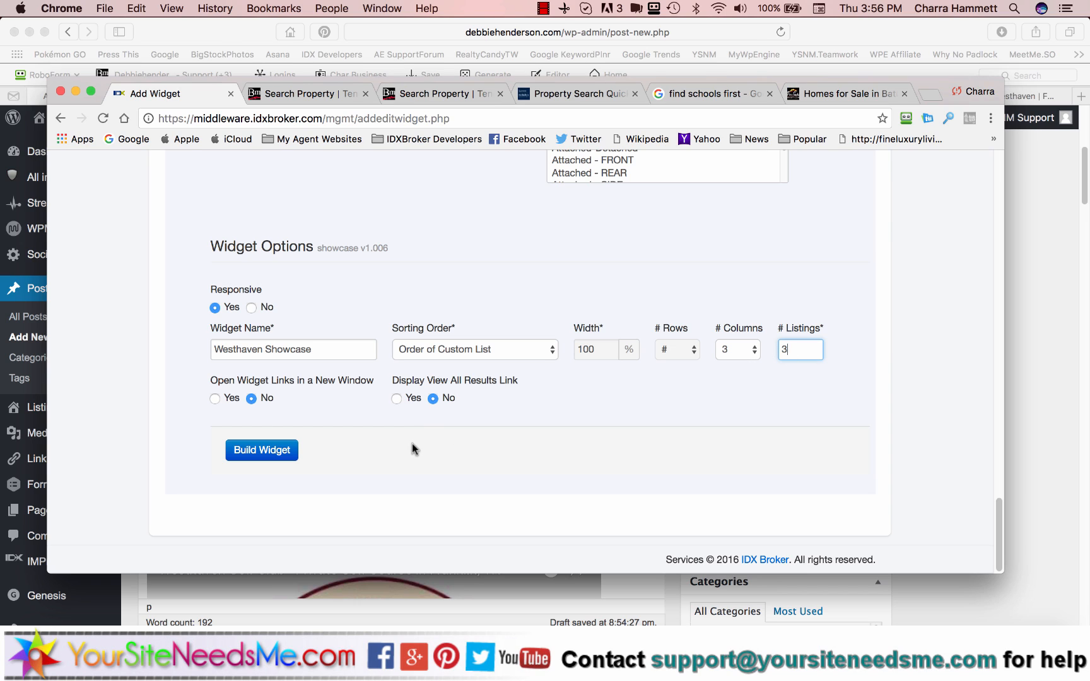
pyautogui.click(396, 398)
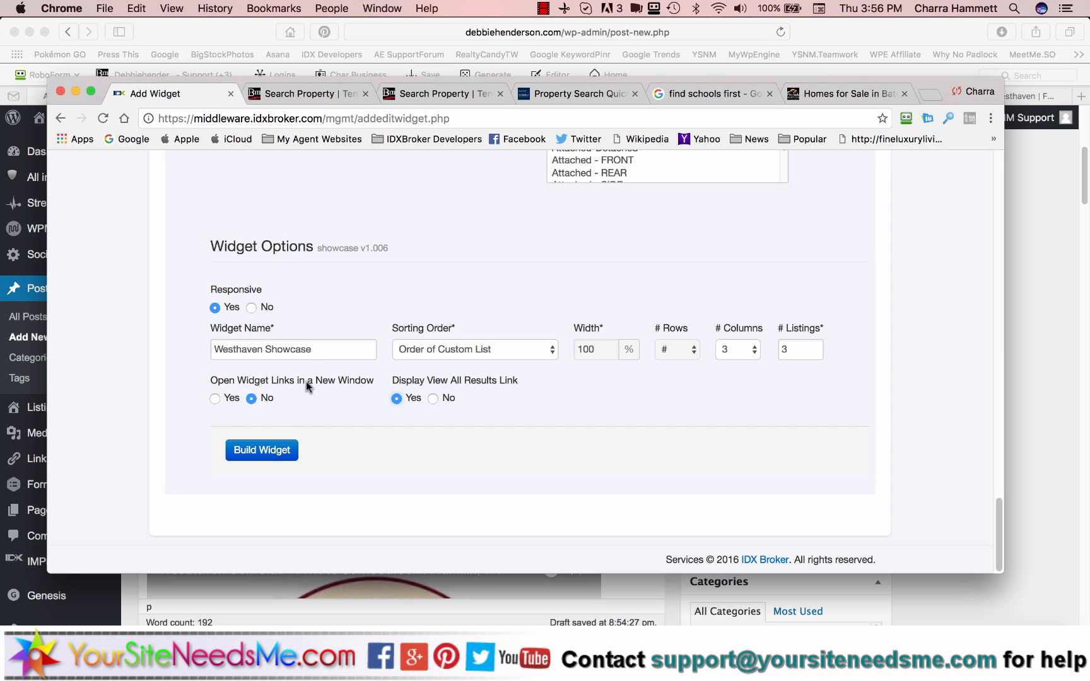
pyautogui.click(274, 452)
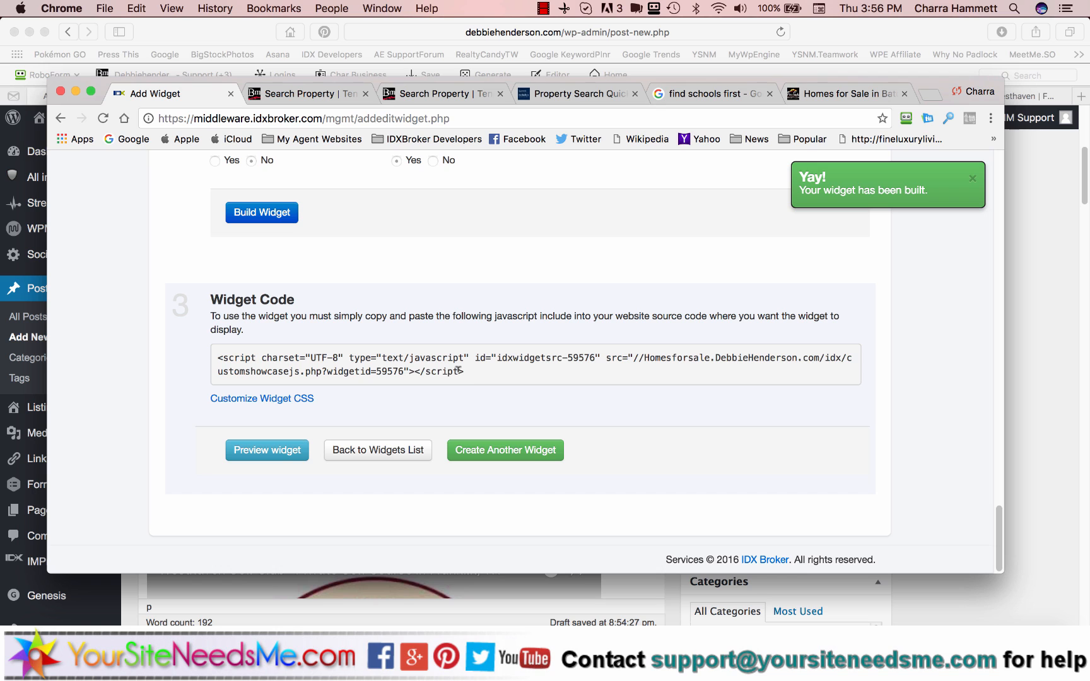
# Copy the widget's complete script code and switch back to the WordPress post in Safari
pyautogui.moveTo(459, 370); pyautogui.dragTo(214, 354)
pyautogui.press('super+c')
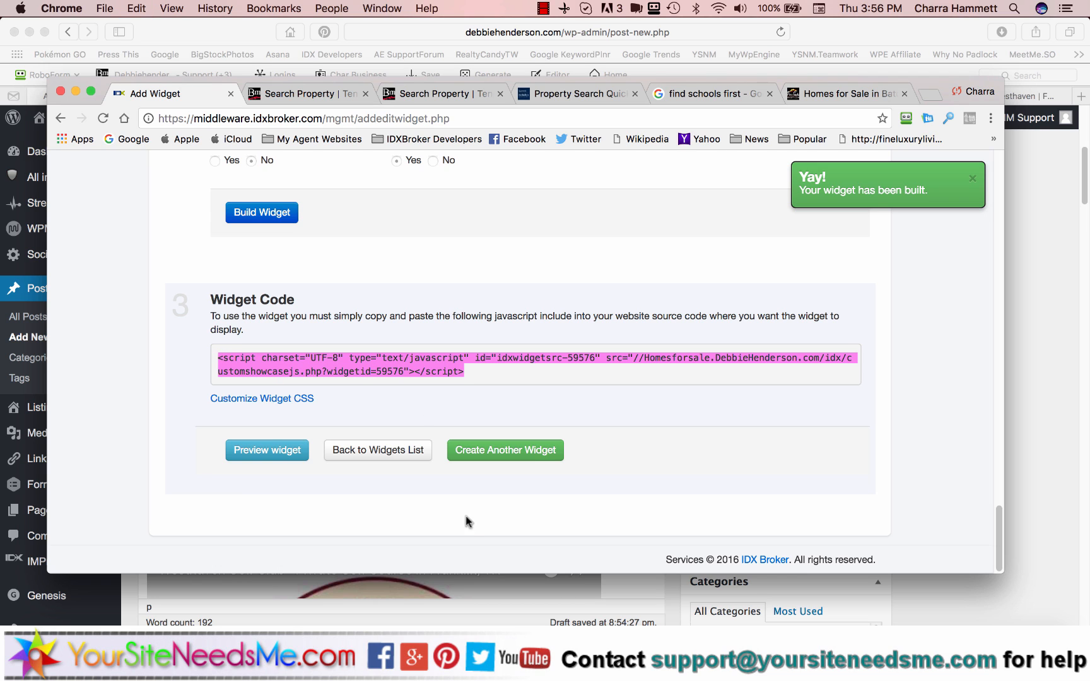
pyautogui.click(651, 582)
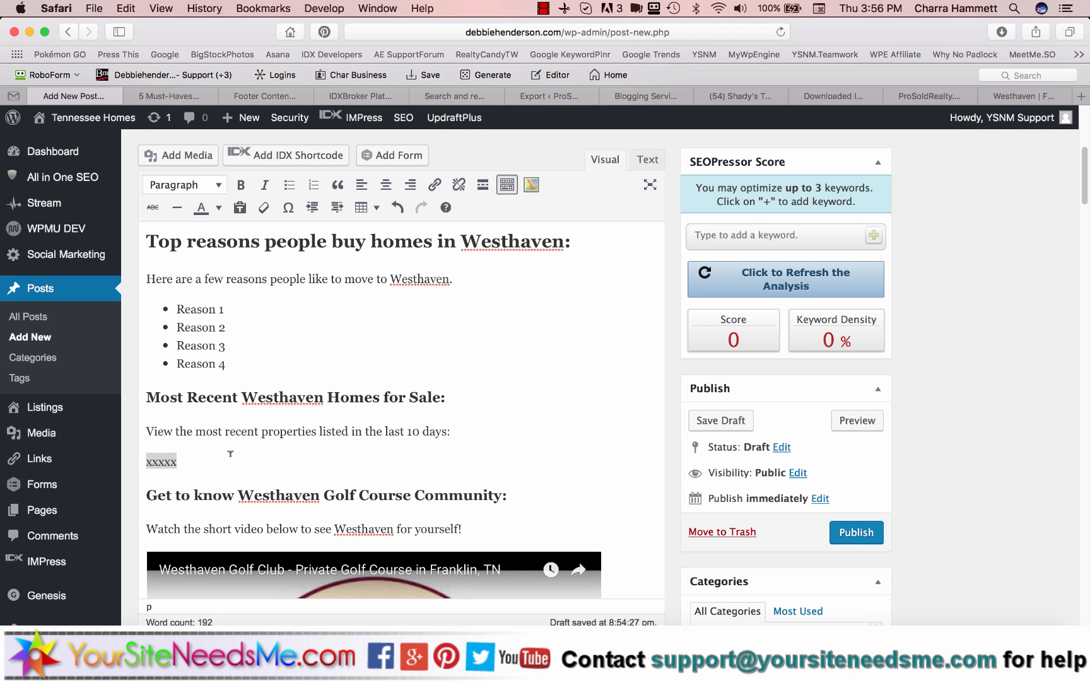
# Lengthen the xxxxx placeholder under "Most Recent Westhaven Homes for Sale" into a long, easily spotted row of x's
pyautogui.click(231, 454)
pyautogui.scroll(-2, 465, 435)
pyautogui.scroll(2, 465, 436)
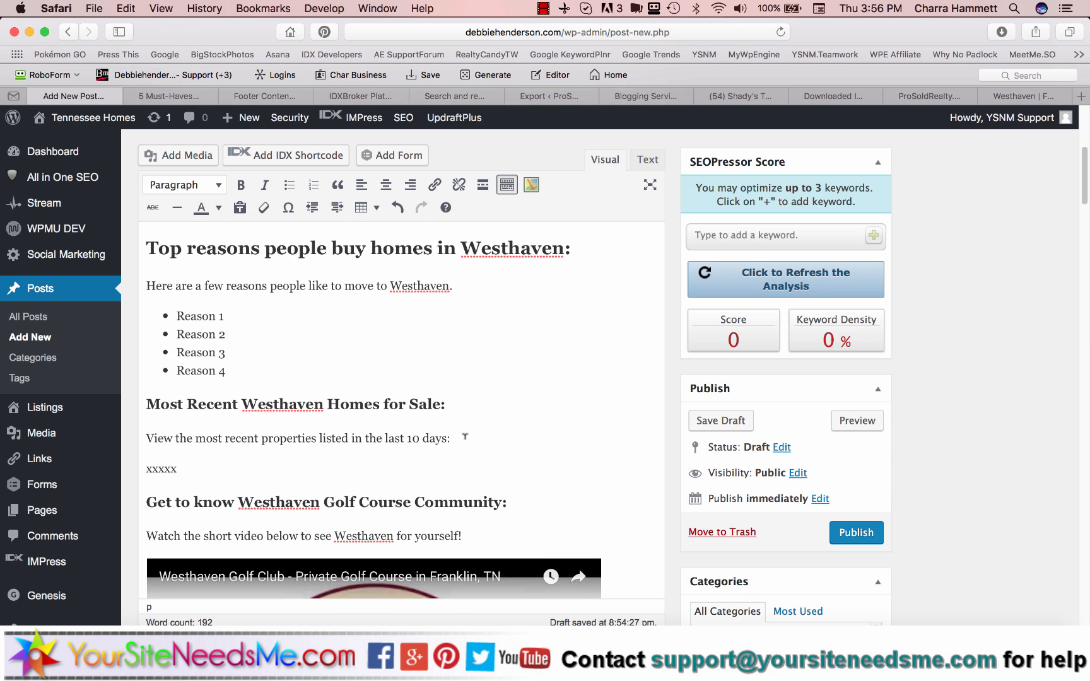
pyautogui.scroll(-1, 464, 436)
pyautogui.scroll(3, 314, 303)
pyautogui.scroll(-10, 296, 347)
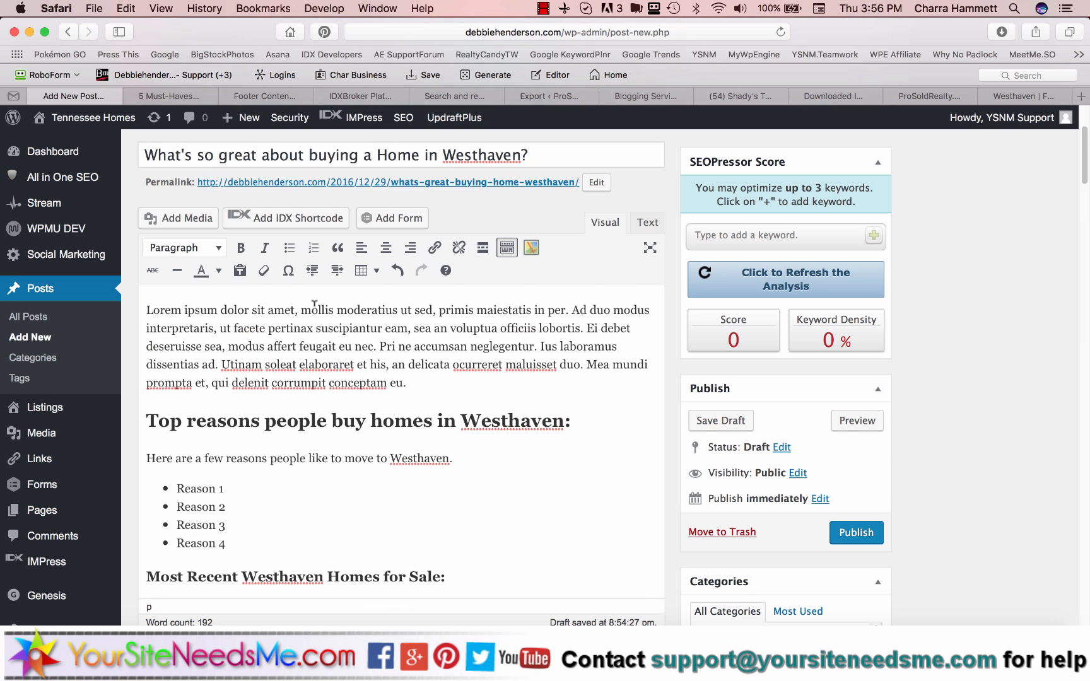
pyautogui.scroll(-2, 278, 389)
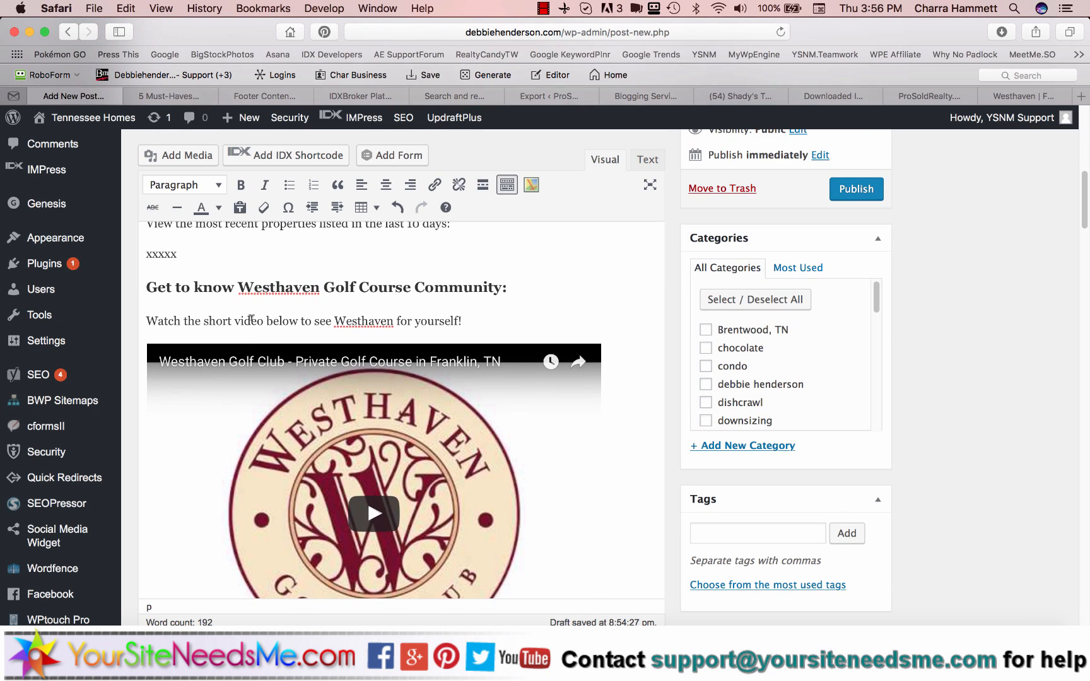
pyautogui.click(205, 253)
pyautogui.write('xxxxxxxxxx')
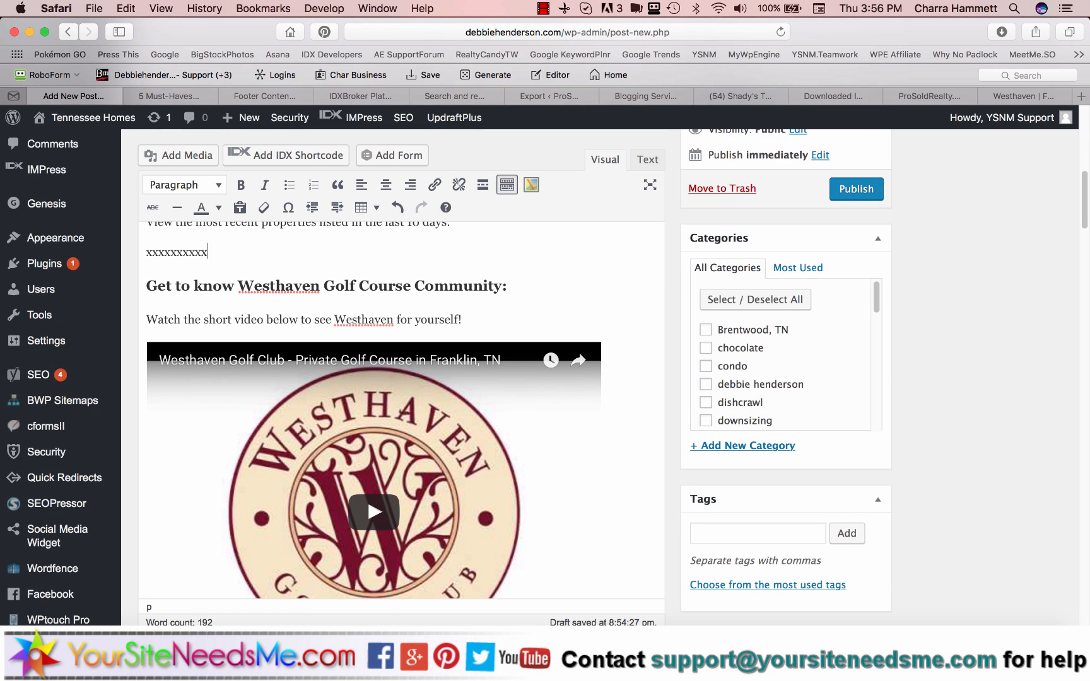
pyautogui.write('xxxxxxxx')
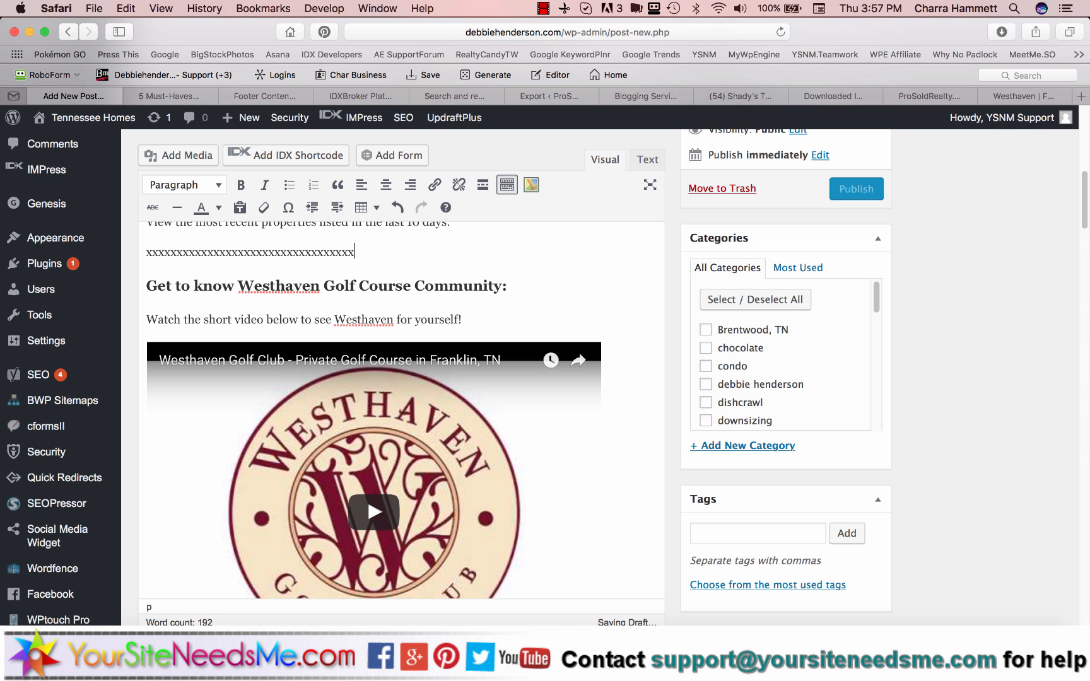
# Show the post's HTML source and delete the row of x's above the "Get to know Westhaven Golf Course Community" heading
pyautogui.scroll(3, 324, 254)
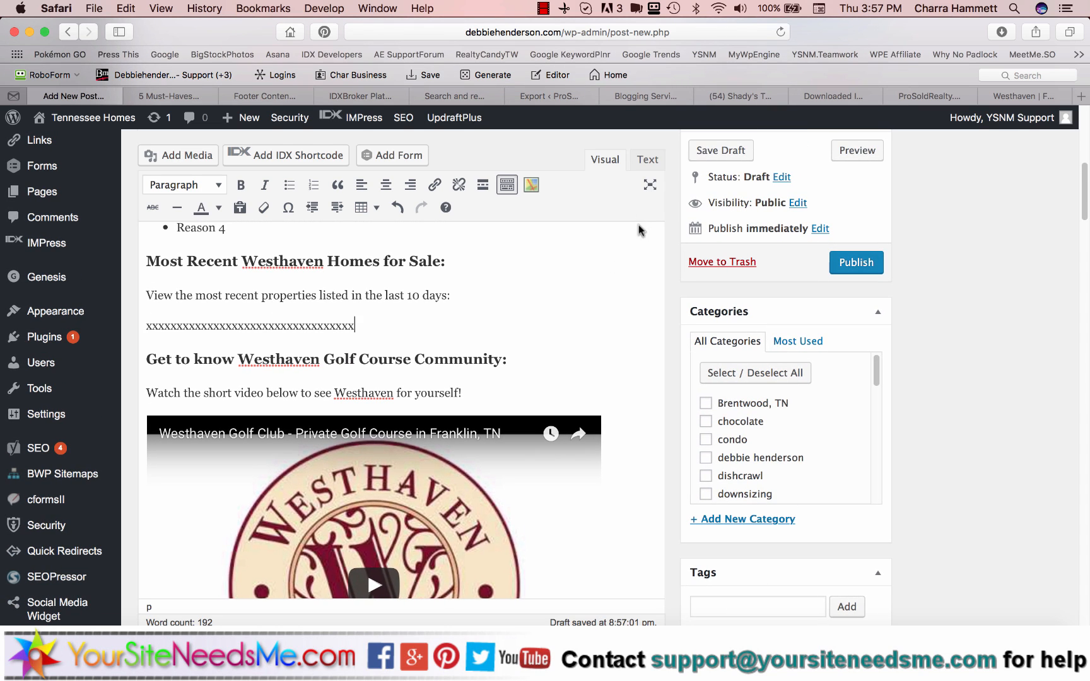
pyautogui.click(649, 162)
pyautogui.moveTo(341, 441); pyautogui.dragTo(134, 441)
pyautogui.press('BackSpace')
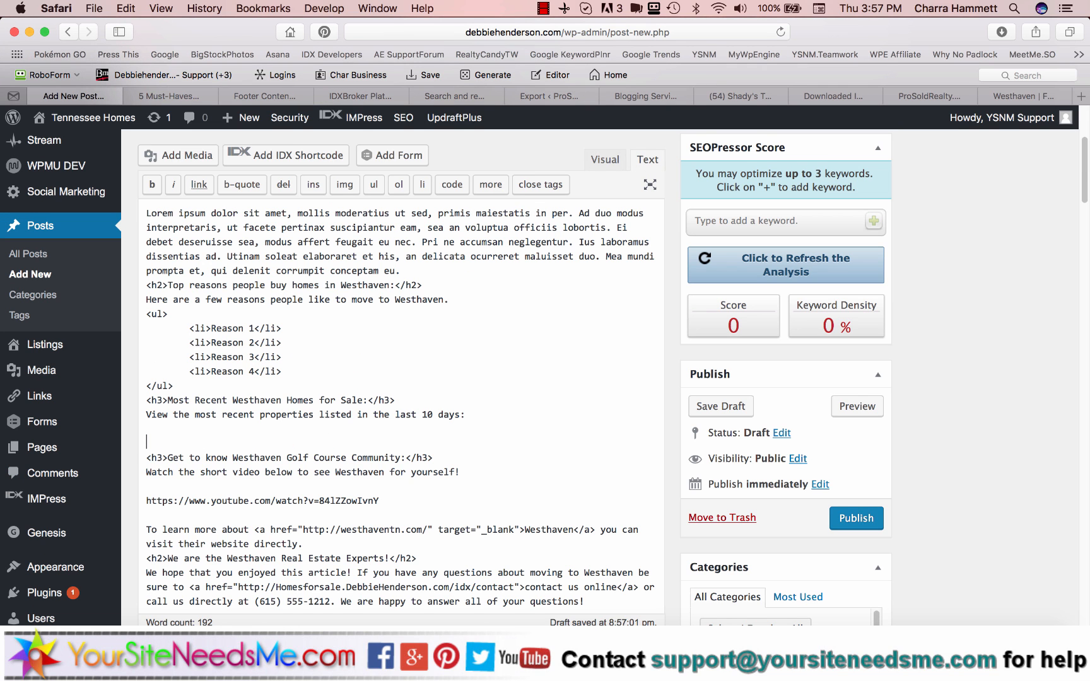
# Paste the copied widget script above the "Get to know Westhaven Golf Course Community" heading and return the post to the visual view
pyautogui.press('super+v')
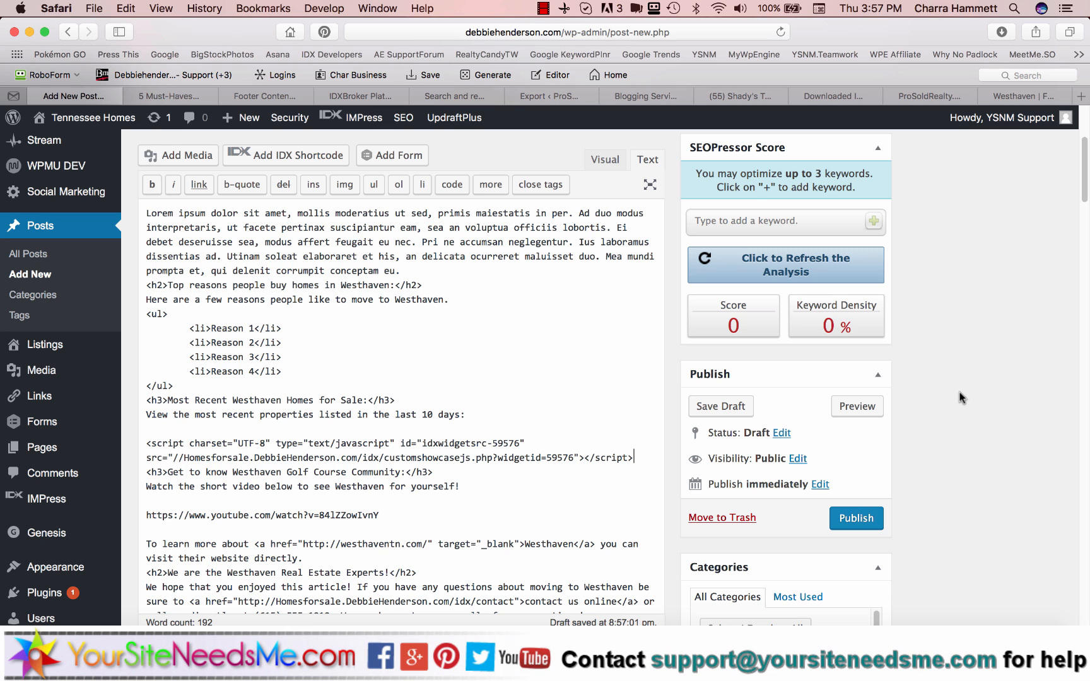
pyautogui.scroll(-5, 959, 392)
pyautogui.scroll(6, 960, 392)
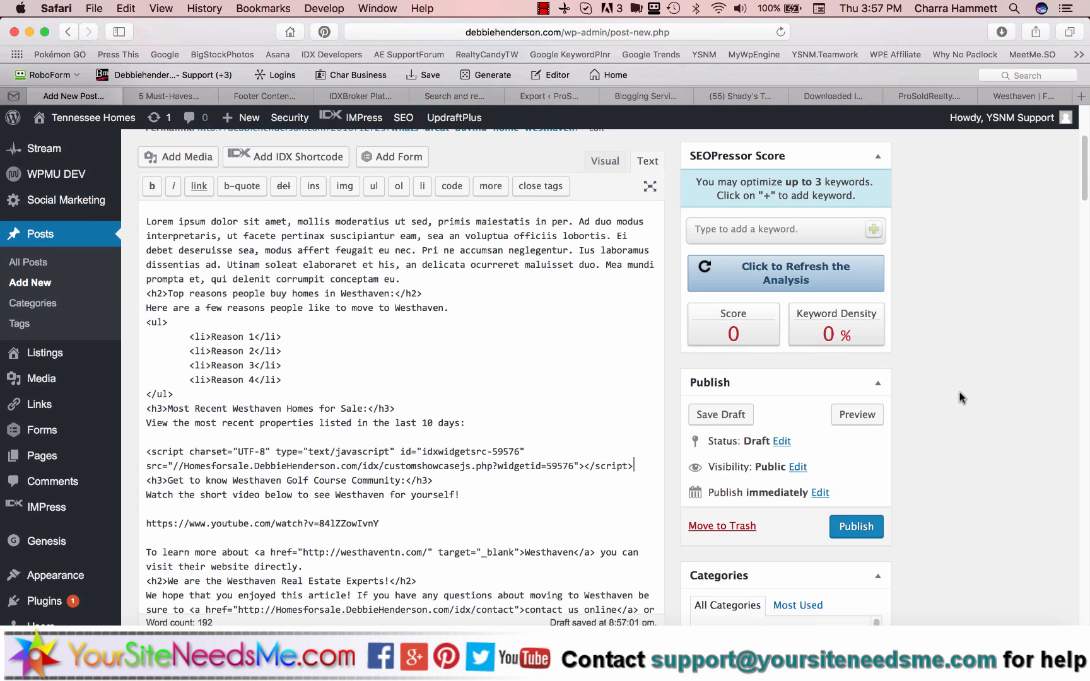
pyautogui.click(616, 184)
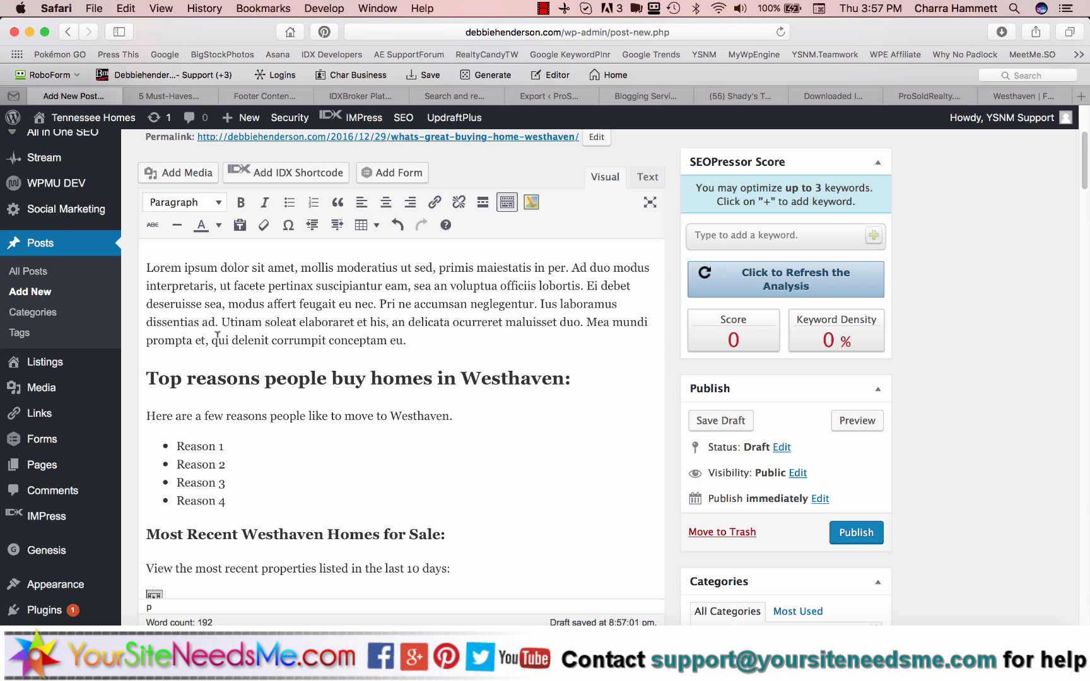
pyautogui.scroll(3, 211, 334)
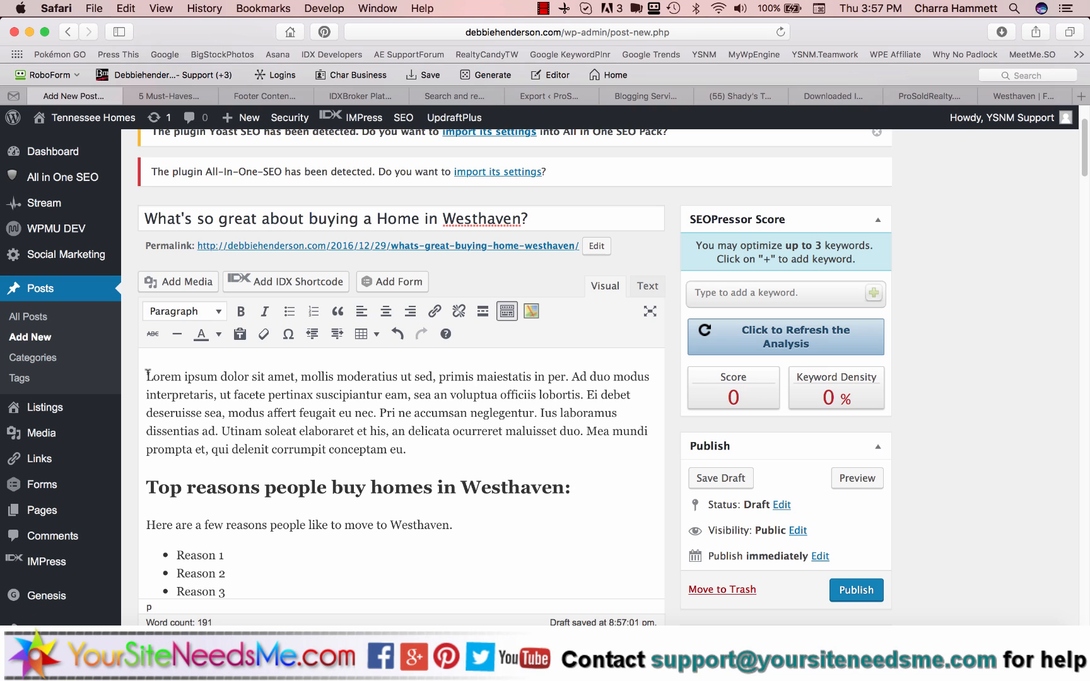
# Open Canva in a new browser tab
pyautogui.click(1081, 96)
pyautogui.write('canva')
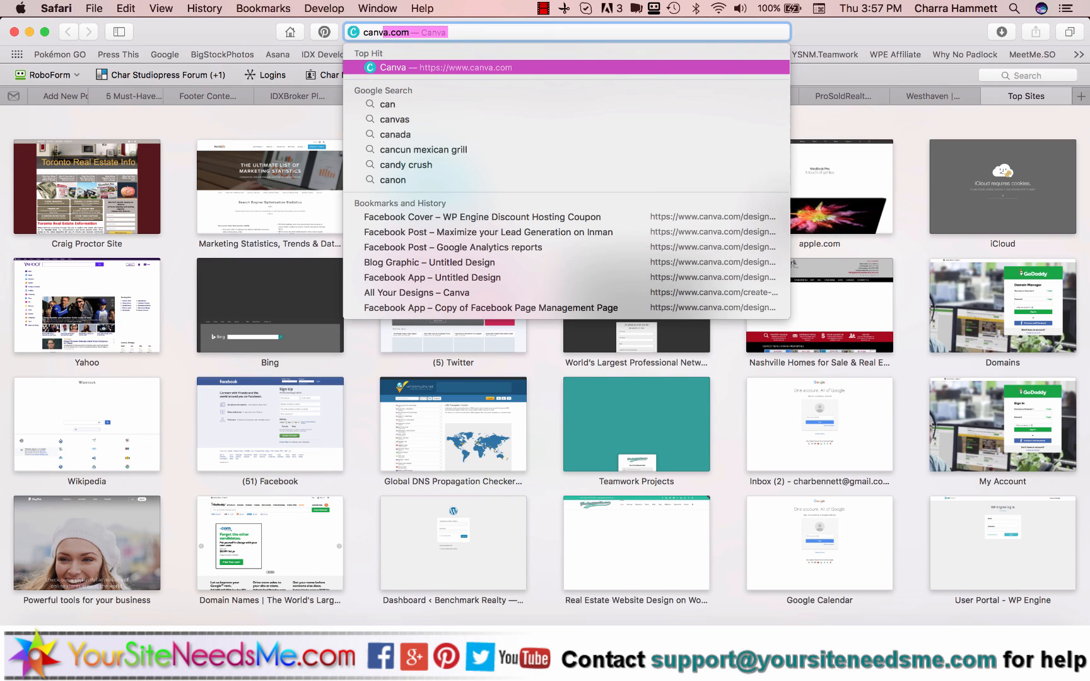
pyautogui.press('Return')
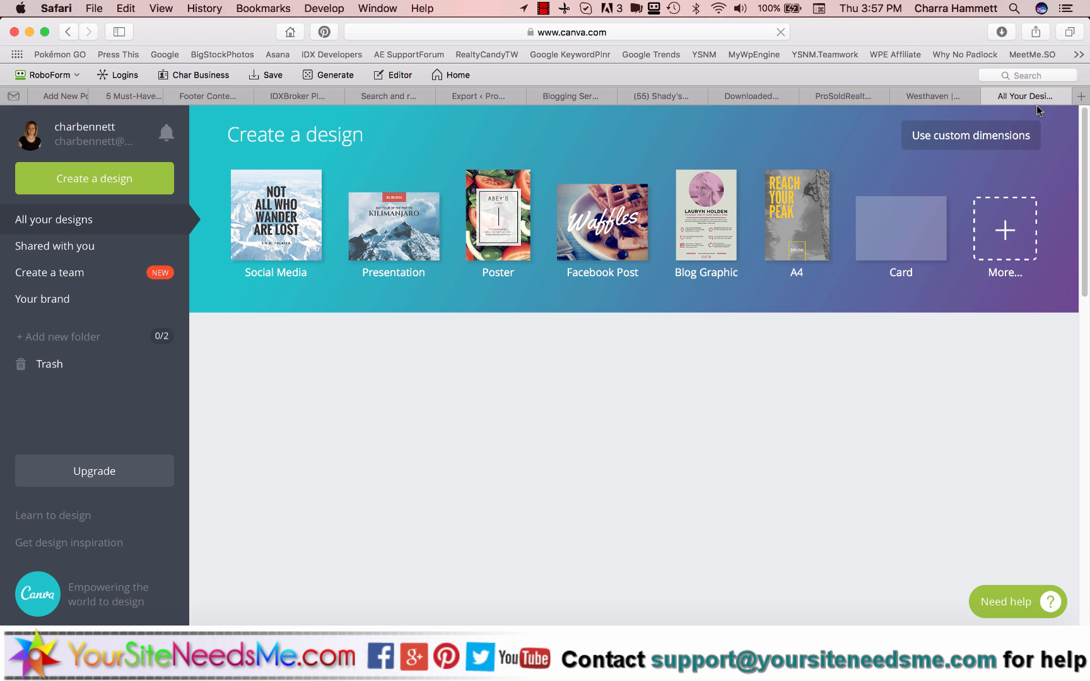
# Sign out of the Canva account and log back in with Facebook
pyautogui.click(146, 129)
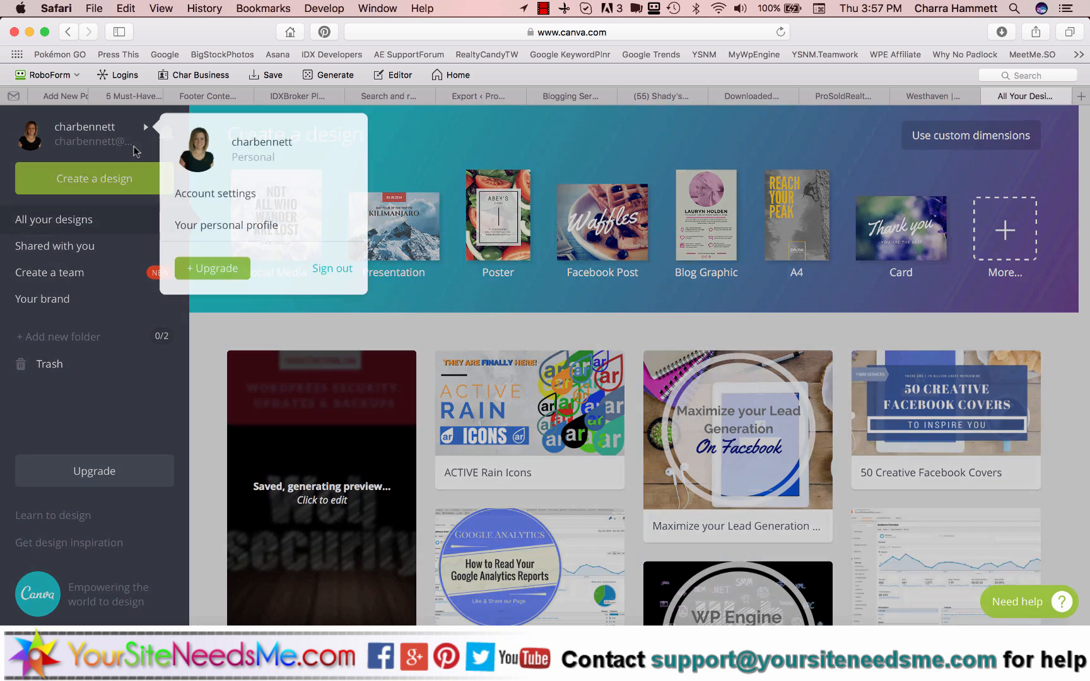
pyautogui.click(344, 278)
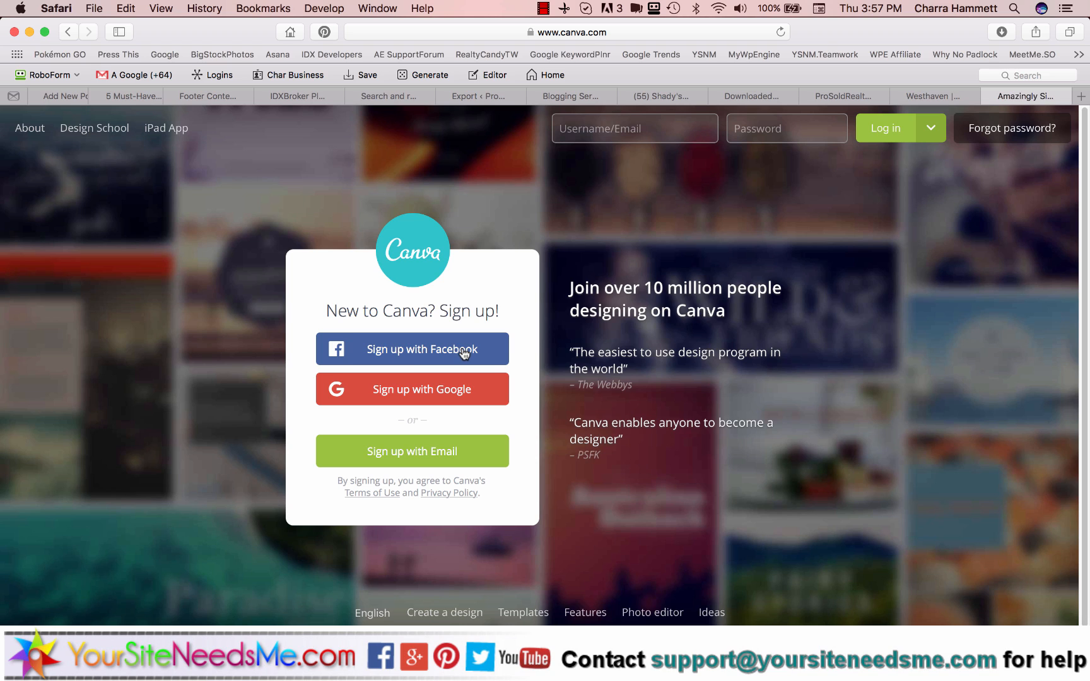
pyautogui.click(932, 130)
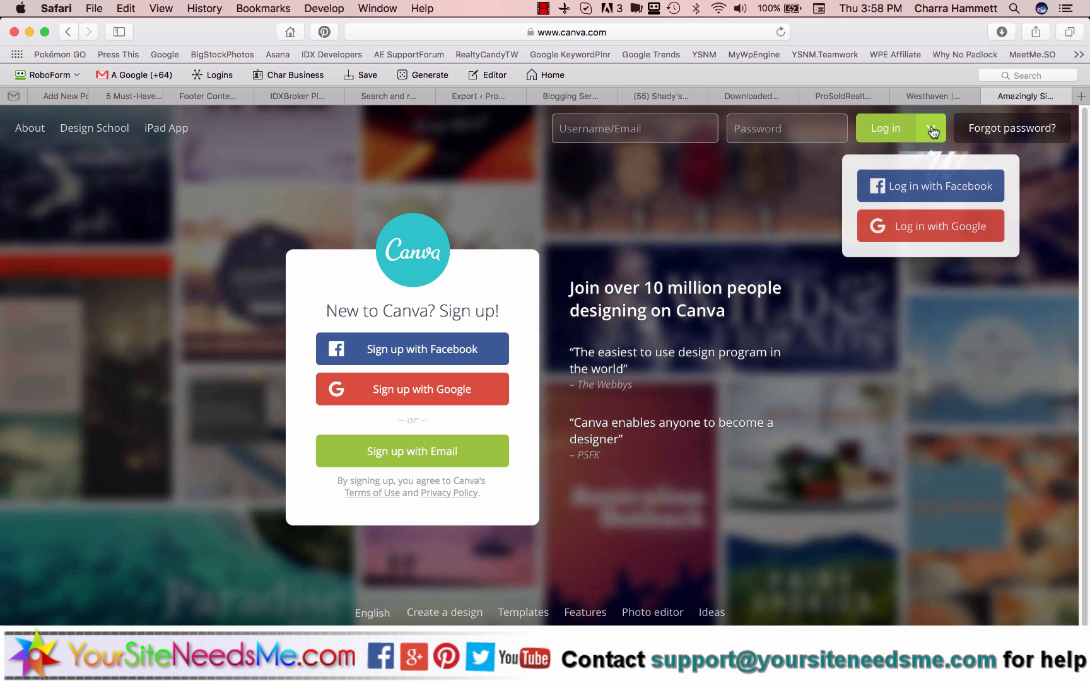
pyautogui.click(905, 185)
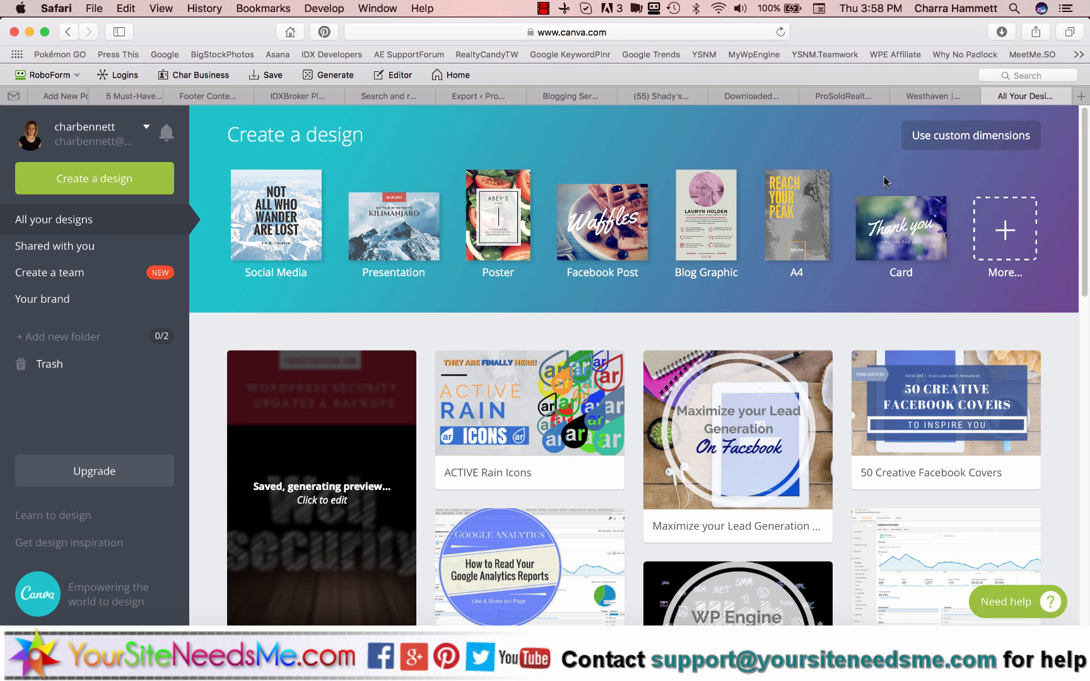
# Browse the existing designs saved in the Canva account
pyautogui.scroll(-5, 822, 423)
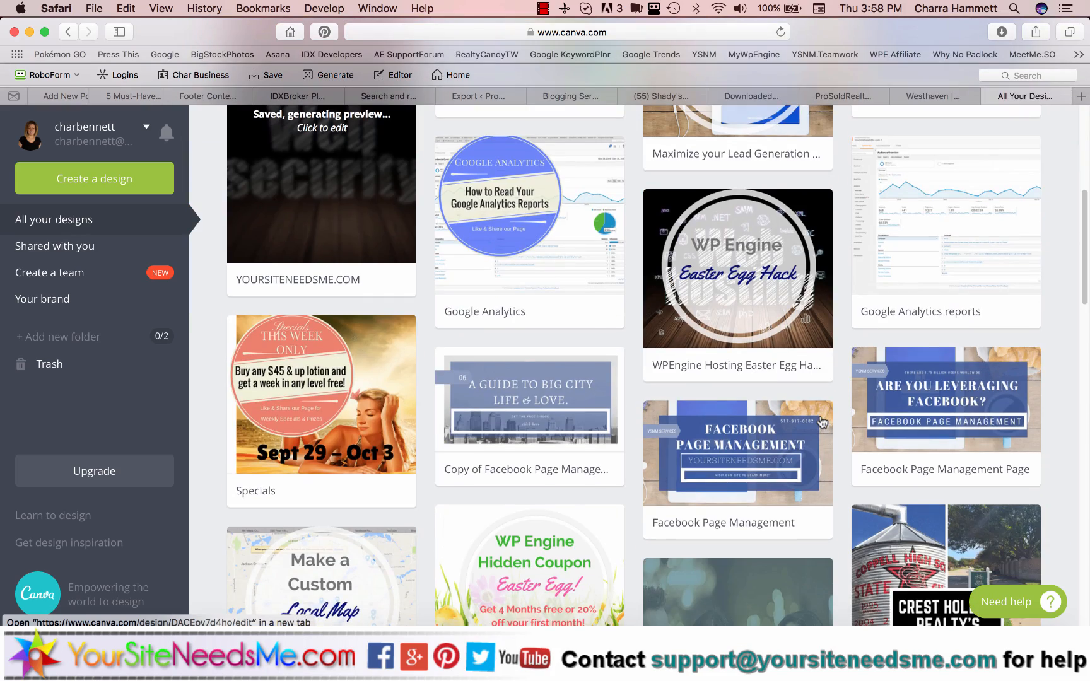
pyautogui.scroll(-8, 822, 422)
pyautogui.scroll(-7, 727, 443)
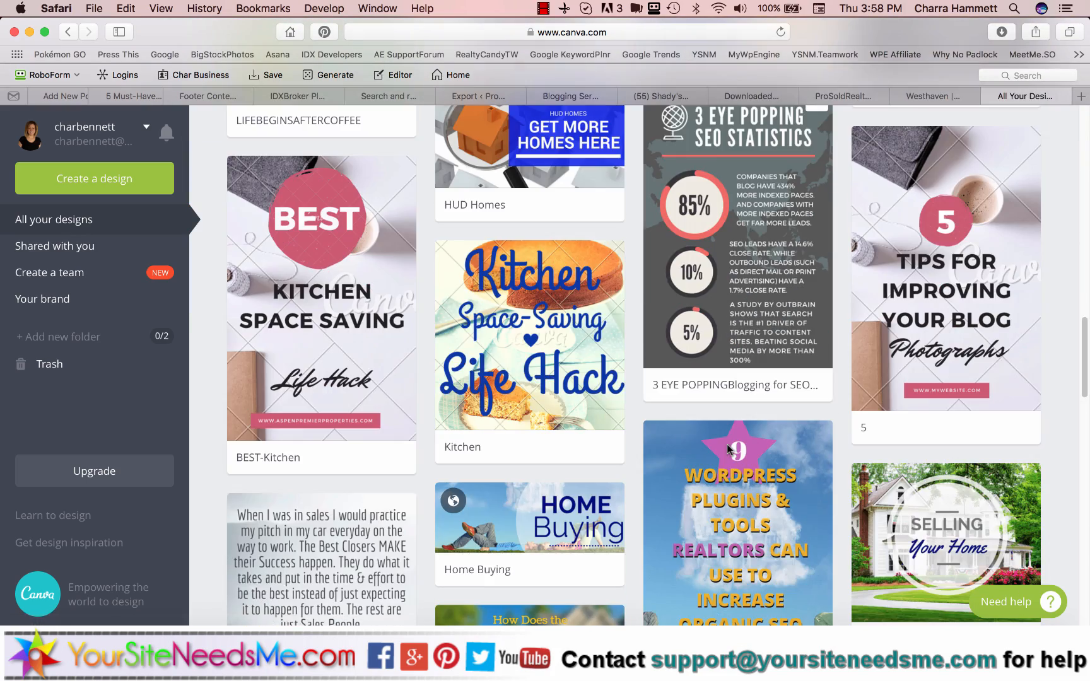
pyautogui.scroll(-13, 579, 485)
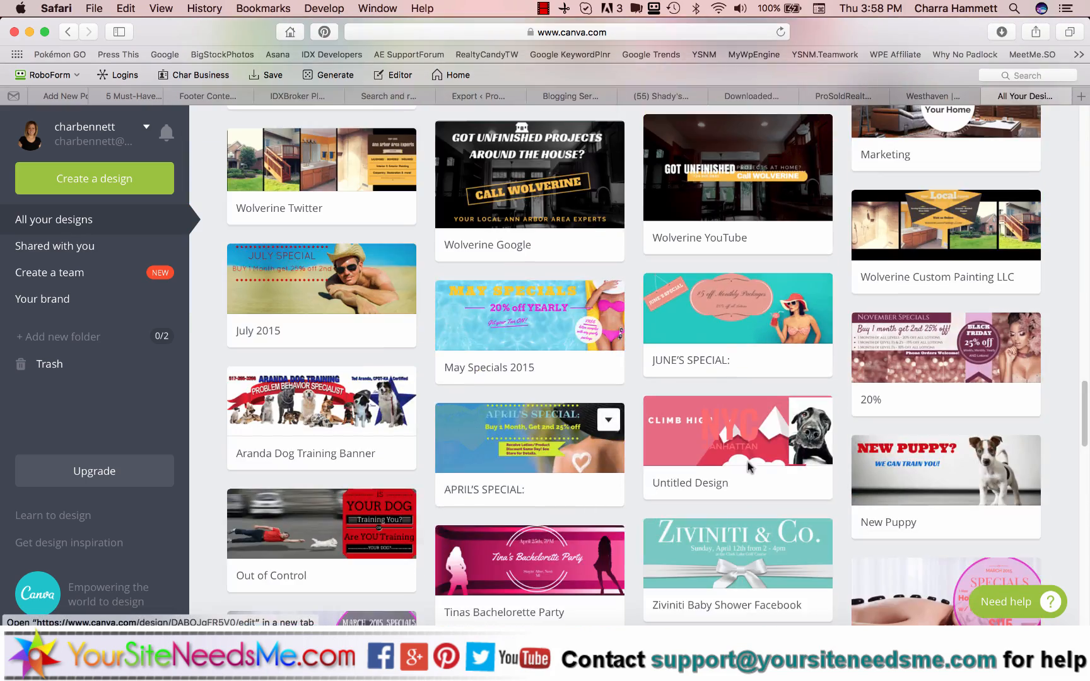
pyautogui.scroll(15, 748, 461)
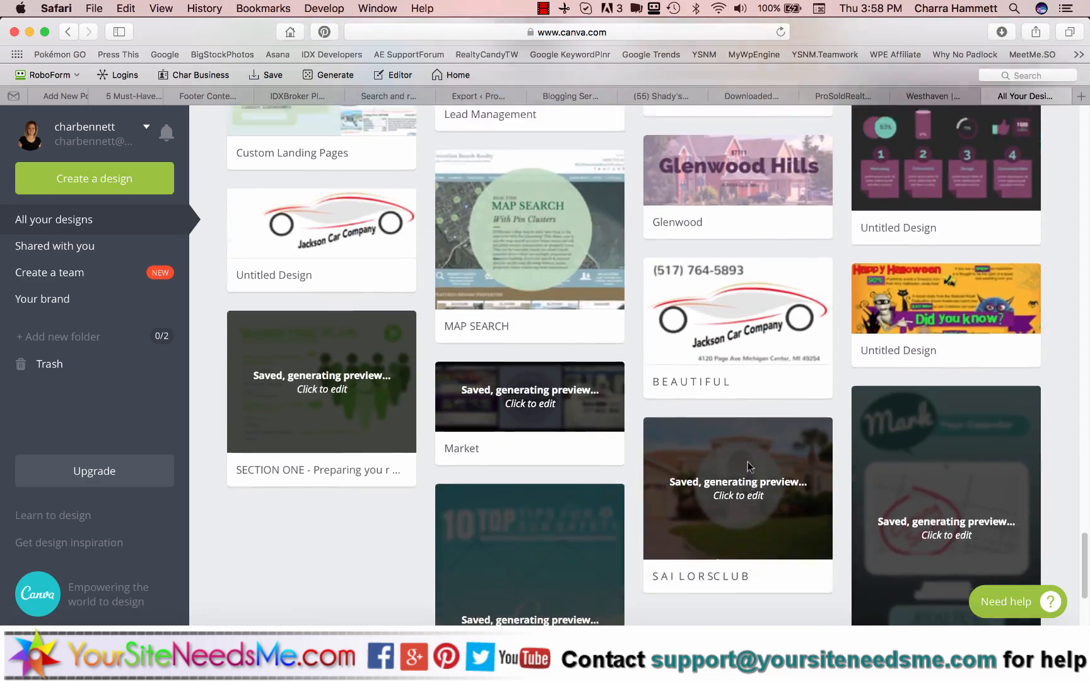
pyautogui.scroll(10, 748, 462)
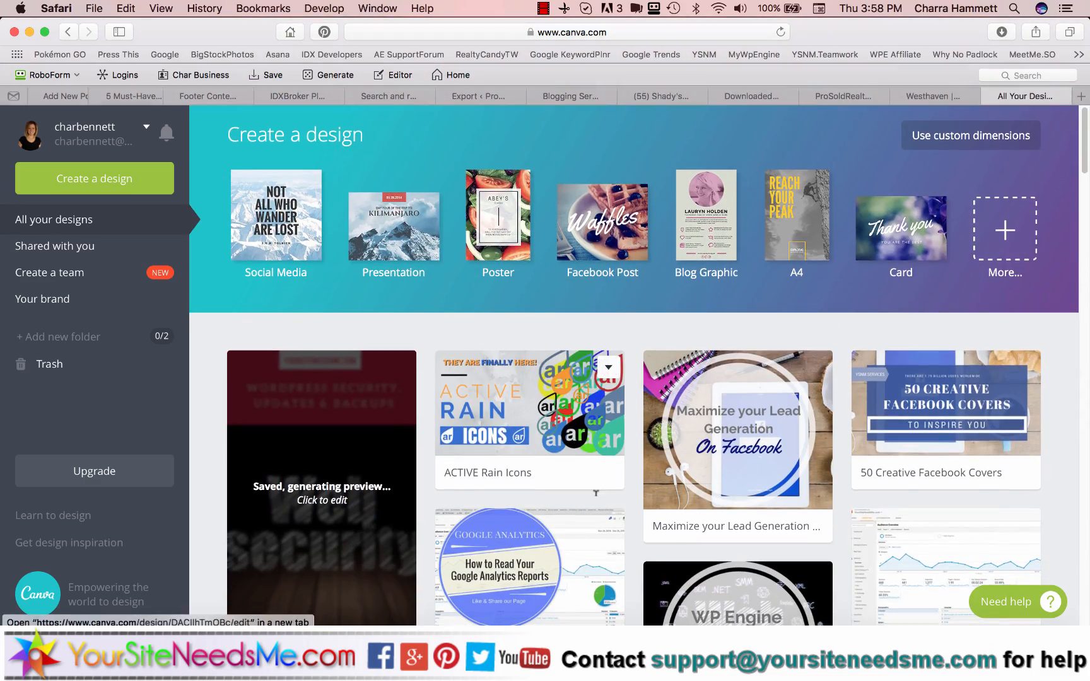
pyautogui.scroll(-4, 596, 500)
pyautogui.scroll(-1, 596, 500)
pyautogui.moveTo(814, 329)
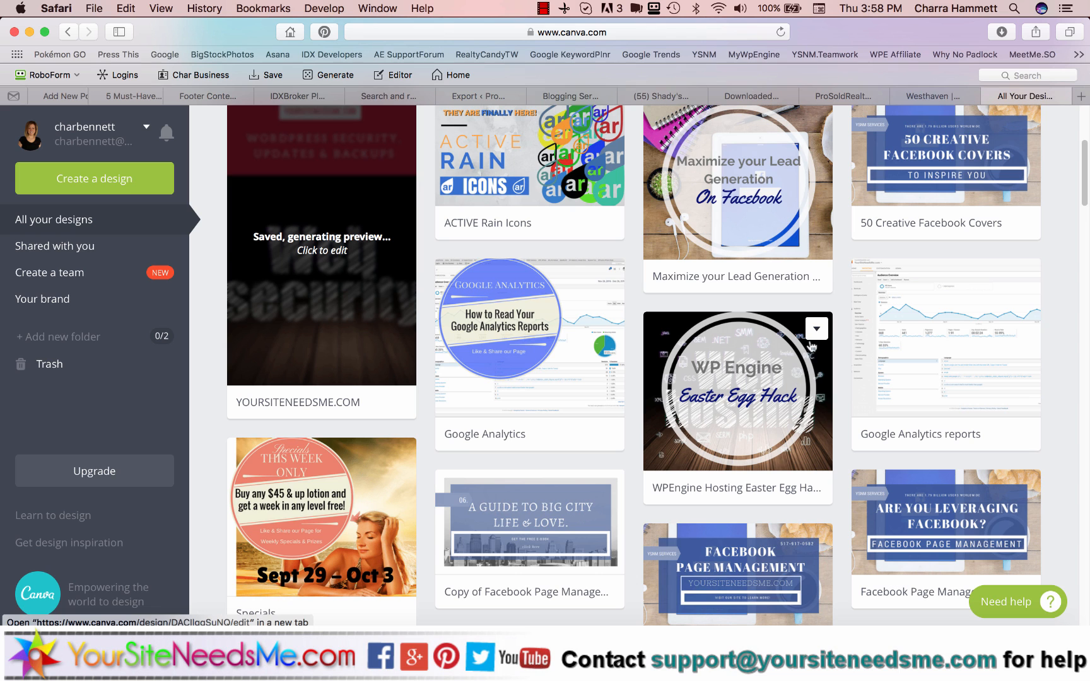
# Create a new Blog Graphic design and apply the "How to take better family vacation pictures" layout
pyautogui.scroll(6, 401, 120)
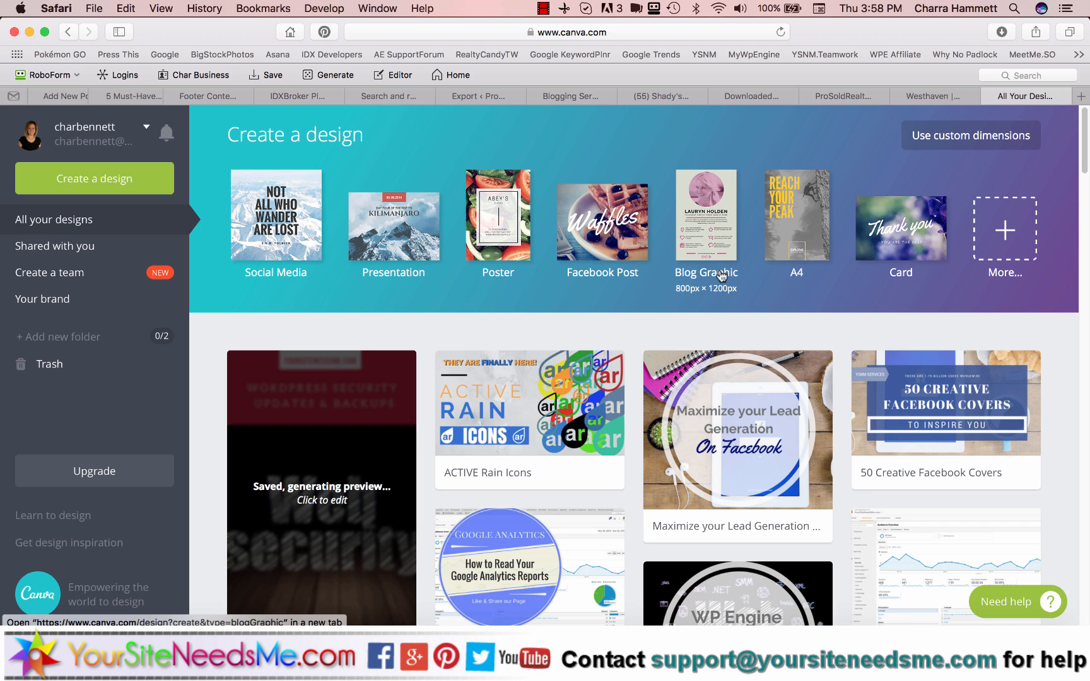
pyautogui.click(713, 228)
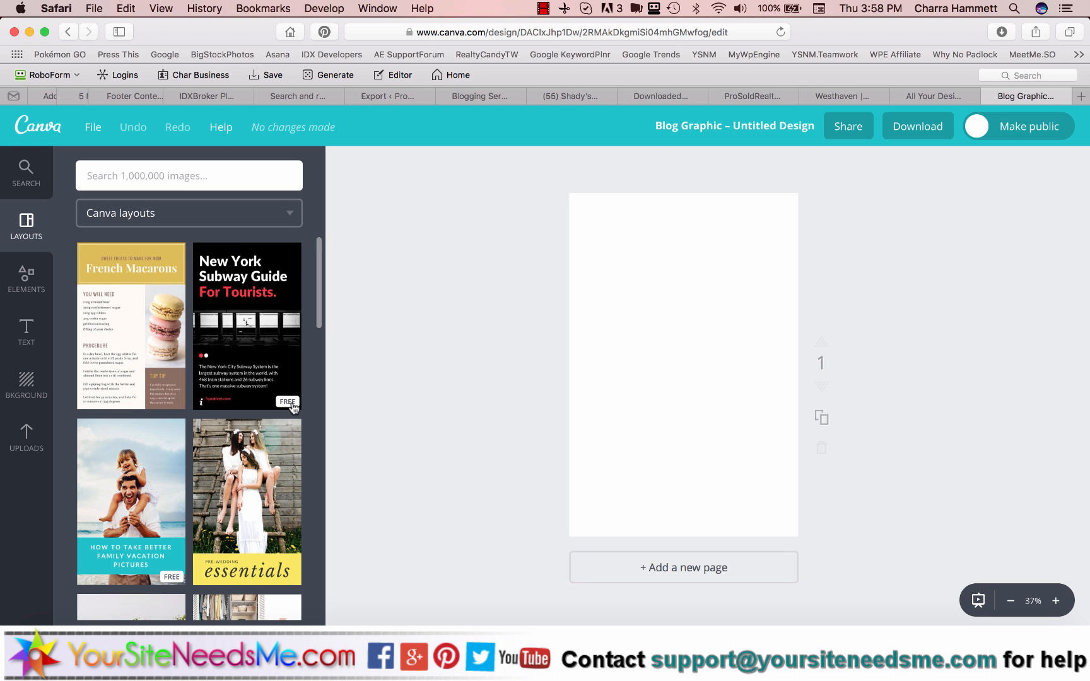
pyautogui.scroll(-4, 292, 407)
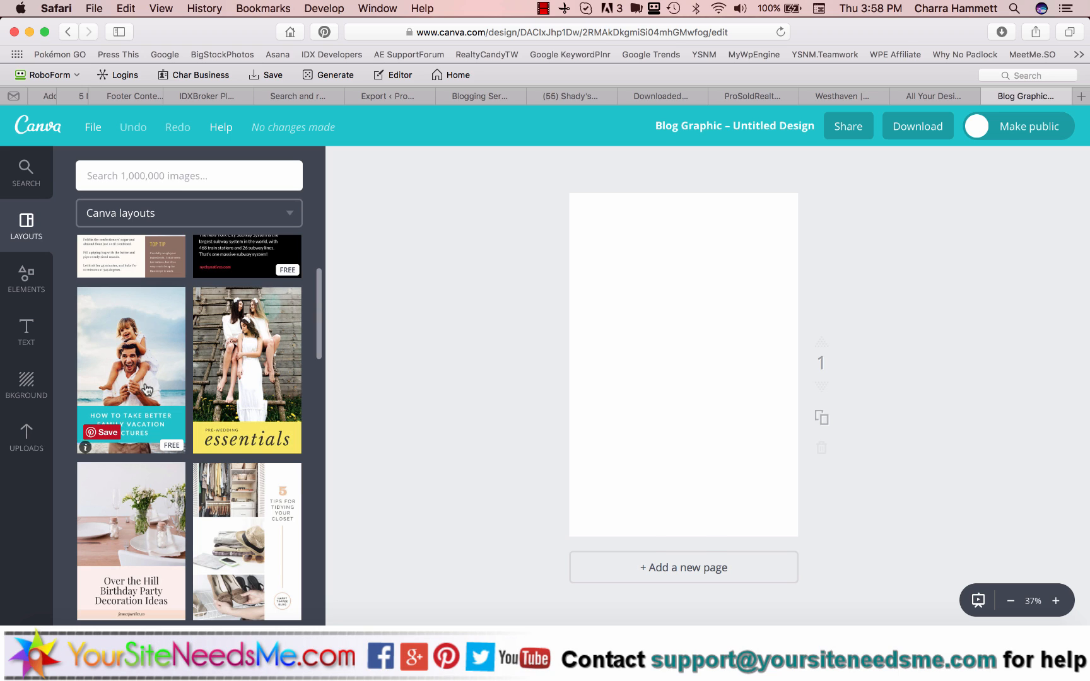
pyautogui.click(147, 390)
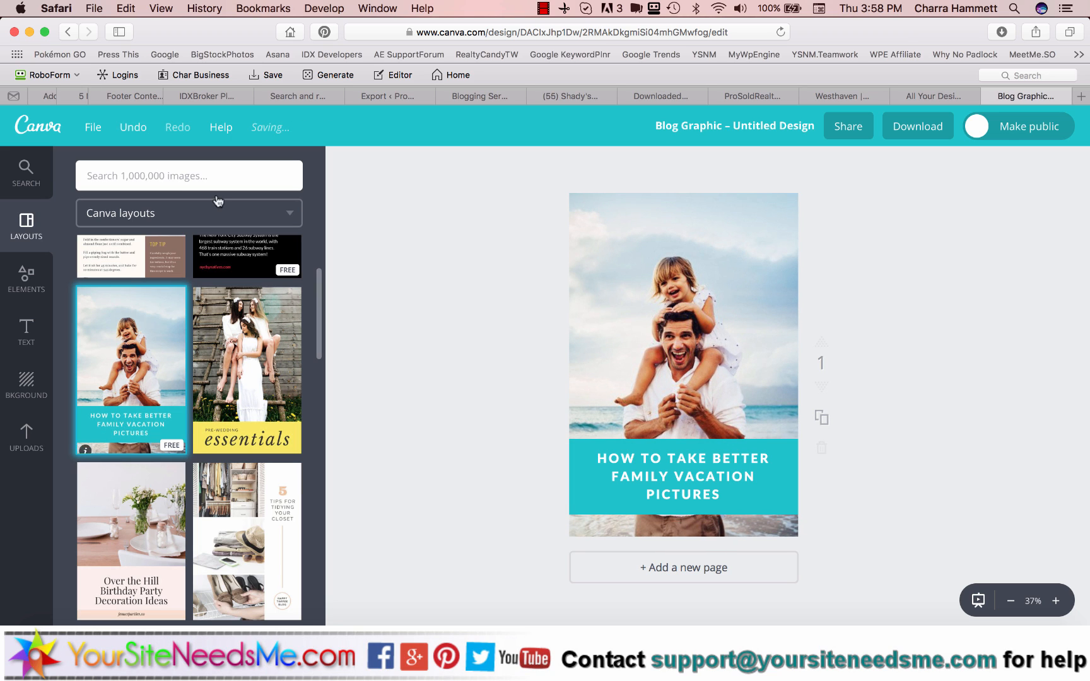
# Replace the layout's heading with the title copied from the WordPress post, "What's so great about buying a Home in Westhaven?"
pyautogui.click(730, 493)
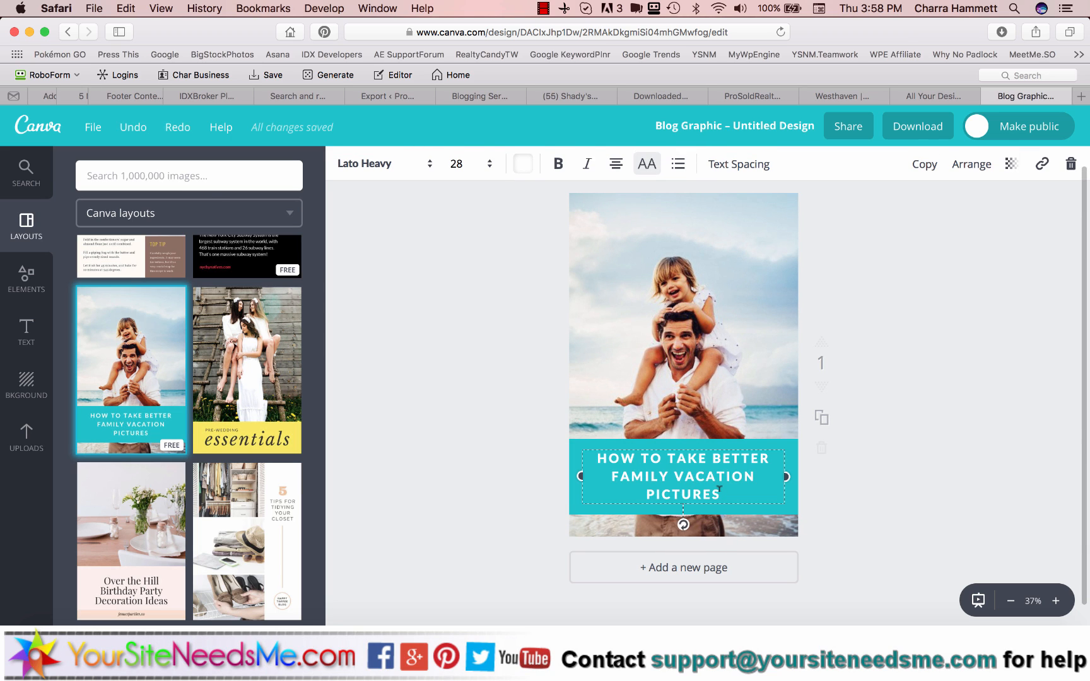
pyautogui.moveTo(719, 494); pyautogui.dragTo(597, 459)
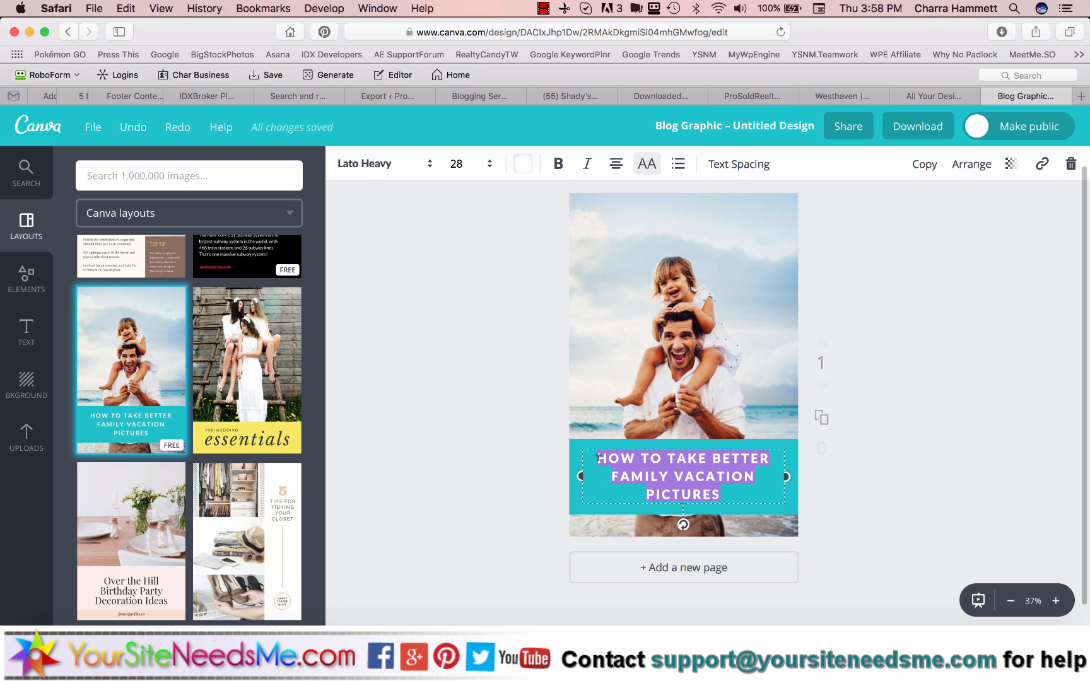
pyautogui.click(47, 98)
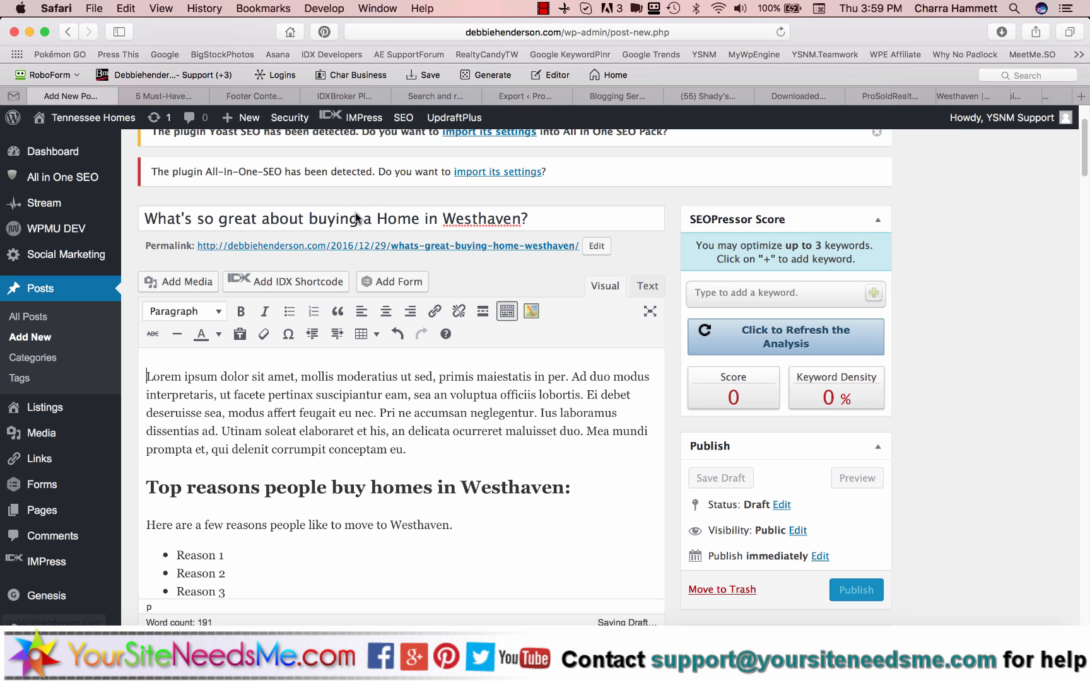
pyautogui.tripleClick(355, 215)
pyautogui.press('super+c')
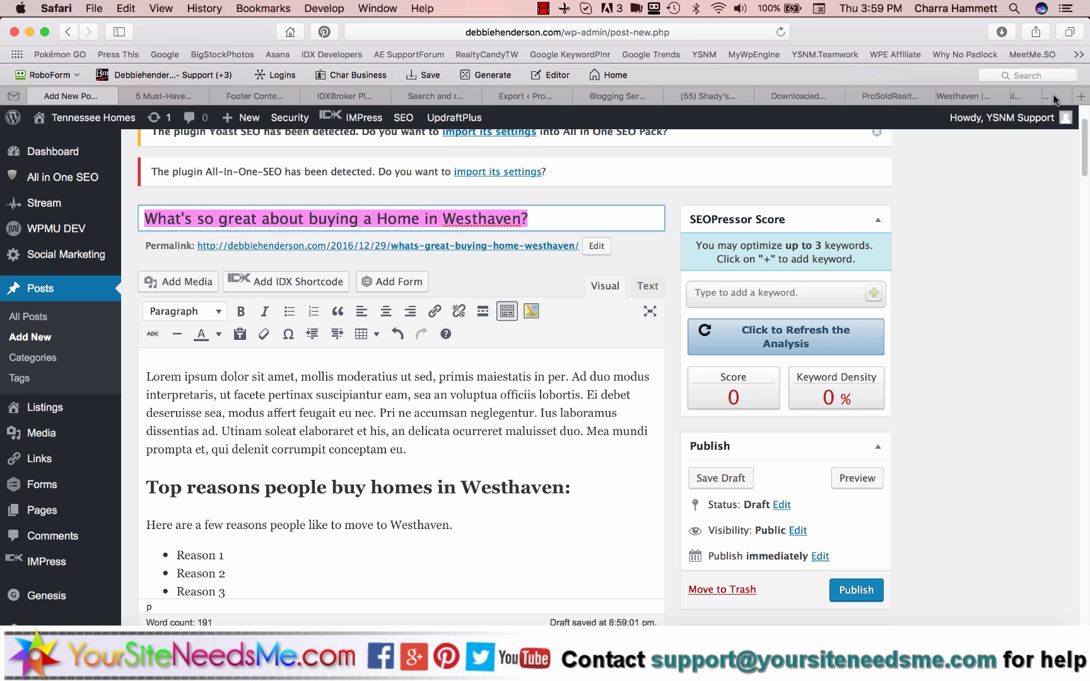
pyautogui.click(1023, 96)
pyautogui.press('super+v')
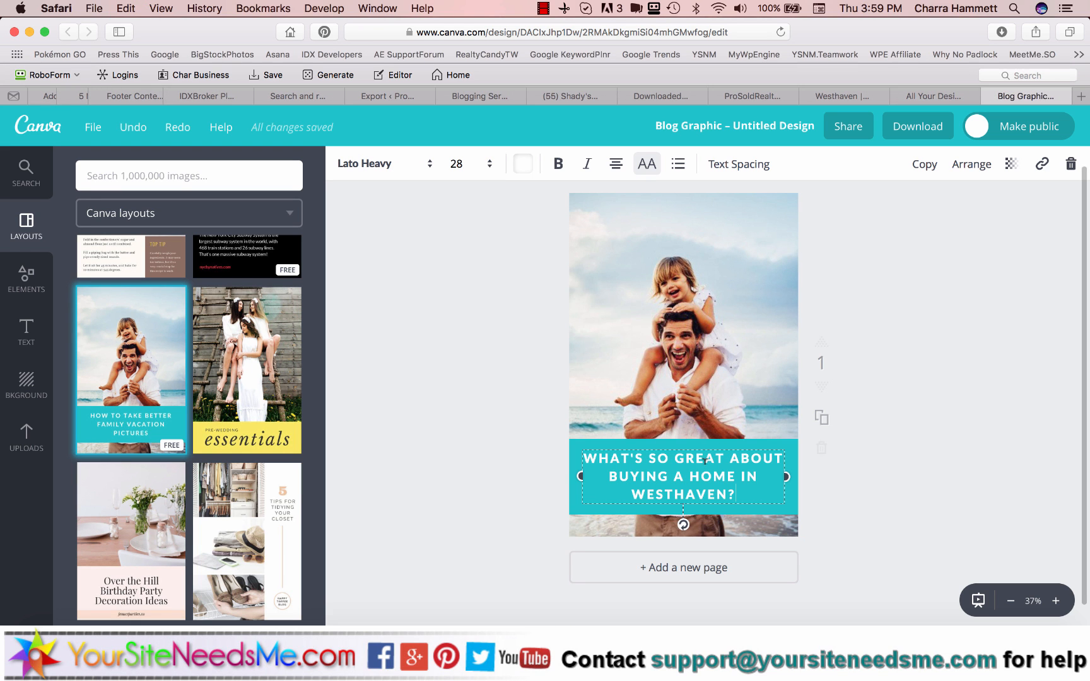
# Search the Canva image library for "pretty house" to find a new background photo
pyautogui.click(708, 335)
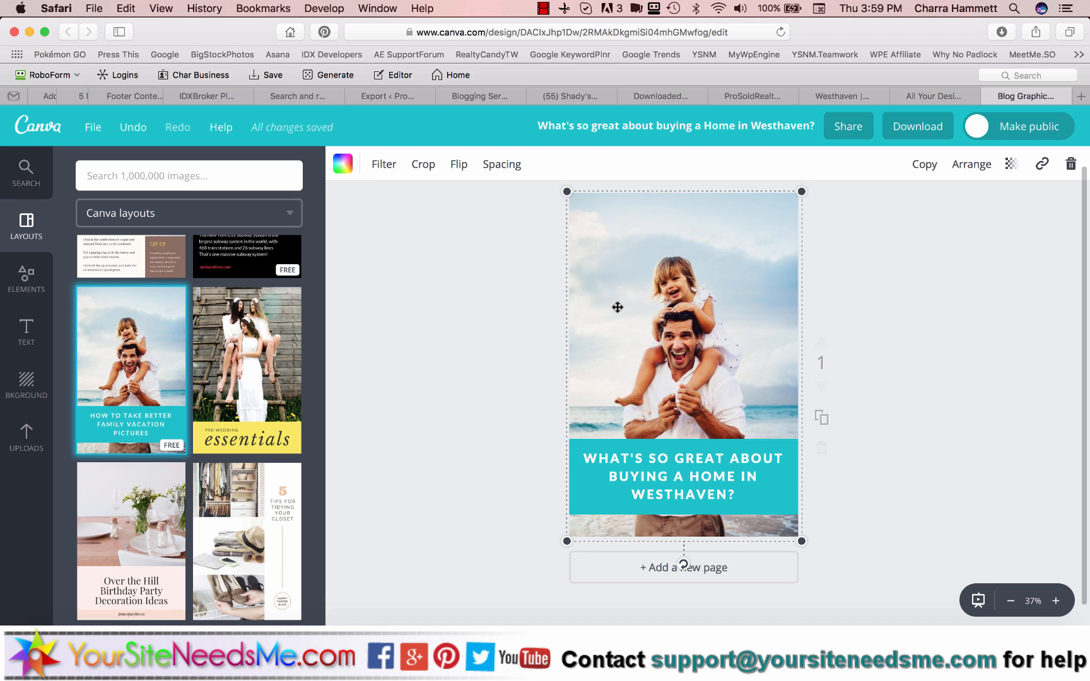
pyautogui.click(31, 380)
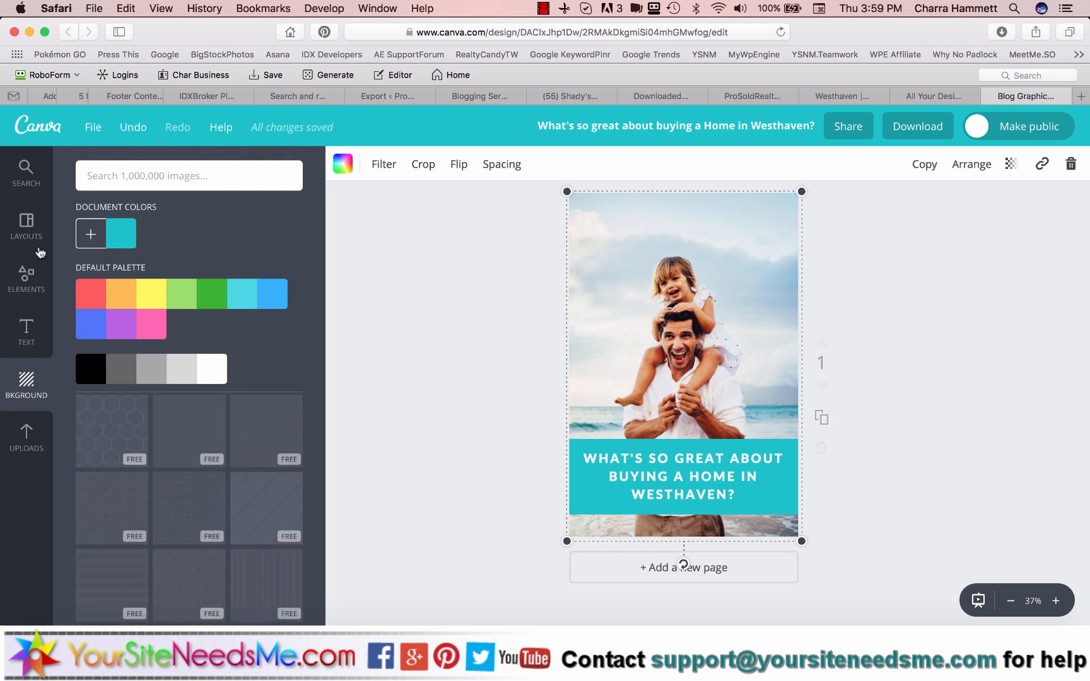
pyautogui.click(34, 182)
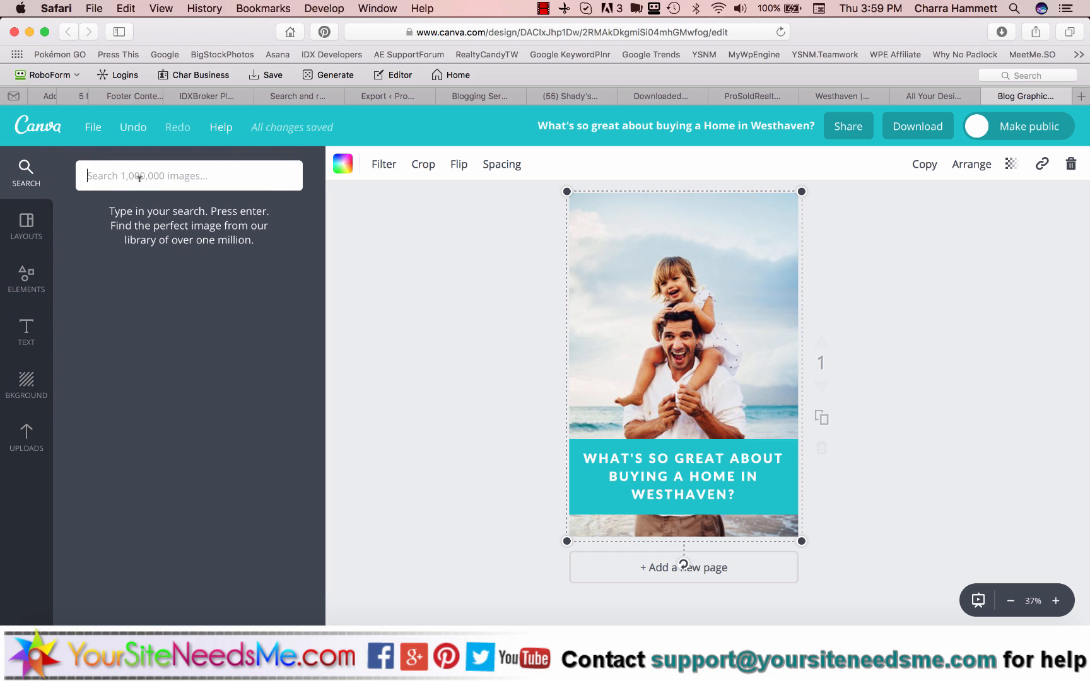
pyautogui.write('pr')
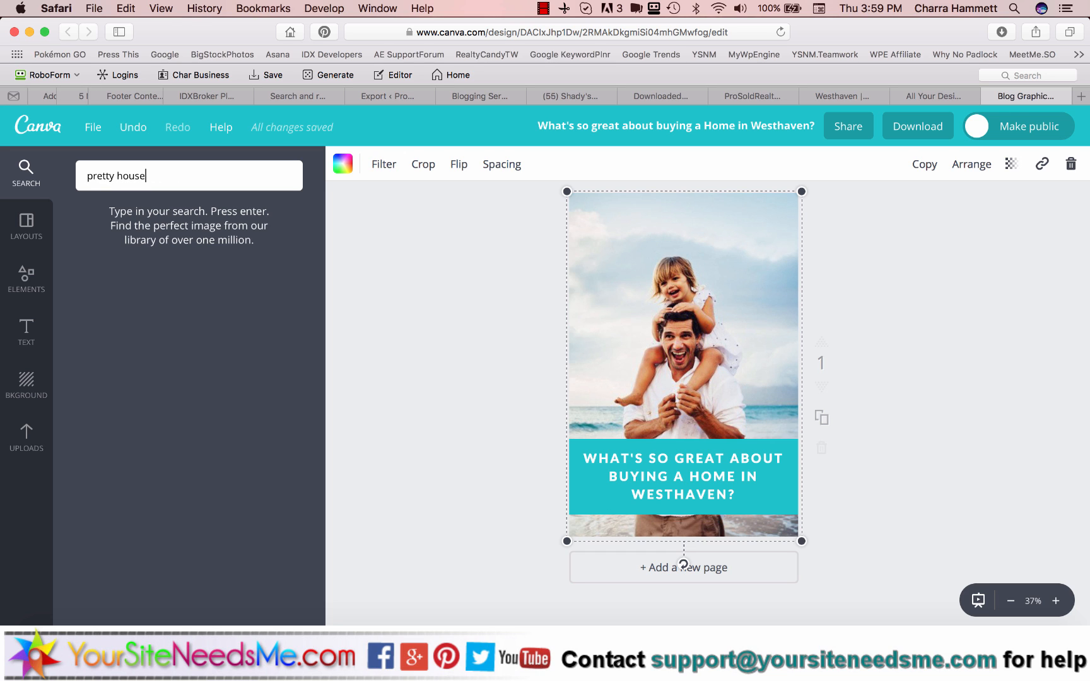
pyautogui.write('etty house')
pyautogui.press('Return')
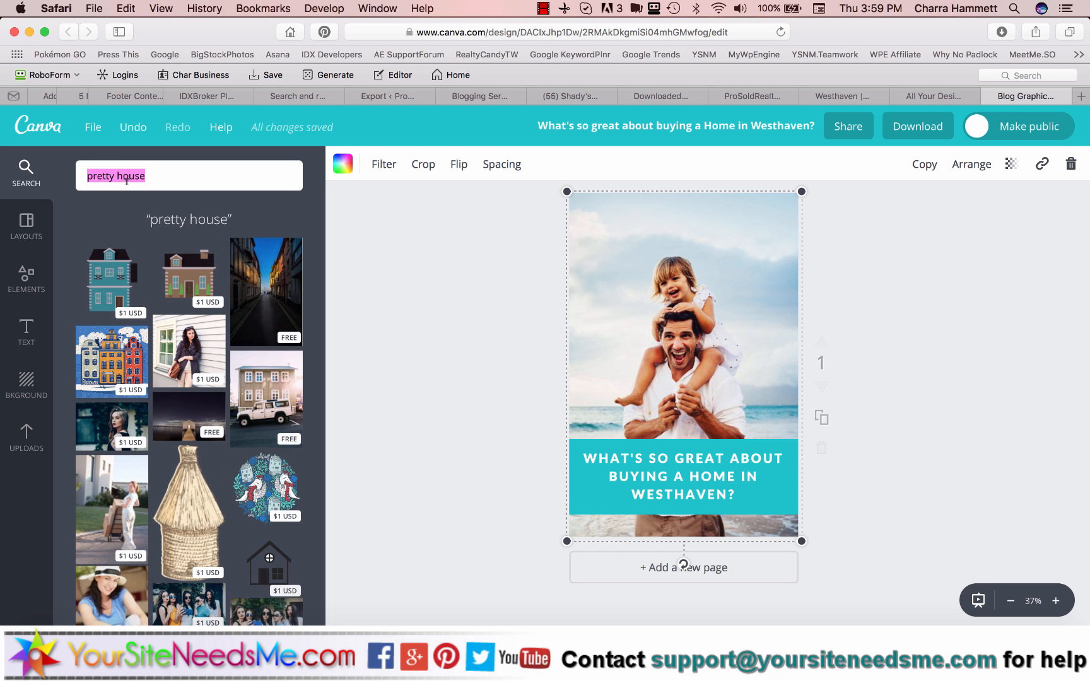
# Replace the father-and-child background photo with the free photo of a small house and trees beneath a pale cloudy sky
pyautogui.scroll(-5, 196, 383)
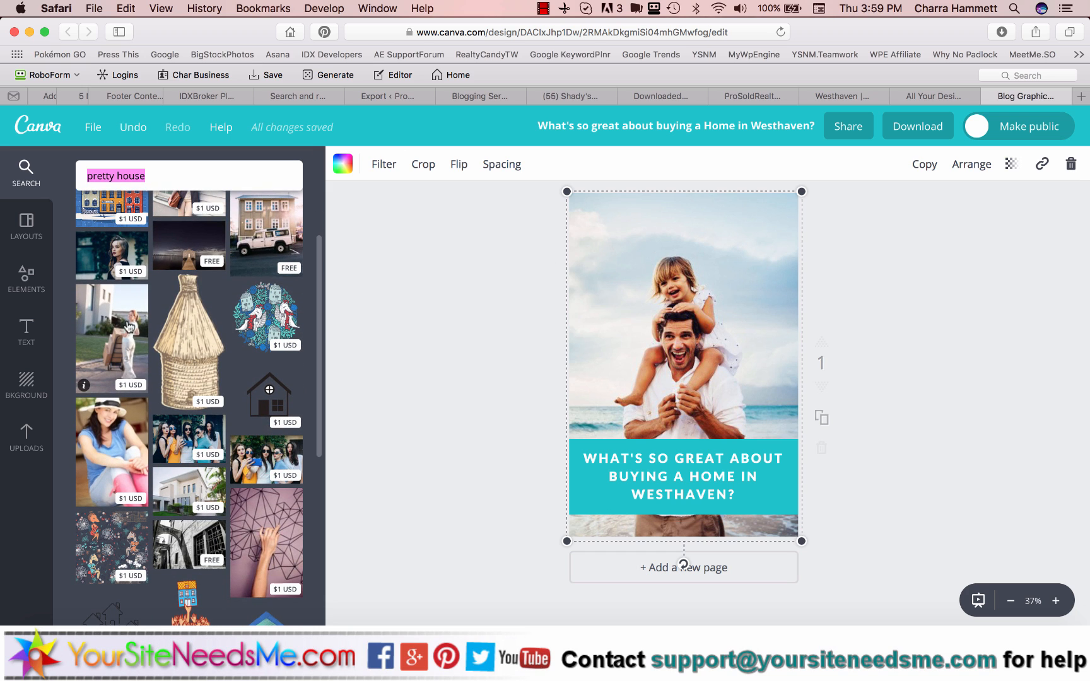
pyautogui.scroll(-6, 238, 406)
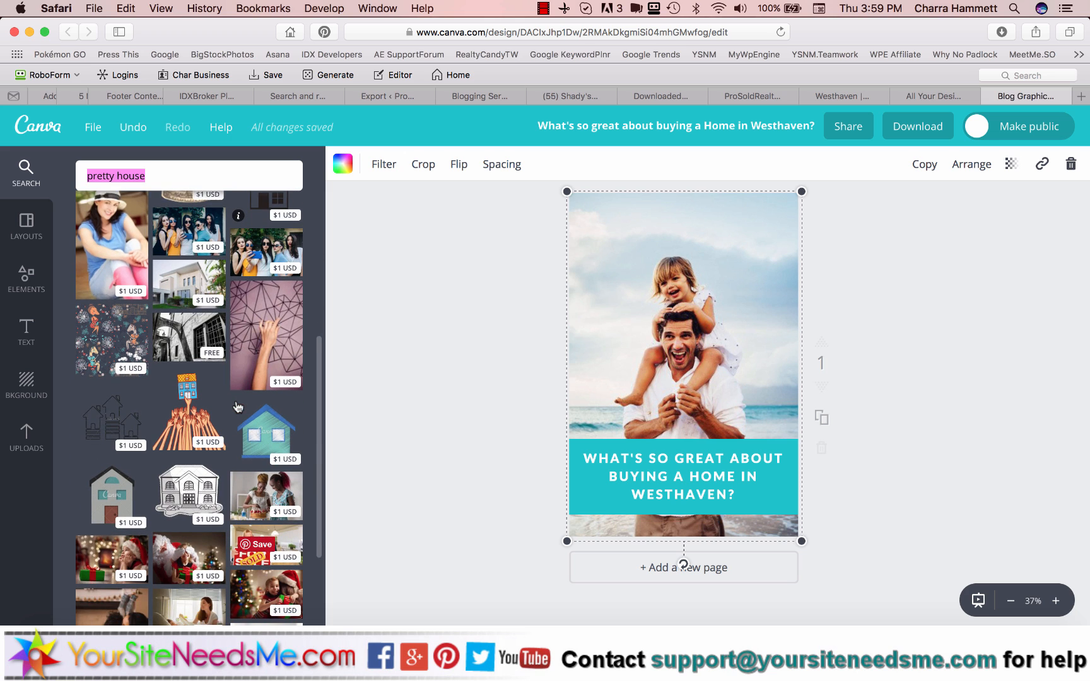
pyautogui.scroll(-8, 238, 405)
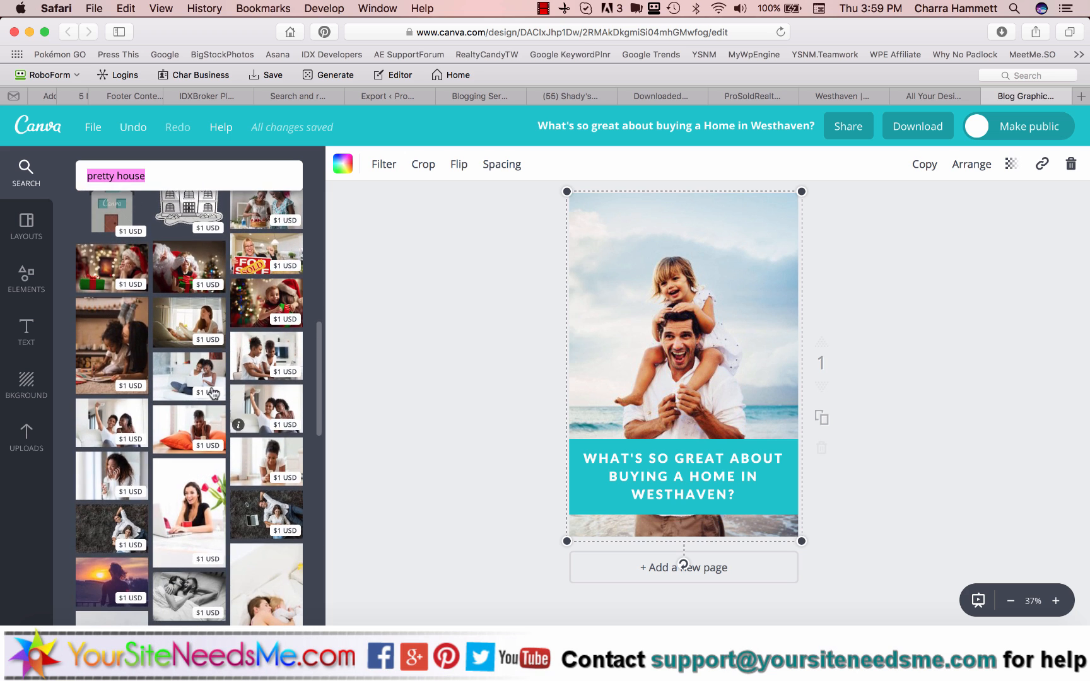
pyautogui.scroll(-6, 239, 533)
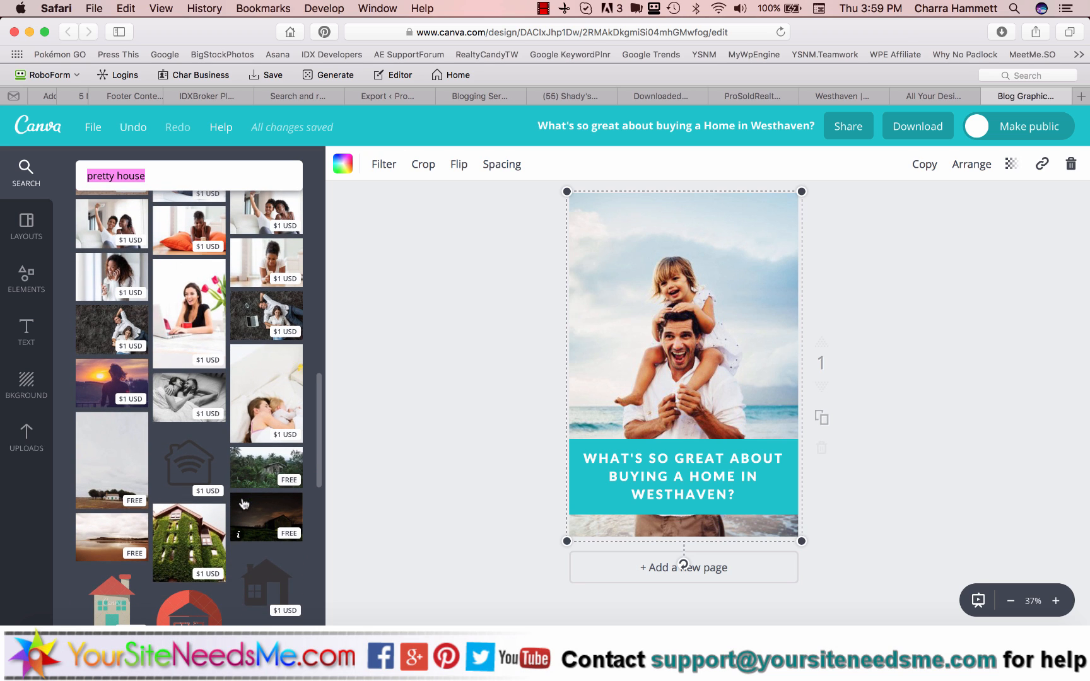
pyautogui.scroll(-4, 145, 468)
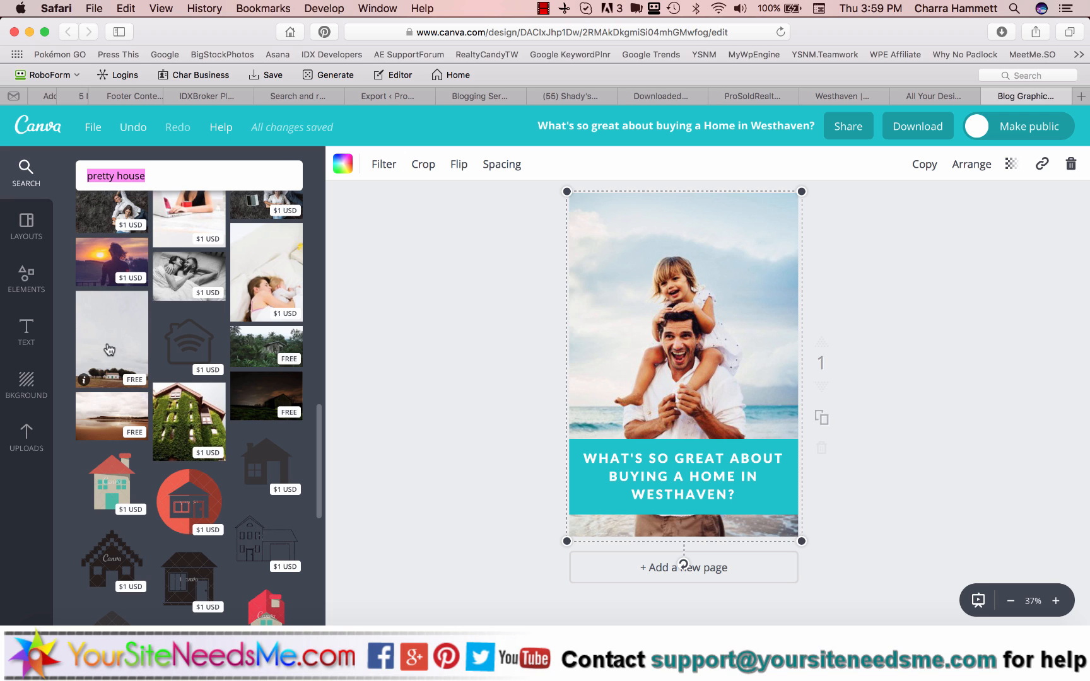
pyautogui.moveTo(109, 349); pyautogui.dragTo(664, 314)
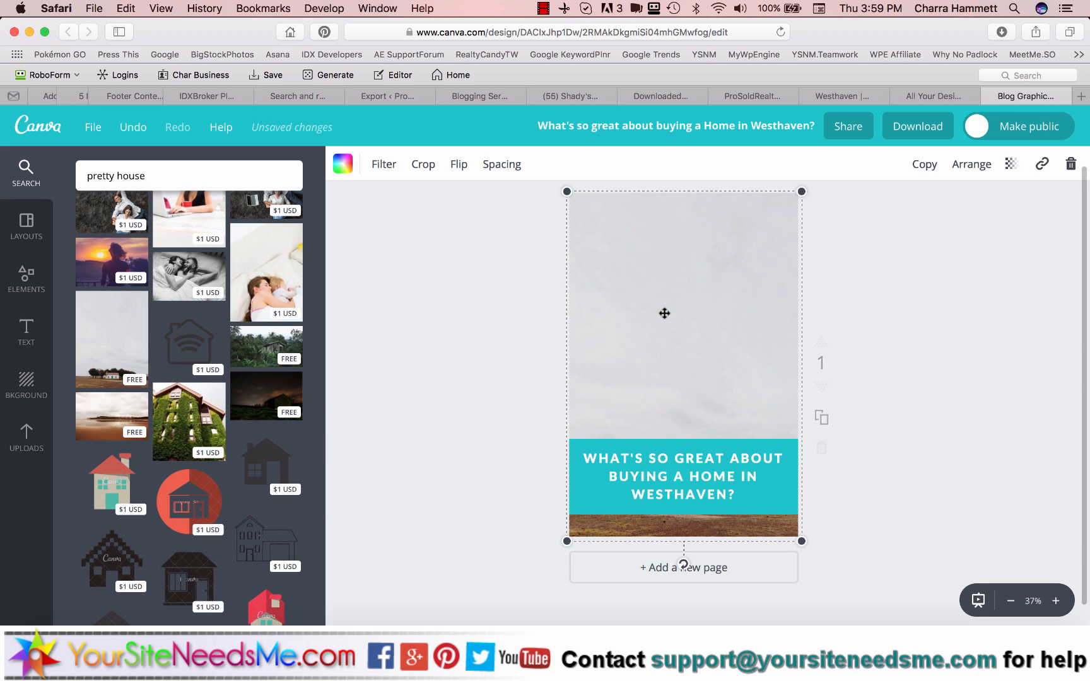
# Move the title text and its teal band from the lower part of the graphic up near its top edge
pyautogui.moveTo(653, 451); pyautogui.dragTo(660, 242)
pyautogui.moveTo(640, 474); pyautogui.dragTo(665, 259)
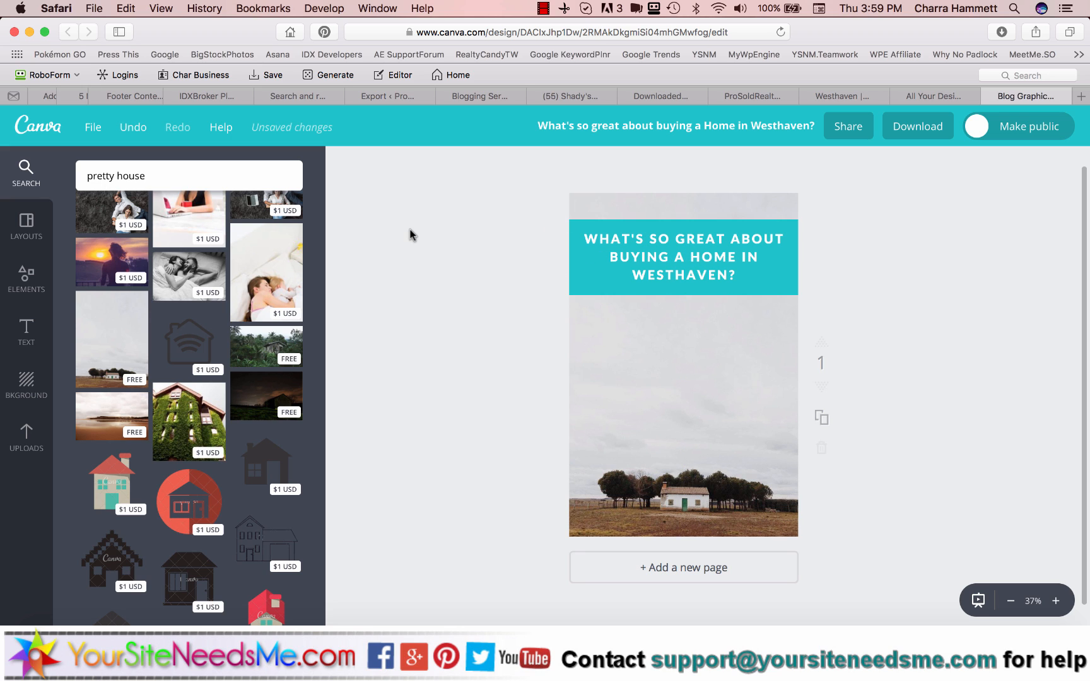
pyautogui.scroll(-2, 410, 235)
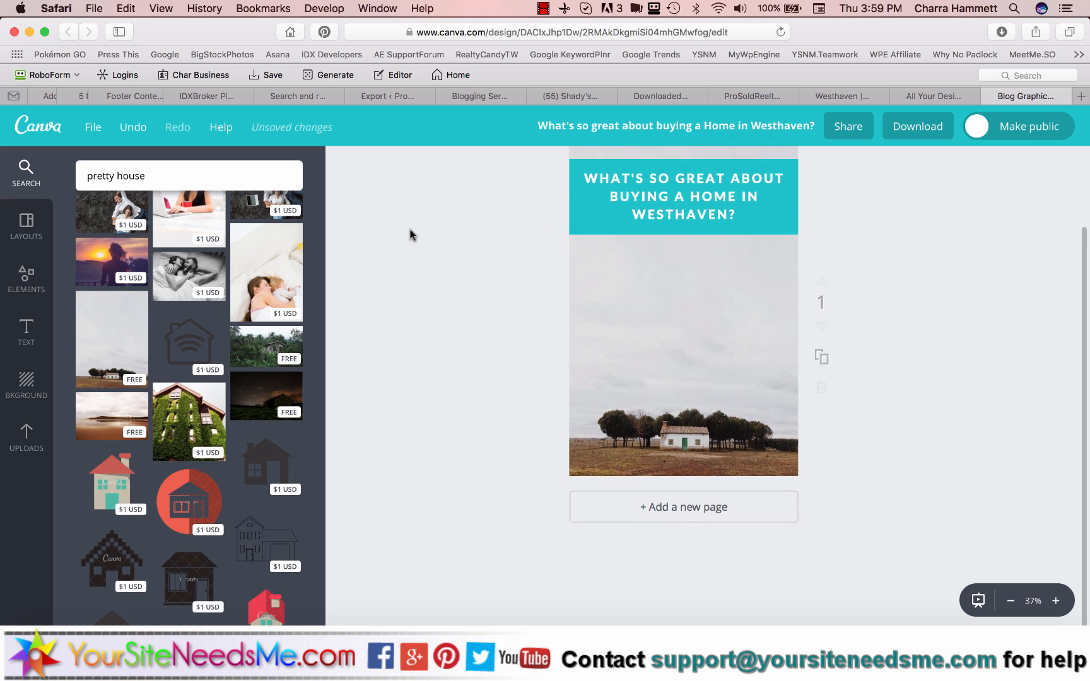
pyautogui.scroll(3, 410, 235)
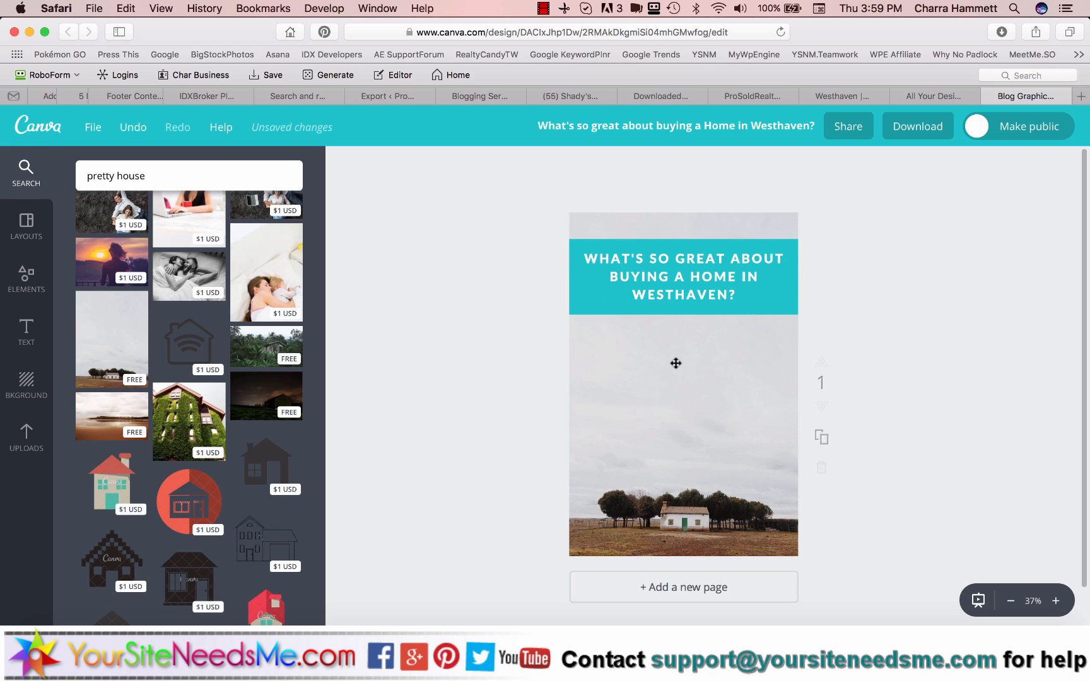
# Change the teal band behind the title to purple from the default palette
pyautogui.click(577, 307)
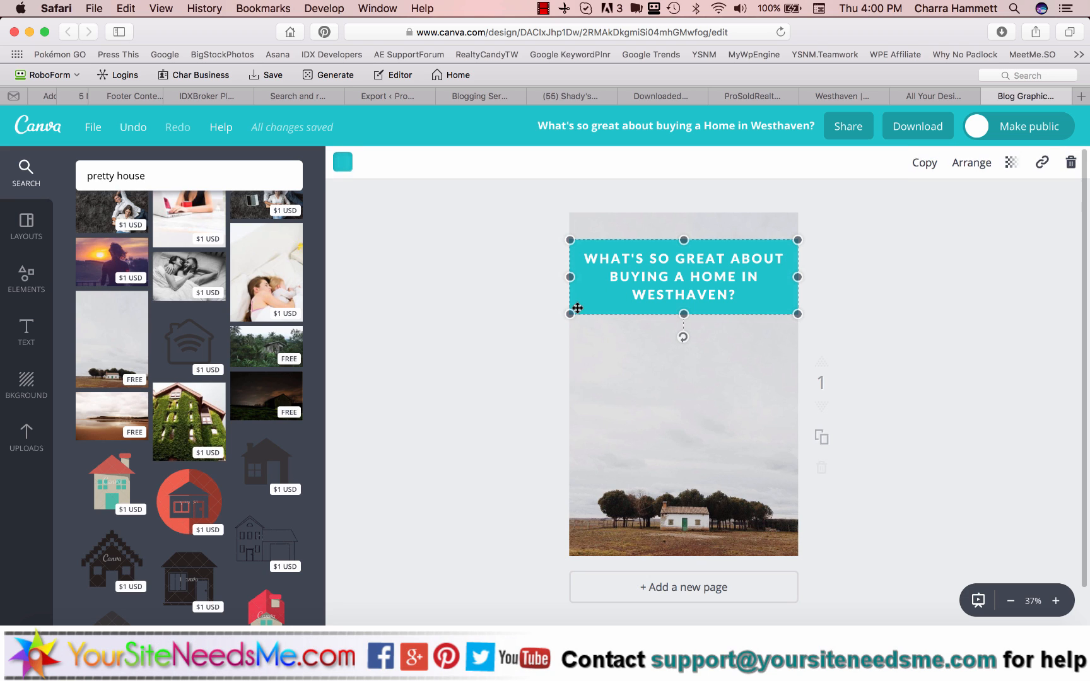
pyautogui.click(342, 162)
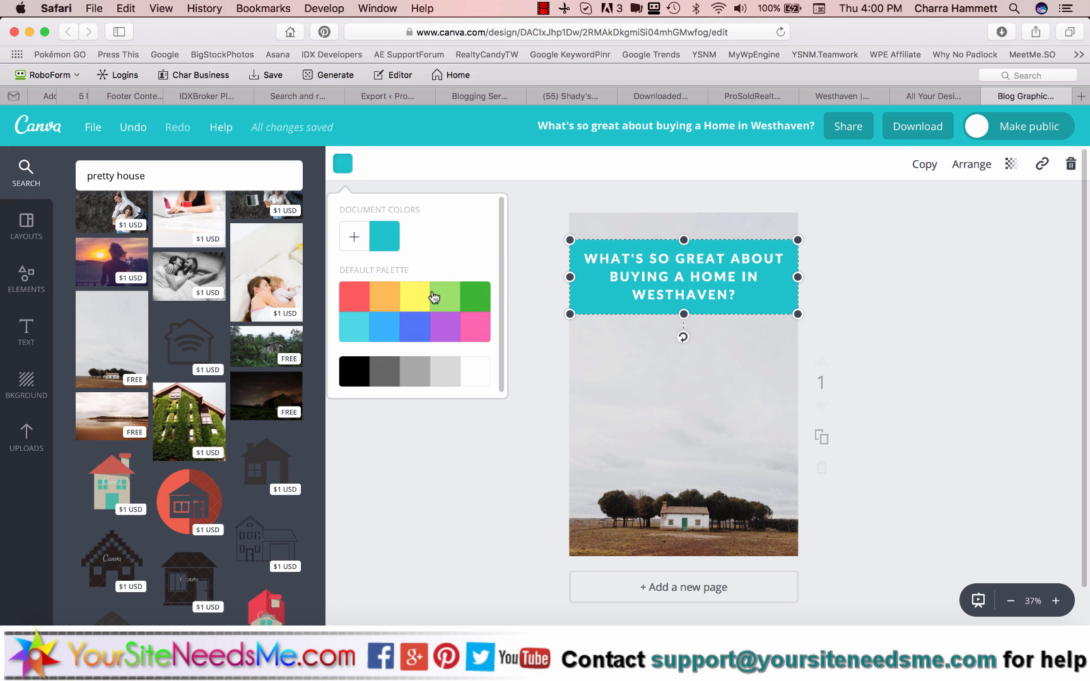
pyautogui.click(445, 329)
pyautogui.click(642, 372)
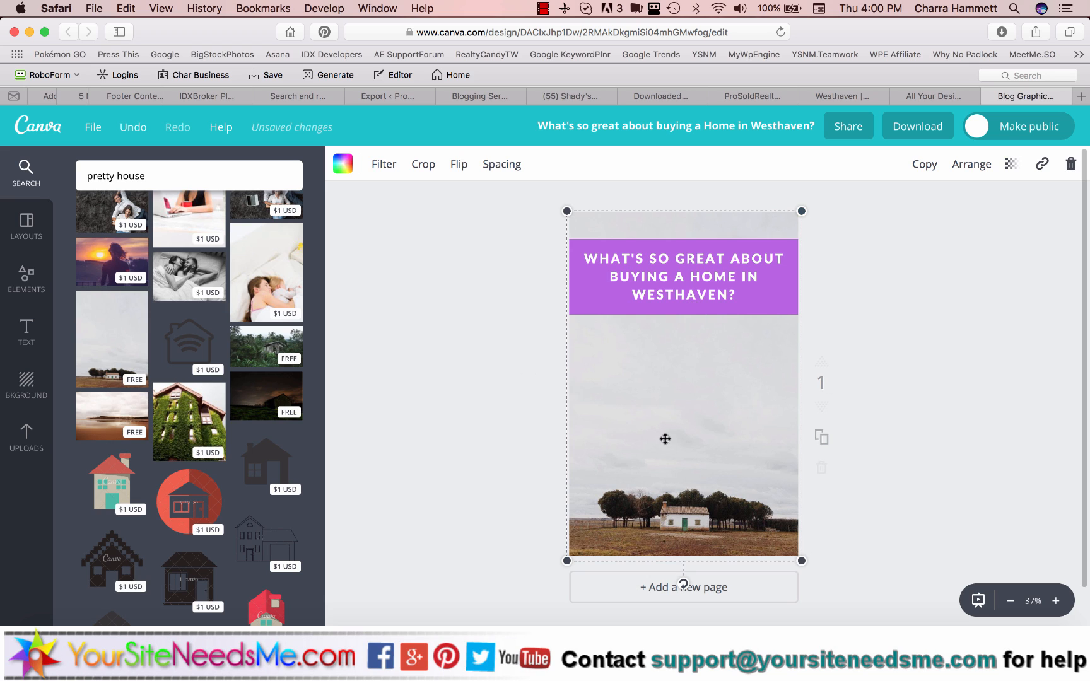
pyautogui.click(769, 288)
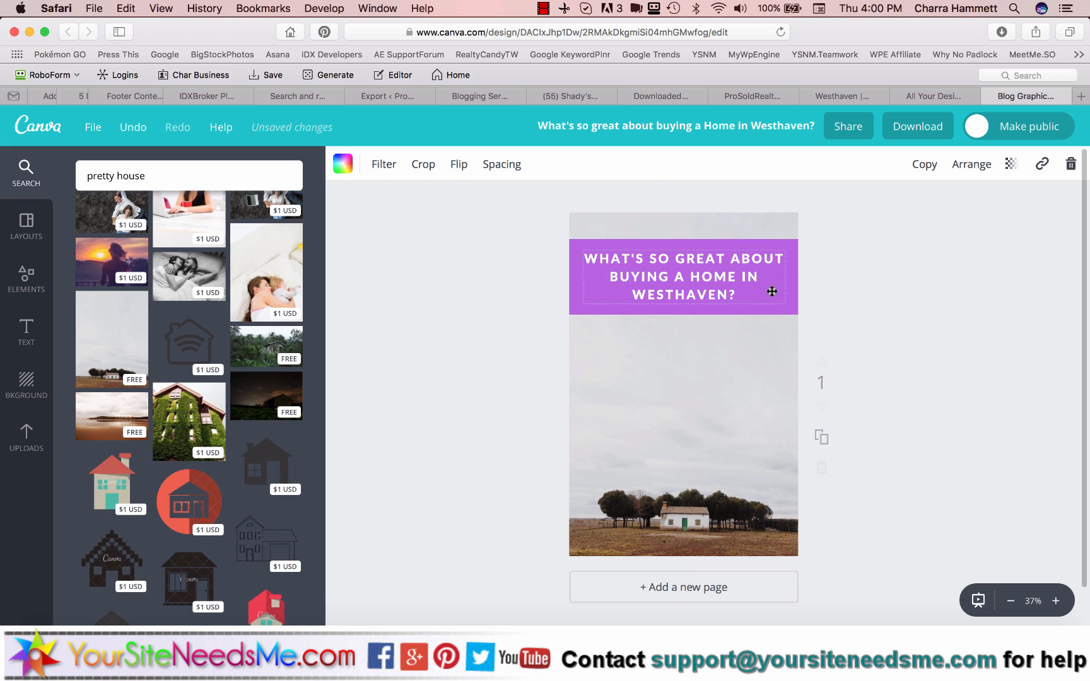
pyautogui.click(1016, 166)
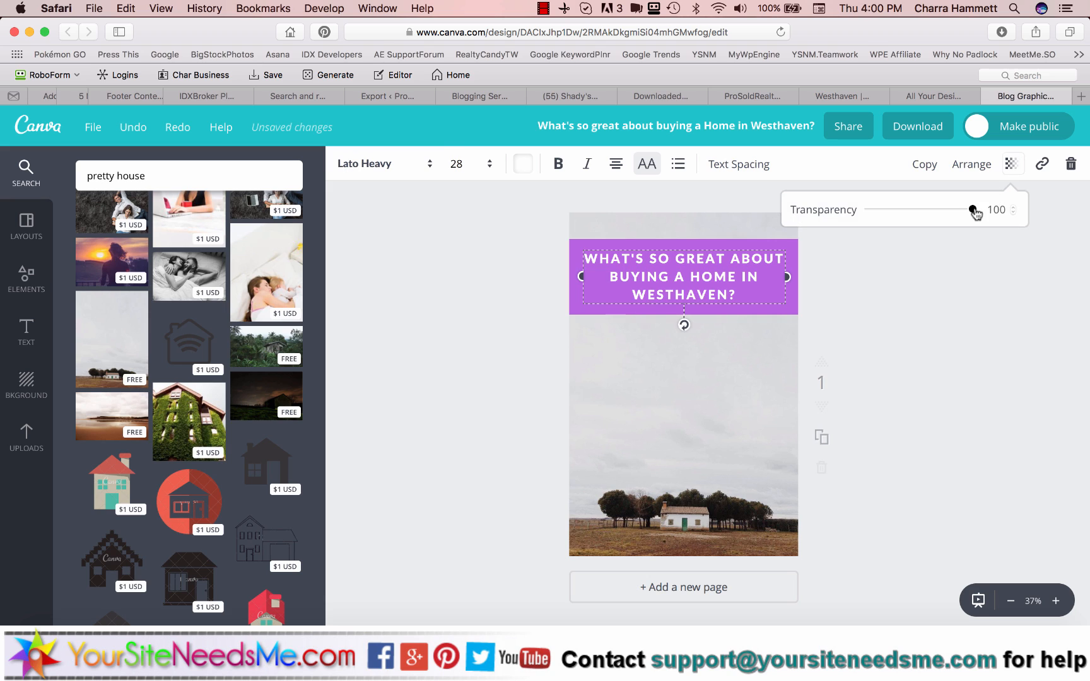
pyautogui.moveTo(969, 209)
pyautogui.mouseDown()
pyautogui.moveTo(951, 216)
pyautogui.moveTo(975, 212)
pyautogui.mouseUp()
pyautogui.click(584, 313)
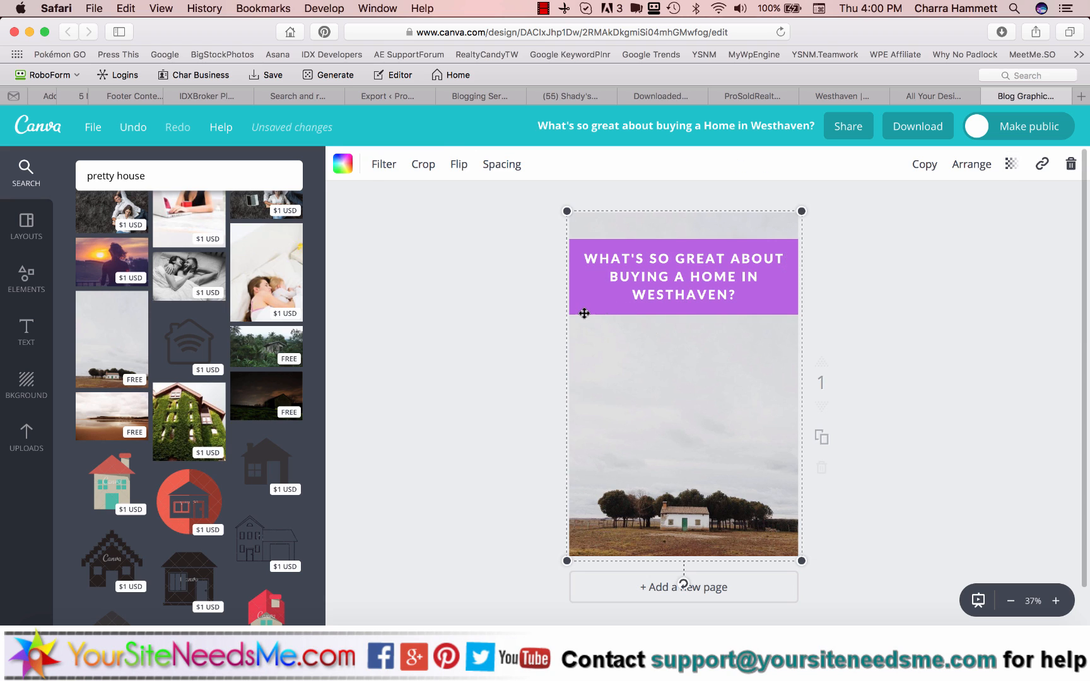
# Make the purple band behind the title slightly transparent
pyautogui.click(579, 309)
pyautogui.click(1011, 166)
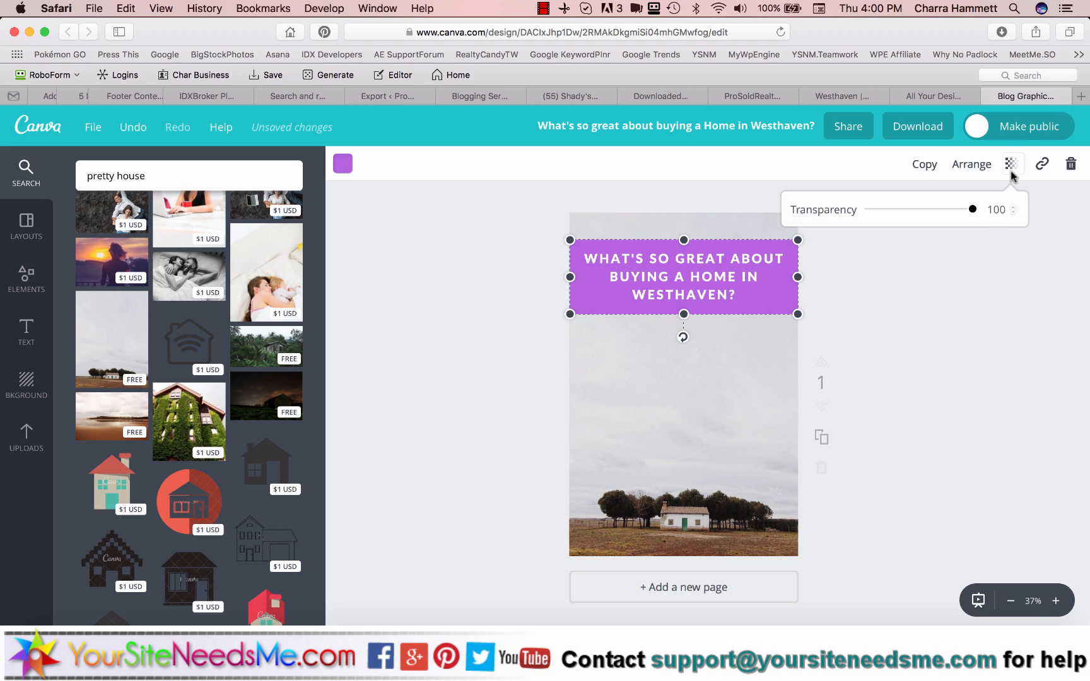
pyautogui.moveTo(973, 210); pyautogui.dragTo(955, 216)
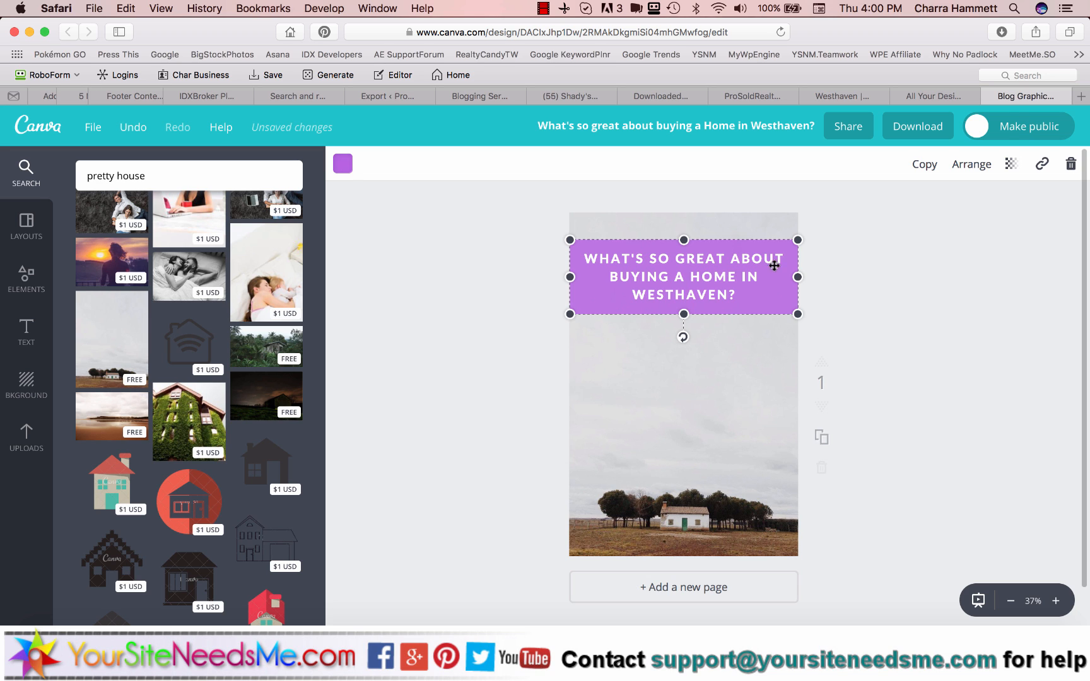
# Download the design as a PNG and choose the DELETE folder inside Downloads as the save location
pyautogui.click(907, 129)
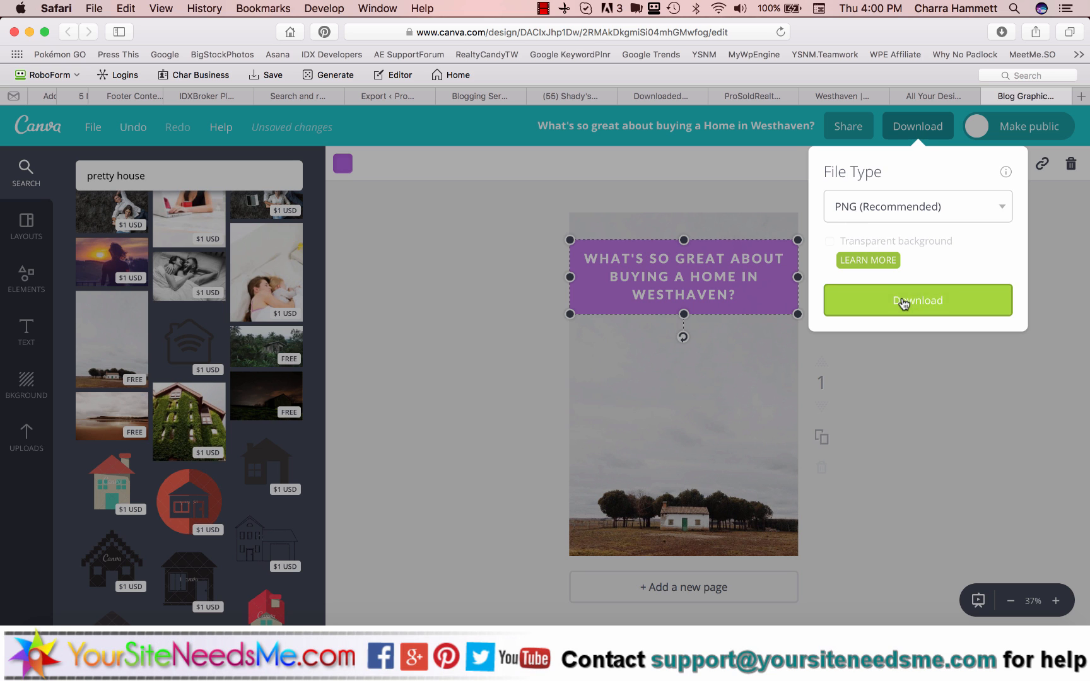
pyautogui.click(904, 303)
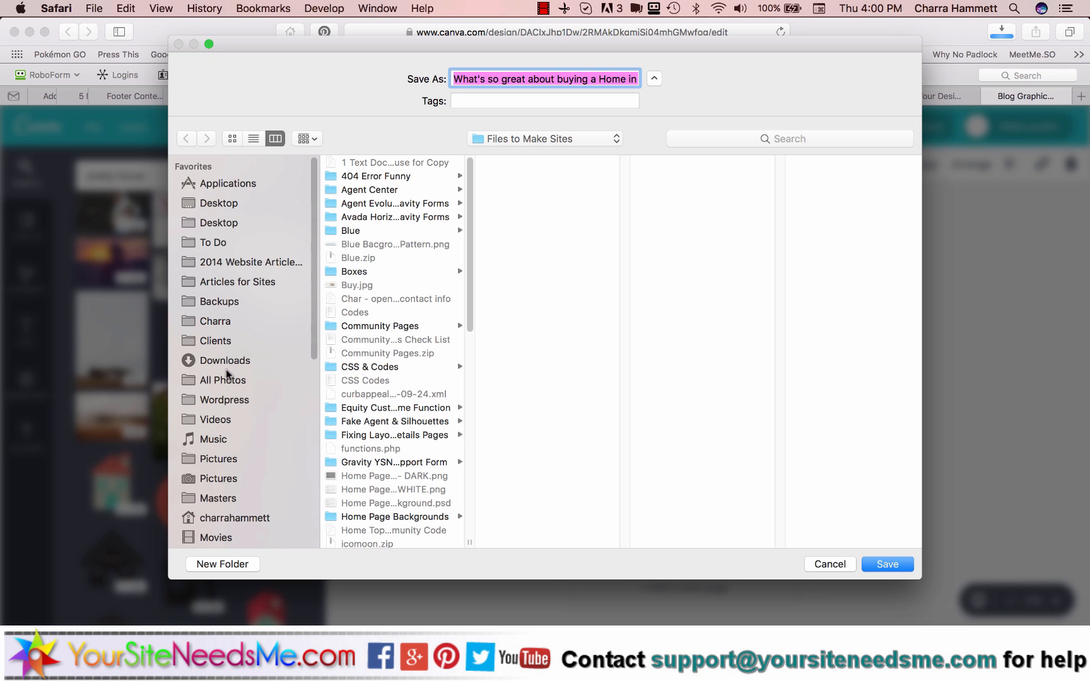
pyautogui.click(222, 360)
pyautogui.scroll(-5, 414, 427)
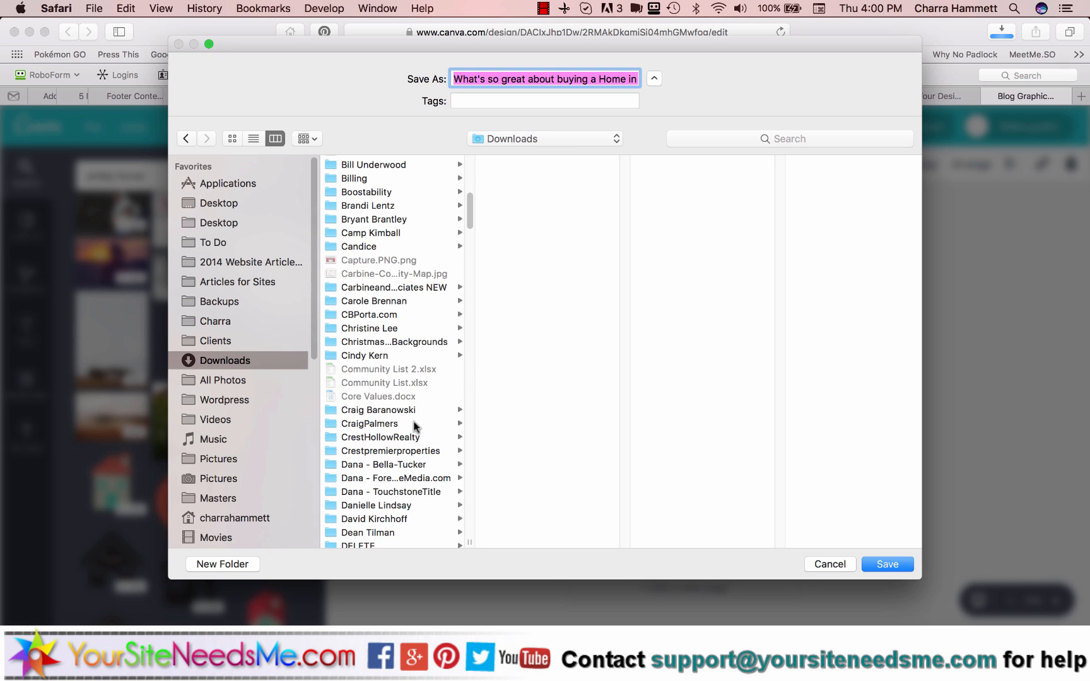
pyautogui.scroll(-3, 377, 514)
pyautogui.click(378, 427)
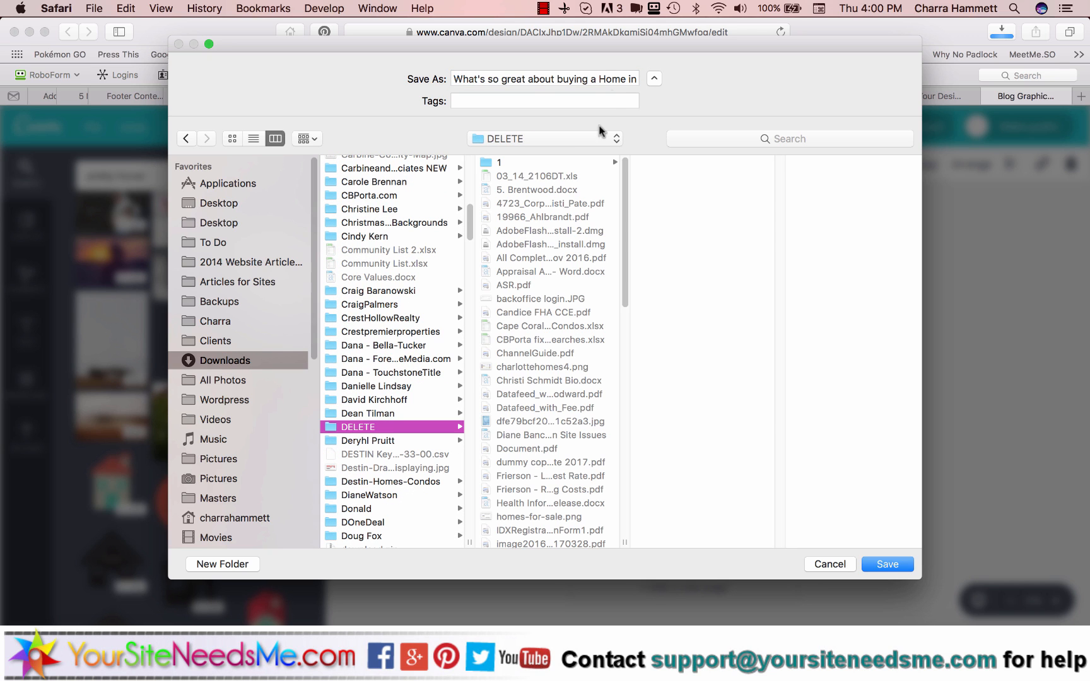
pyautogui.click(598, 78)
pyautogui.press('super+shift+Left')
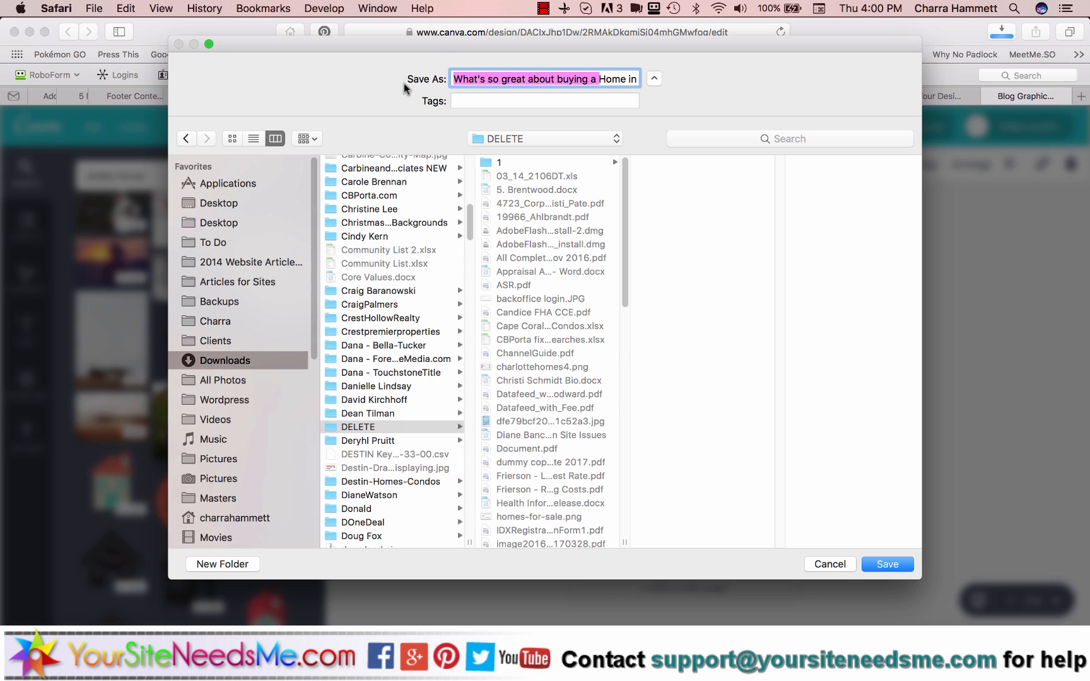
pyautogui.press('BackSpace')
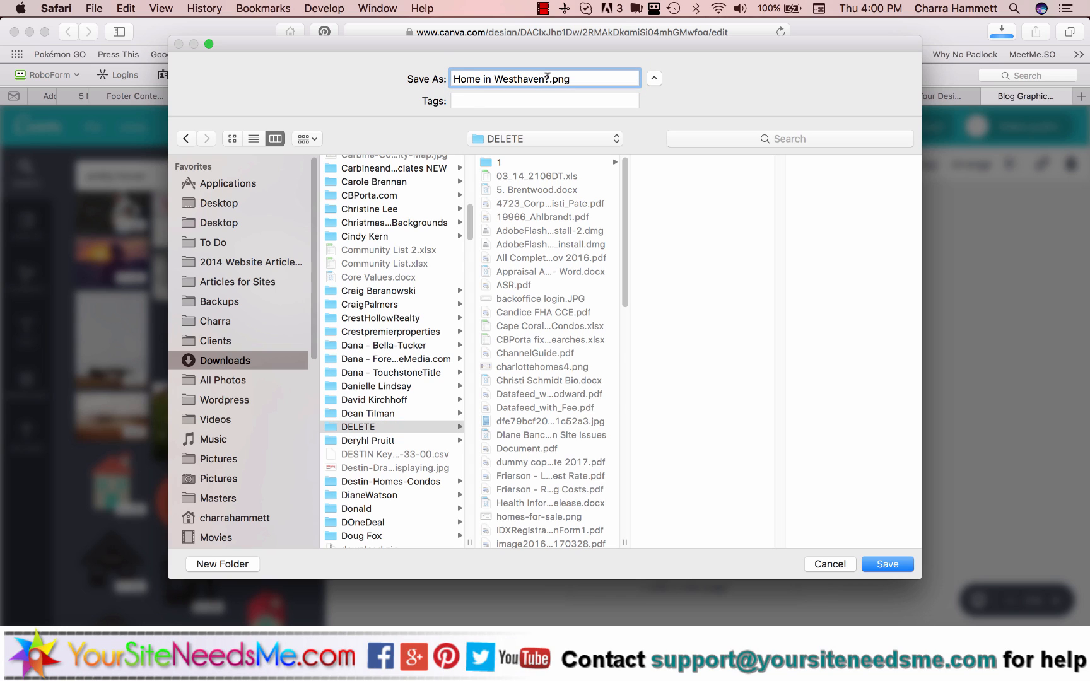
pyautogui.click(548, 78)
pyautogui.press('BackSpace')
pyautogui.press('super+z')
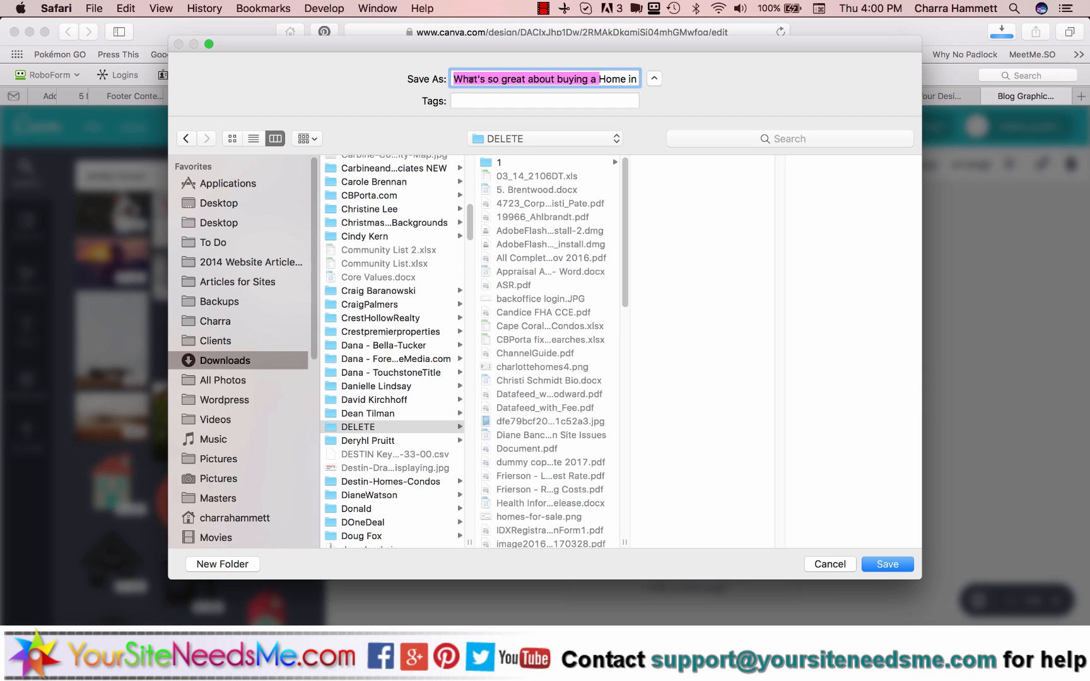
# Save the file as "Whats so great about buying a Home in Westhaven.png", without apostrophe or question mark, and dismiss the download notice
pyautogui.click(480, 77)
pyautogui.press('BackSpace')
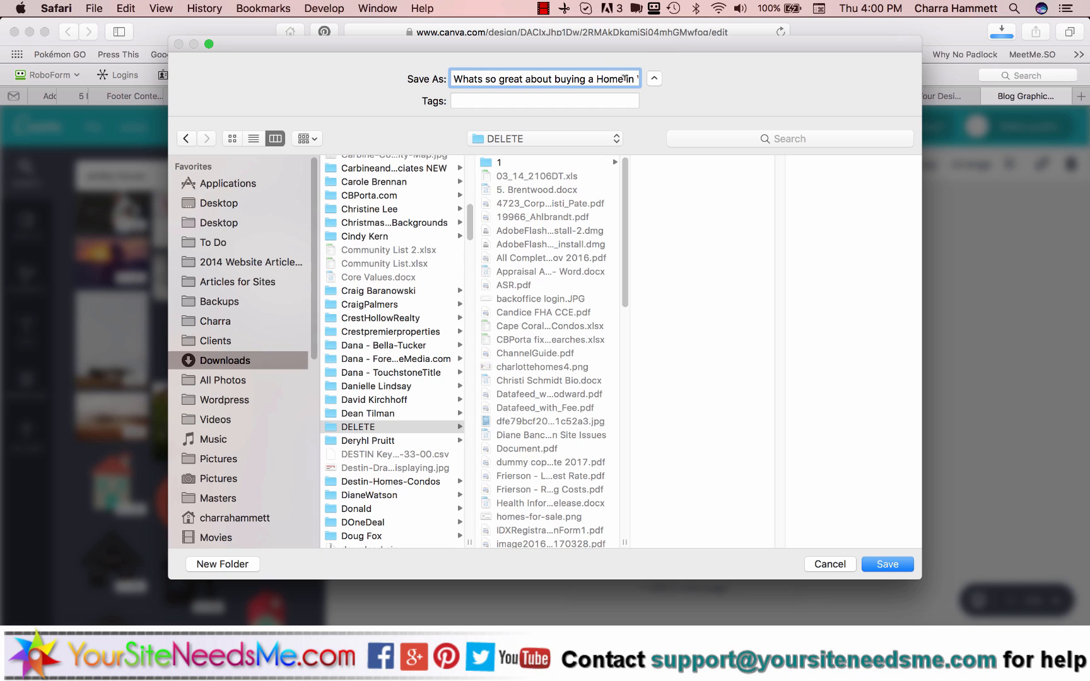
pyautogui.press('Right')
pyautogui.press('Right')
pyautogui.press('Right')
pyautogui.press('Right')
pyautogui.press('Right')
pyautogui.press('Right')
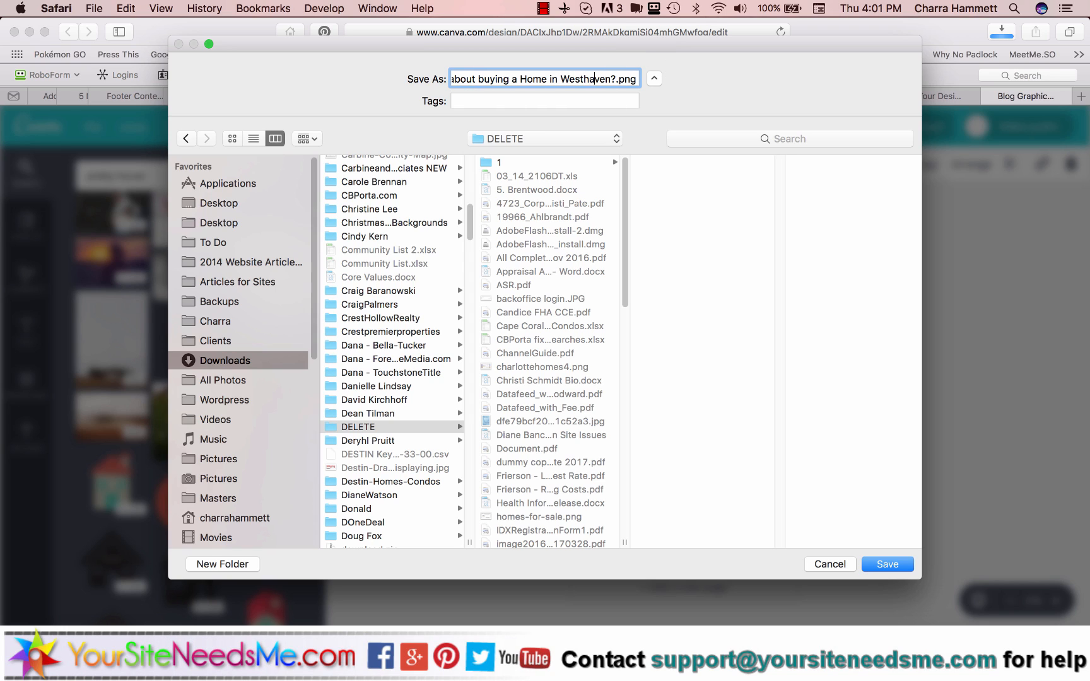
pyautogui.press('BackSpace')
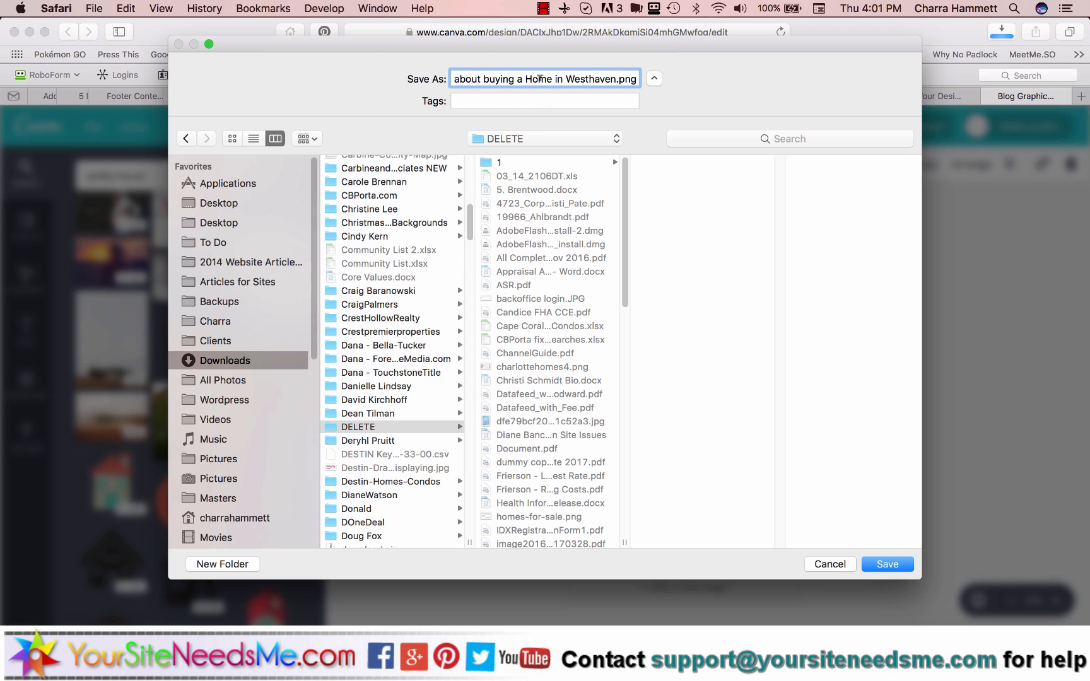
pyautogui.click(875, 567)
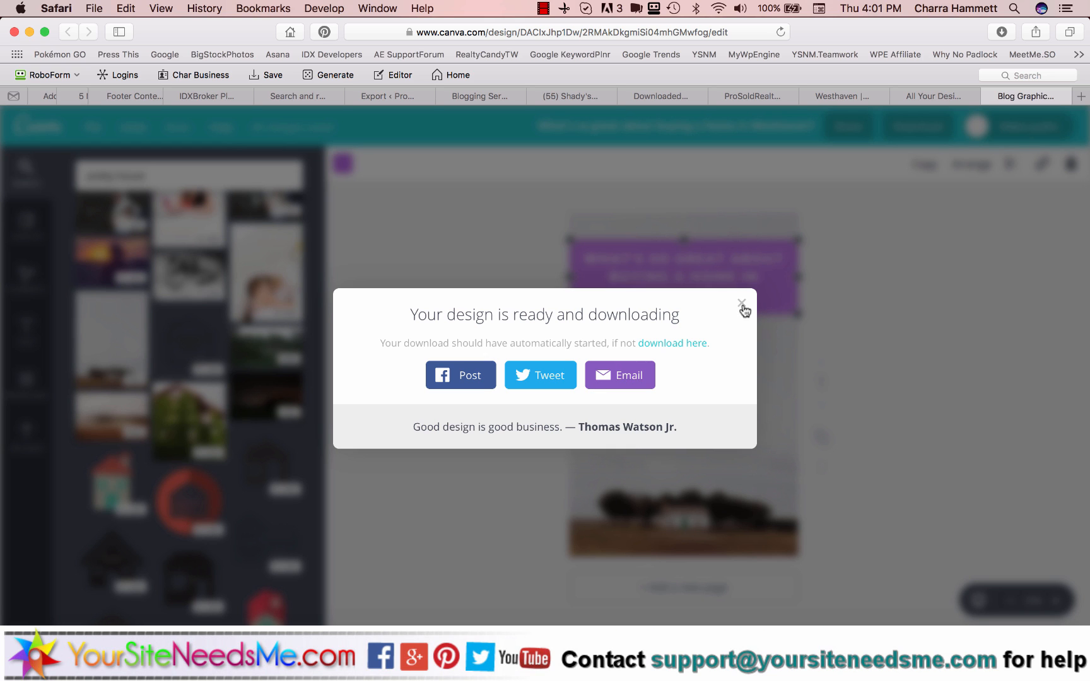
pyautogui.click(849, 227)
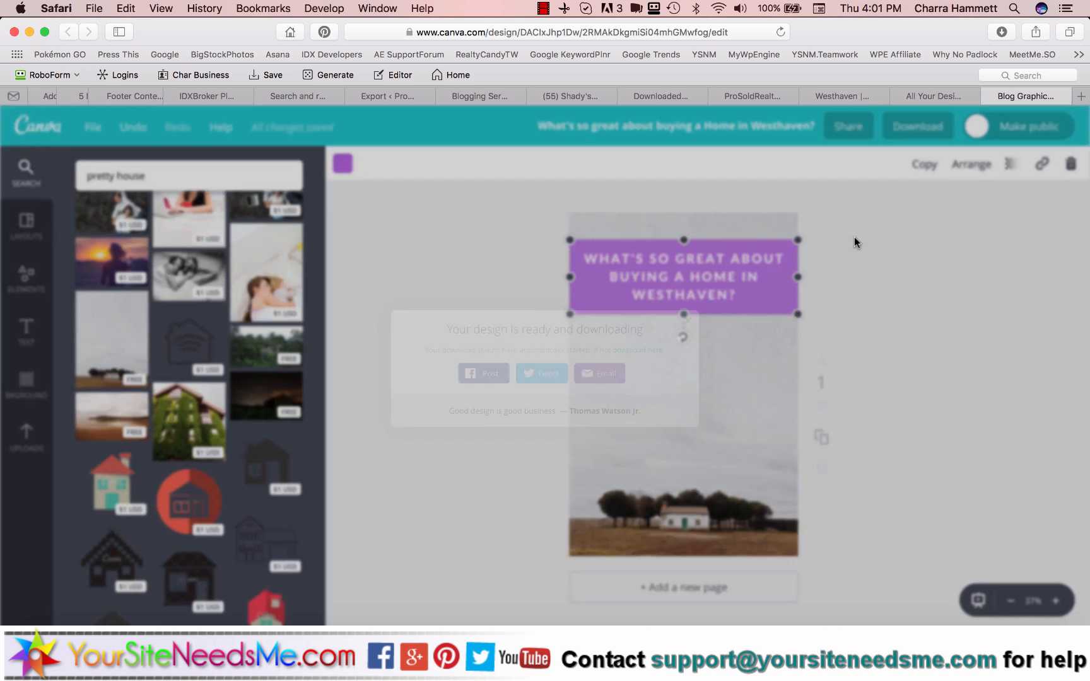
pyautogui.scroll(-2, 554, 444)
pyautogui.scroll(-6, 285, 494)
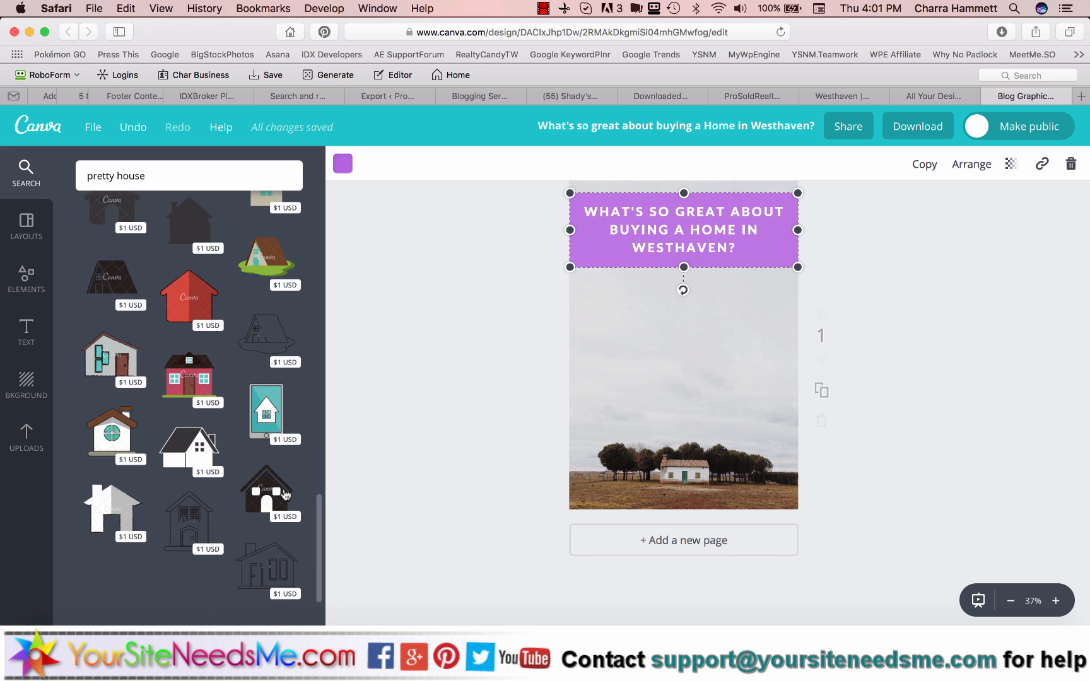
# Look over the Canva support page, and close it along with the blog graphic design
pyautogui.click(215, 129)
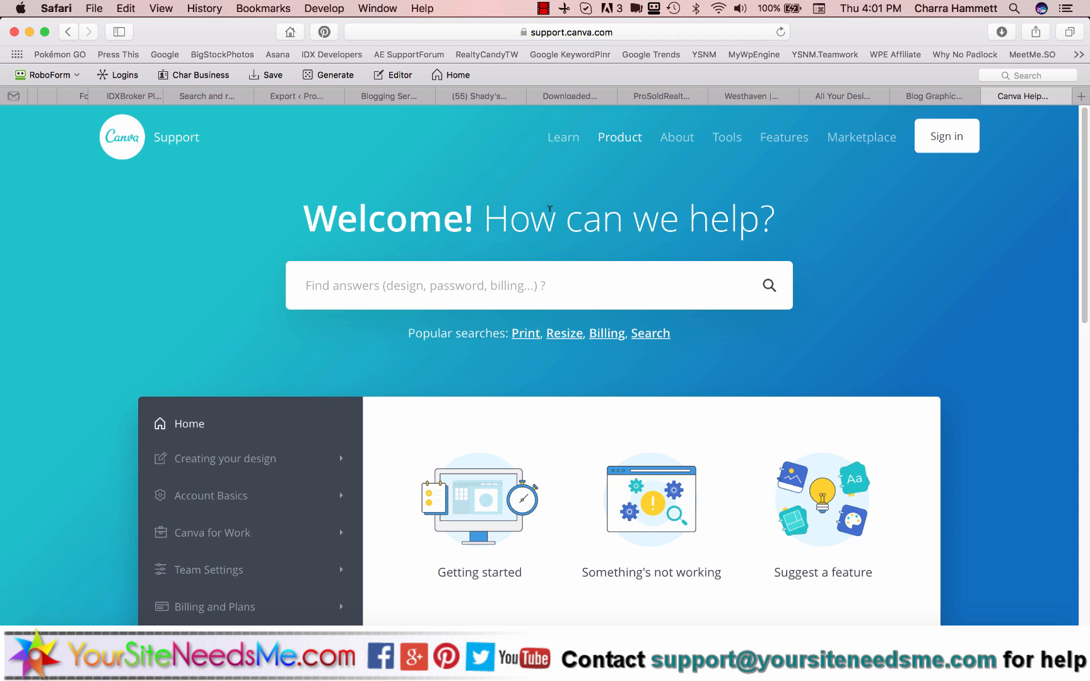
pyautogui.scroll(-10, 209, 404)
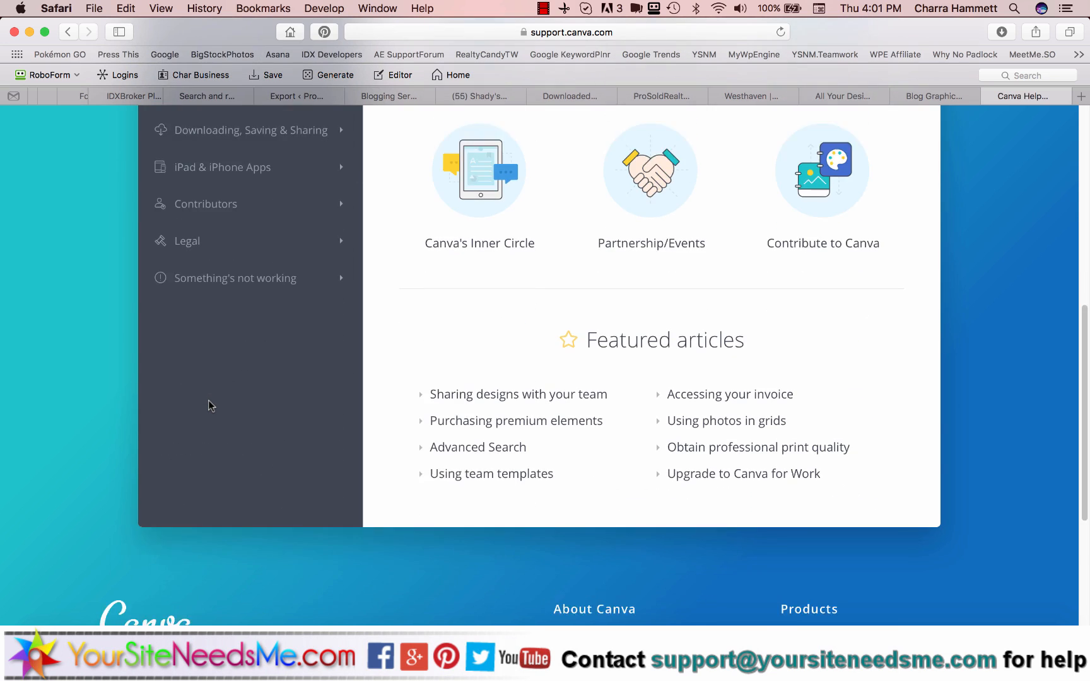
pyautogui.scroll(10, 209, 405)
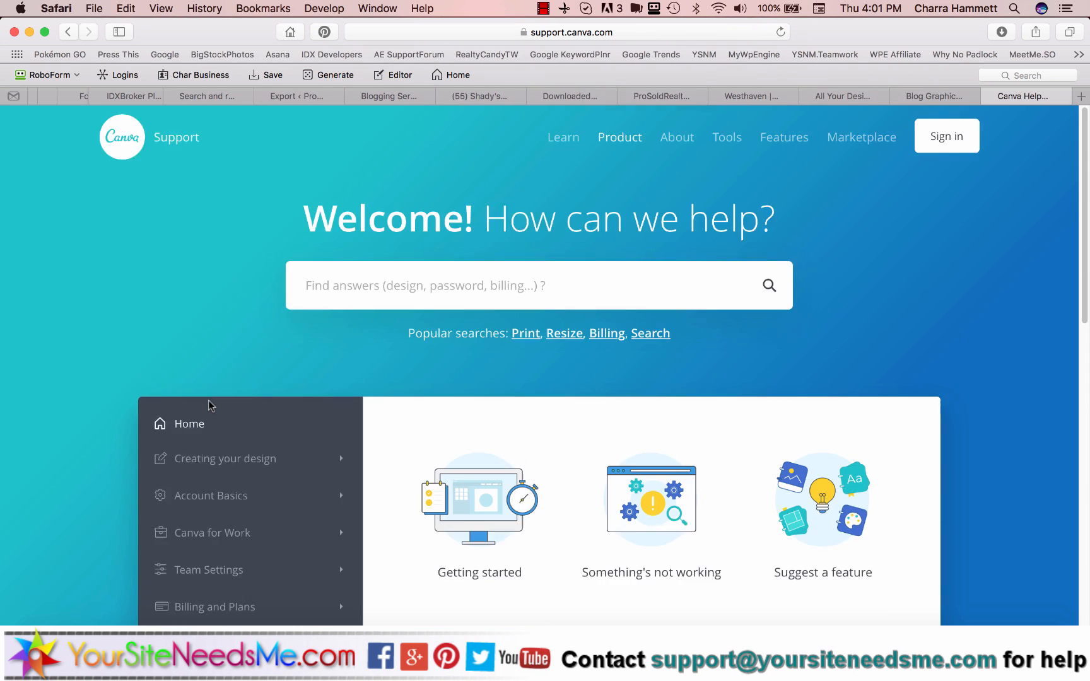
pyautogui.click(899, 97)
pyautogui.click(899, 98)
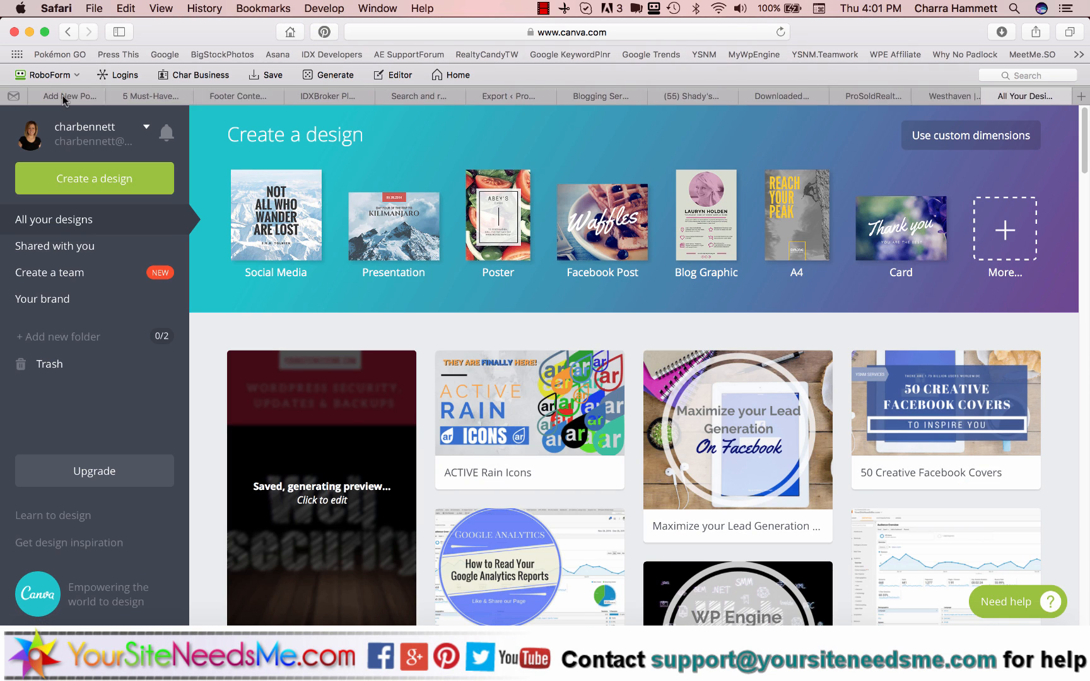
# Switch to the WordPress post and upload "Whats so great about buying a Home in Westhaven.png" from the DELETE folder as media
pyautogui.click(70, 95)
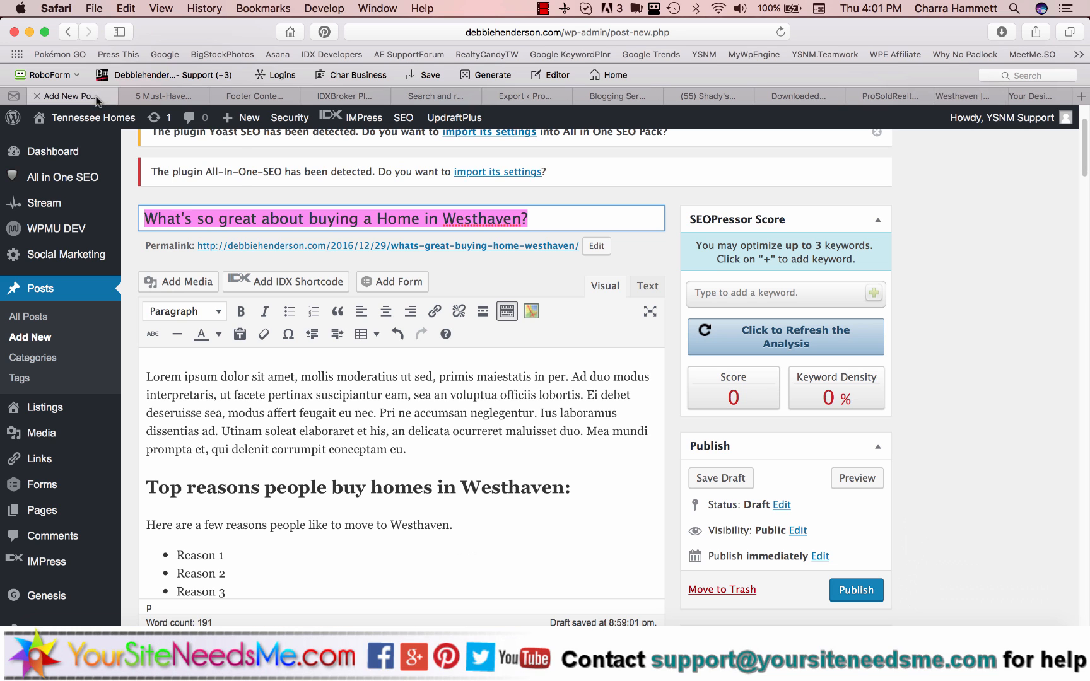
pyautogui.scroll(-3, 153, 277)
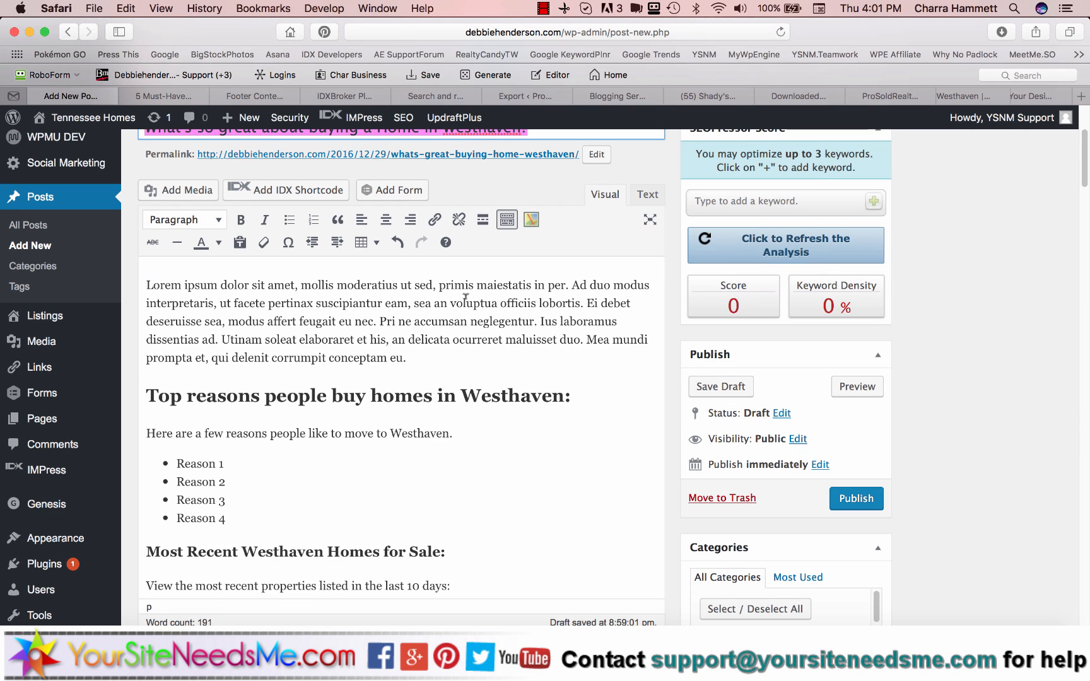
pyautogui.click(184, 196)
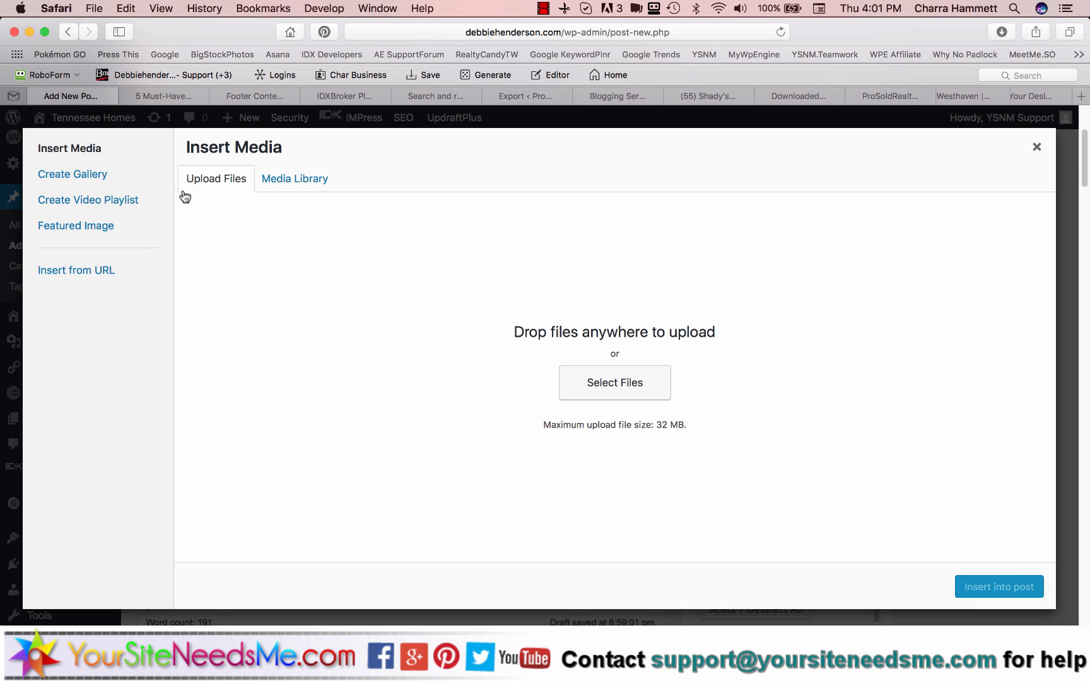
pyautogui.click(579, 376)
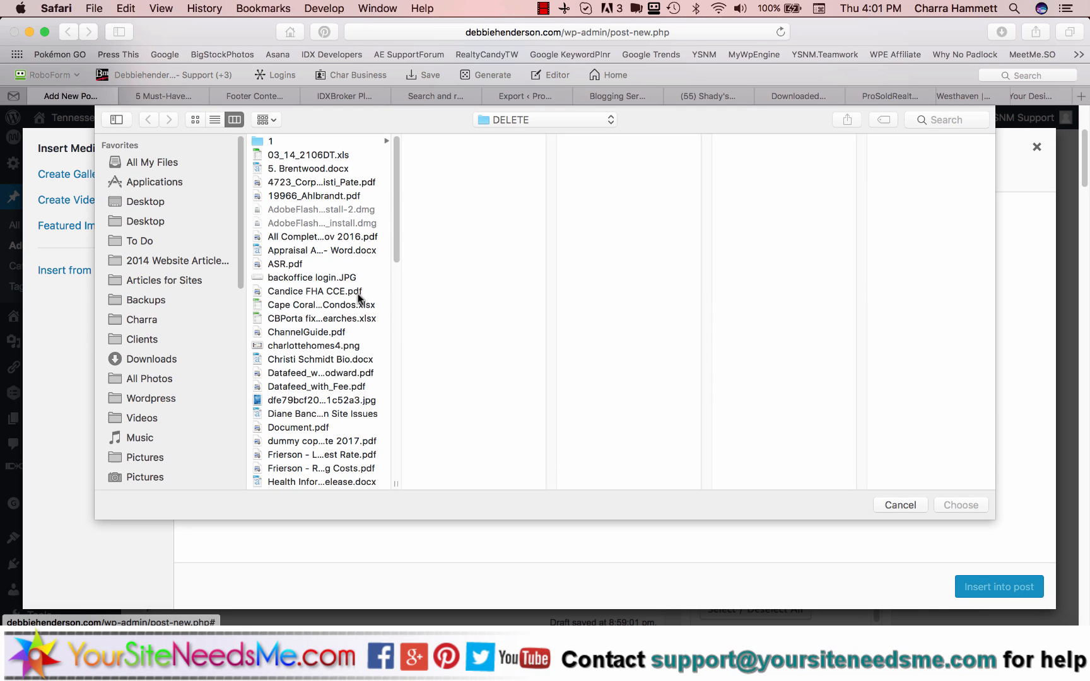
pyautogui.scroll(-1, 355, 297)
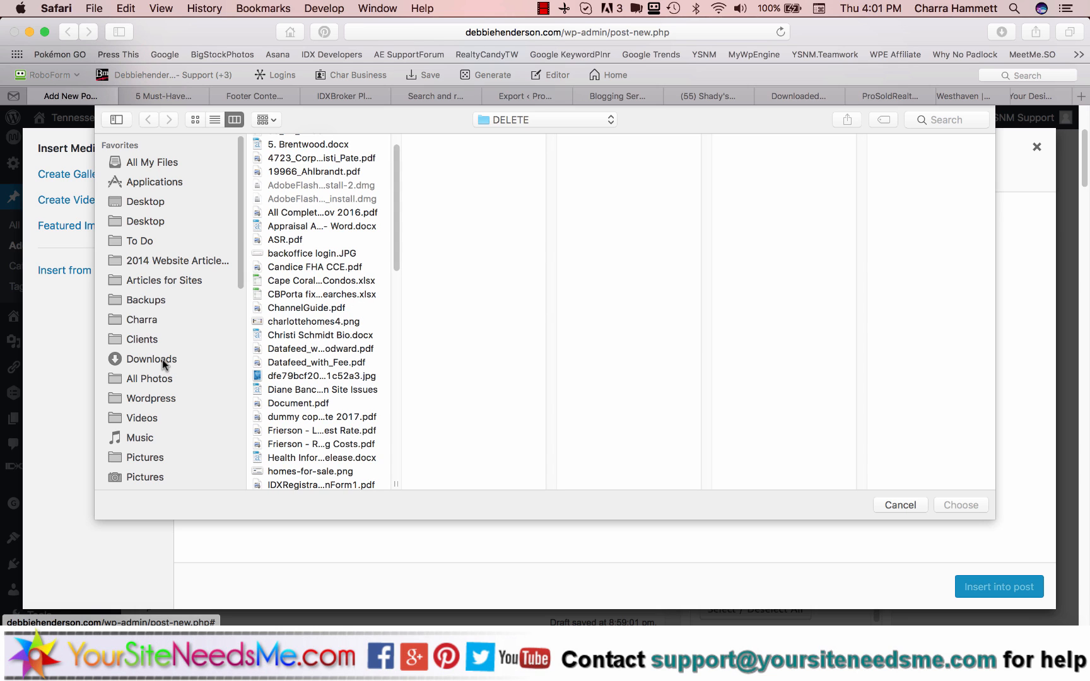
pyautogui.scroll(-15, 310, 389)
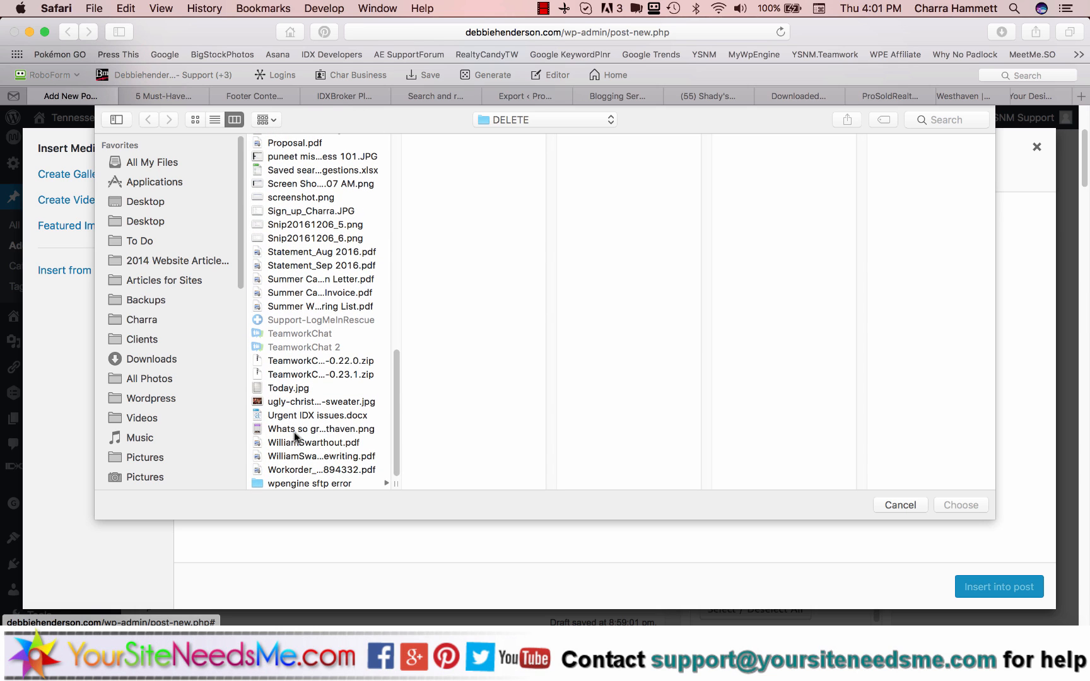
pyautogui.click(294, 427)
pyautogui.click(957, 506)
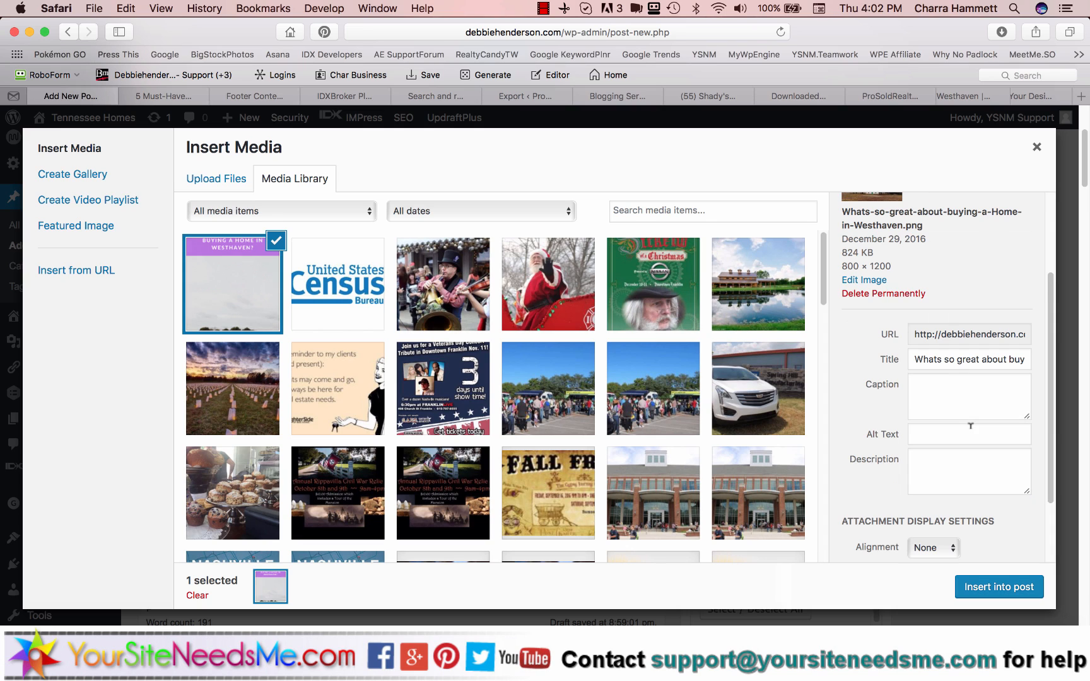
# Copy the uploaded image's title into its alt text and description
pyautogui.click(994, 358)
pyautogui.press('super+Right')
pyautogui.press('super+a')
pyautogui.press('super+c')
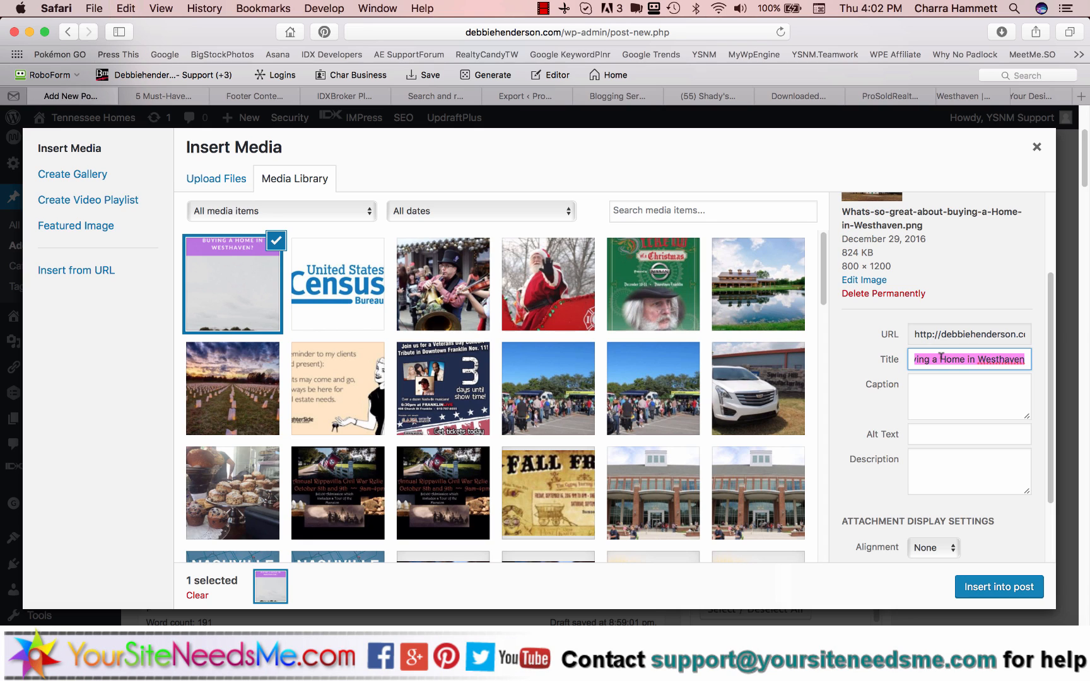
pyautogui.click(931, 435)
pyautogui.press('super+v')
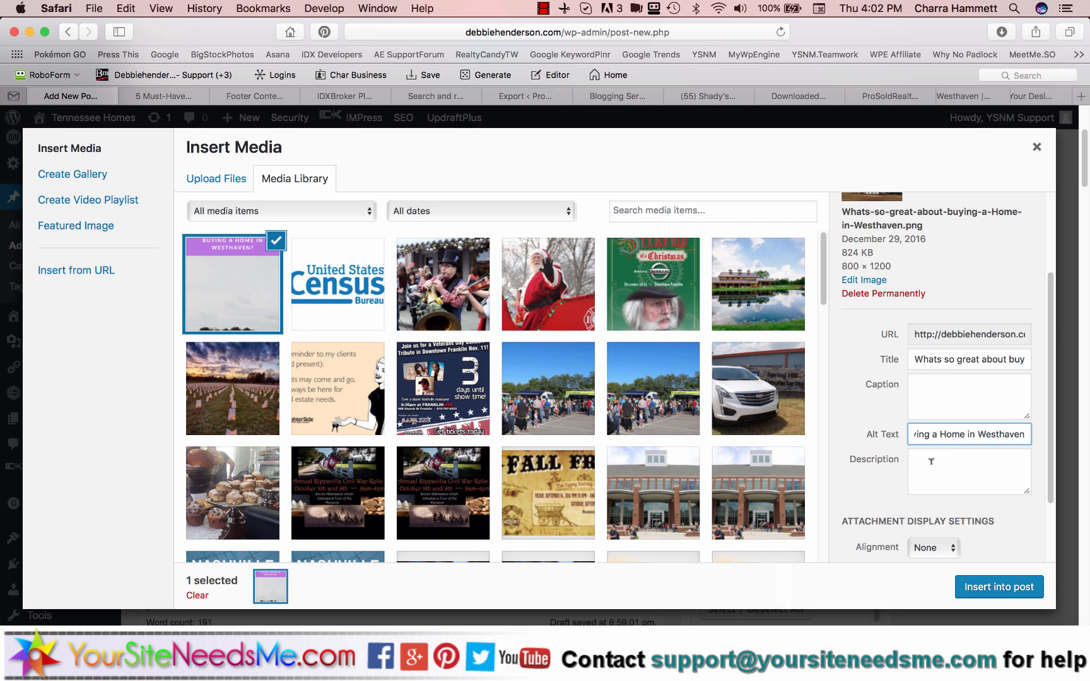
pyautogui.click(931, 461)
pyautogui.press('super+v')
# Insert the image into the post with Right alignment, no link and Full Size – 800 × 1200
pyautogui.scroll(-5, 873, 484)
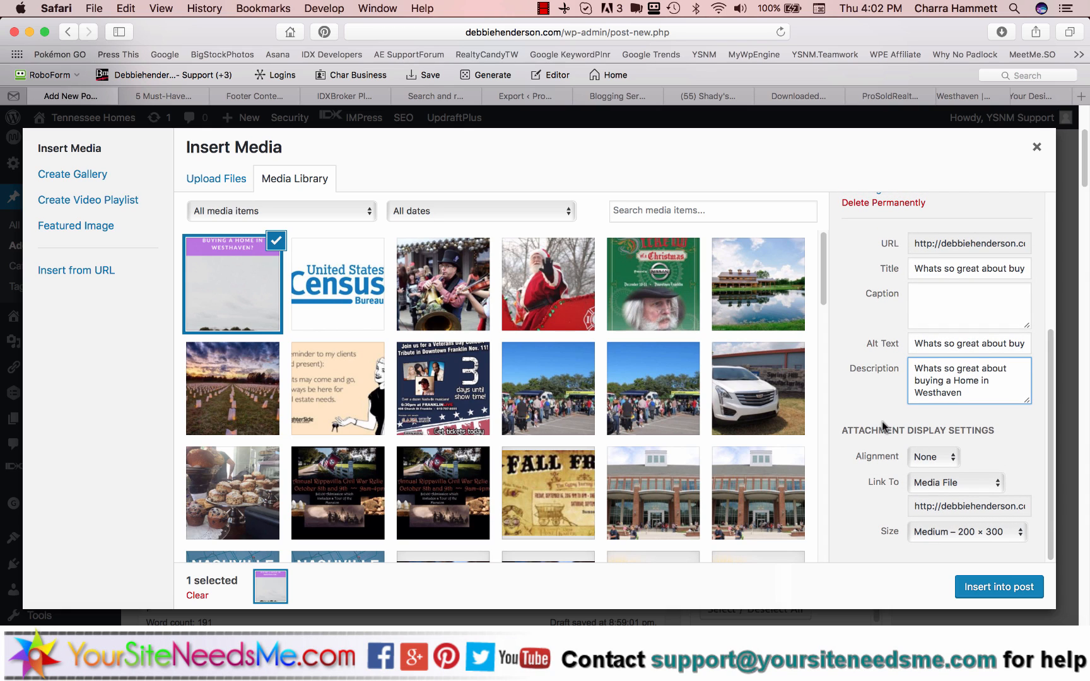
pyautogui.click(937, 463)
pyautogui.click(935, 445)
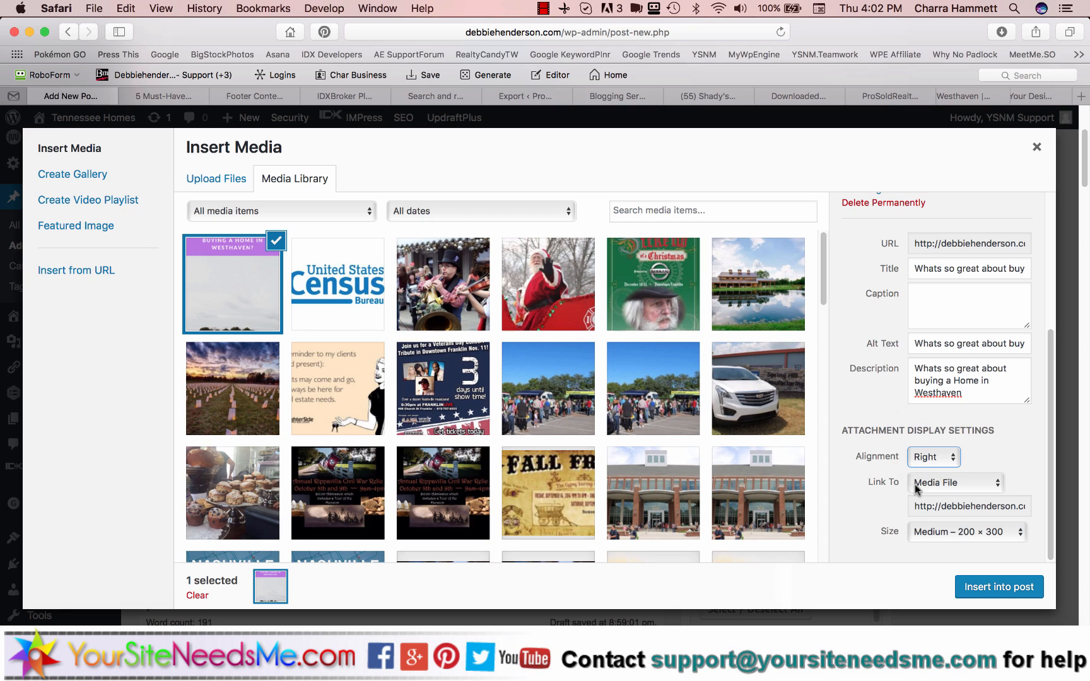
pyautogui.click(927, 484)
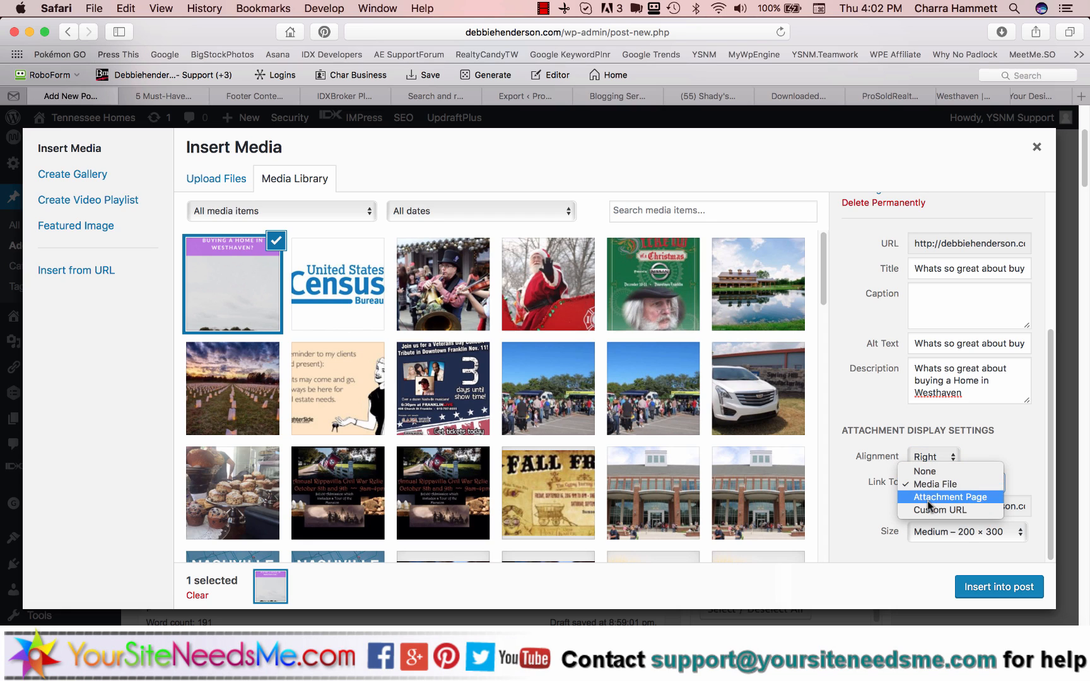
pyautogui.click(928, 501)
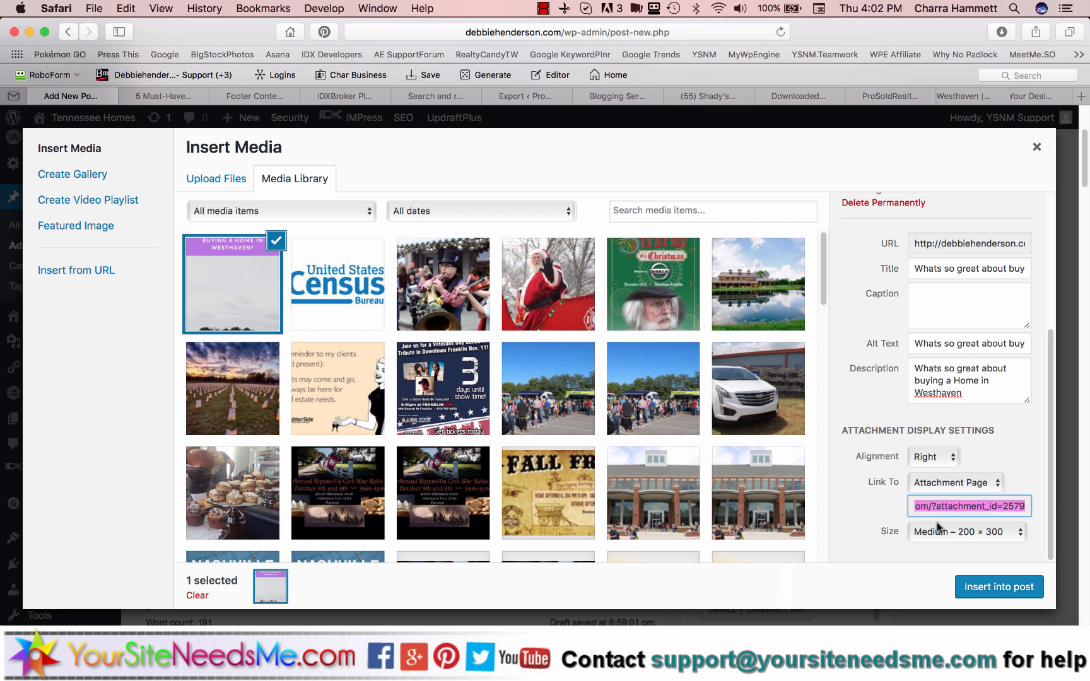
pyautogui.click(940, 484)
pyautogui.click(913, 463)
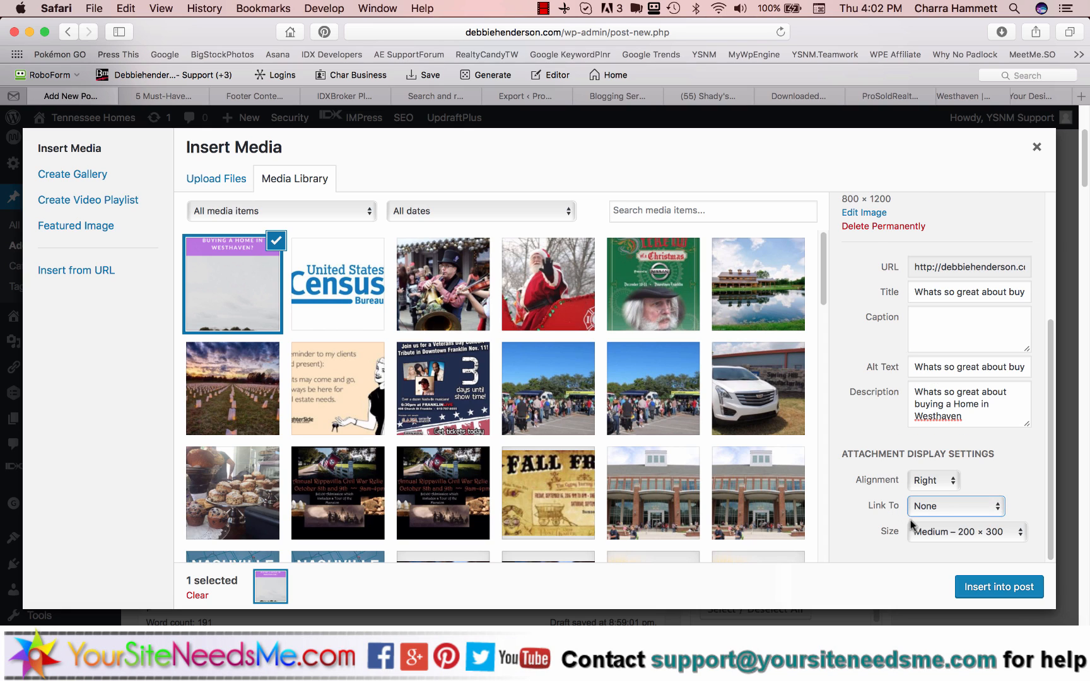
pyautogui.click(945, 530)
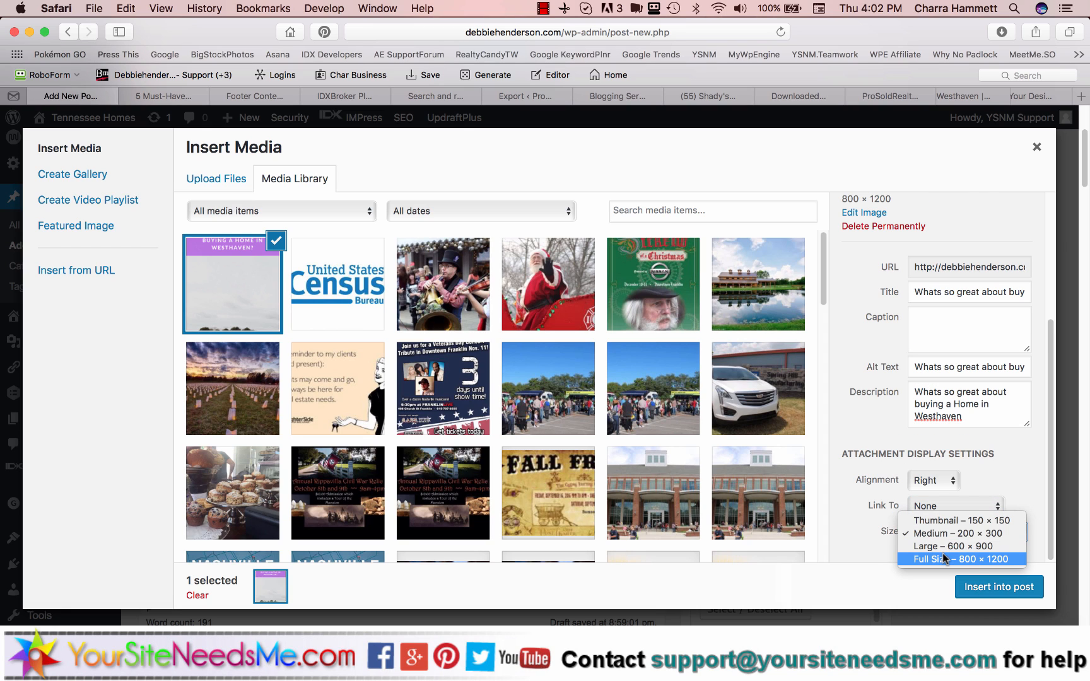
pyautogui.click(945, 559)
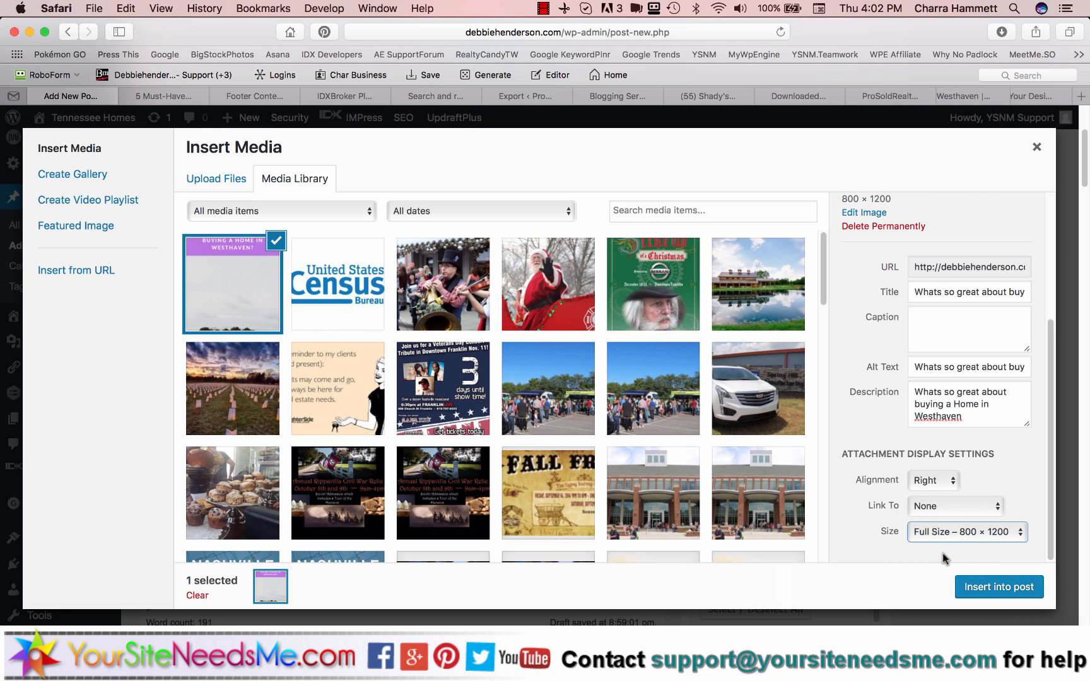
pyautogui.click(979, 588)
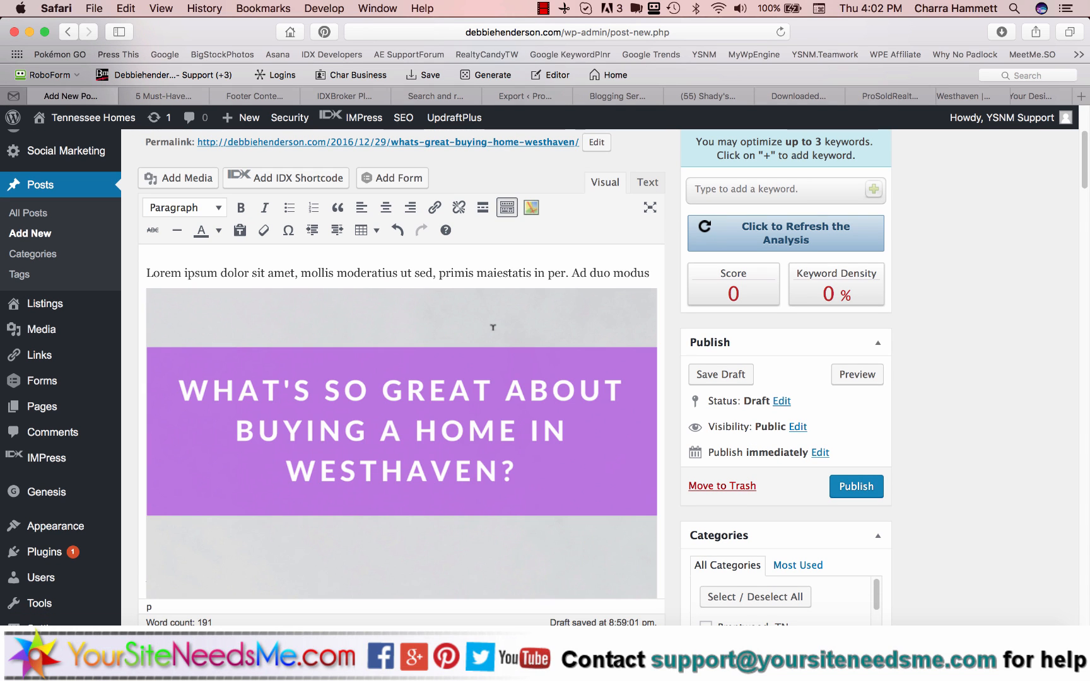
# Give the inserted Westhaven image a custom size with a width of 300 px and update it
pyautogui.click(390, 363)
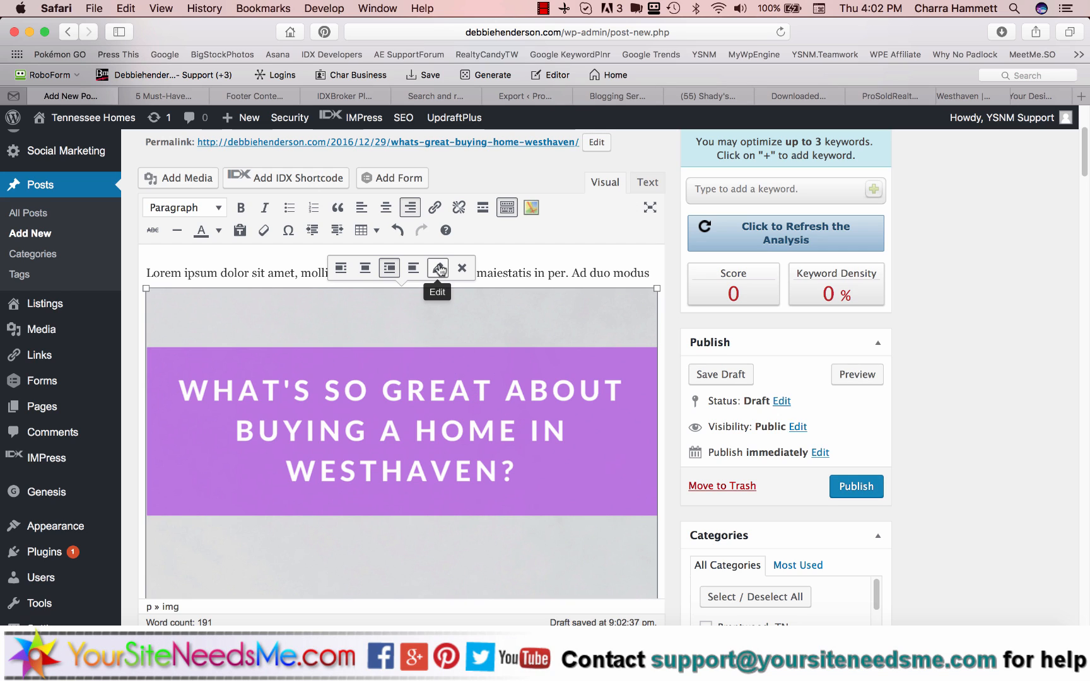
pyautogui.click(437, 268)
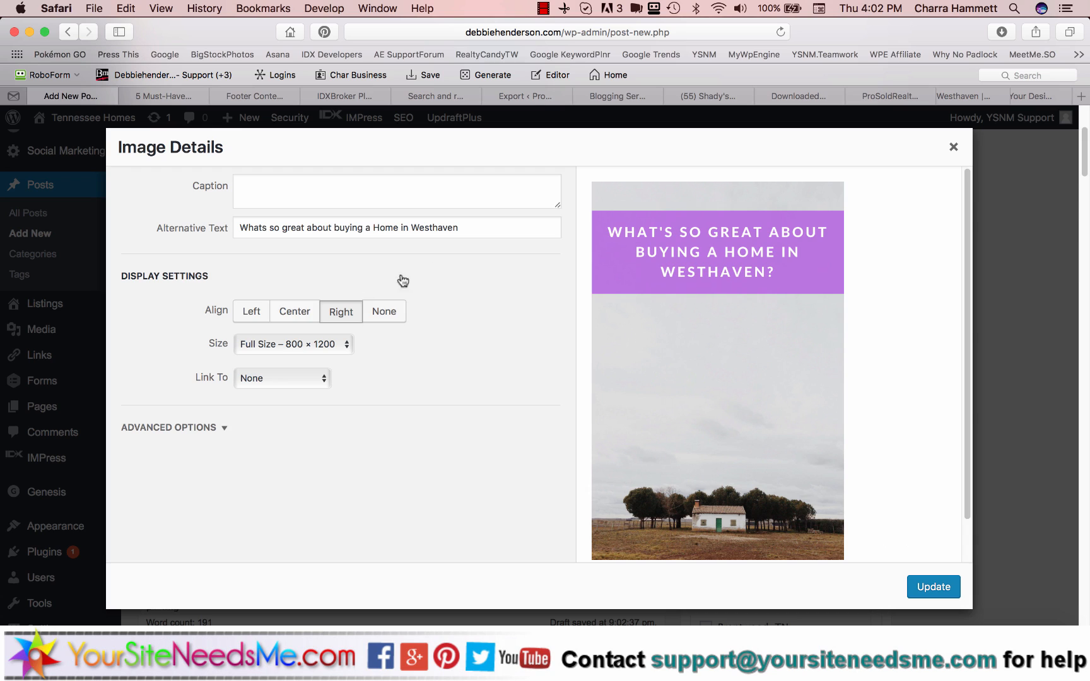
pyautogui.click(290, 346)
pyautogui.click(287, 359)
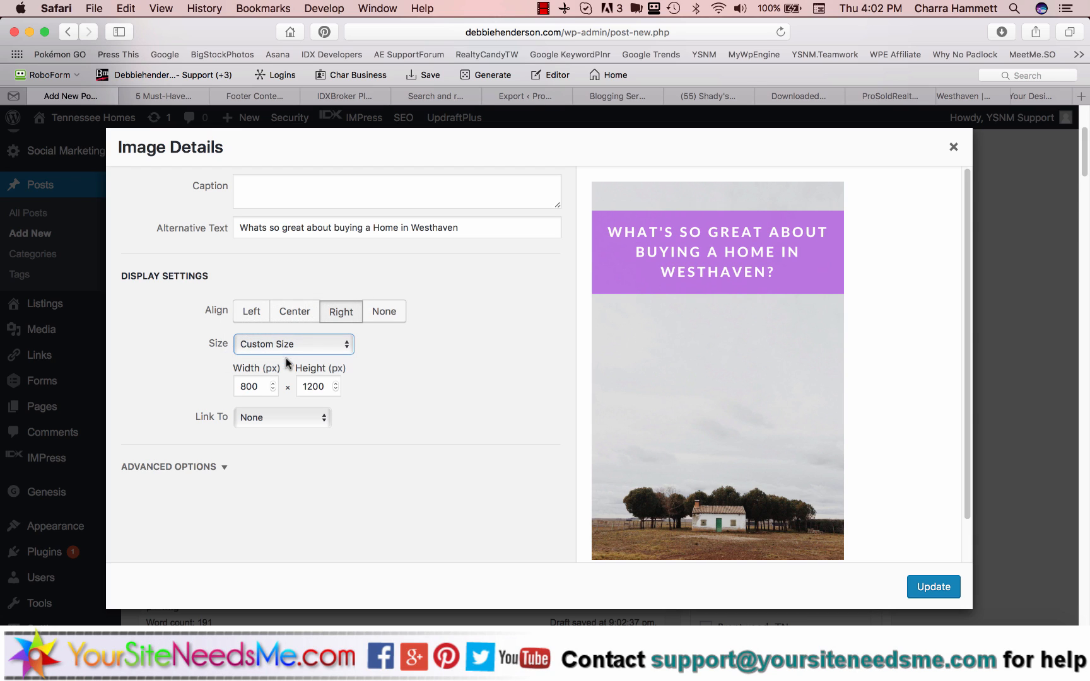
pyautogui.doubleClick(260, 380)
pyautogui.write('30')
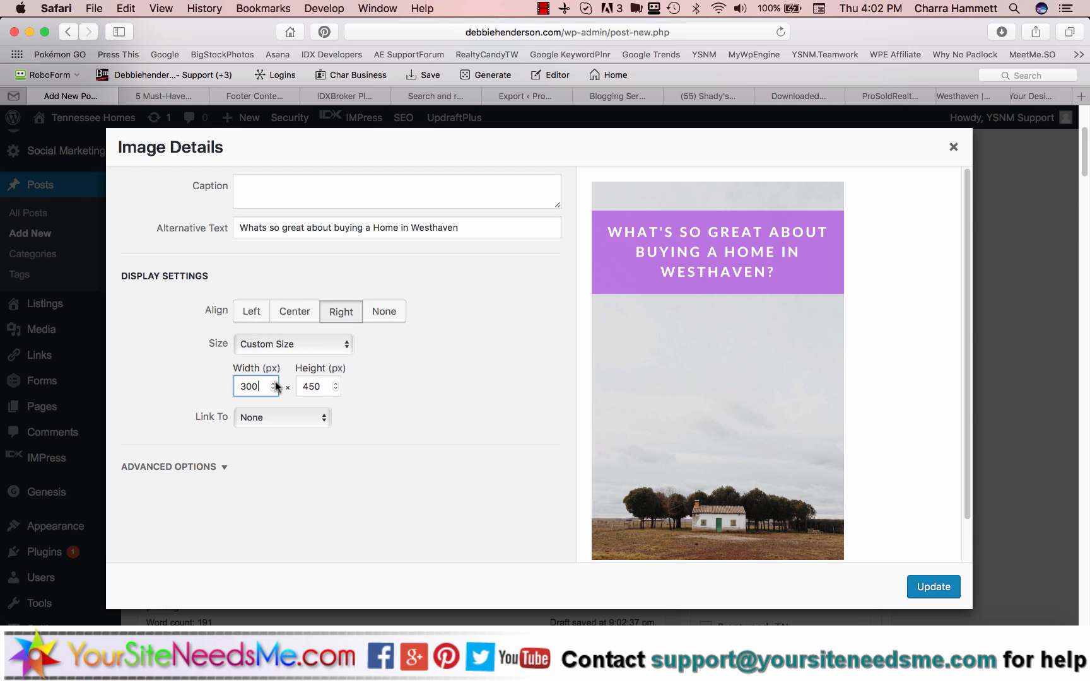
pyautogui.write('0')
pyautogui.click(440, 397)
pyautogui.scroll(-2, 442, 397)
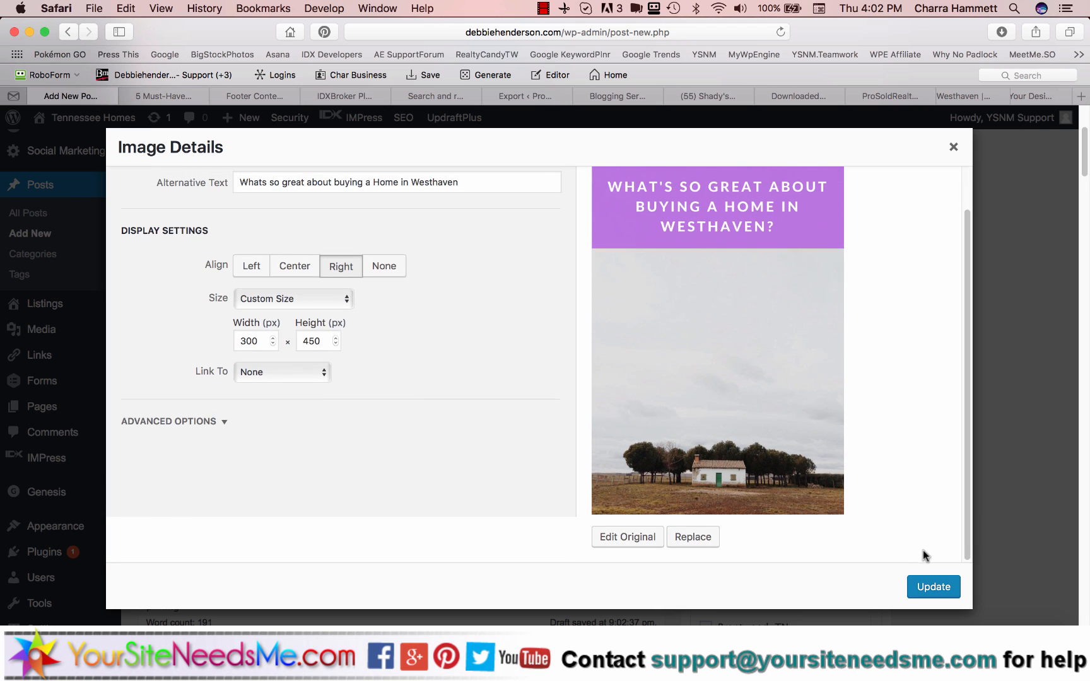
pyautogui.click(935, 587)
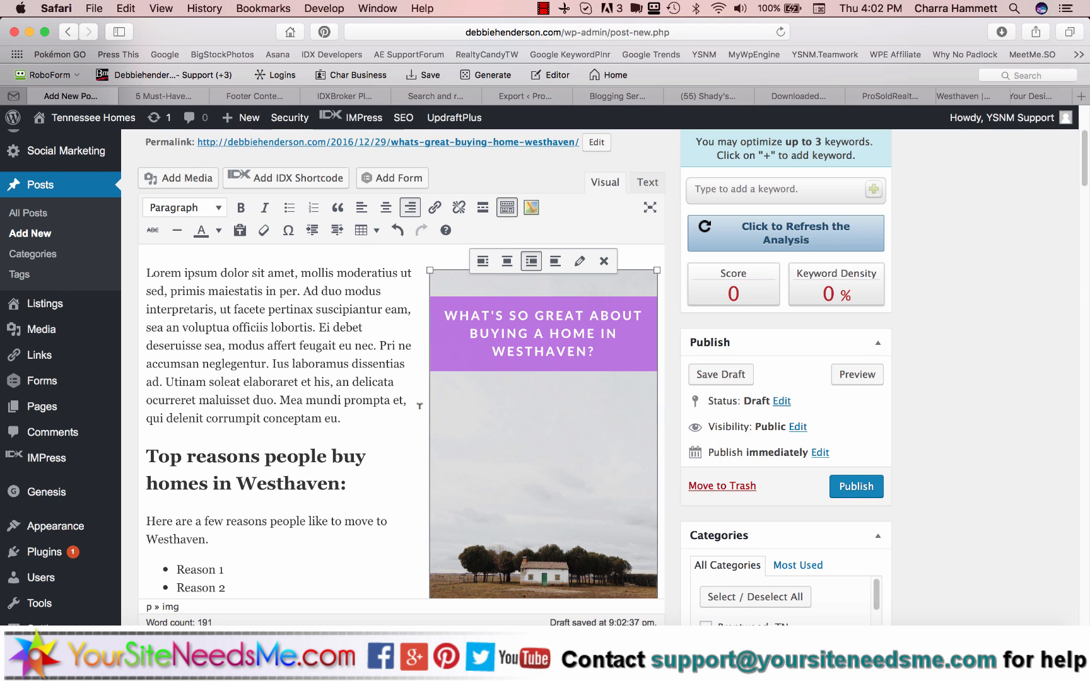
# Set the Westhaven graphic Whats-so-great-about-buying-a-Home-in-Westhaven.png from the media library as the post's featured image
pyautogui.scroll(-5, 420, 406)
pyautogui.scroll(5, 420, 406)
pyautogui.scroll(-1, 419, 405)
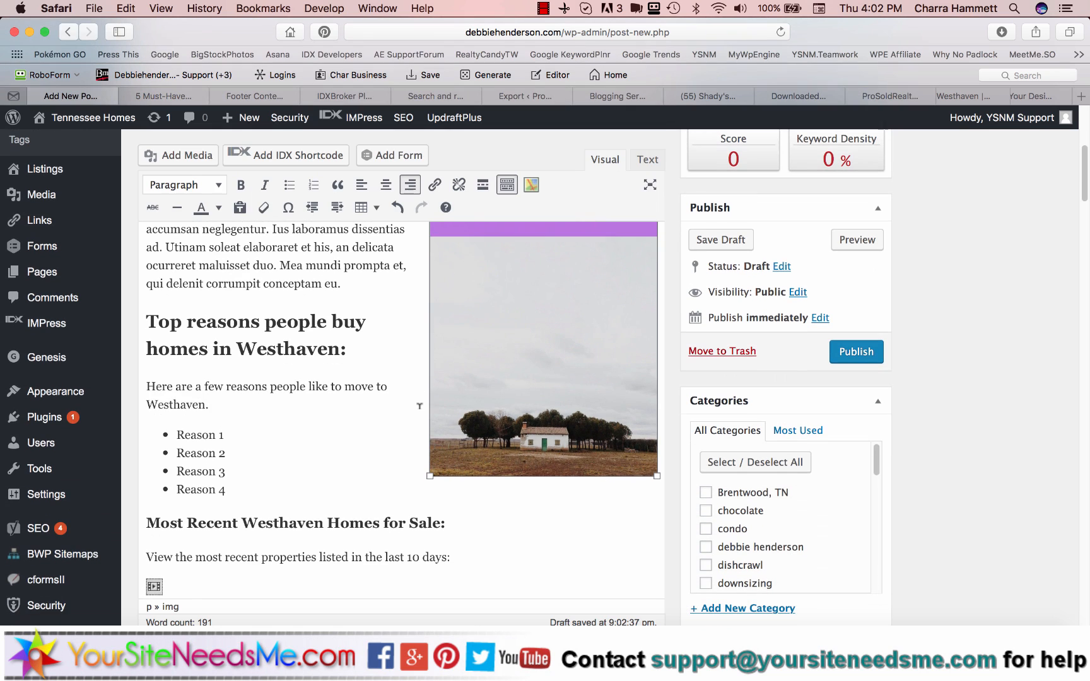
pyautogui.scroll(-10, 903, 443)
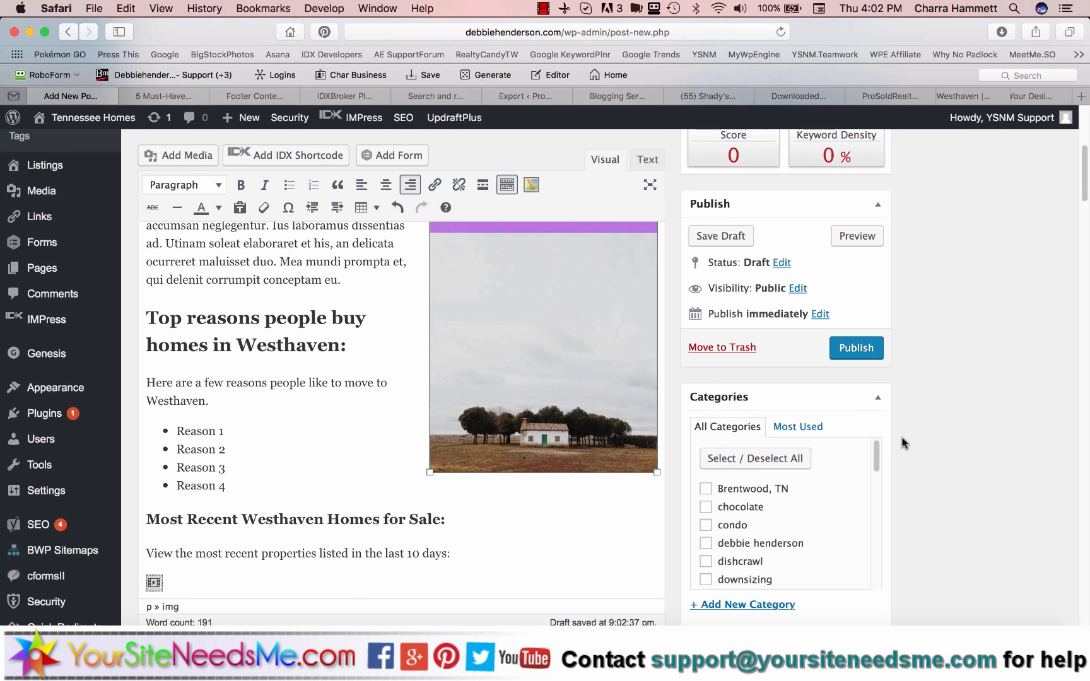
pyautogui.scroll(-10, 903, 443)
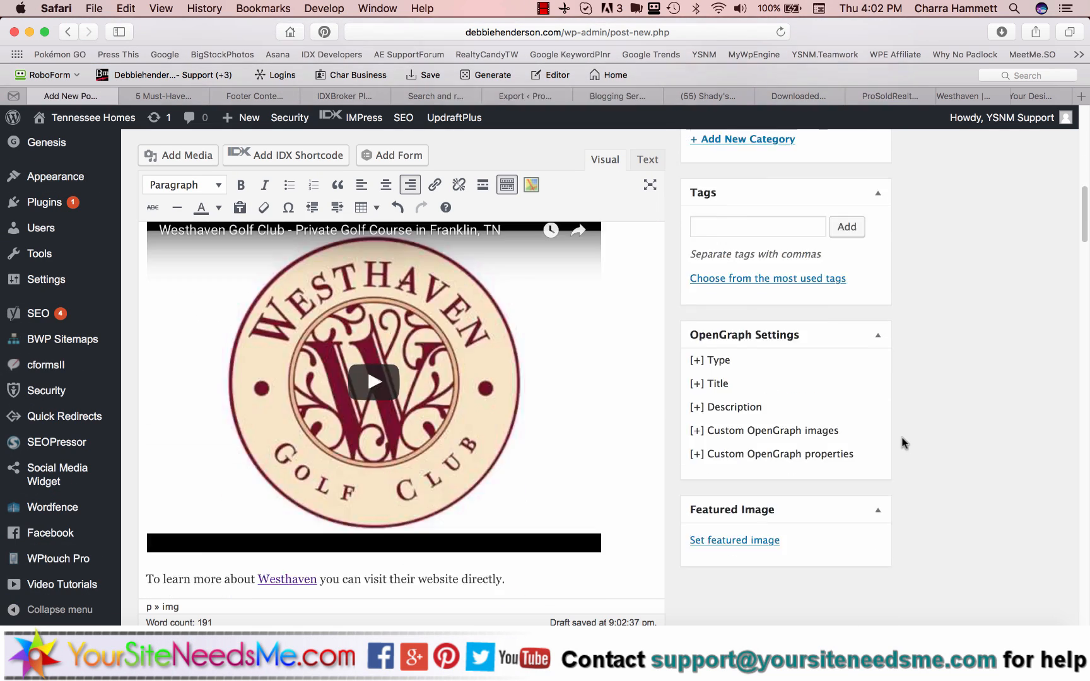
pyautogui.click(739, 576)
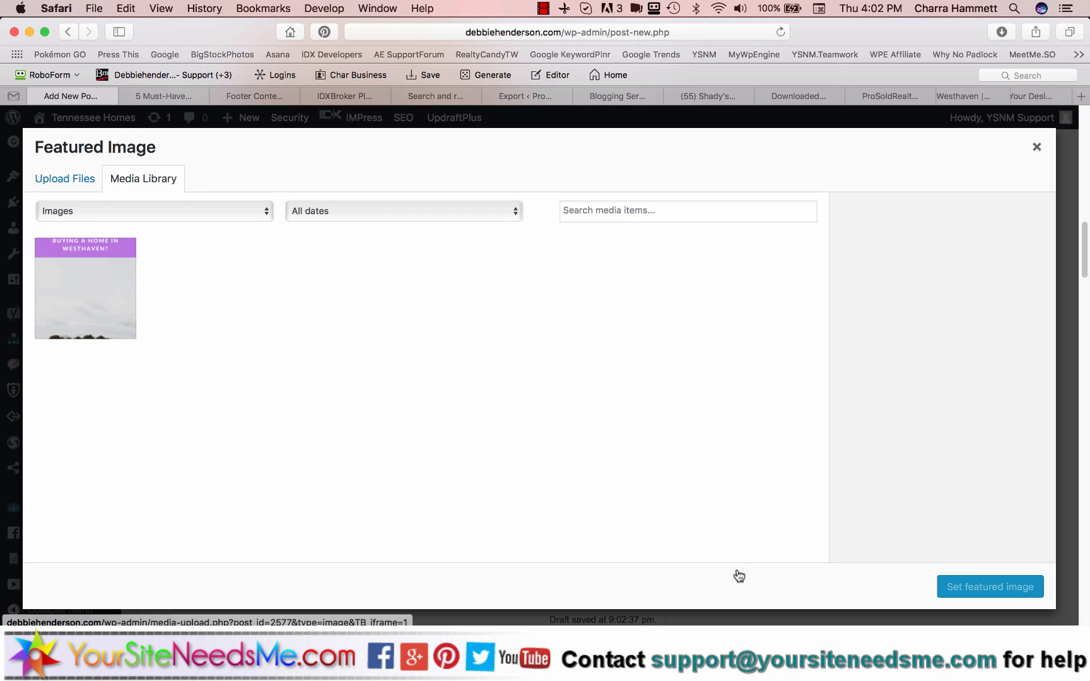
pyautogui.click(1034, 150)
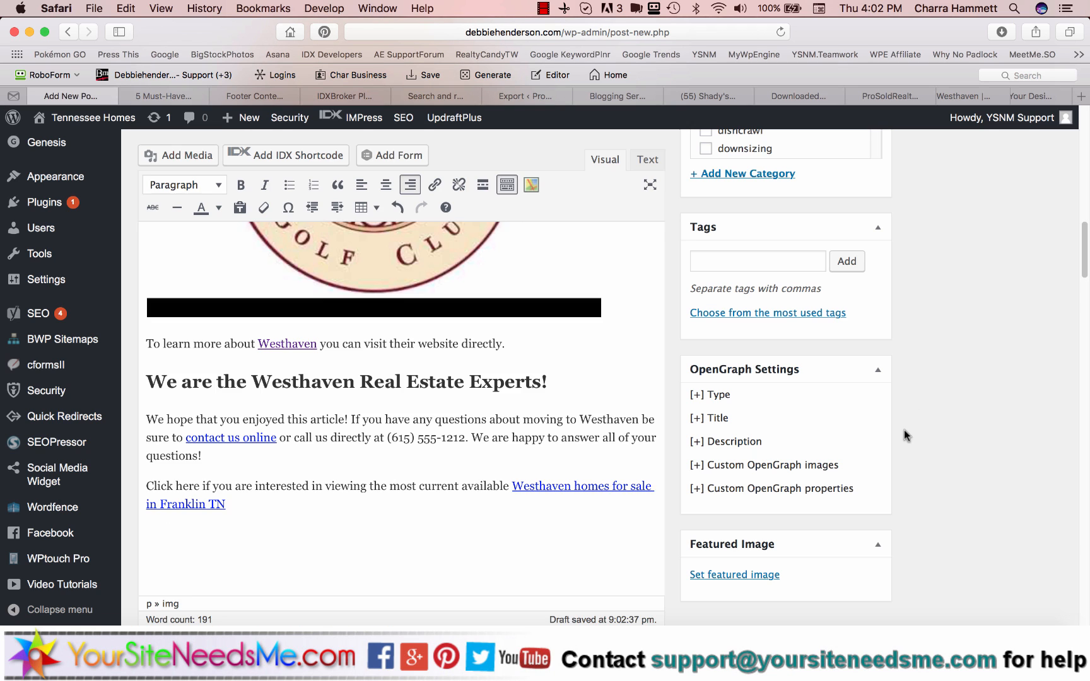
pyautogui.scroll(-5, 903, 429)
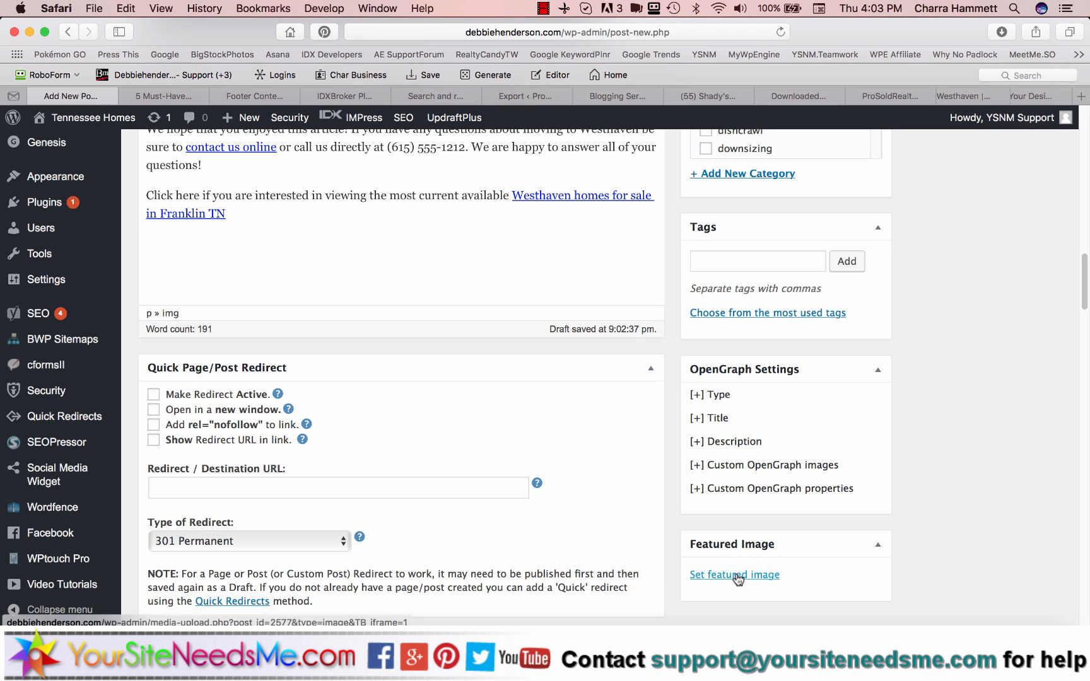
pyautogui.click(737, 576)
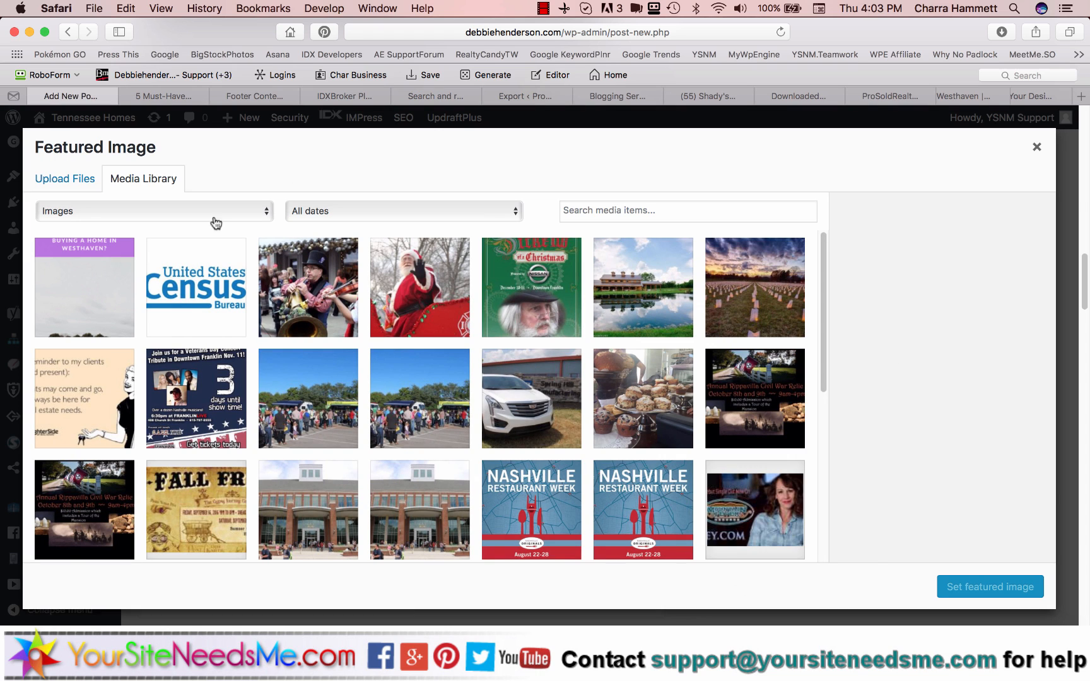
pyautogui.click(112, 297)
pyautogui.scroll(-2, 857, 487)
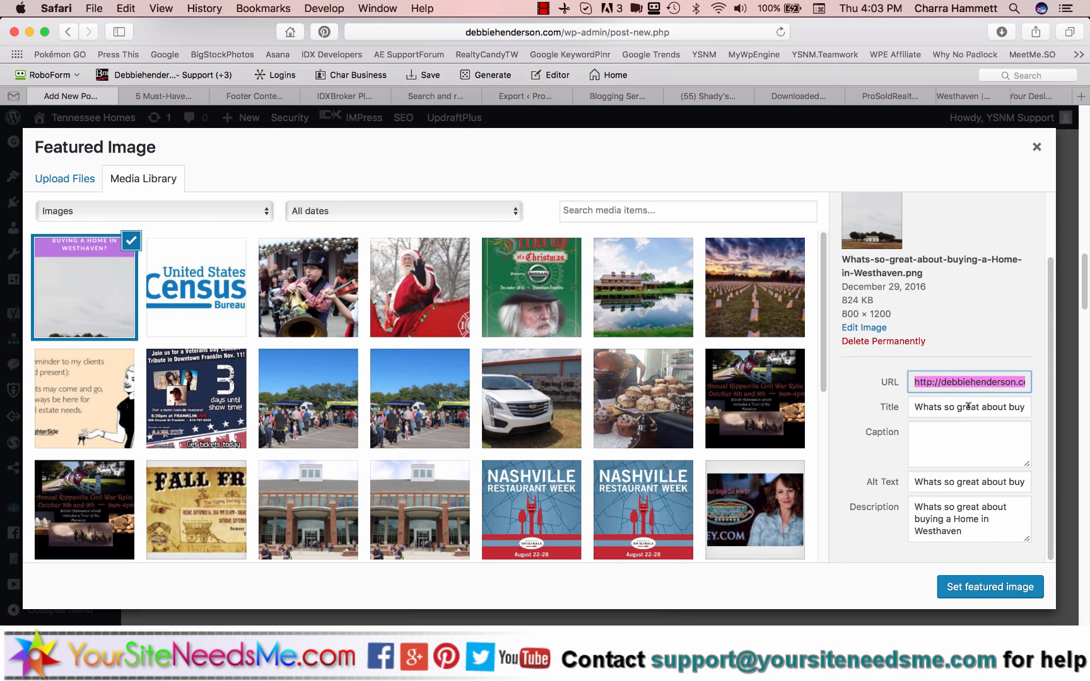
pyautogui.click(958, 590)
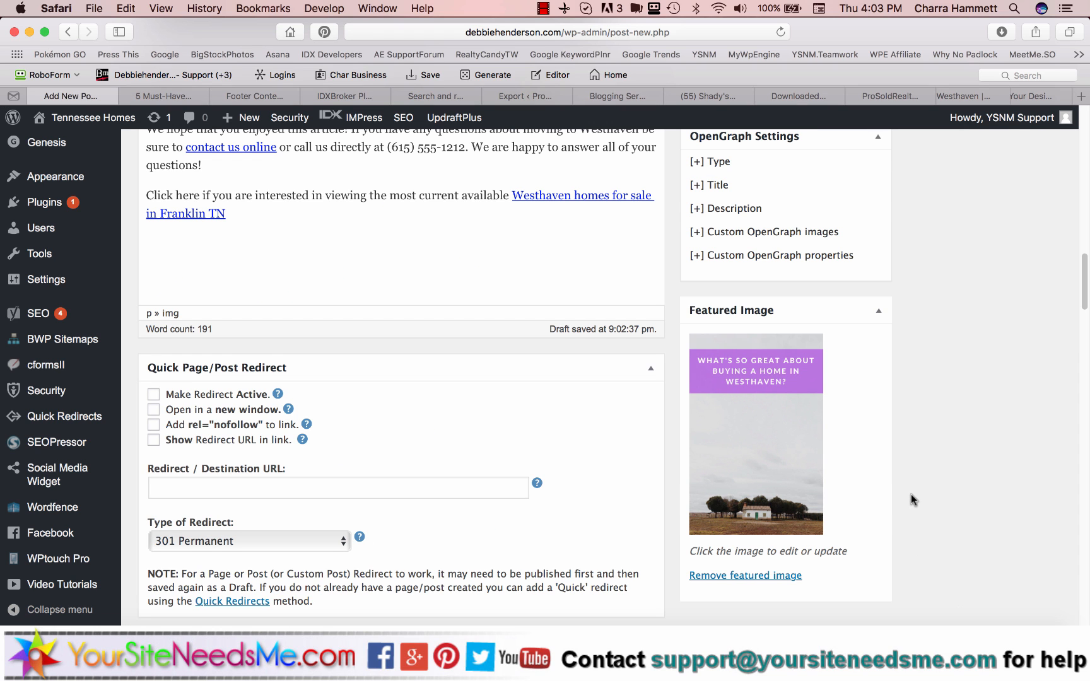
# Add the tags Westhaven Community, Westhaven Homes, Westhaven Franklin and Westhaven Golf Homes to the post
pyautogui.scroll(10, 910, 494)
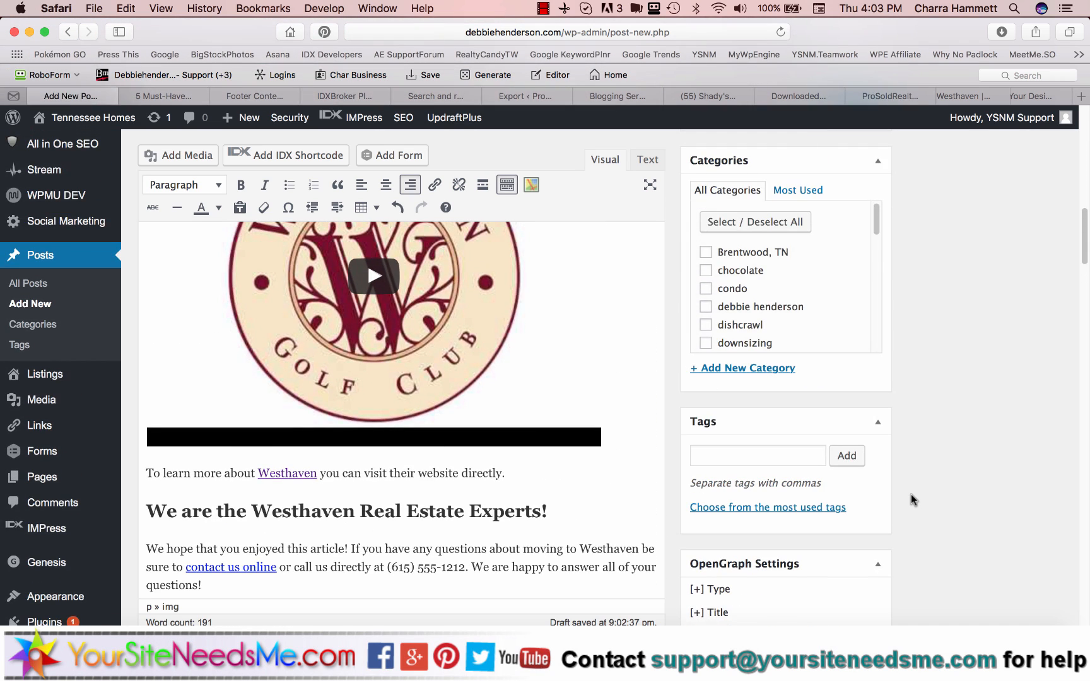
pyautogui.scroll(4, 911, 494)
pyautogui.scroll(-4, 911, 494)
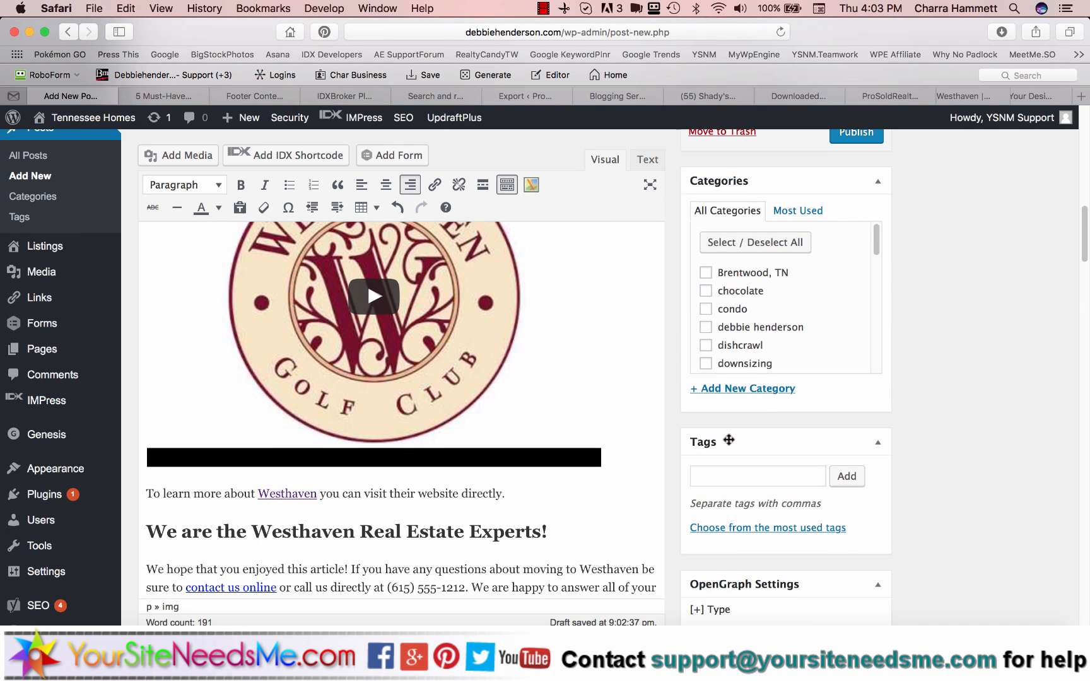
pyautogui.click(706, 474)
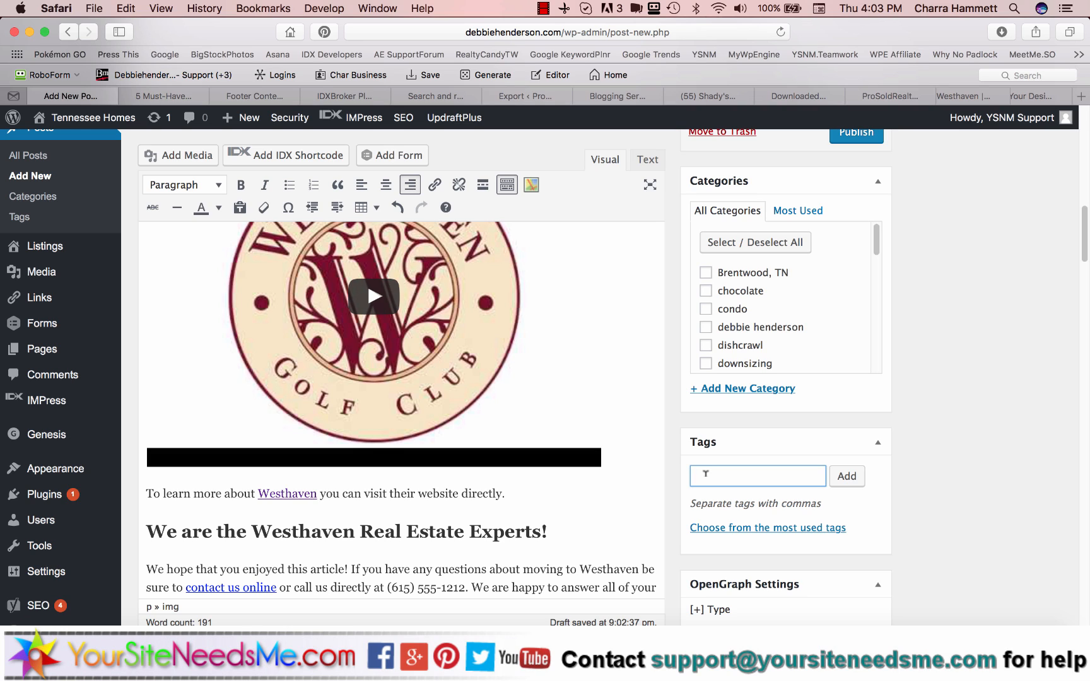
pyautogui.write('Westhaven Community, ')
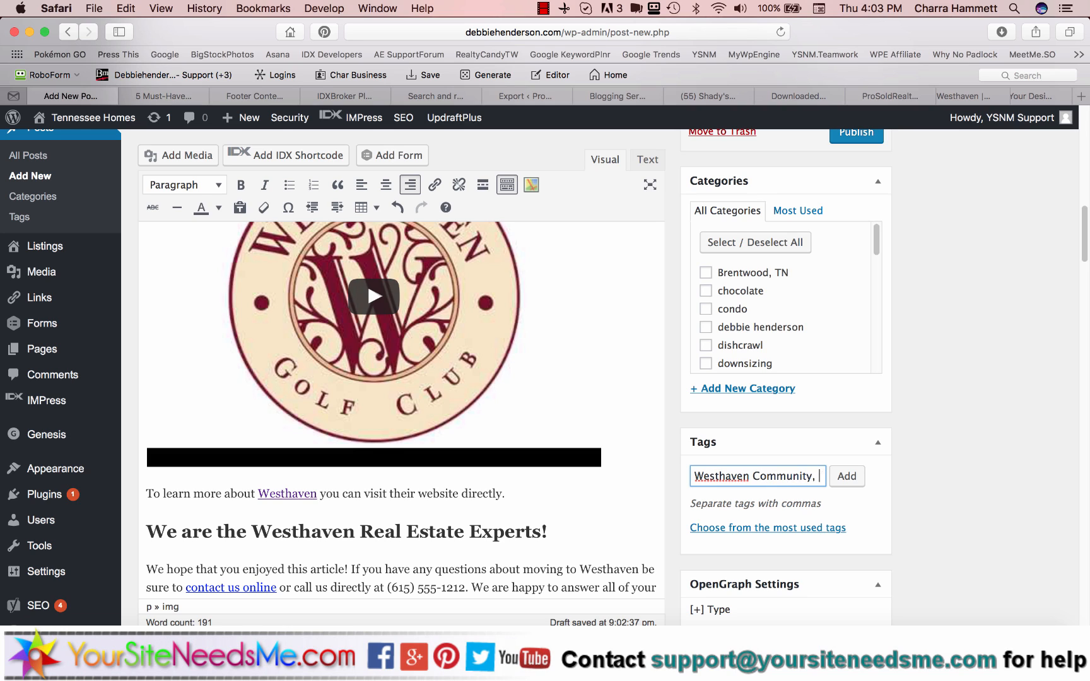
pyautogui.write('Westhaven')
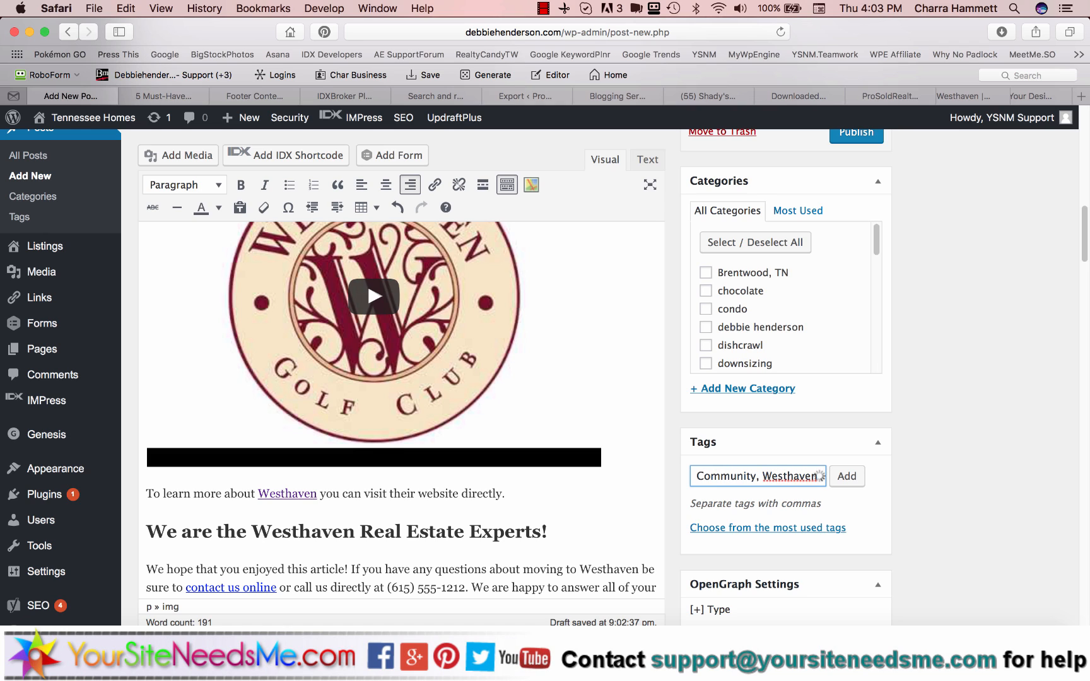
pyautogui.write(' Homes, We')
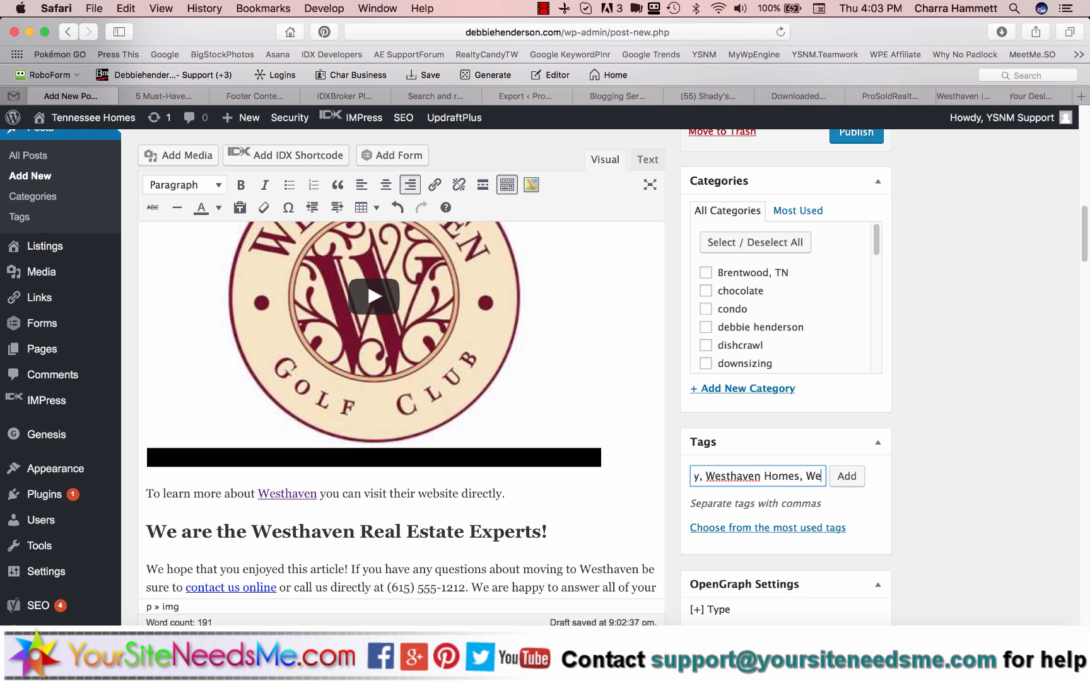
pyautogui.write('sthaven Franklin')
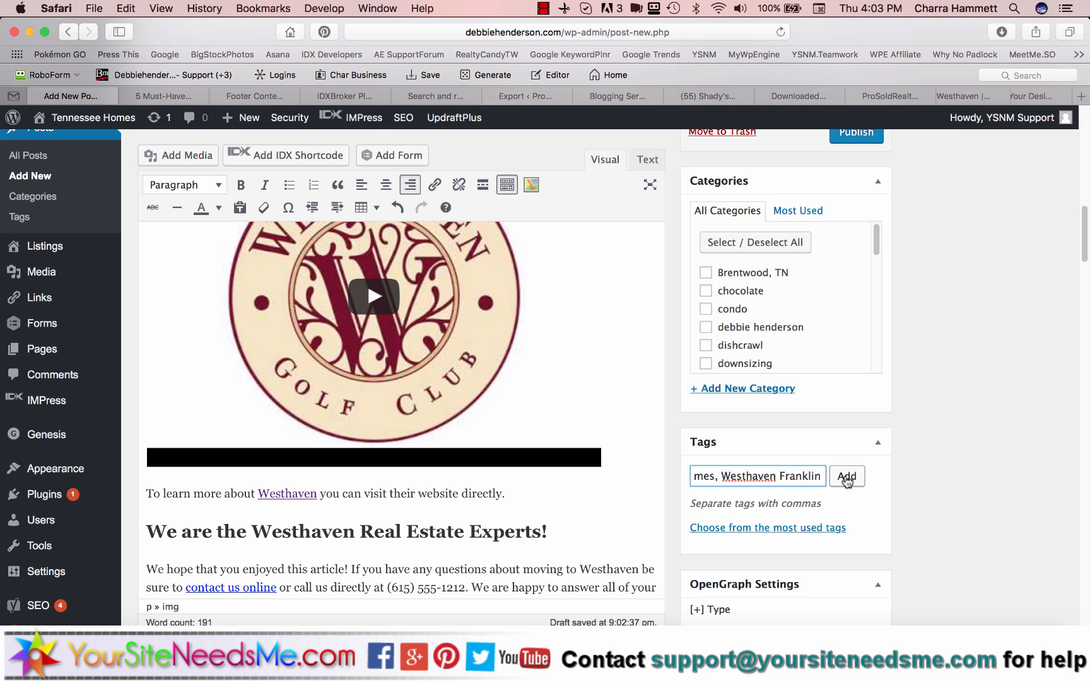
pyautogui.write(', Westhaven G')
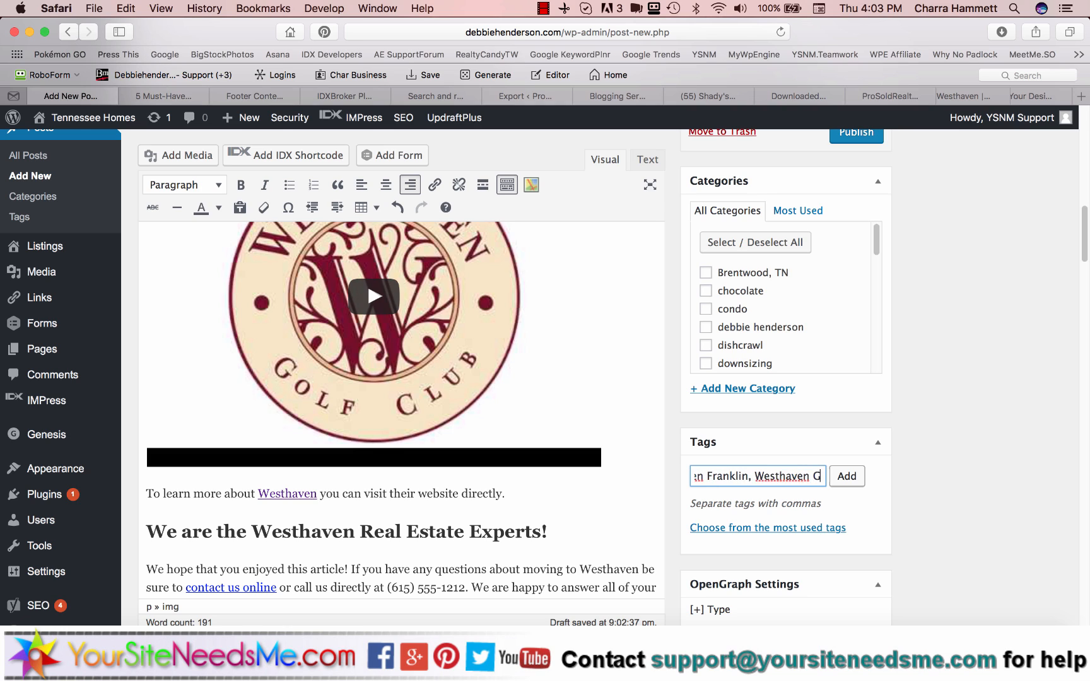
pyautogui.write('olf')
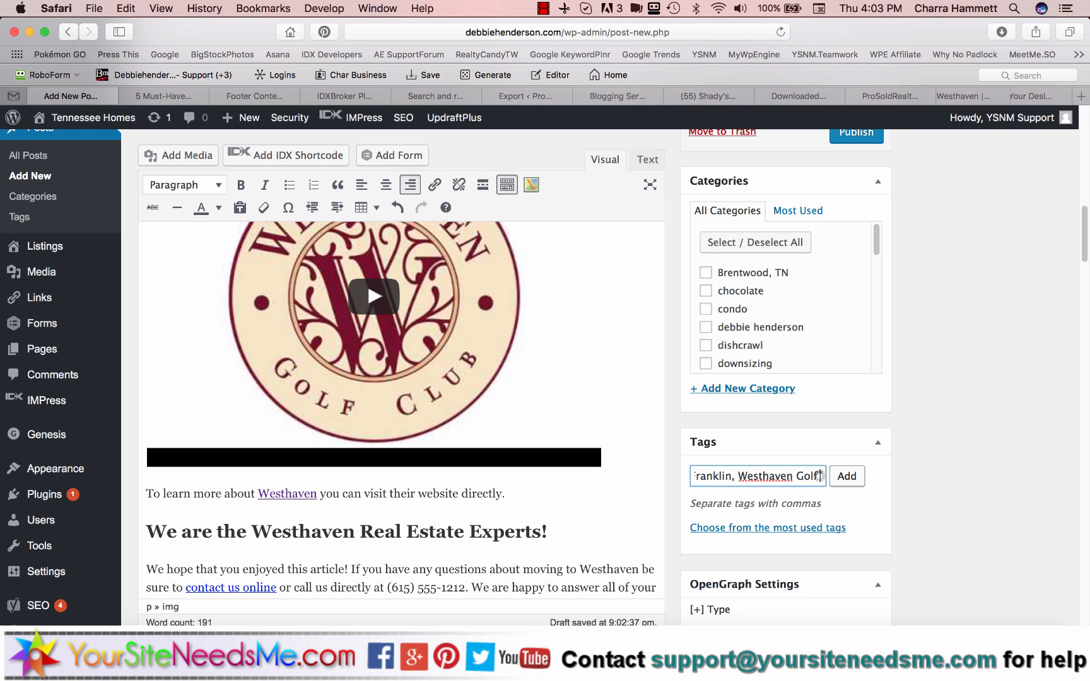
pyautogui.write(' Homes')
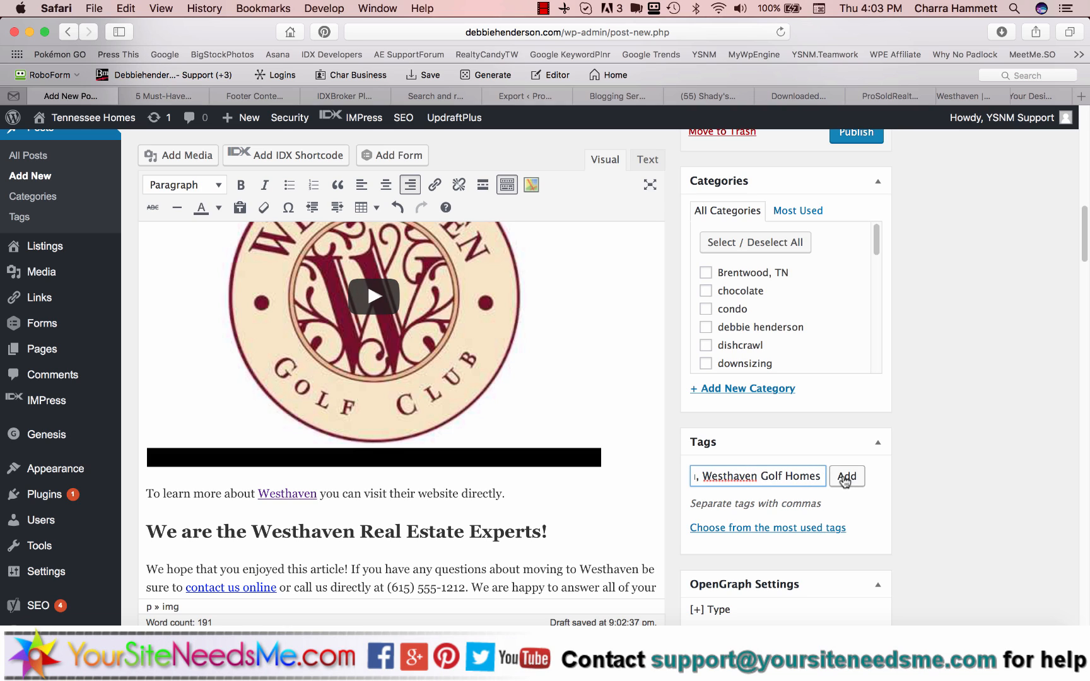
pyautogui.click(846, 478)
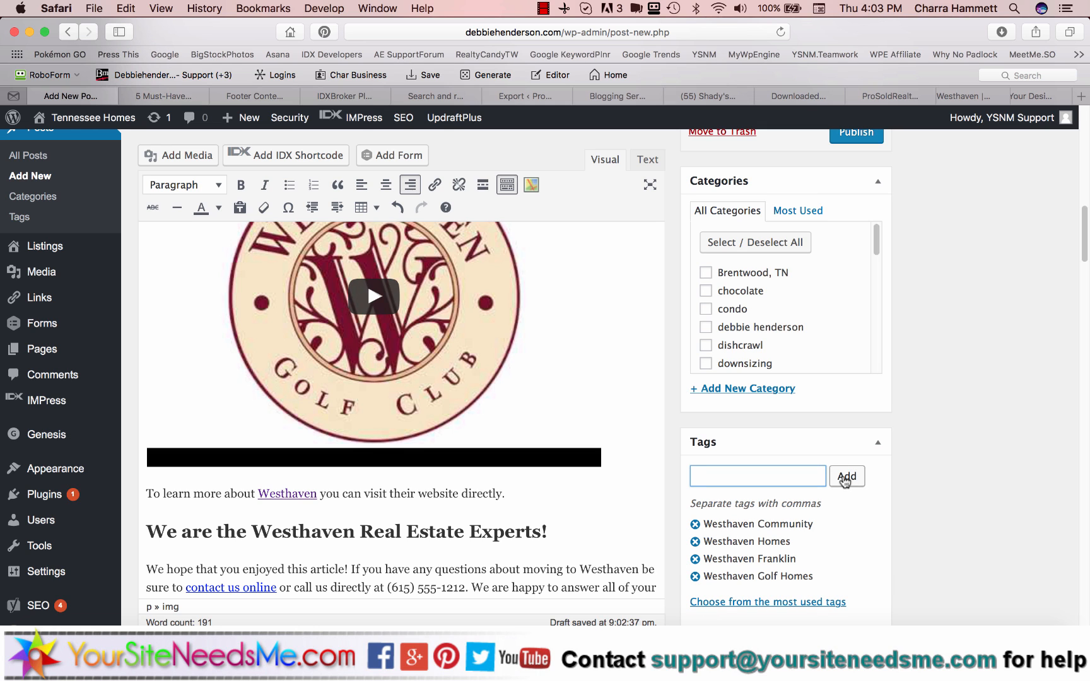
# Assign the post to the existing Franklin, TN category
pyautogui.scroll(-2, 818, 515)
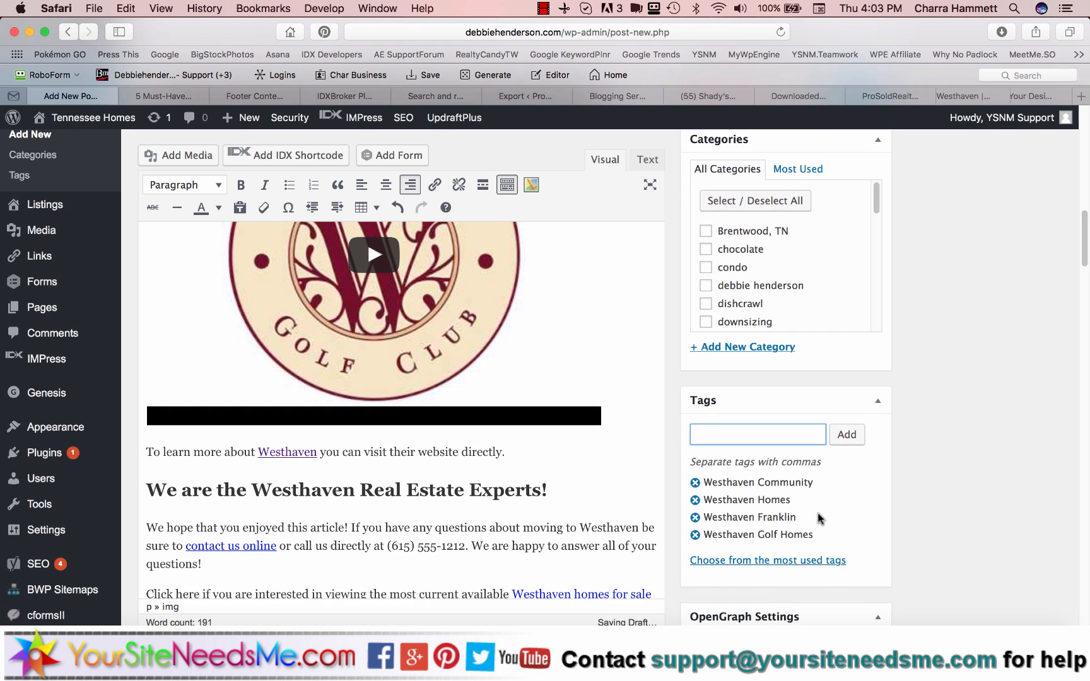
pyautogui.scroll(4, 818, 517)
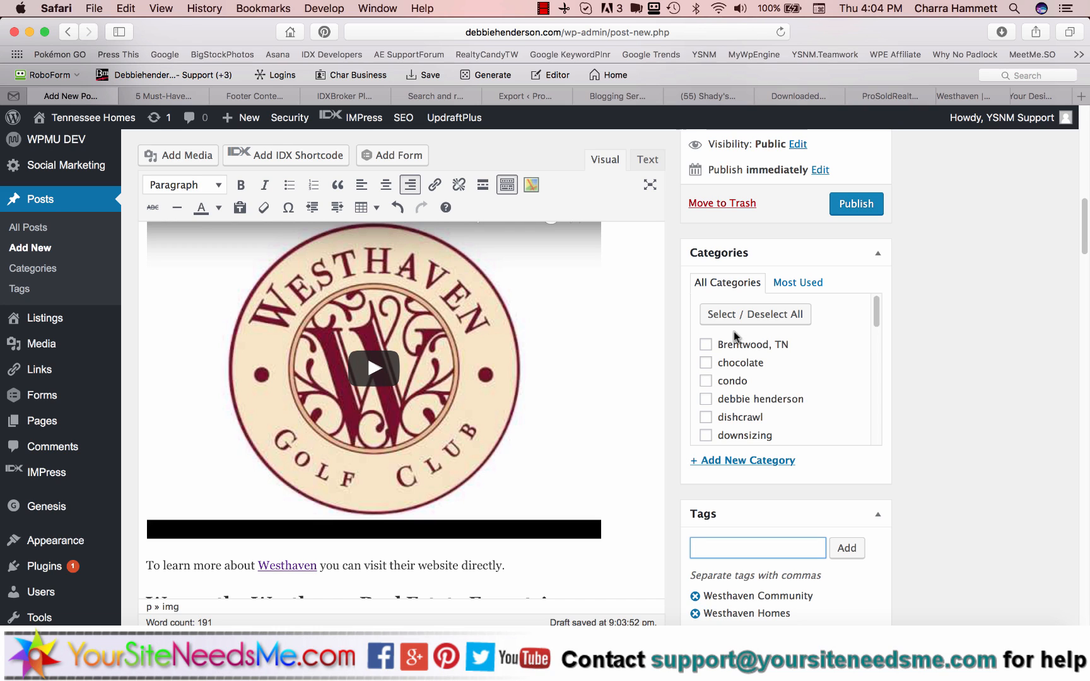
pyautogui.scroll(-1, 743, 372)
pyautogui.scroll(-15, 743, 373)
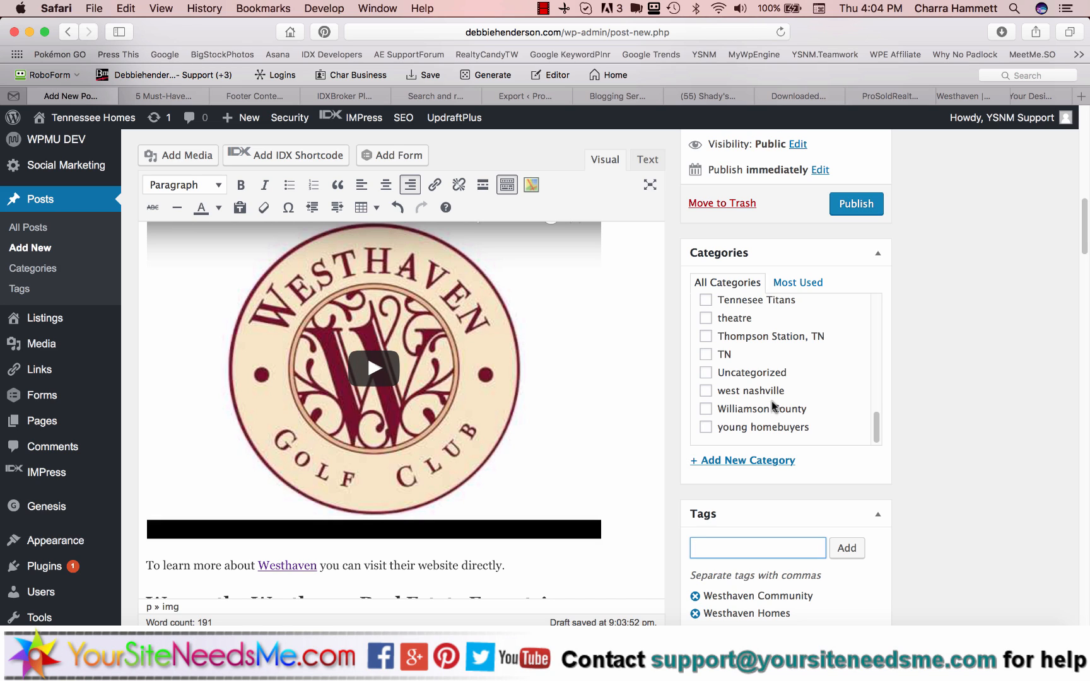
pyautogui.scroll(2, 783, 352)
pyautogui.scroll(10, 783, 353)
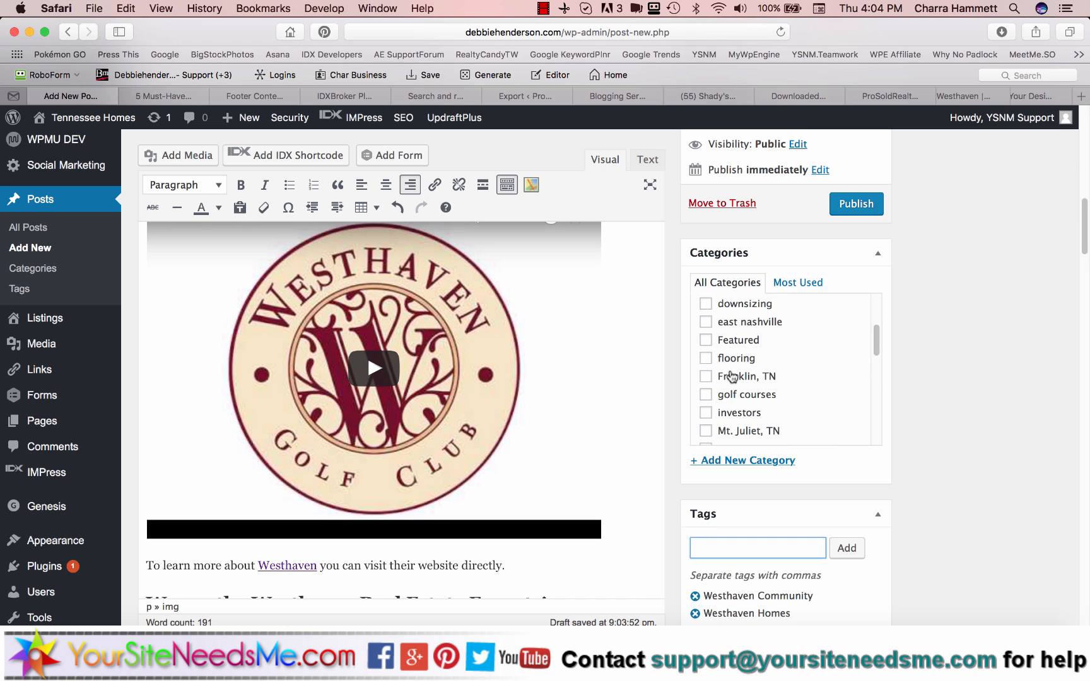
pyautogui.click(706, 377)
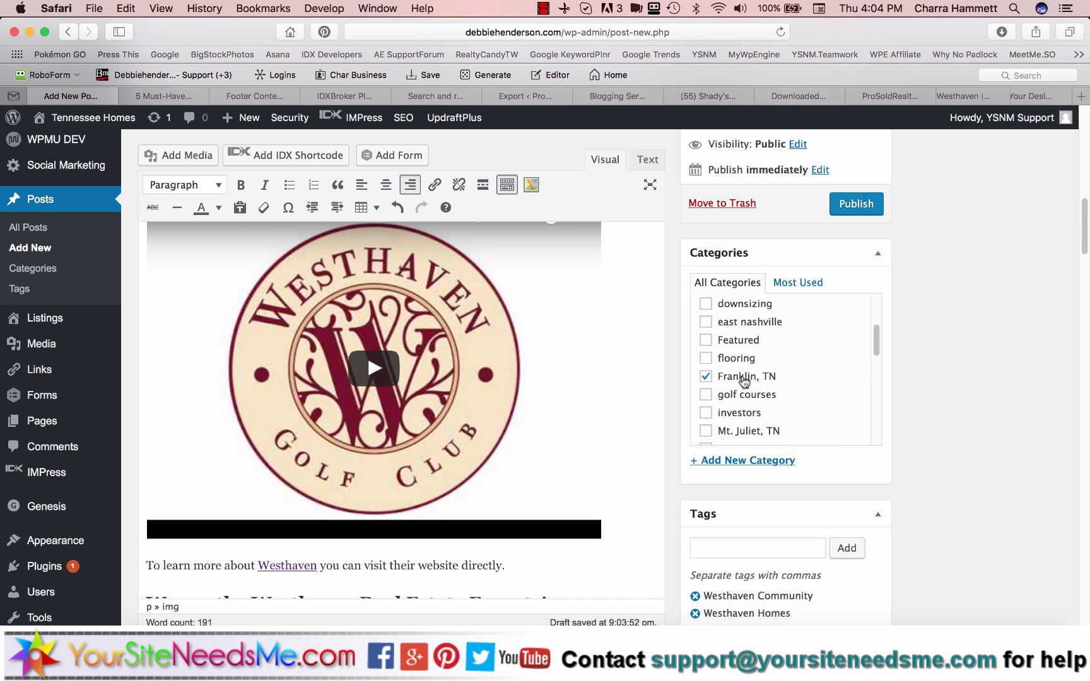
# Create a new post category named Home Buyers without a parent category
pyautogui.click(740, 461)
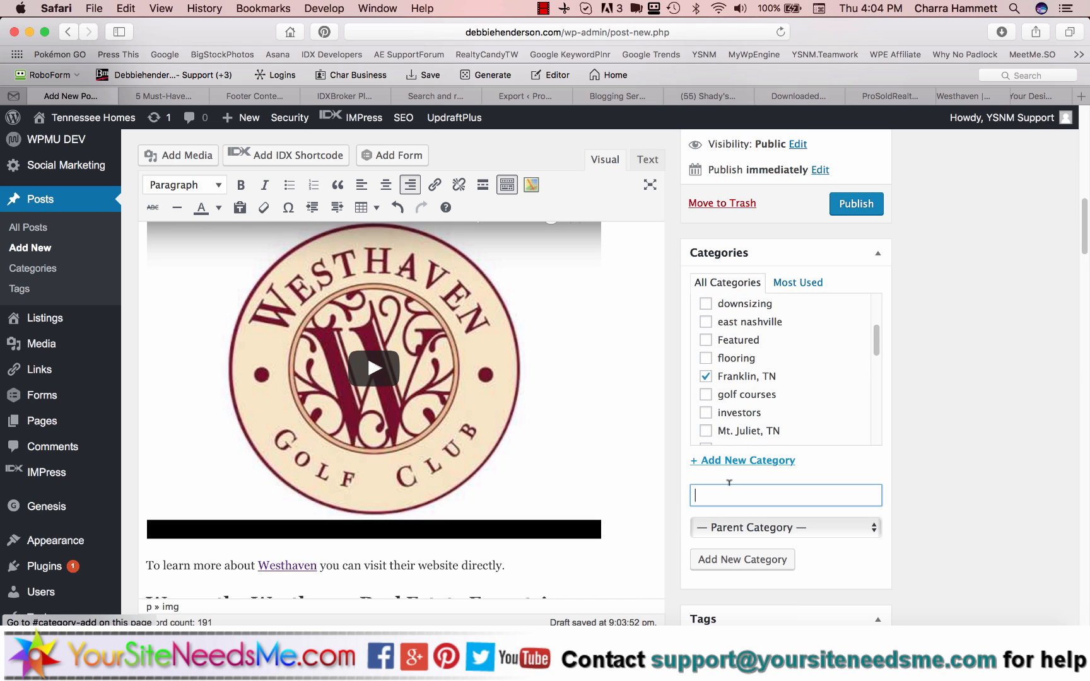
pyautogui.write('Home Buyers')
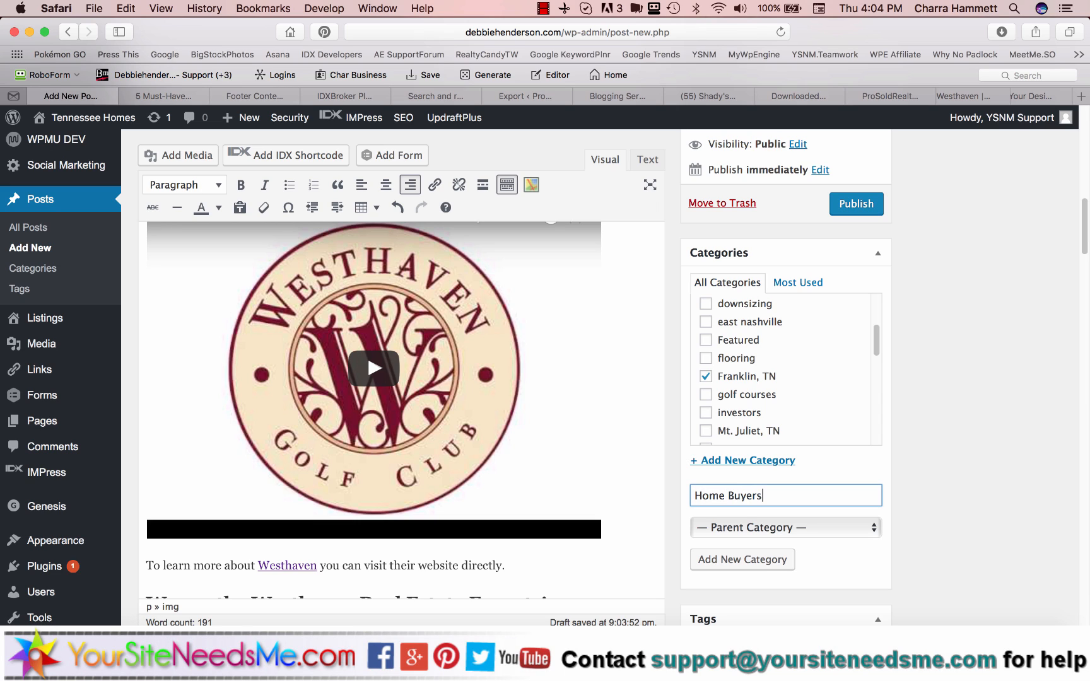
pyautogui.click(735, 559)
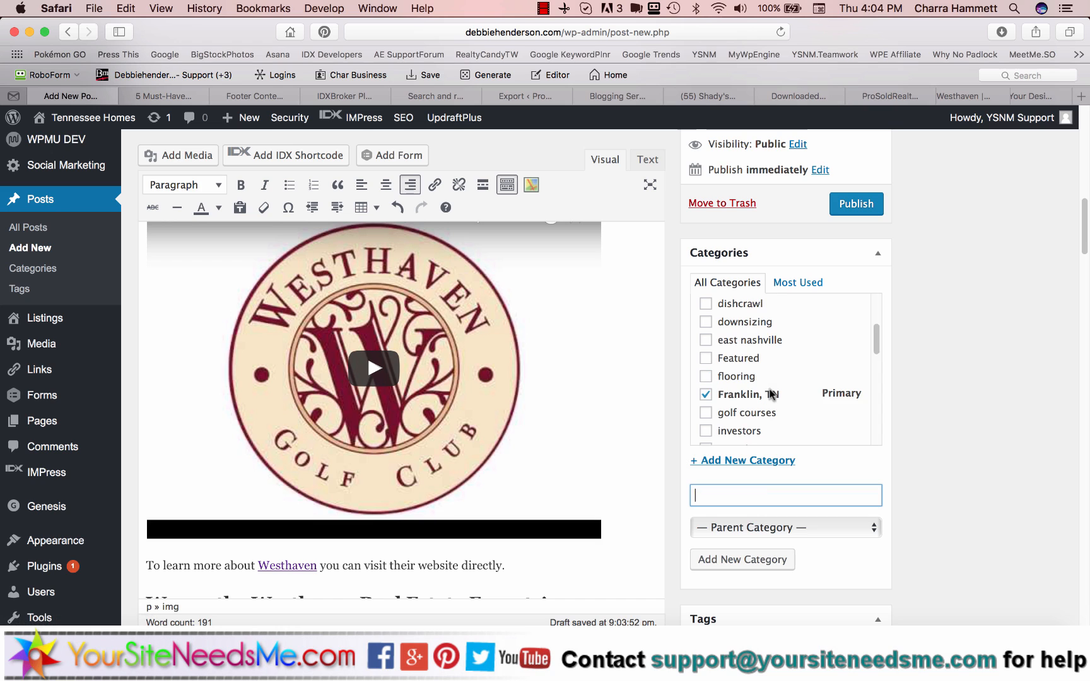
pyautogui.scroll(5, 763, 356)
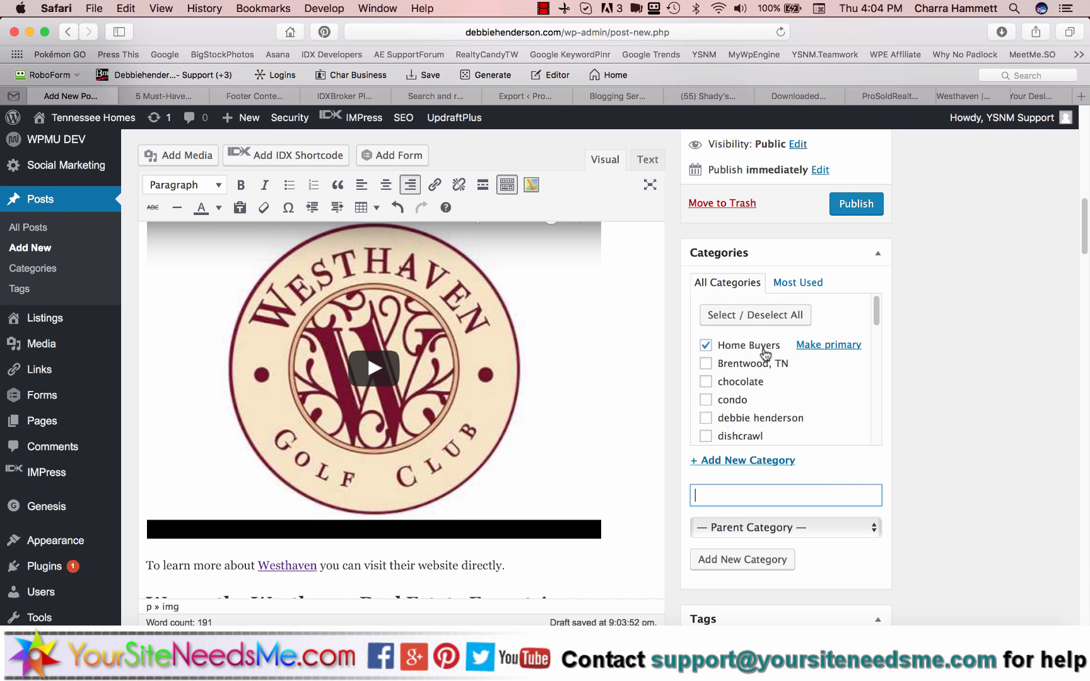
# Assign the post to the golf courses category as well and review the selected categories
pyautogui.scroll(-5, 764, 350)
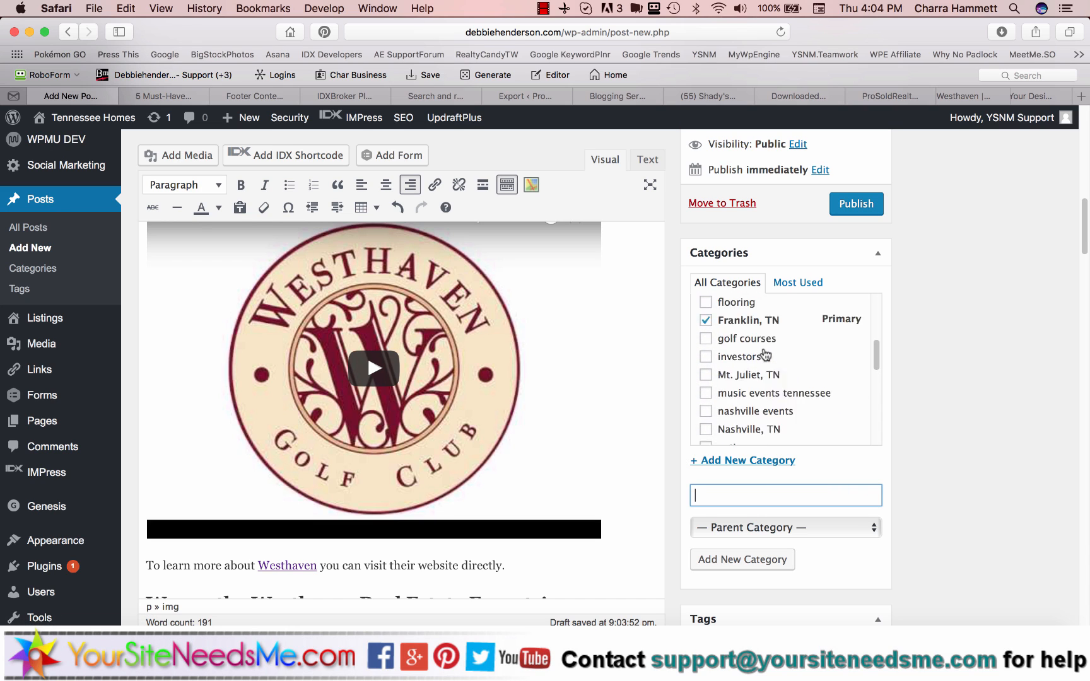
pyautogui.click(705, 368)
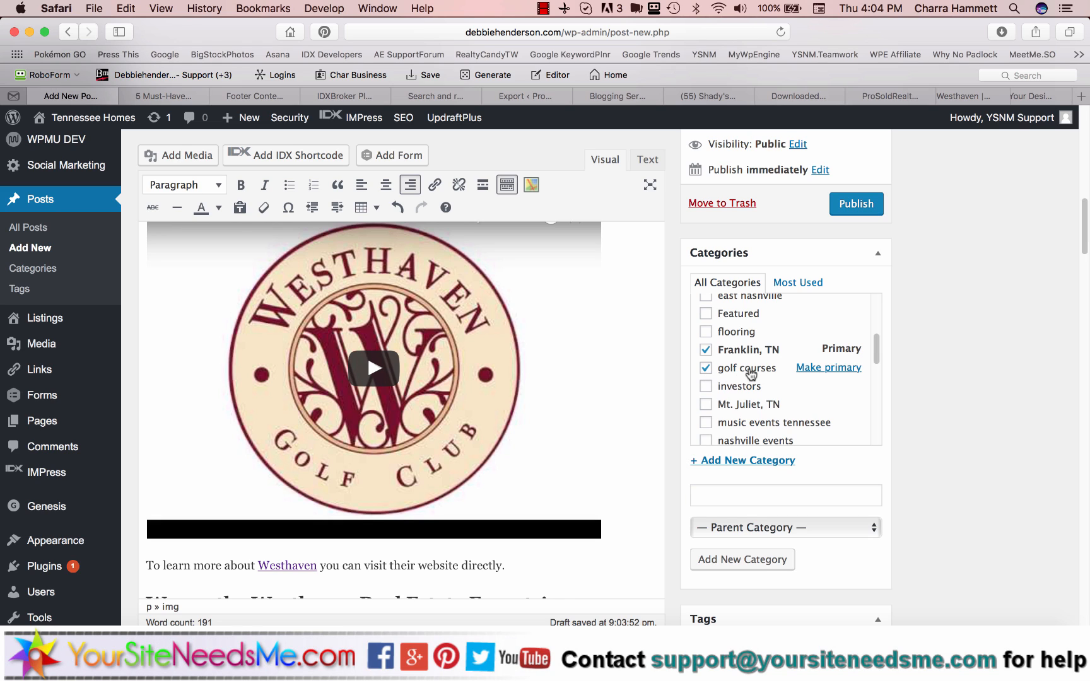
pyautogui.scroll(5, 752, 373)
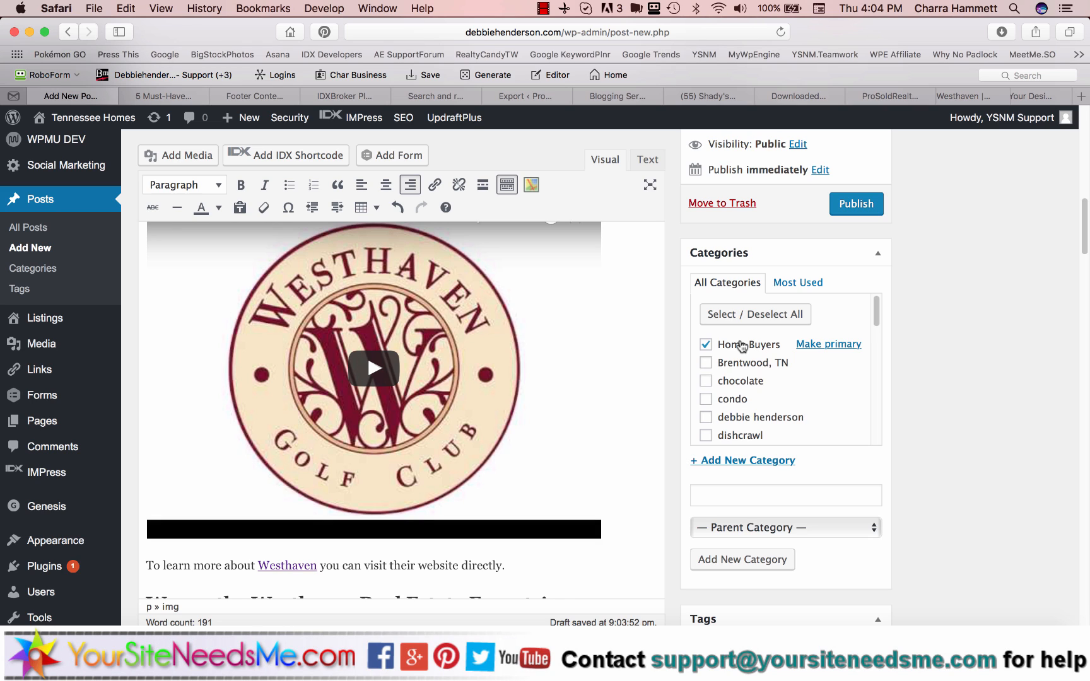
pyautogui.scroll(-5, 741, 346)
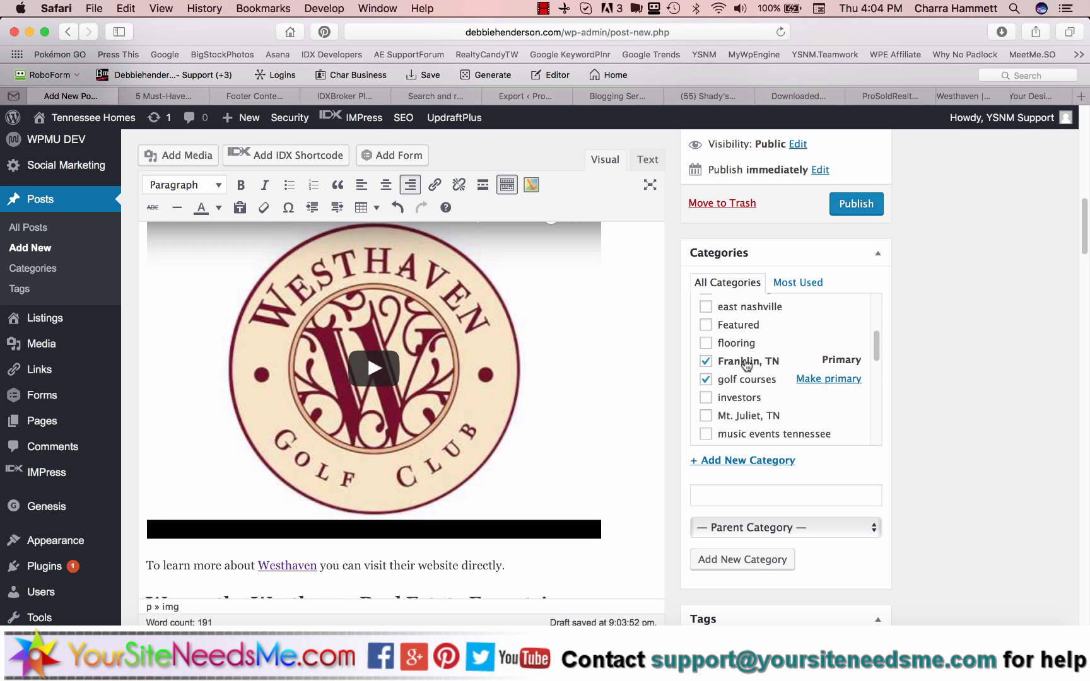
pyautogui.scroll(5, 746, 364)
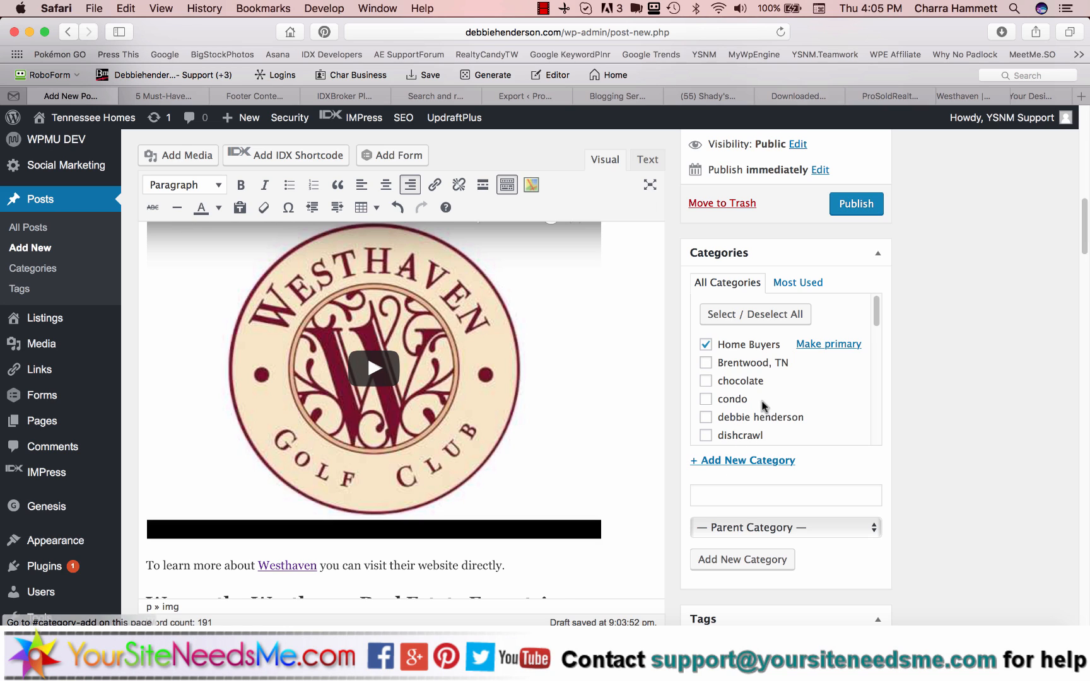
pyautogui.scroll(-2, 767, 391)
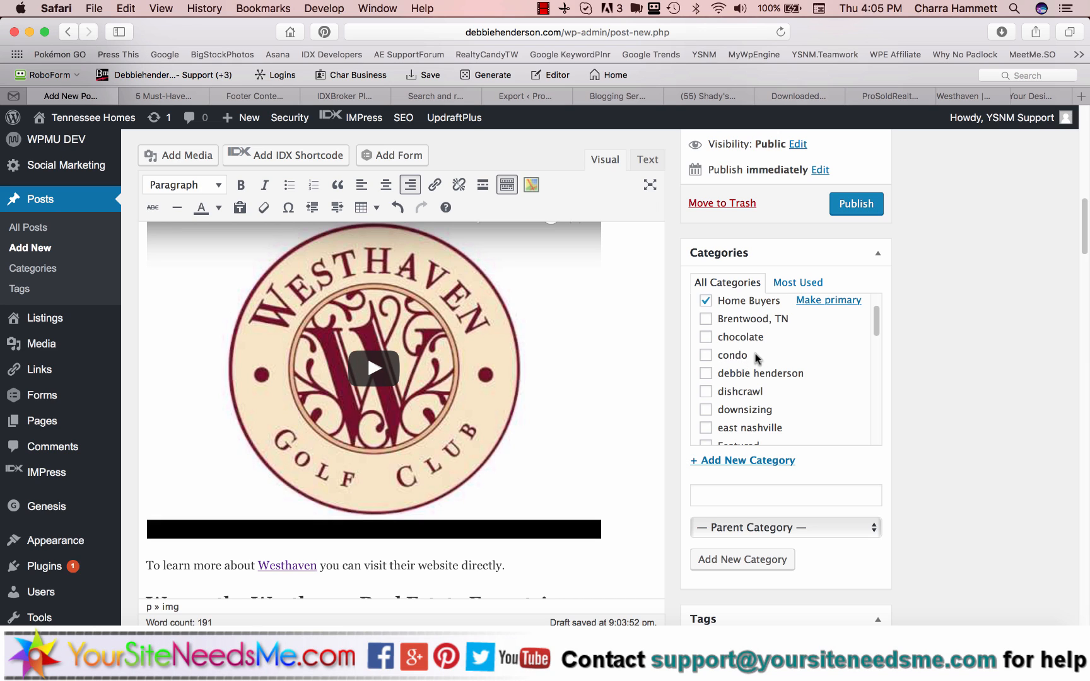
# Review the complete list of post categories, including the selected ones, and return to the post's publishing options
pyautogui.scroll(-3, 768, 388)
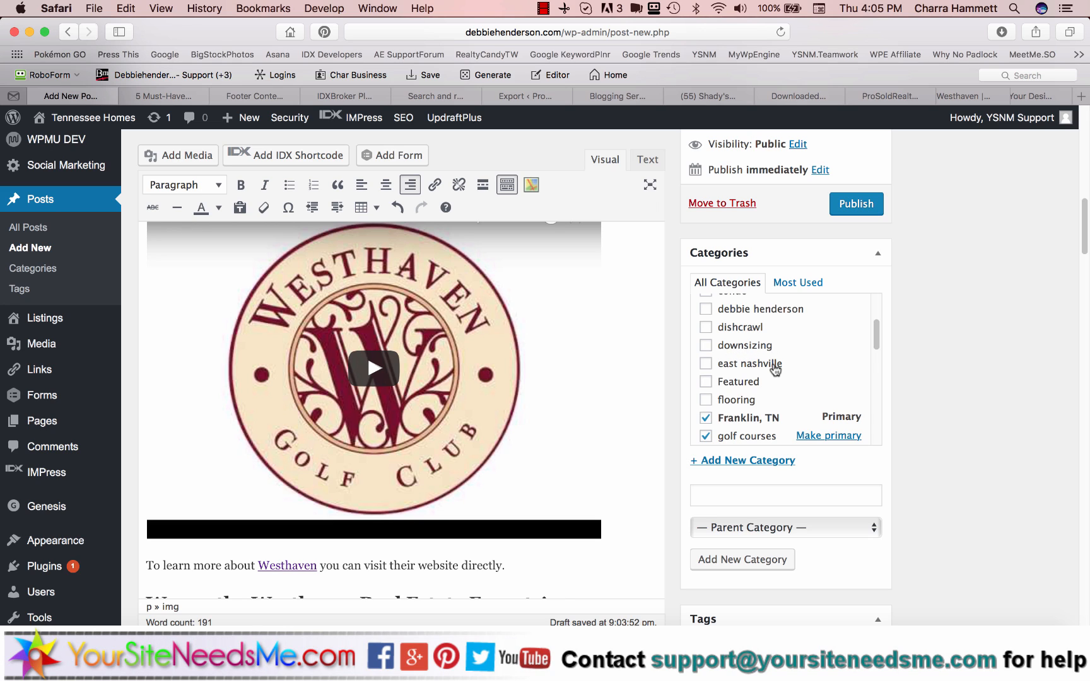
pyautogui.scroll(-3, 773, 366)
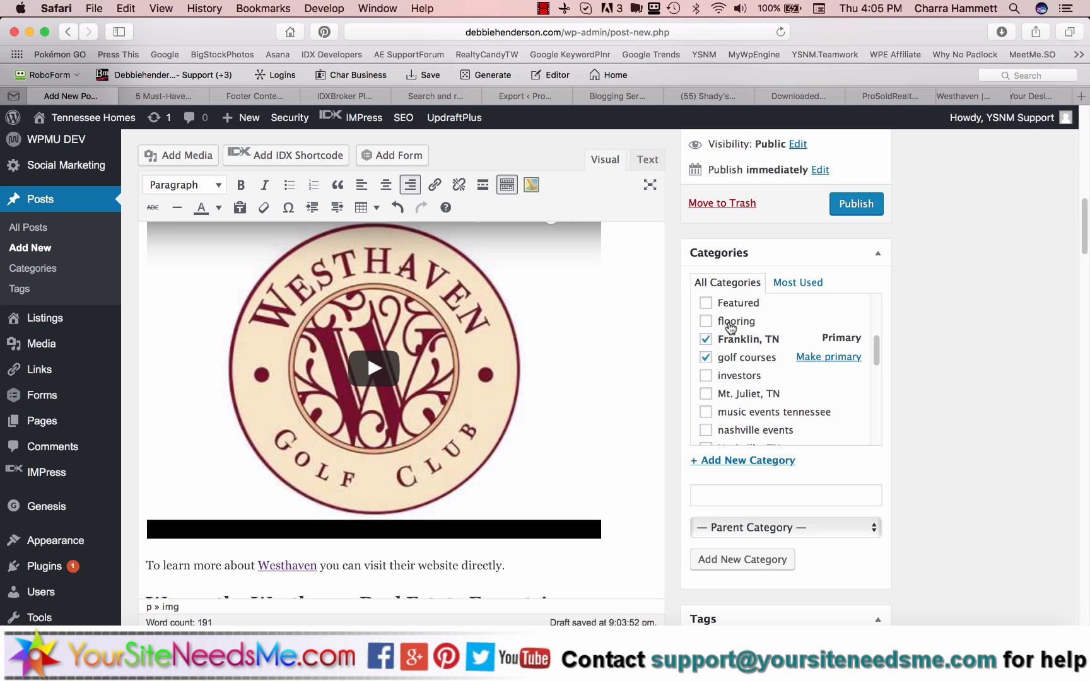
pyautogui.scroll(-1, 730, 327)
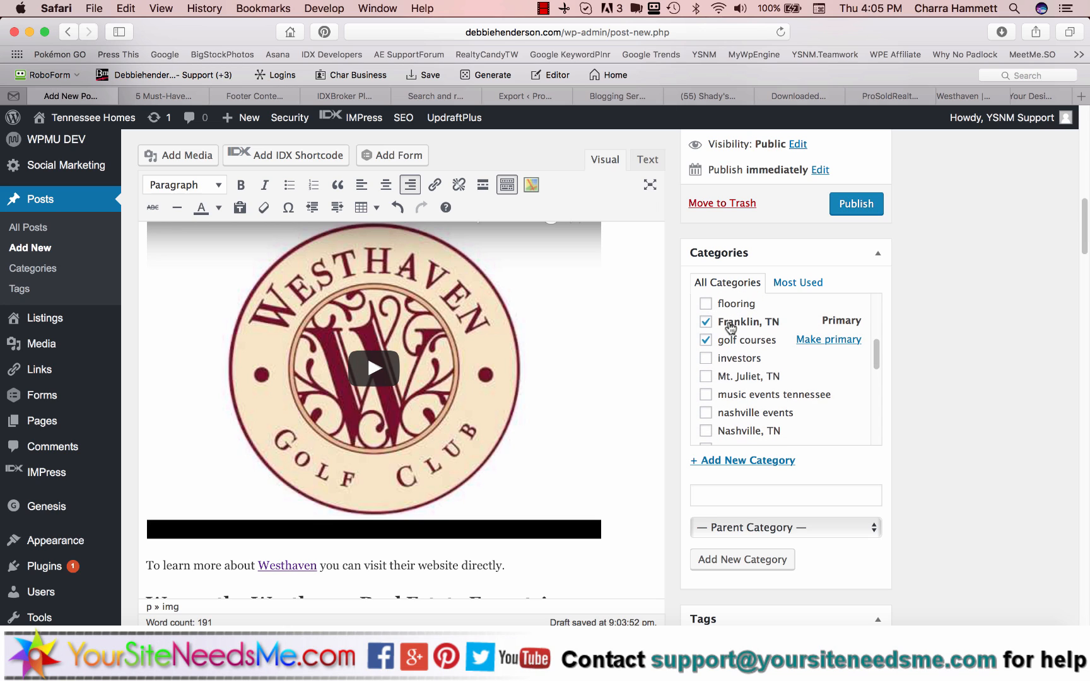
pyautogui.scroll(1, 731, 325)
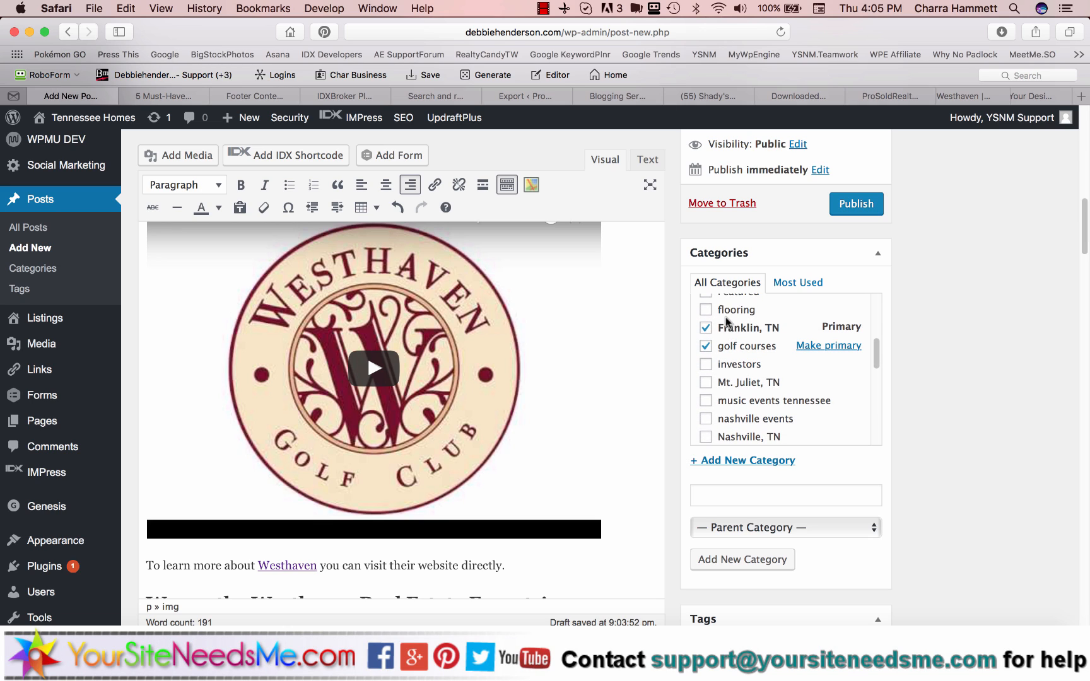
pyautogui.scroll(1, 733, 316)
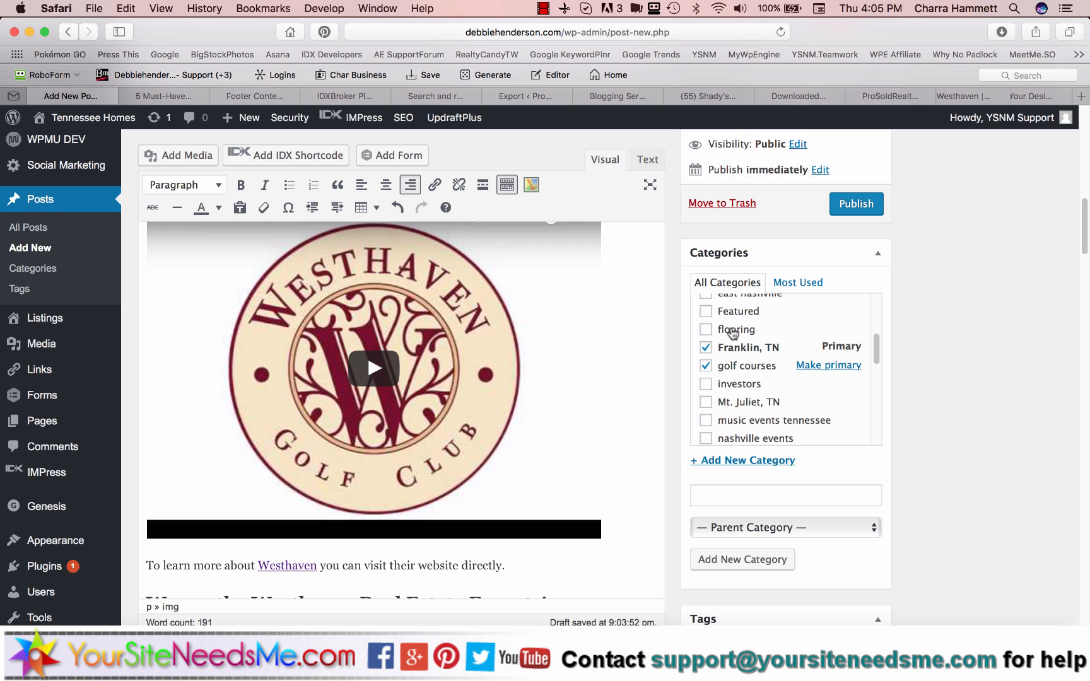
pyautogui.scroll(-5, 733, 335)
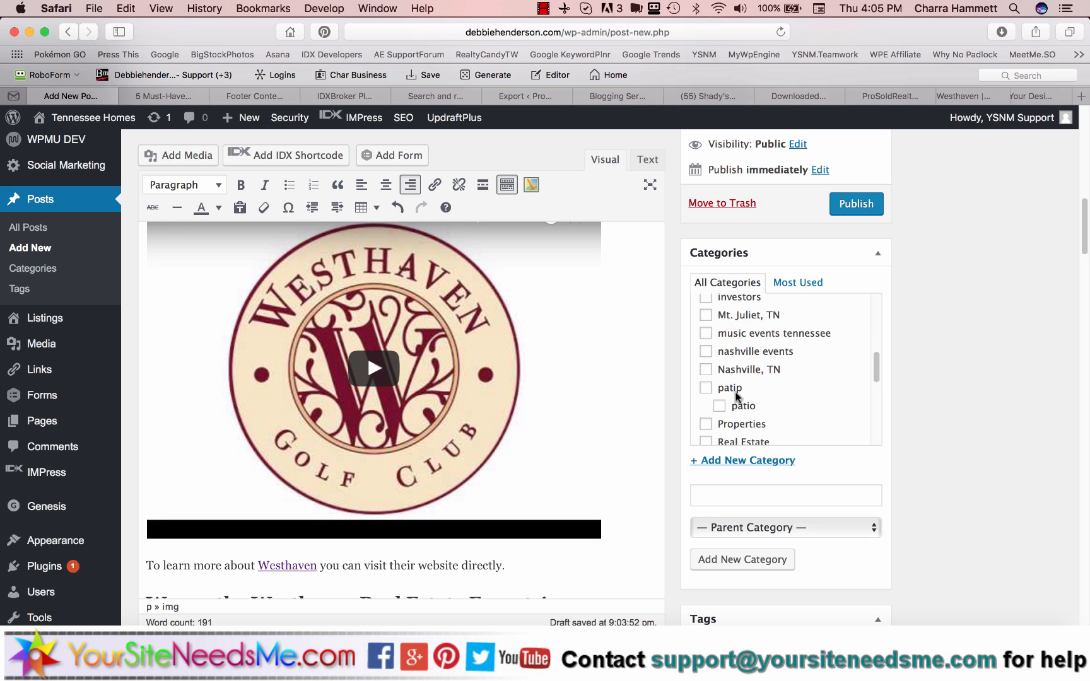
pyautogui.scroll(-2, 737, 396)
pyautogui.scroll(-2, 737, 396)
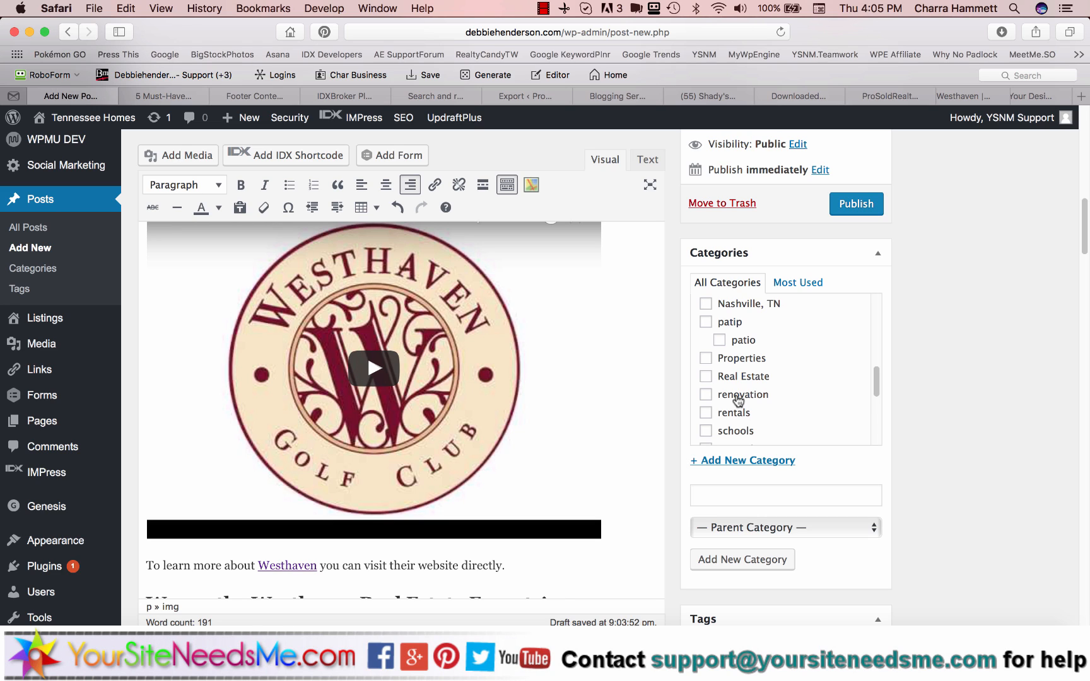
pyautogui.scroll(-9, 738, 401)
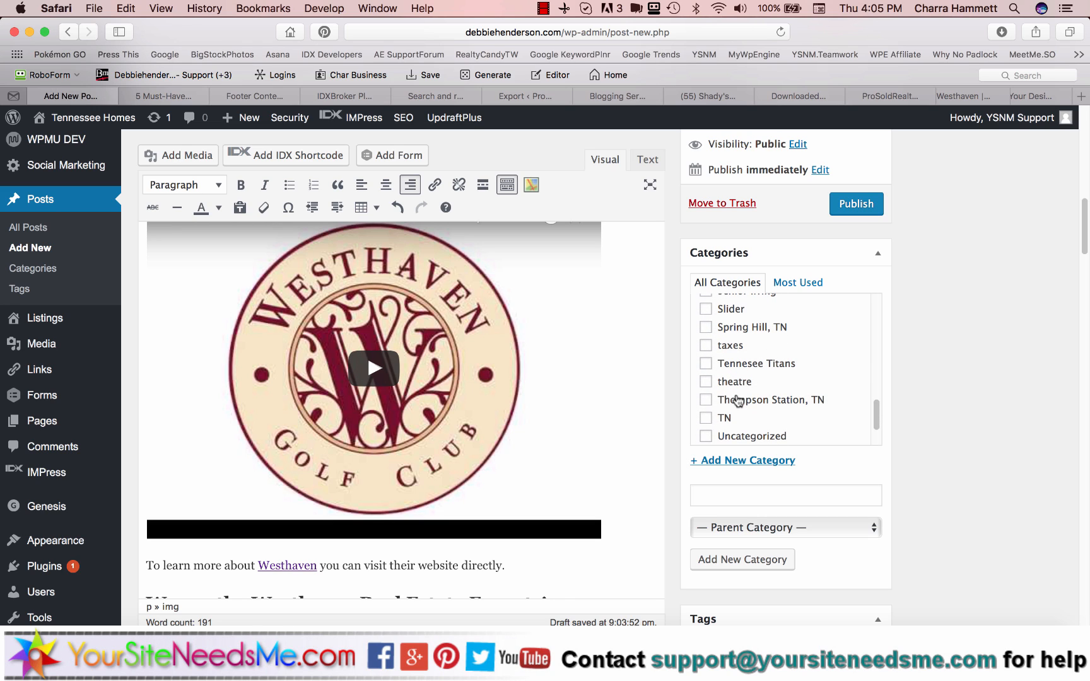
pyautogui.scroll(-3, 736, 400)
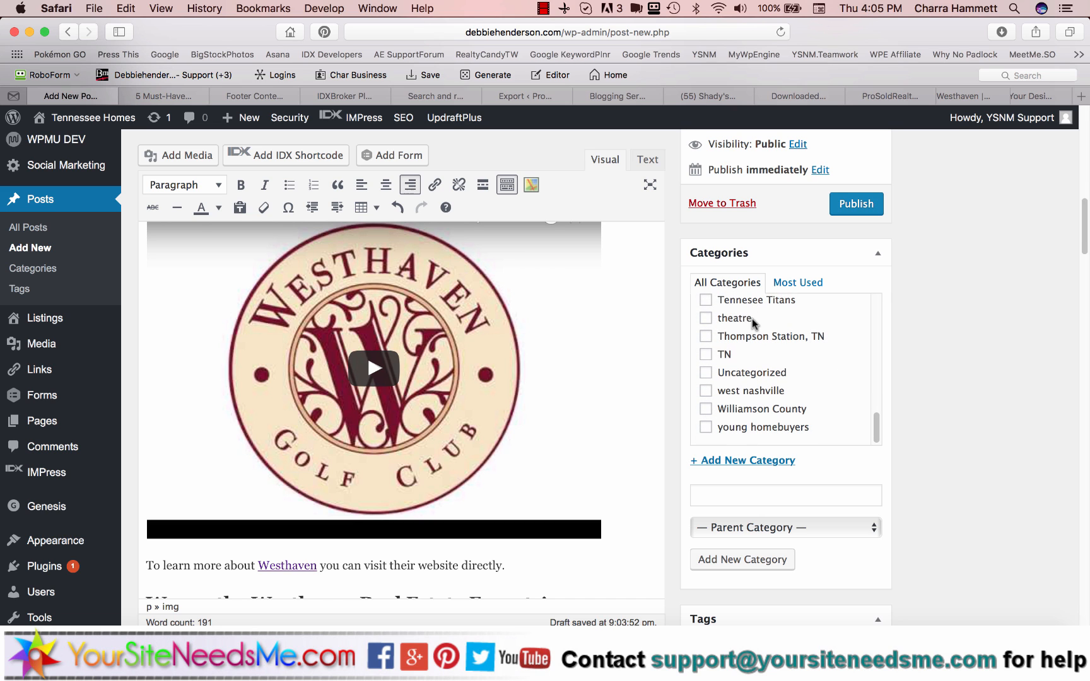
pyautogui.scroll(10, 906, 275)
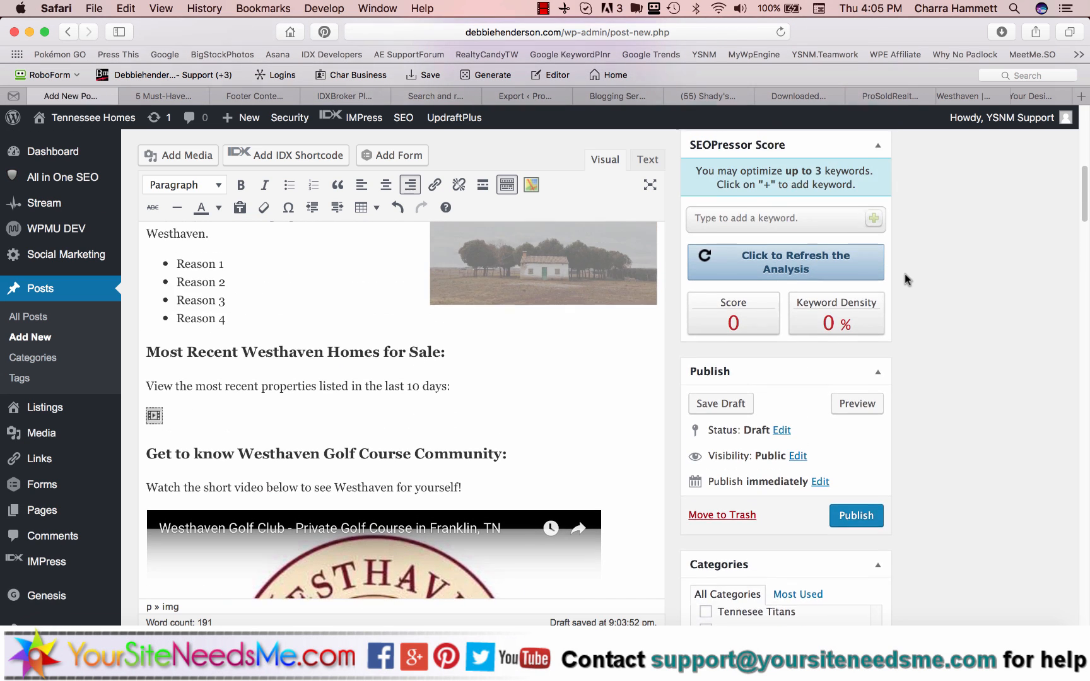
pyautogui.scroll(2, 905, 273)
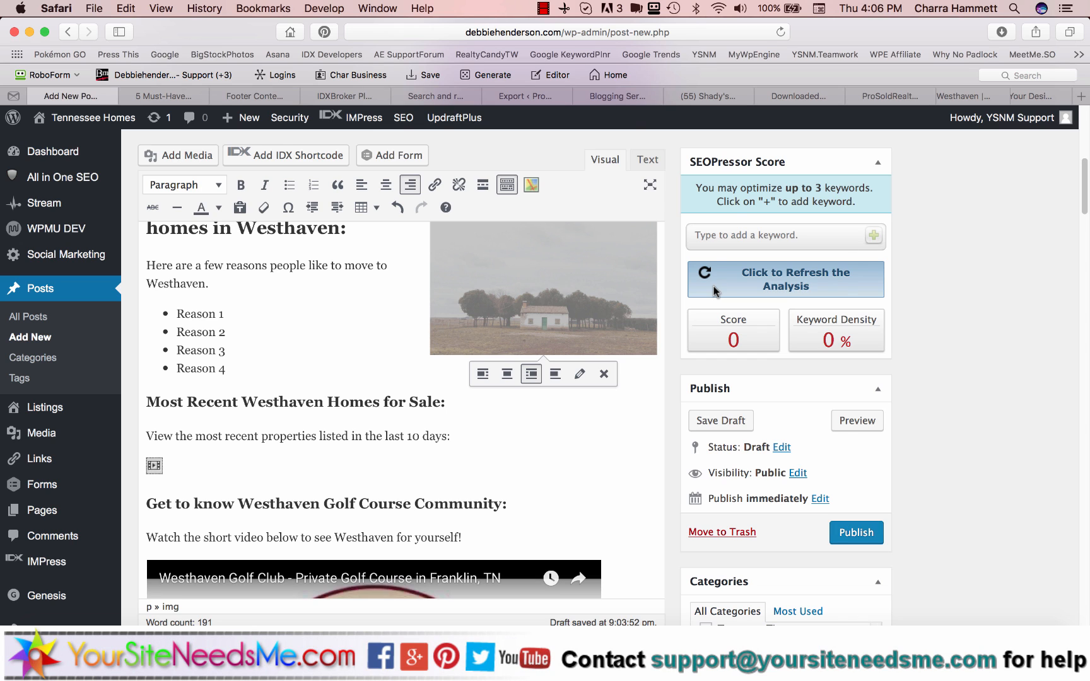
# Load the WordPress admin dashboard at prosoldrealty.com/wp-admin/ in place of the open search-and-replace page
pyautogui.click(445, 95)
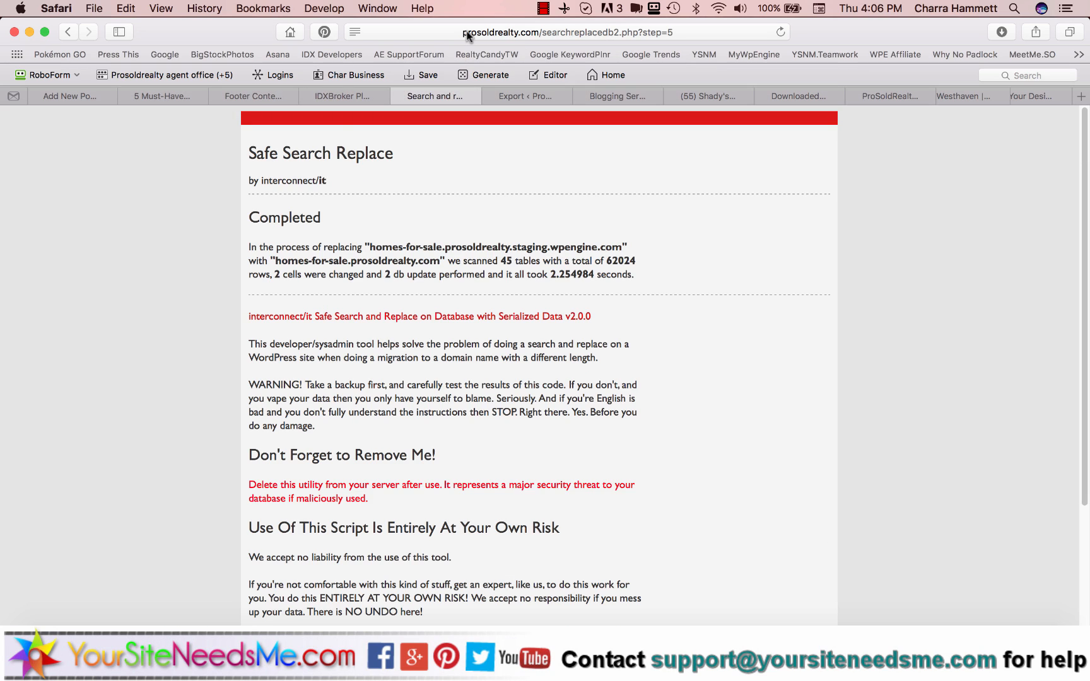
pyautogui.click(442, 32)
pyautogui.moveTo(443, 32); pyautogui.dragTo(575, 31)
pyautogui.write('wp-admin/')
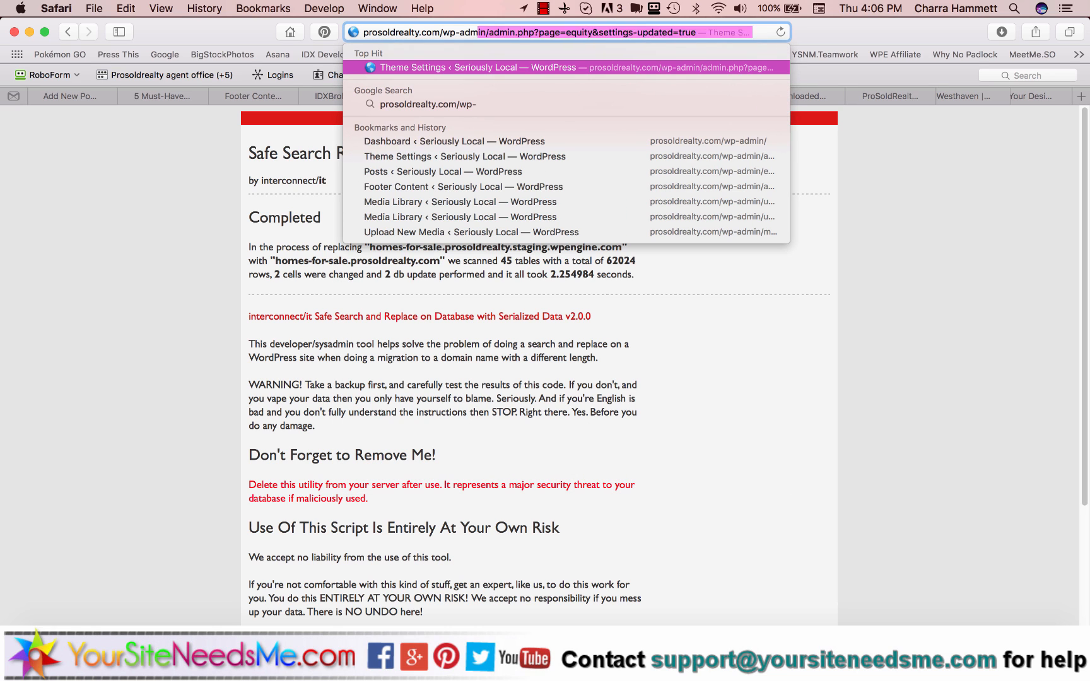
pyautogui.press('Return')
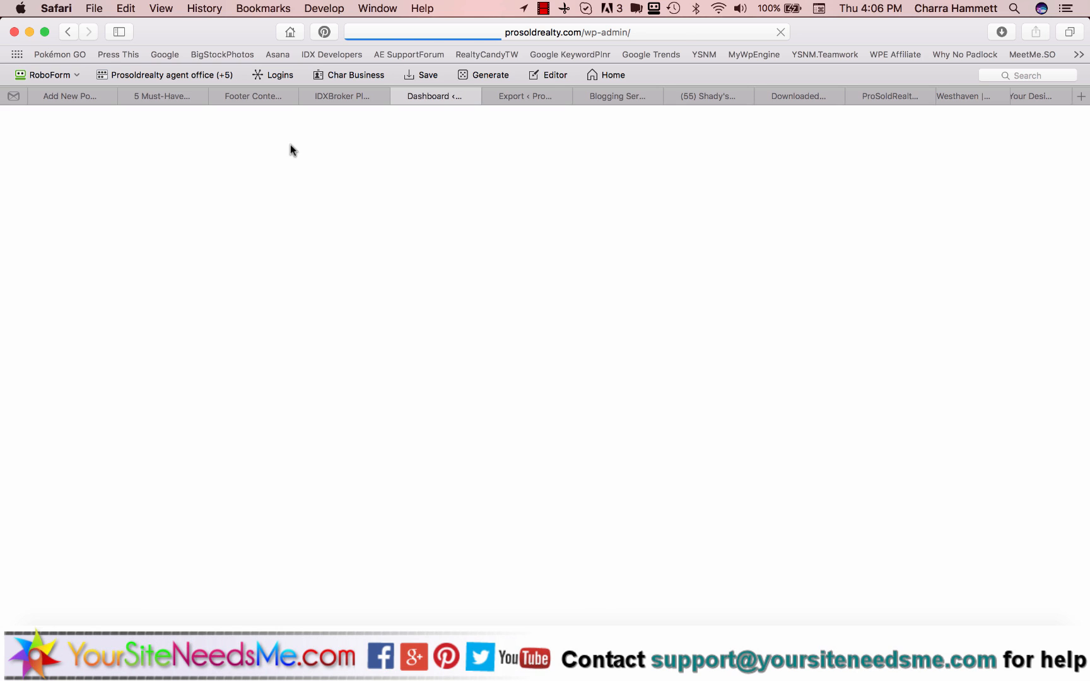
# Open the Jetpack dashboard of the Seriously Local site and look over all its feature sections
pyautogui.moveTo(40, 209)
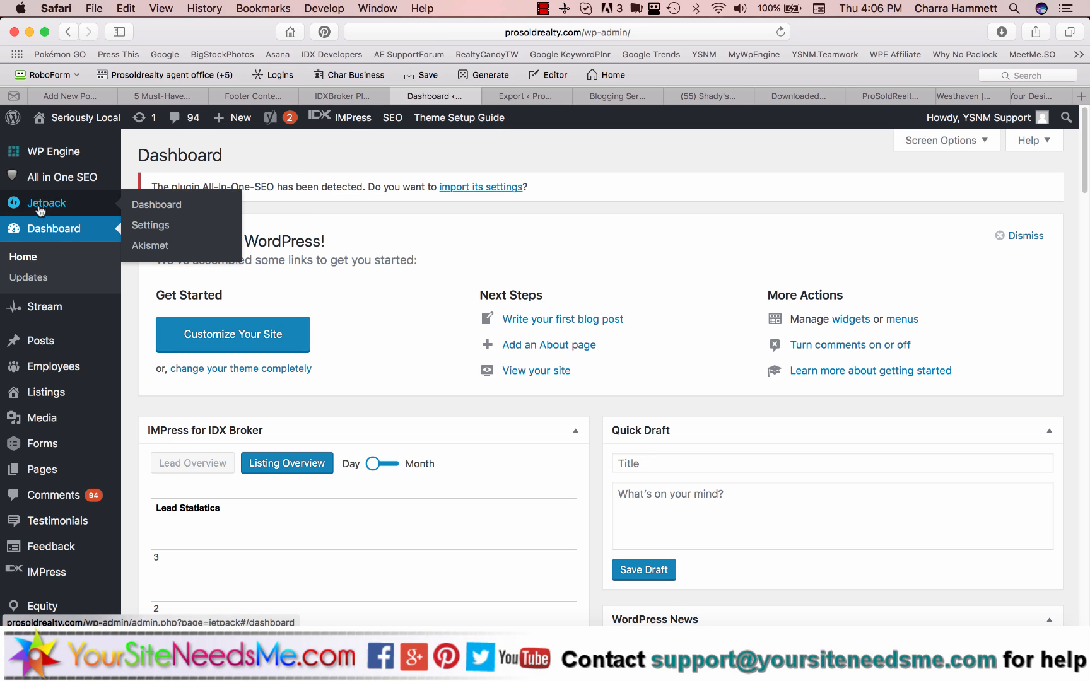
pyautogui.scroll(-5, 44, 208)
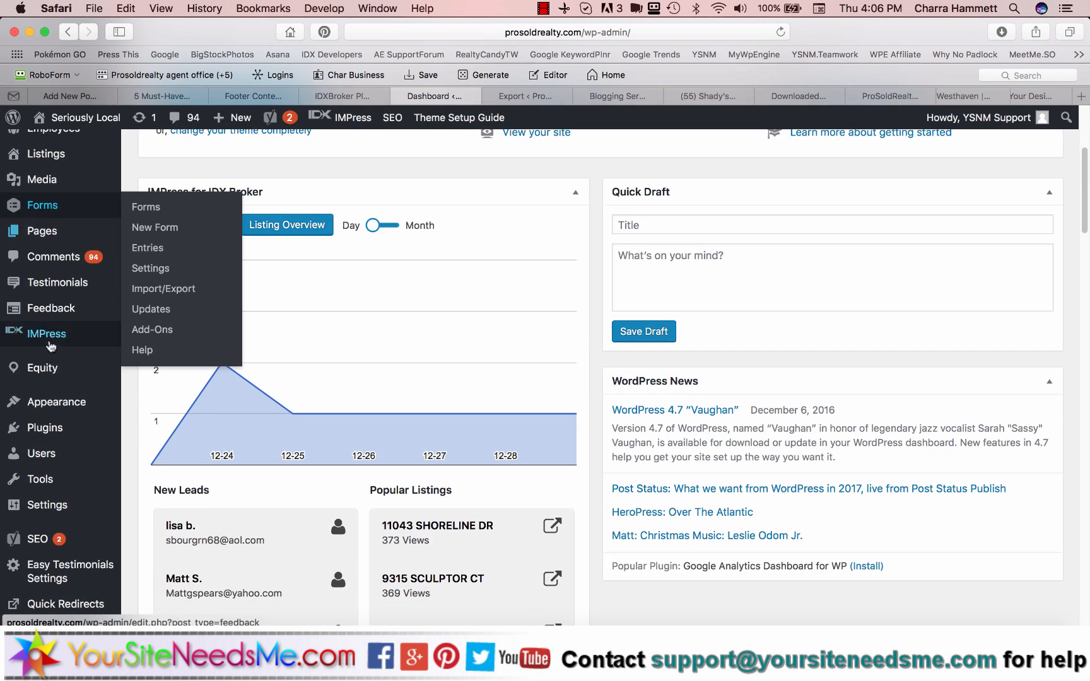
pyautogui.moveTo(50, 429)
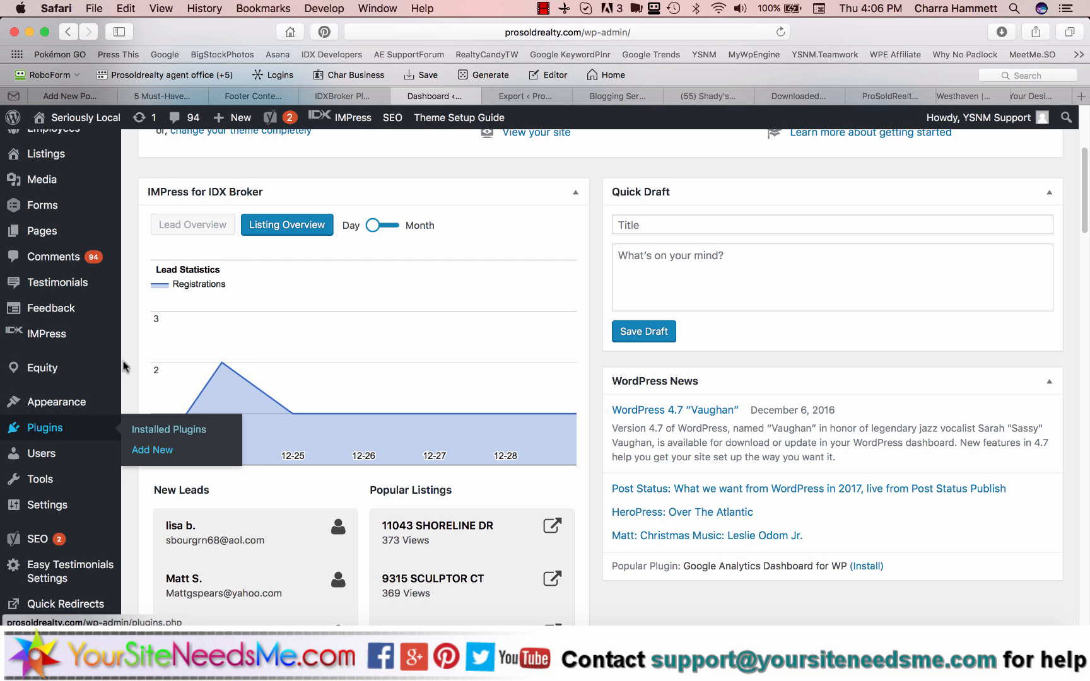
pyautogui.scroll(5, 126, 341)
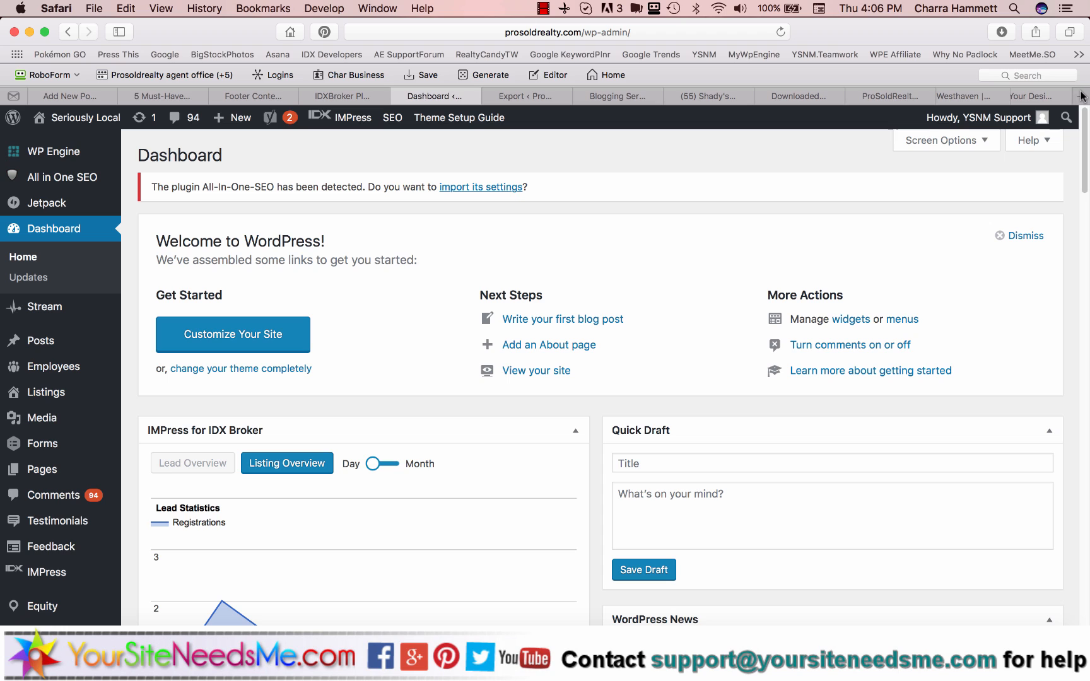
pyautogui.click(46, 205)
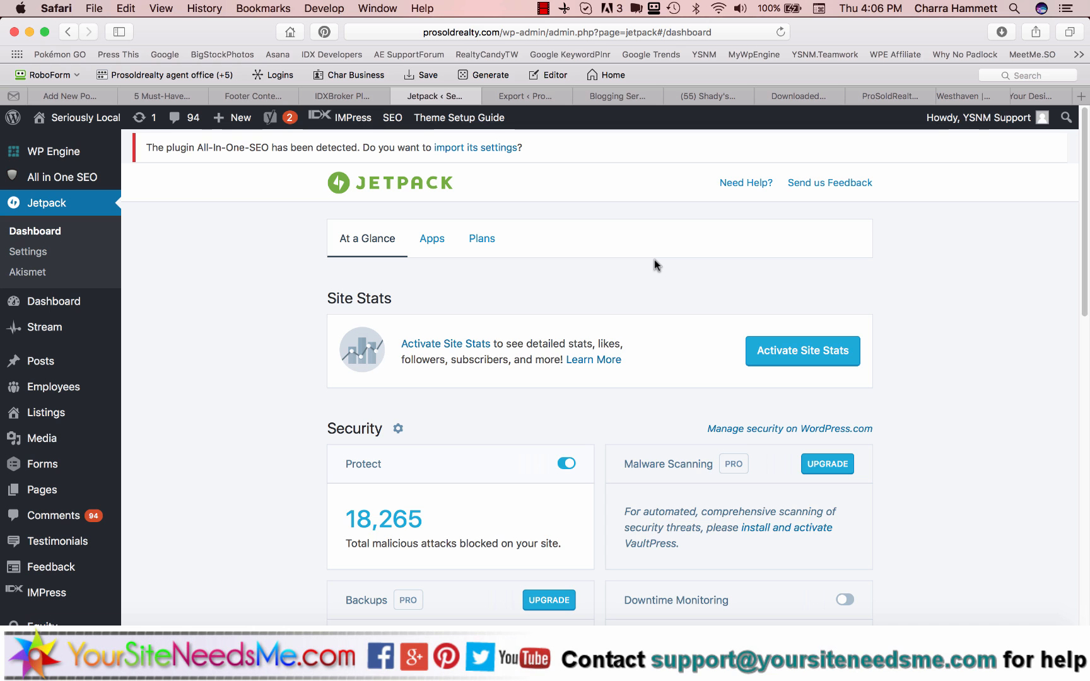
pyautogui.scroll(-15, 700, 302)
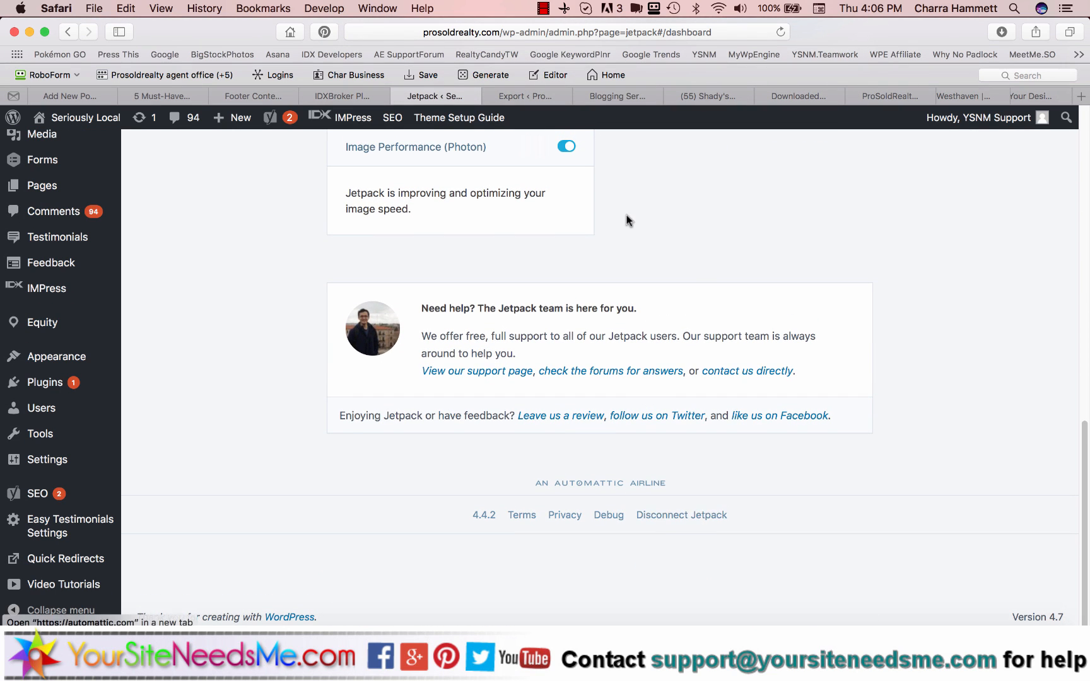
pyautogui.scroll(15, 628, 219)
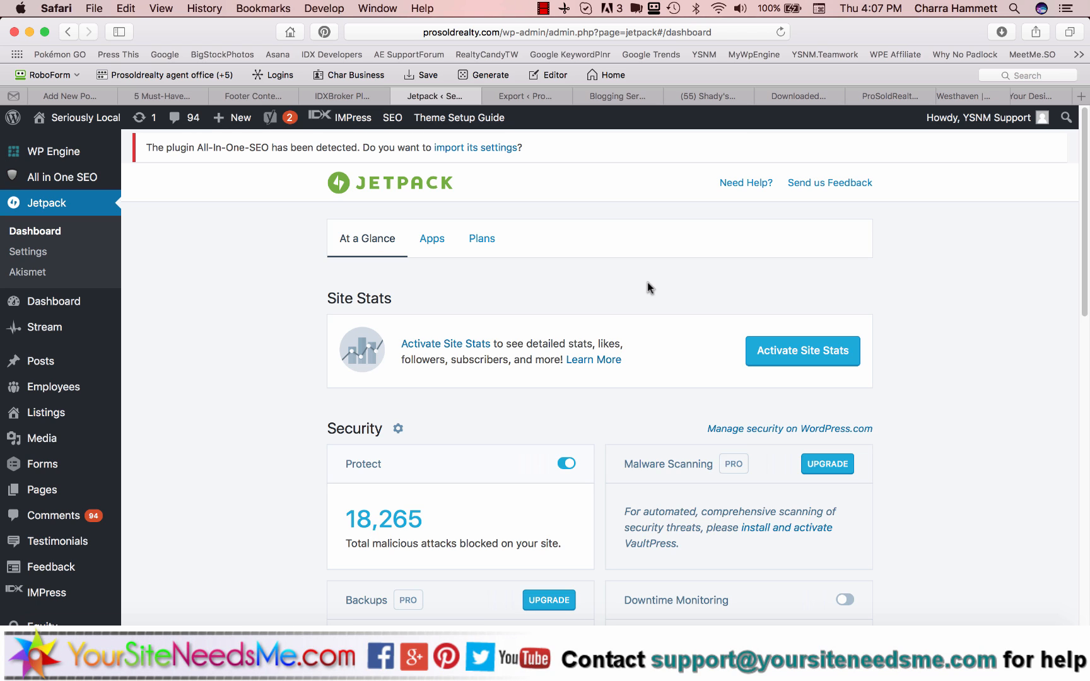
# Open Jetpack's settings and examine the General options and the Engagement options, including Sharing and Publicize
pyautogui.click(24, 256)
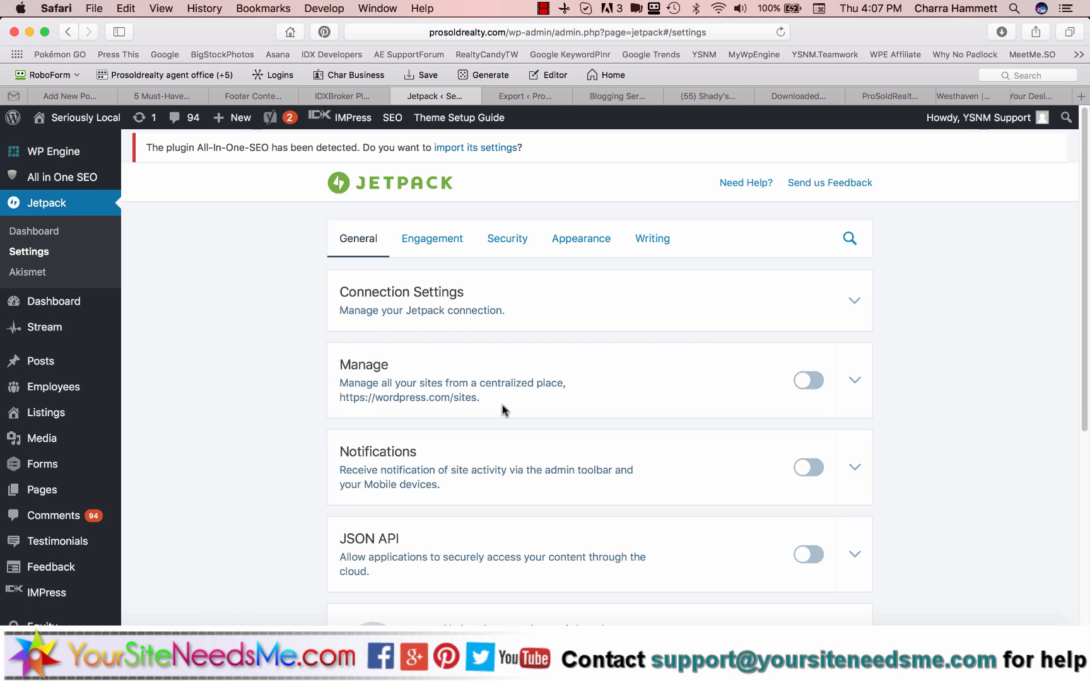
pyautogui.scroll(-3, 503, 407)
pyautogui.scroll(-2, 502, 408)
pyautogui.scroll(5, 502, 408)
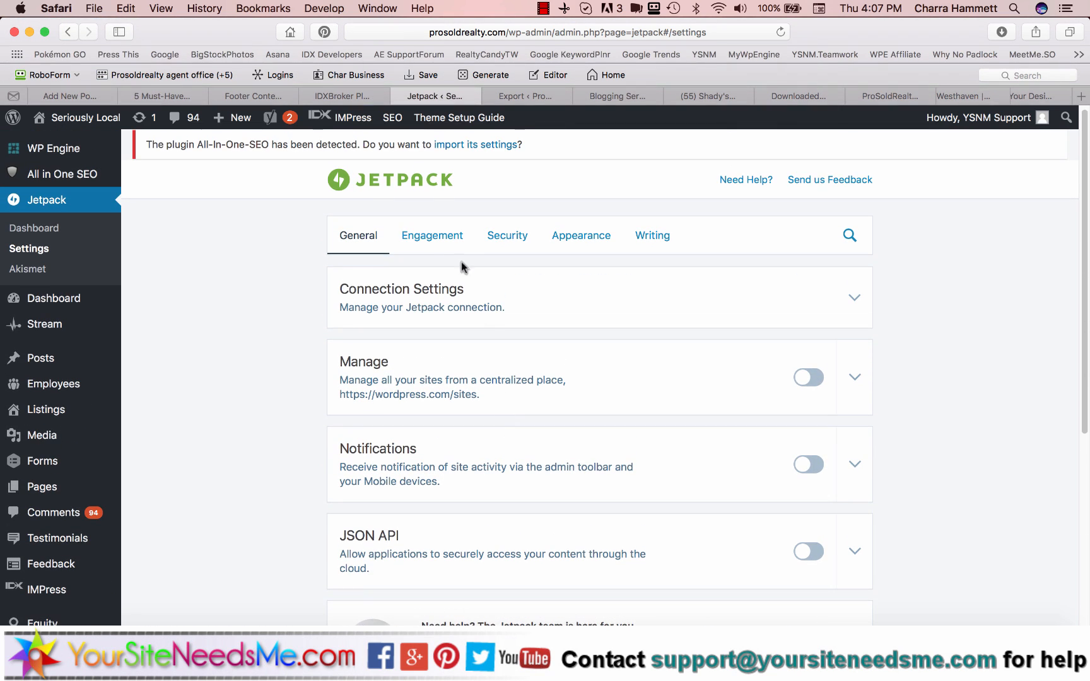
pyautogui.click(436, 240)
pyautogui.scroll(-3, 547, 372)
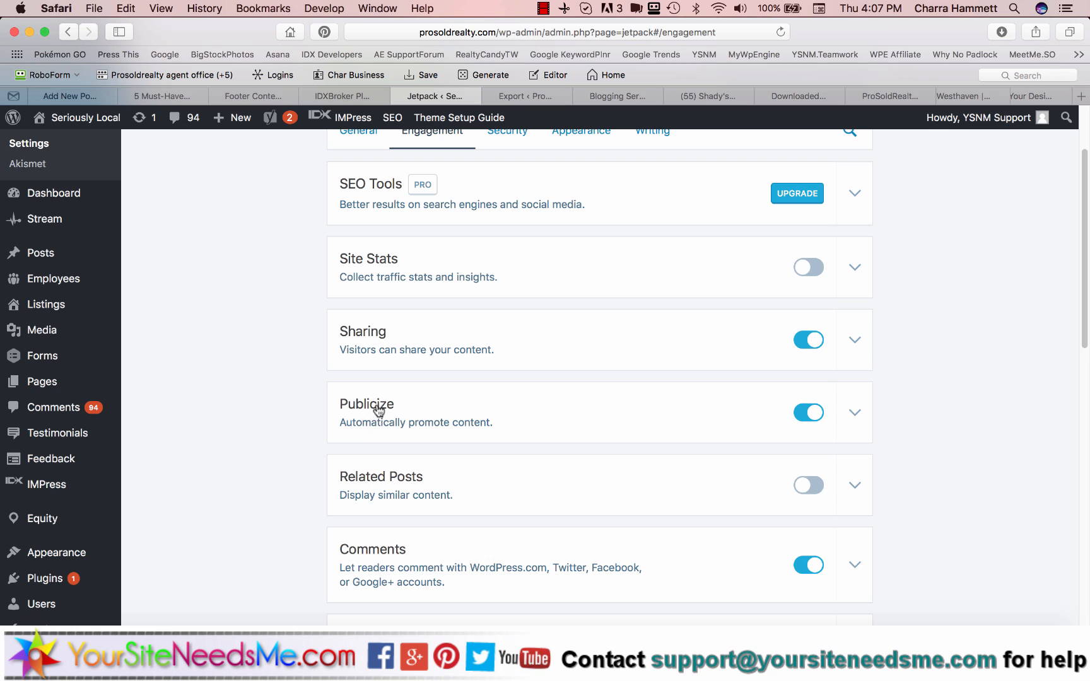
pyautogui.scroll(2, 378, 419)
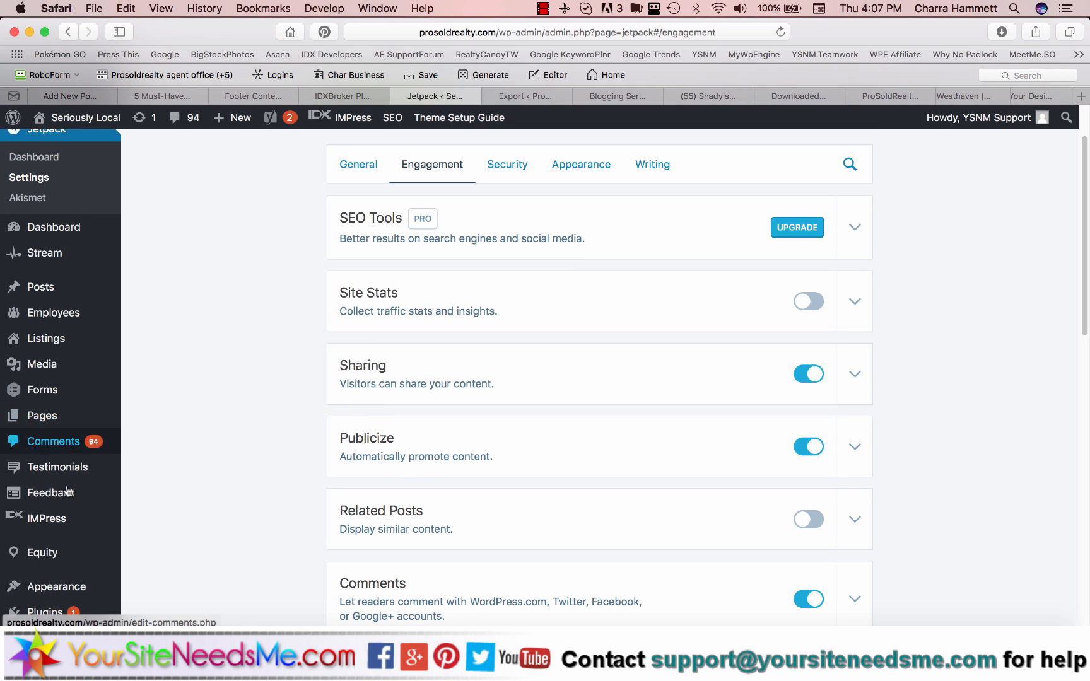
# Open the site's Sharing settings, dismiss the Facebook account dialog and examine the Publicize social network connections
pyautogui.scroll(-5, 66, 484)
pyautogui.moveTo(109, 478)
pyautogui.moveTo(63, 461)
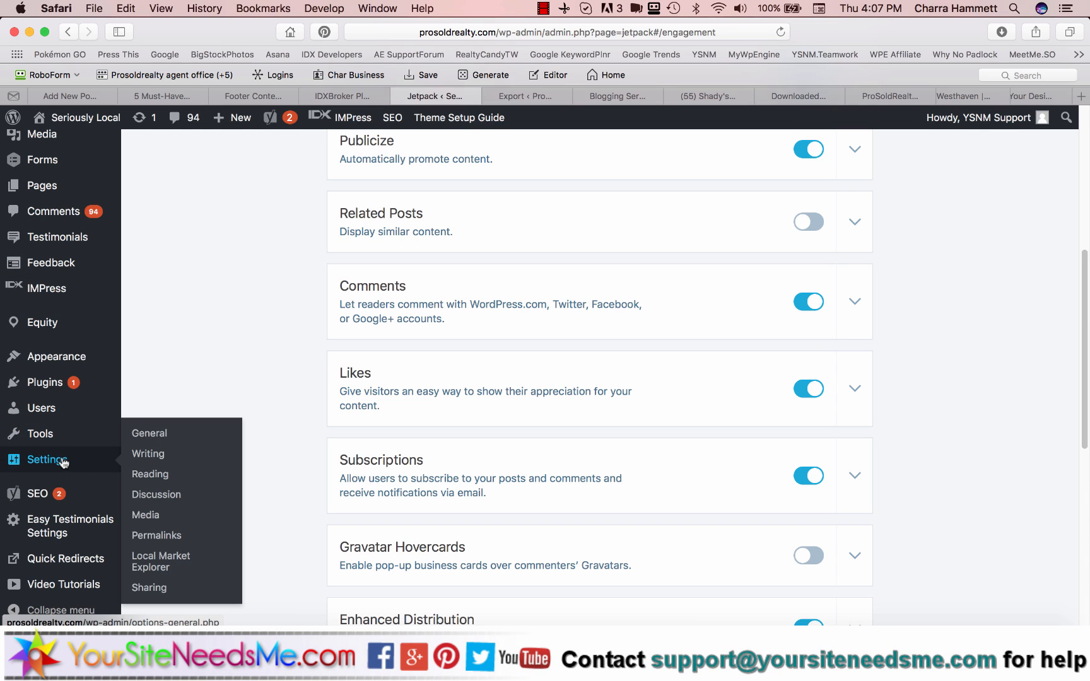
pyautogui.click(145, 588)
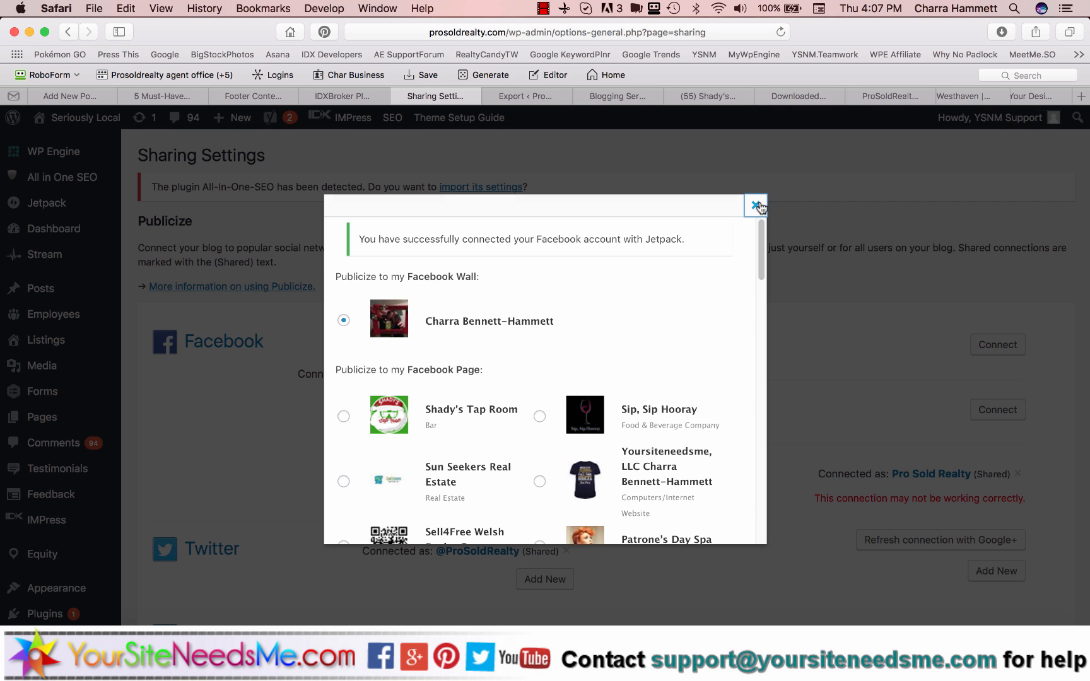
pyautogui.click(755, 205)
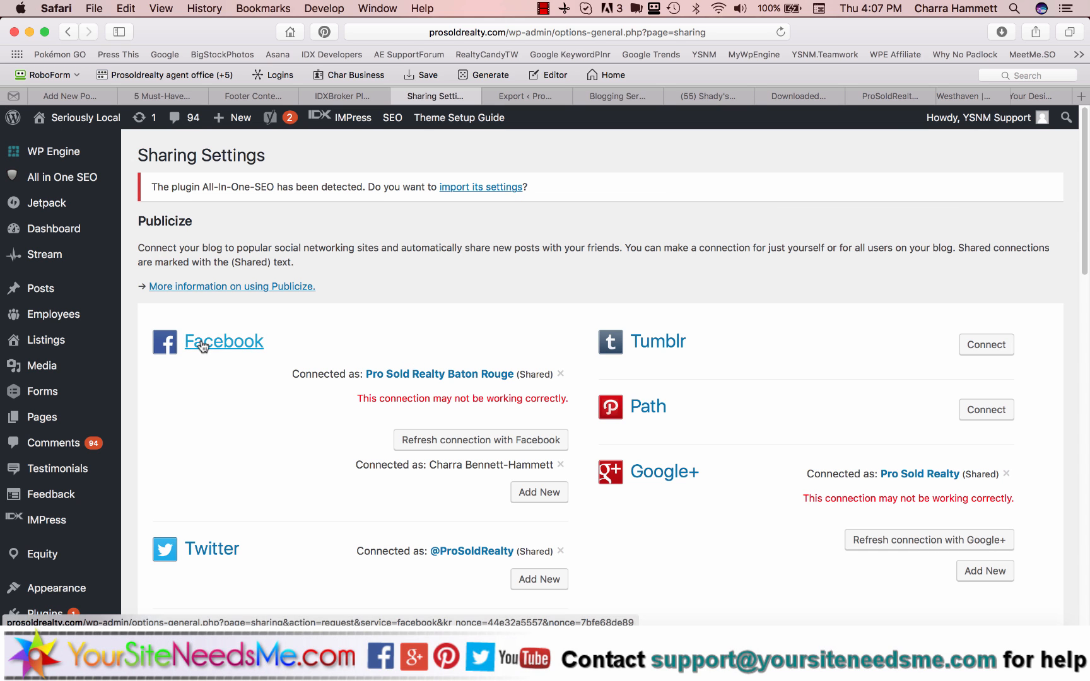
pyautogui.scroll(-4, 202, 345)
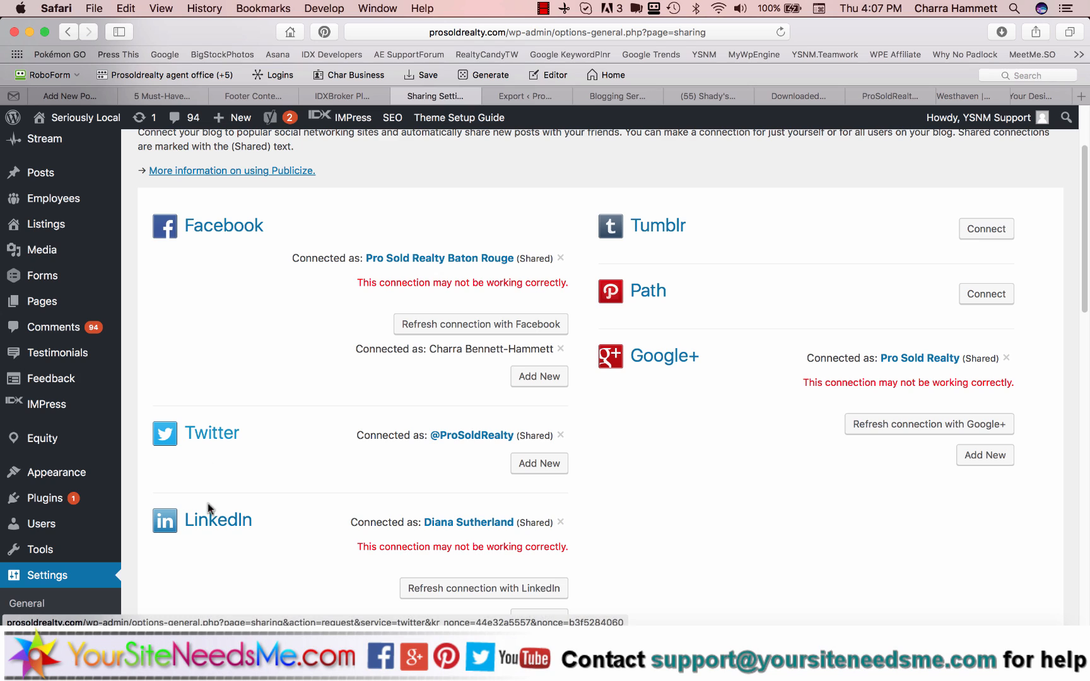
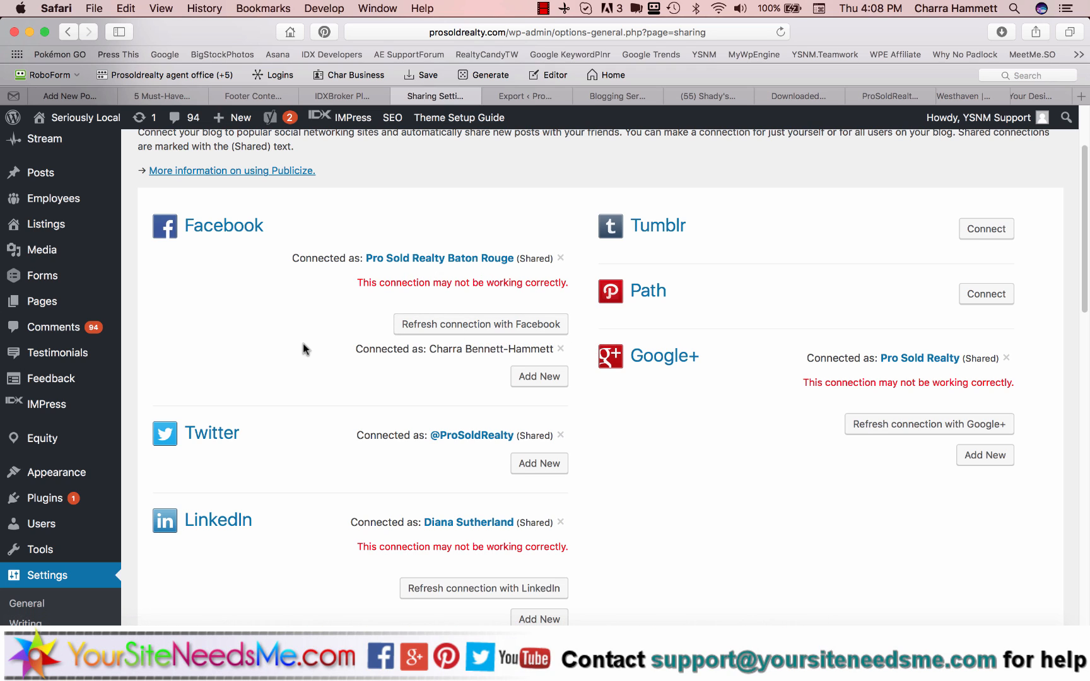
# Open a new blank post on the Seriously Local site and examine its Publicize details in the publishing options
pyautogui.moveTo(76, 173)
pyautogui.click(151, 197)
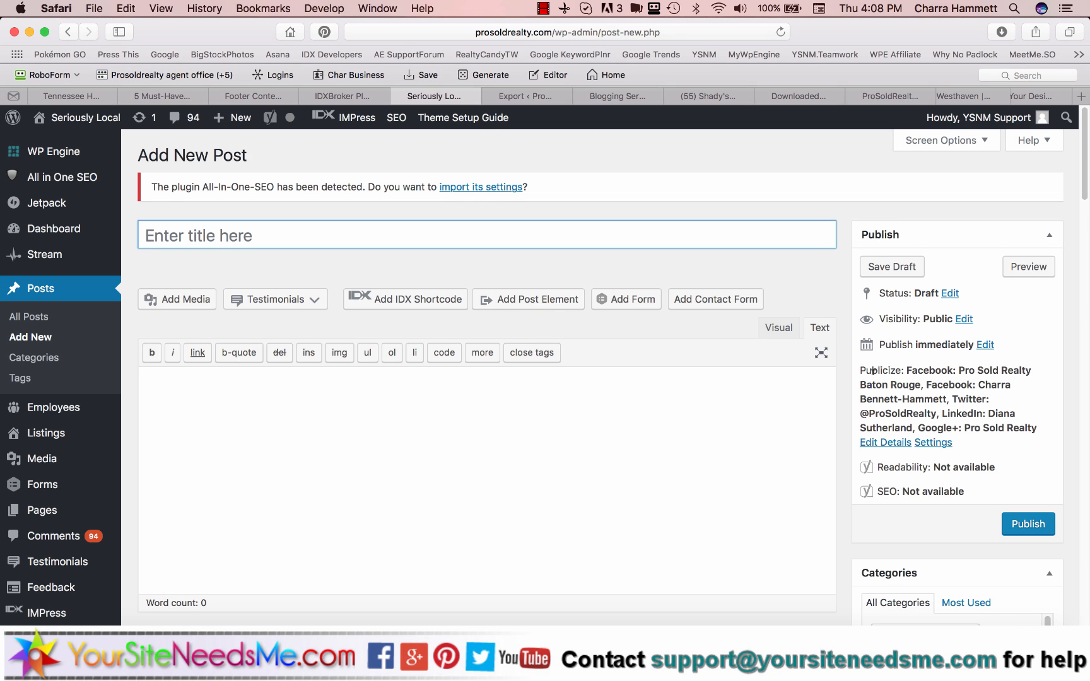
pyautogui.scroll(-3, 935, 416)
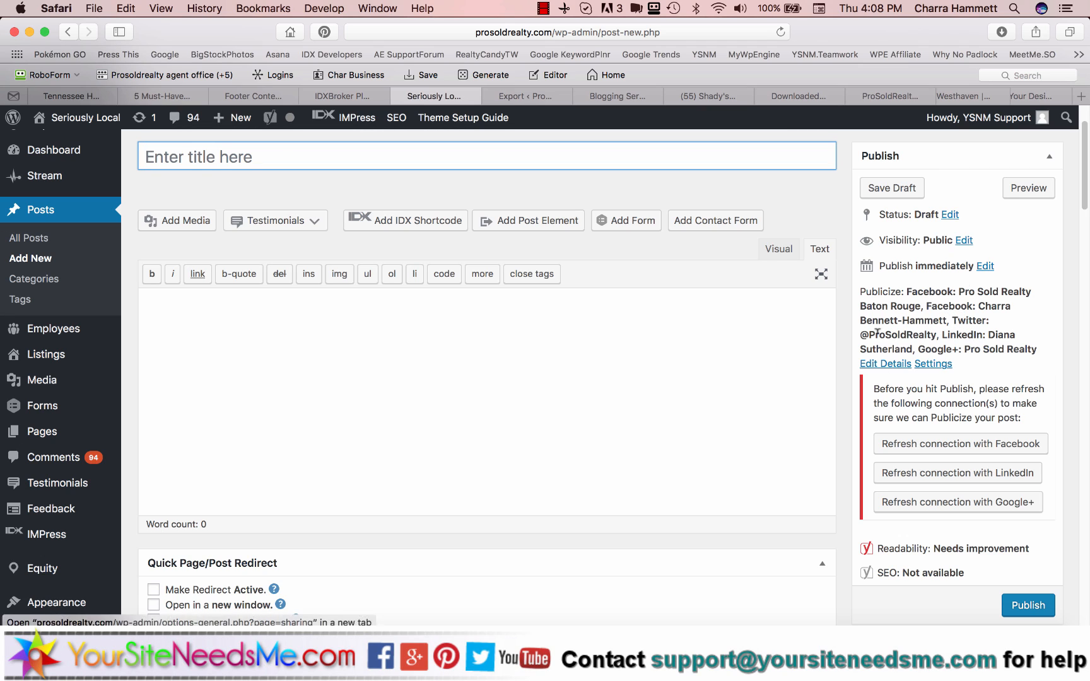
# Return to the Westhaven post draft on the Tennessee Homes site and check its publishing options
pyautogui.click(22, 98)
pyautogui.click(78, 97)
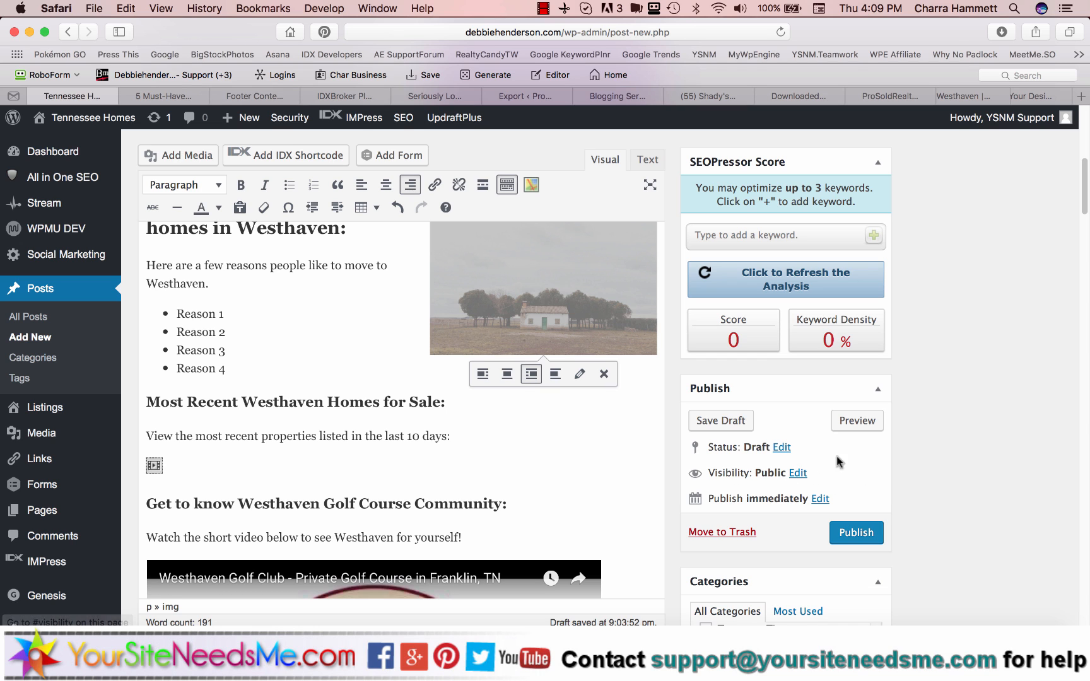
pyautogui.scroll(-3, 896, 491)
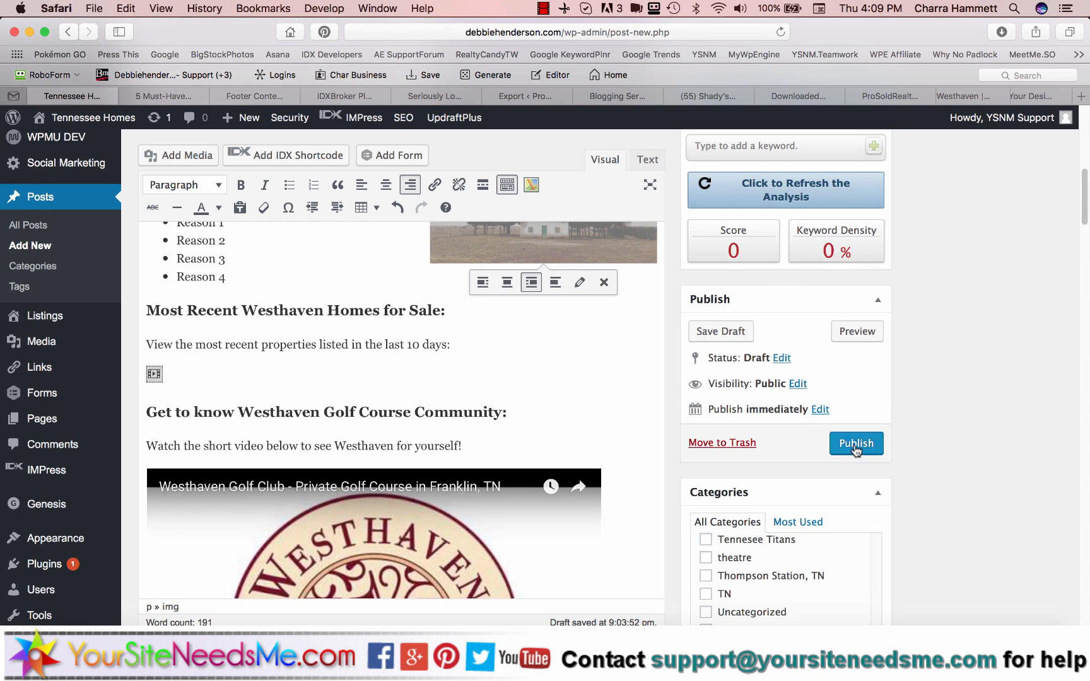
pyautogui.scroll(3, 888, 396)
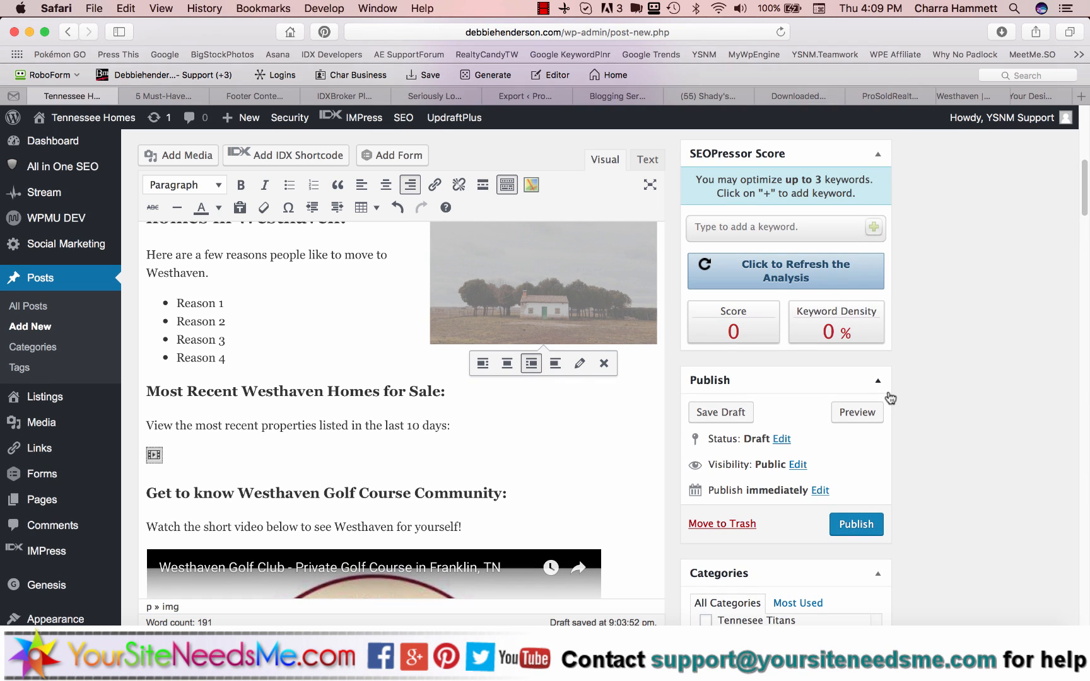
# Save the Westhaven post as a draft and open its preview
pyautogui.scroll(5, 191, 330)
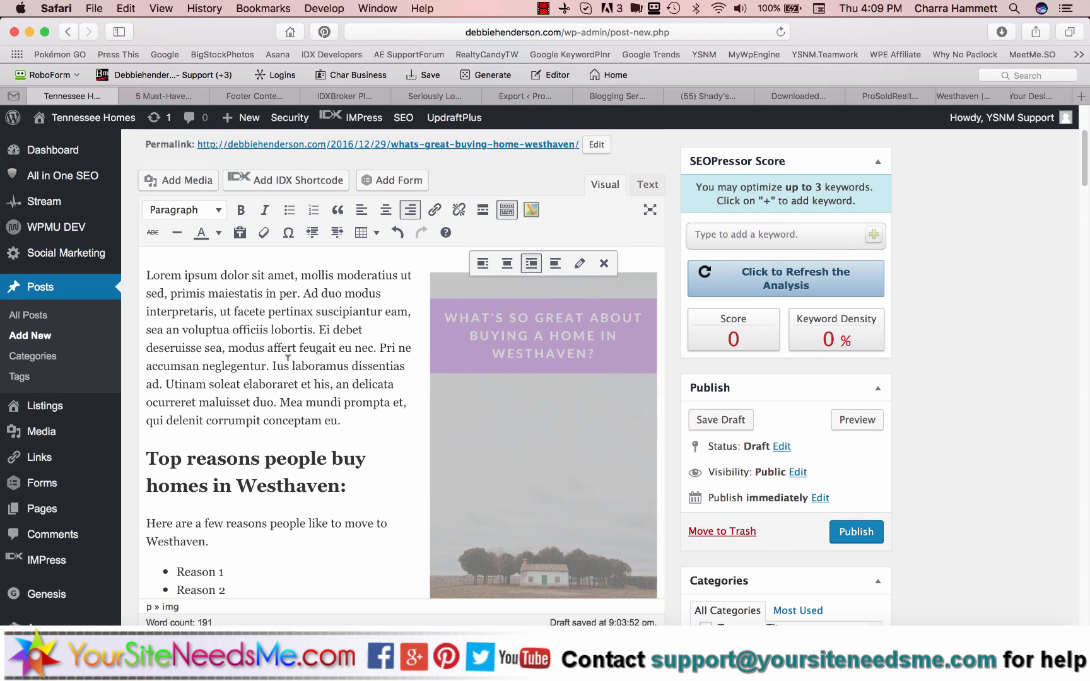
pyautogui.click(729, 420)
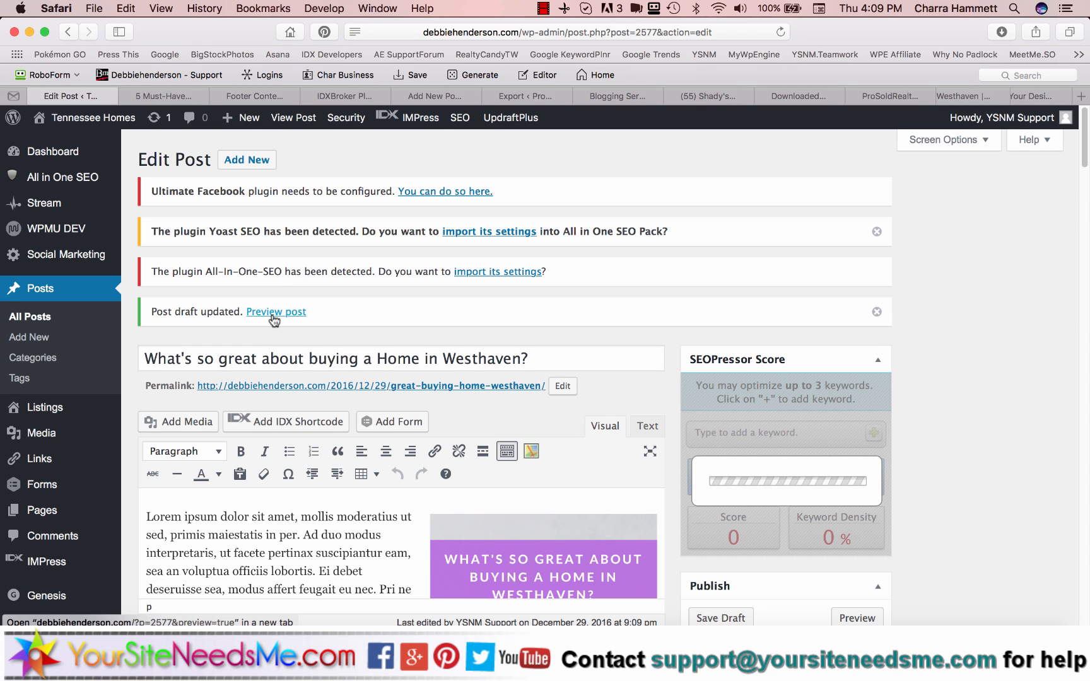
pyautogui.click(272, 313)
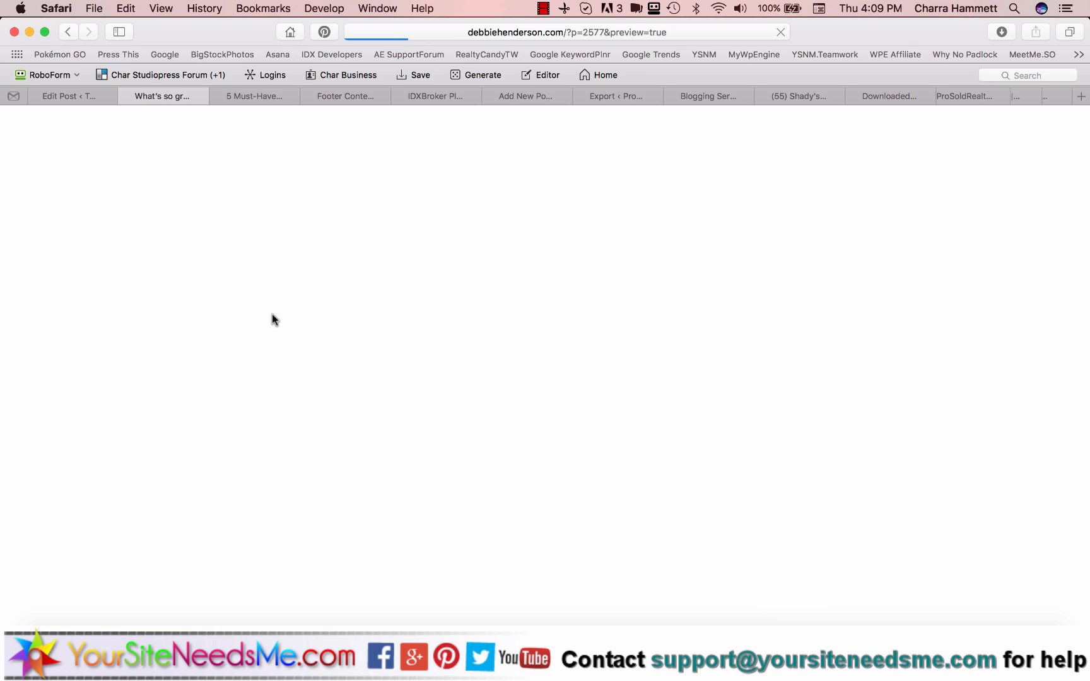
# Examine the previewed Westhaven post, including its graphic, recent listings, golf club video, contact links, categories and tags
pyautogui.scroll(-1, 300, 406)
pyautogui.scroll(-10, 301, 410)
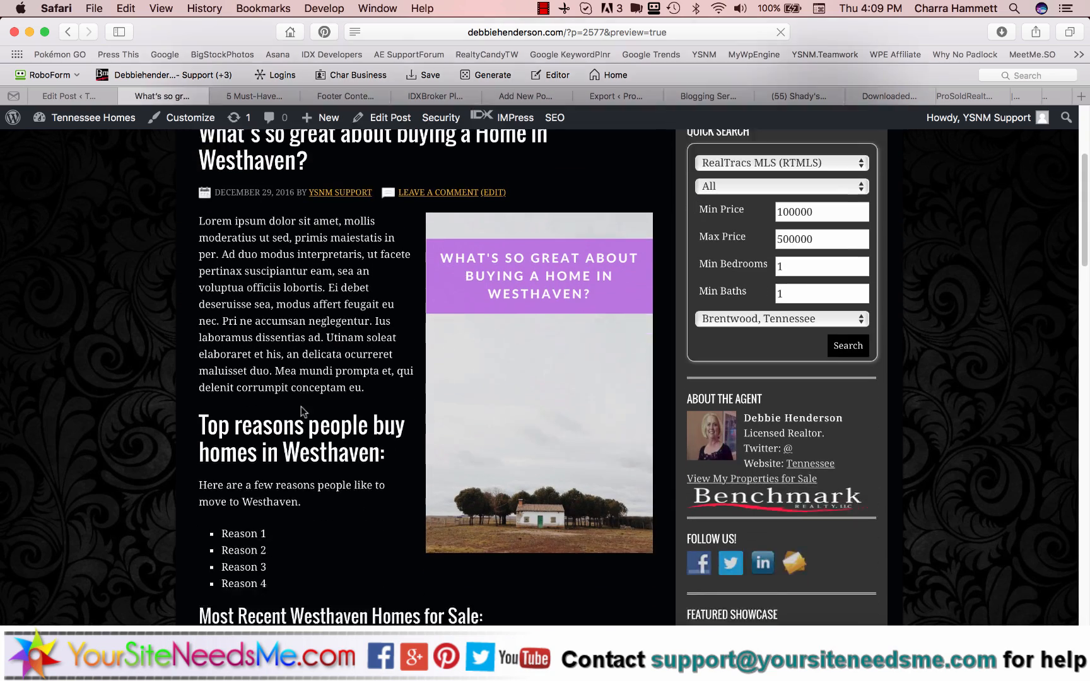
pyautogui.scroll(-3, 303, 413)
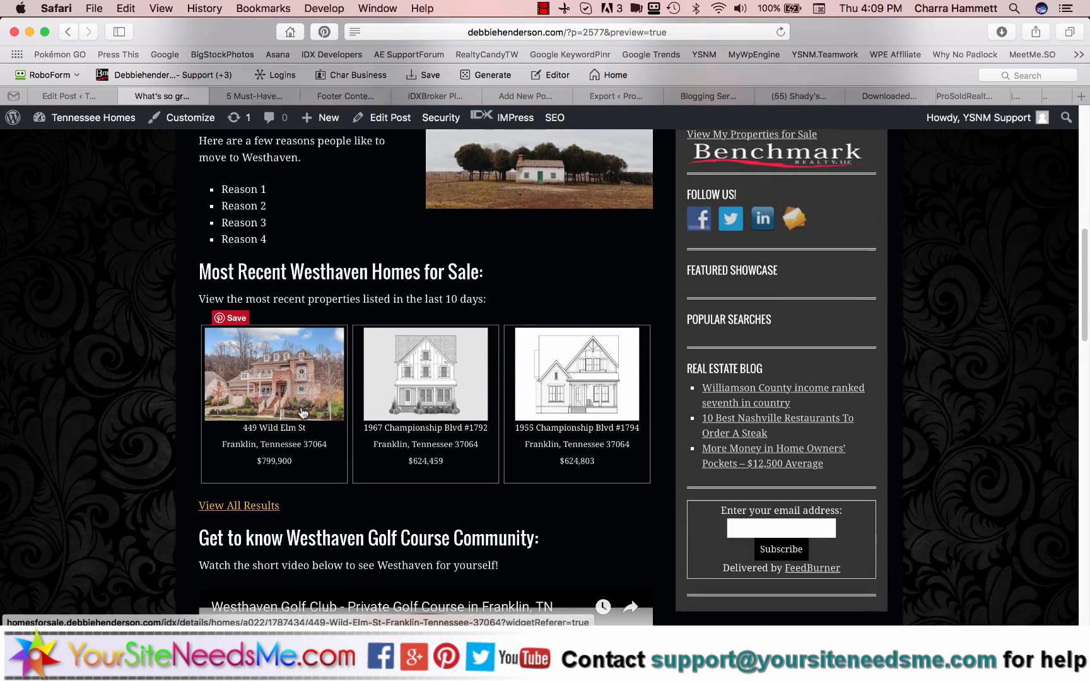
pyautogui.scroll(-5, 579, 394)
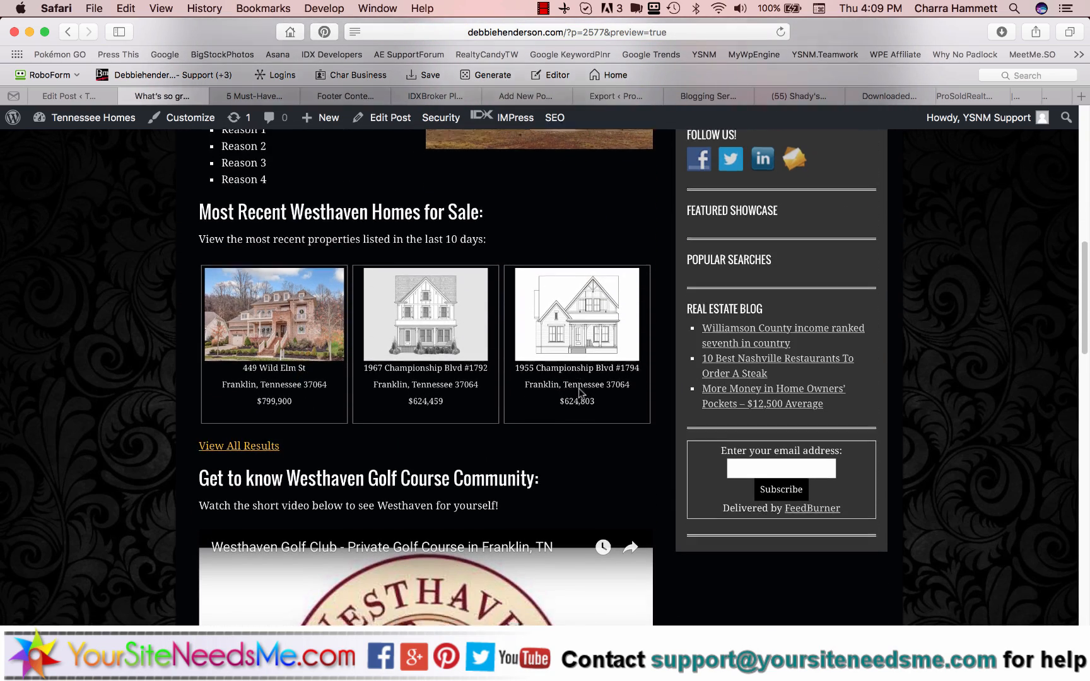
pyautogui.scroll(-6, 427, 505)
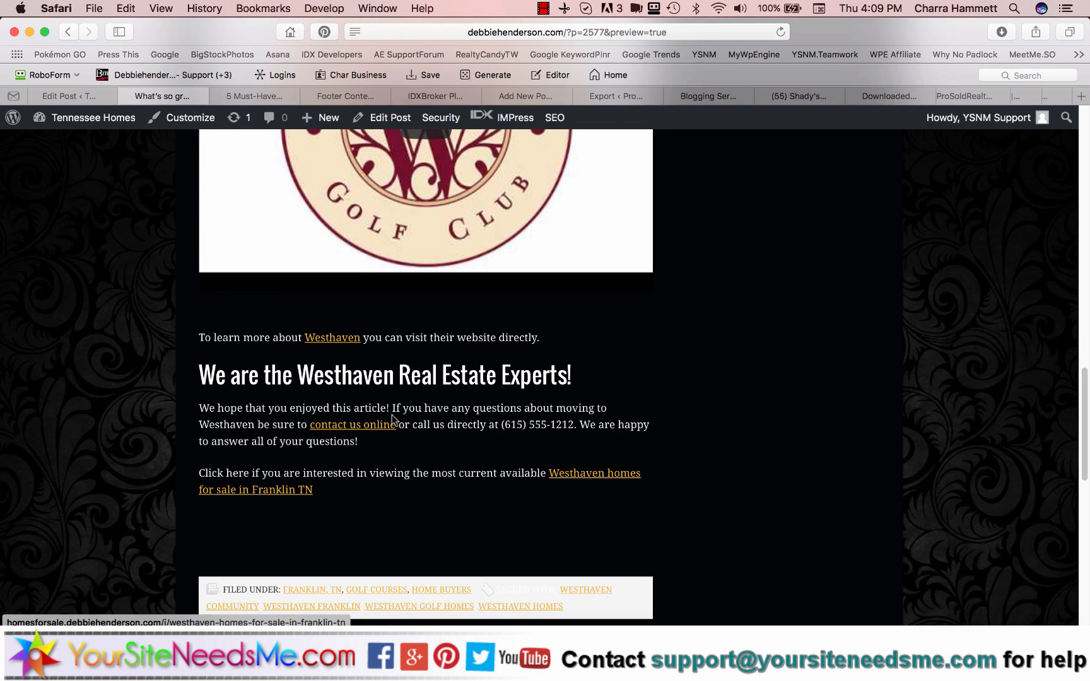
pyautogui.scroll(-3, 370, 467)
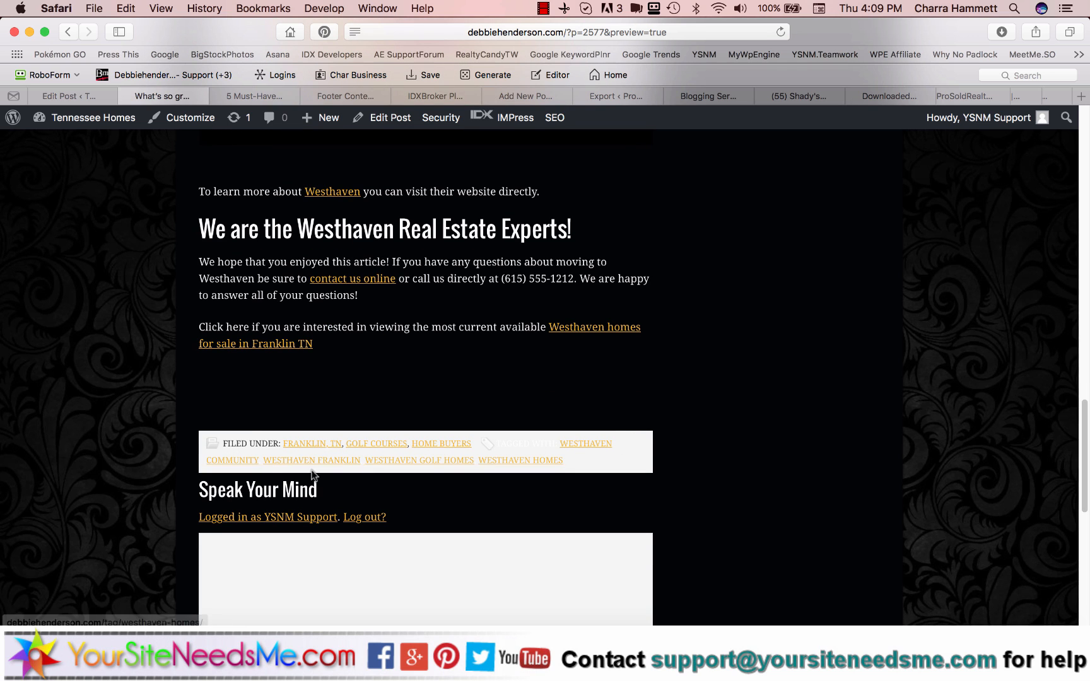
pyautogui.scroll(10, 468, 303)
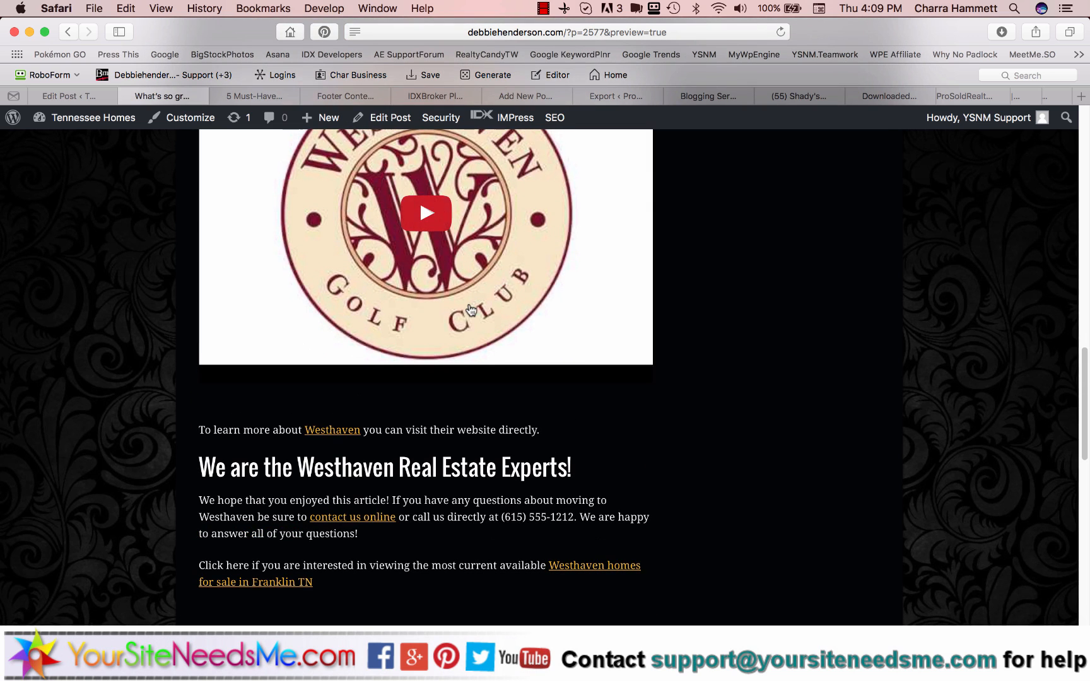
pyautogui.scroll(10, 468, 304)
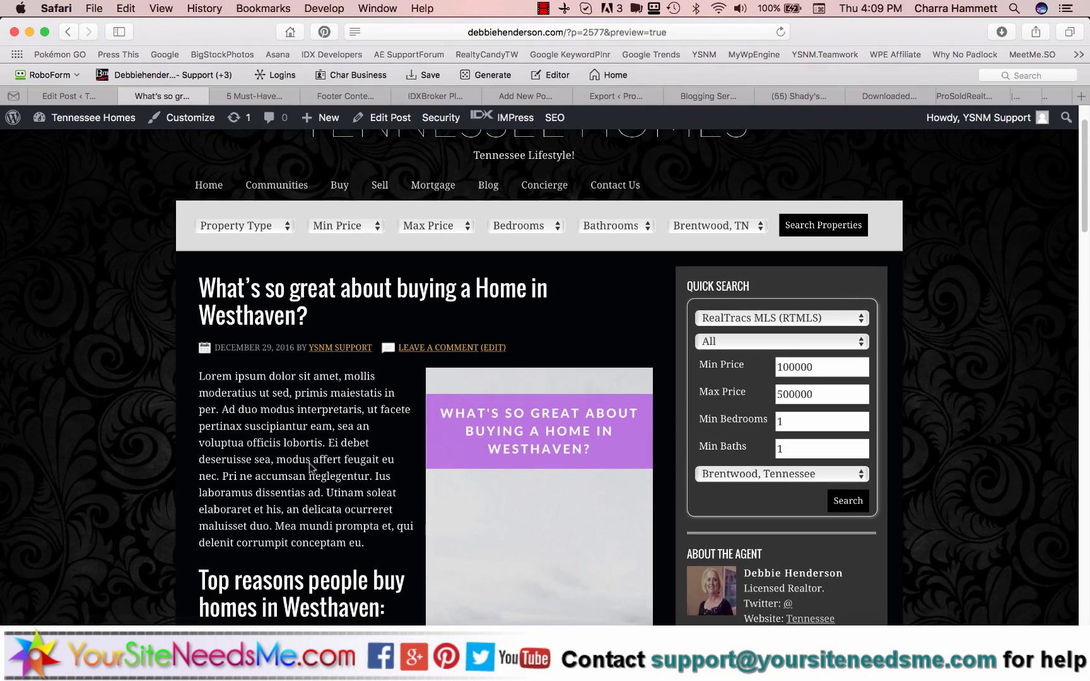
pyautogui.scroll(-8, 344, 524)
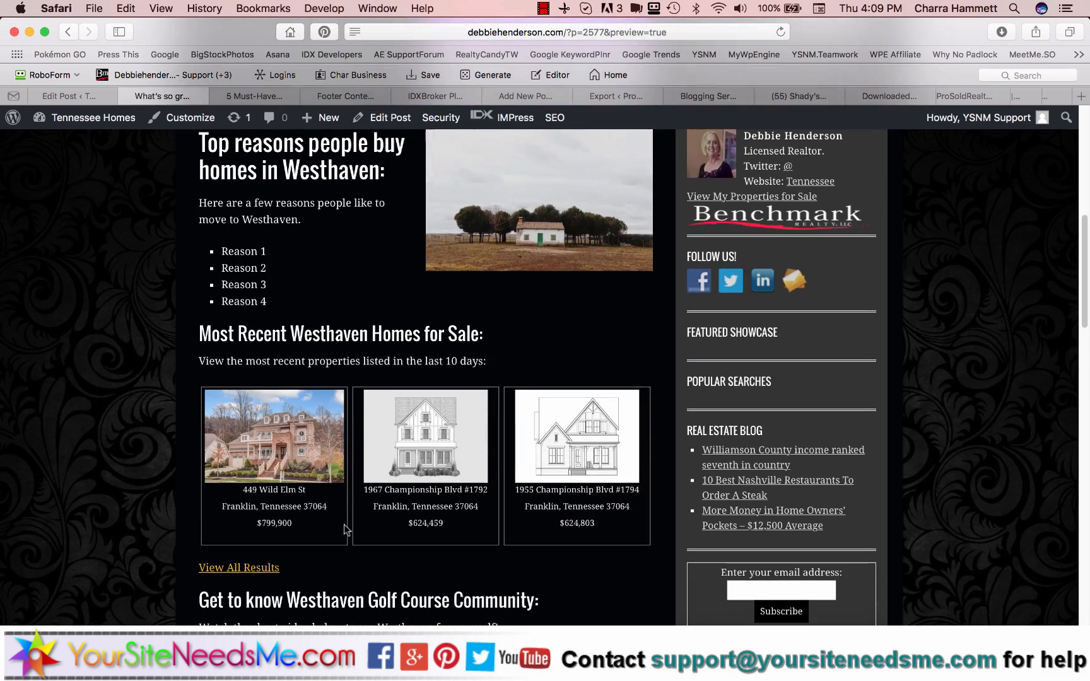
pyautogui.scroll(-5, 343, 492)
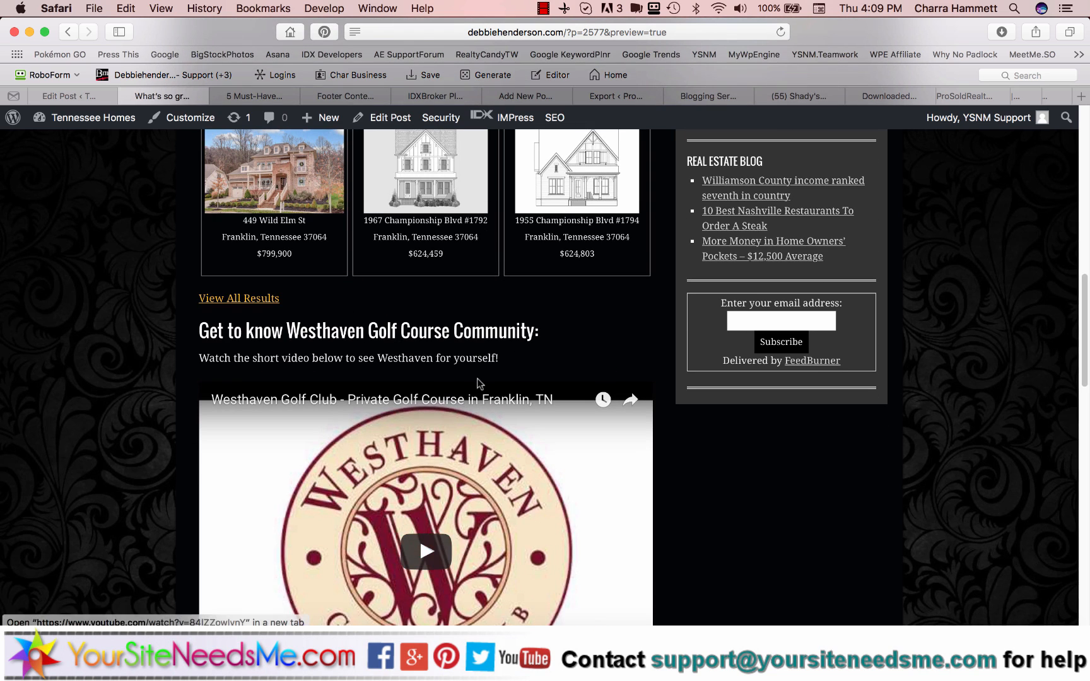
pyautogui.scroll(-7, 308, 445)
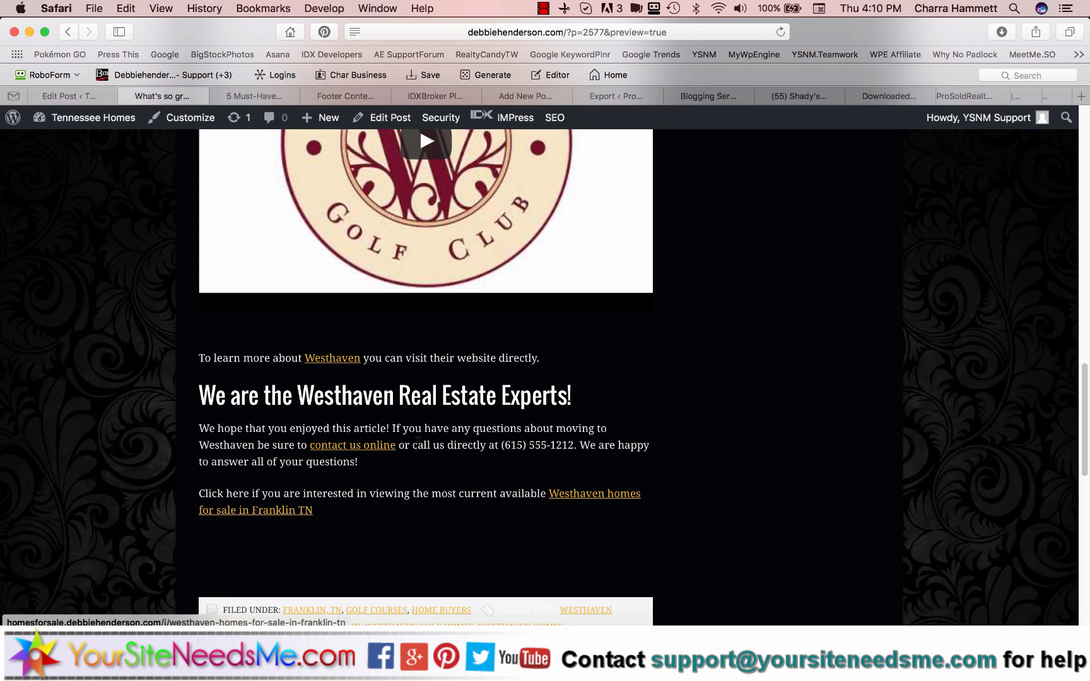
pyautogui.scroll(15, 401, 438)
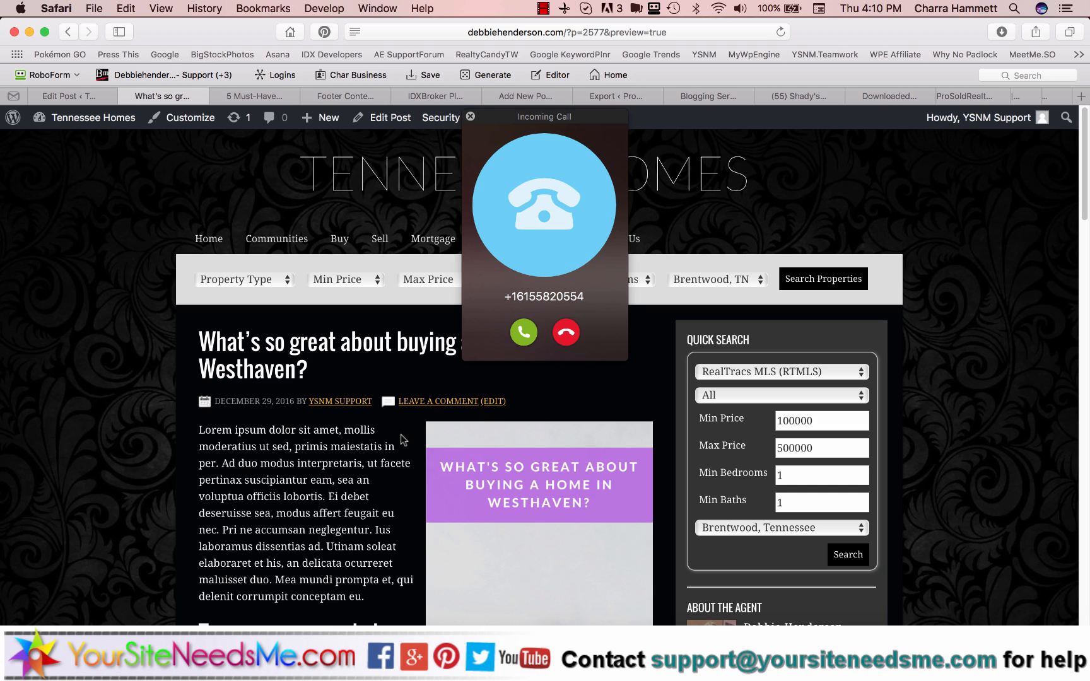
pyautogui.moveTo(494, 118)
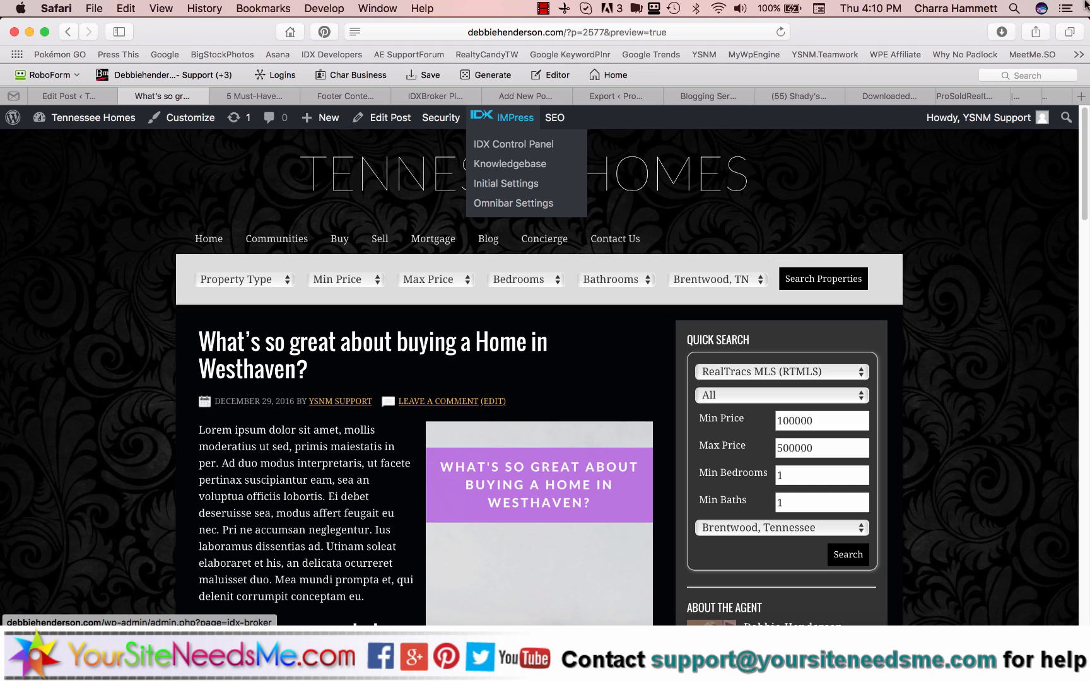
pyautogui.click(543, 8)
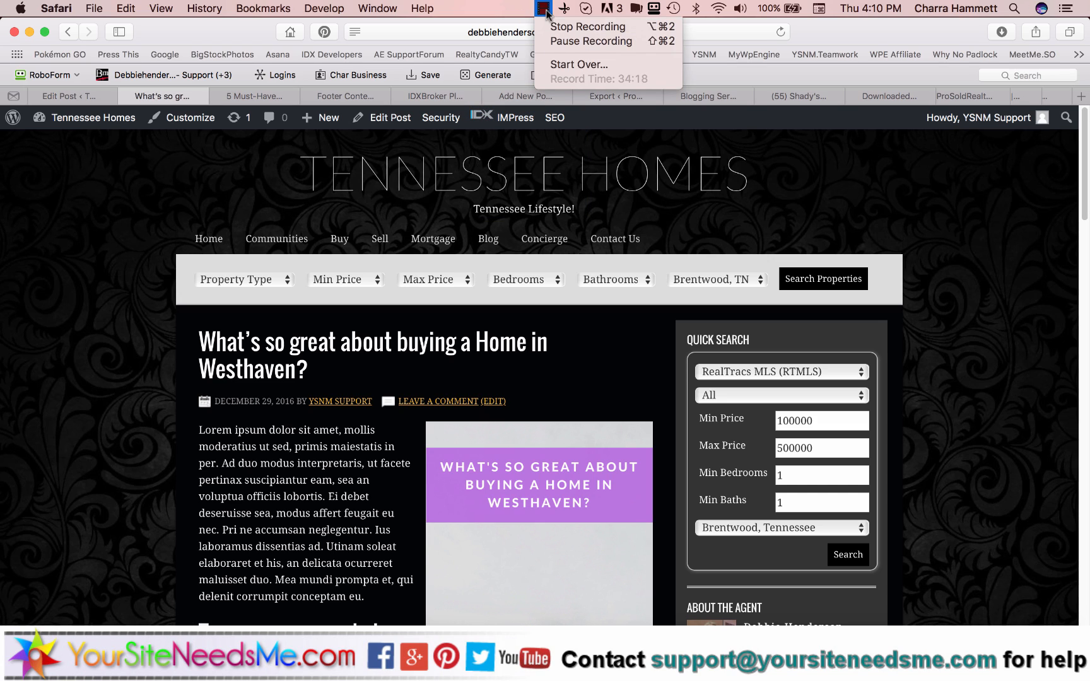